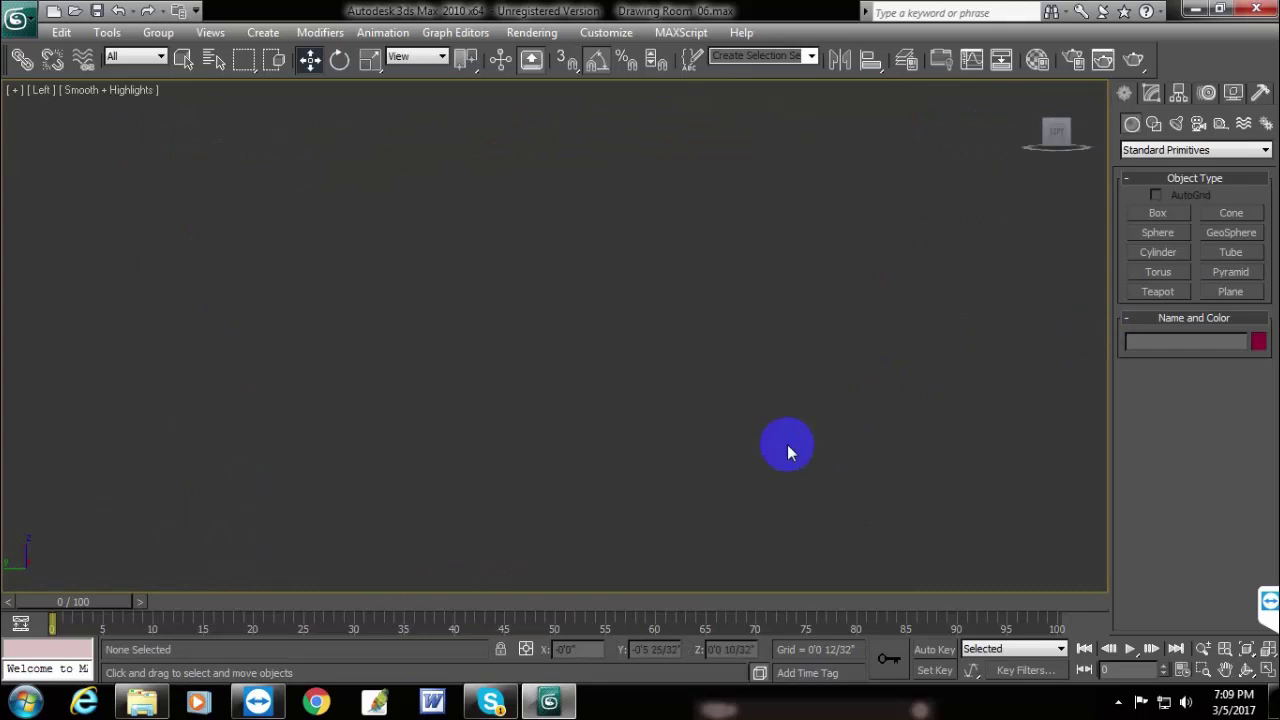
- Switch the Left view of the wall unit to wireframe display
scroll(833, 430, "down", 2)
middle_click_drag(1020, 322, 565, 378)
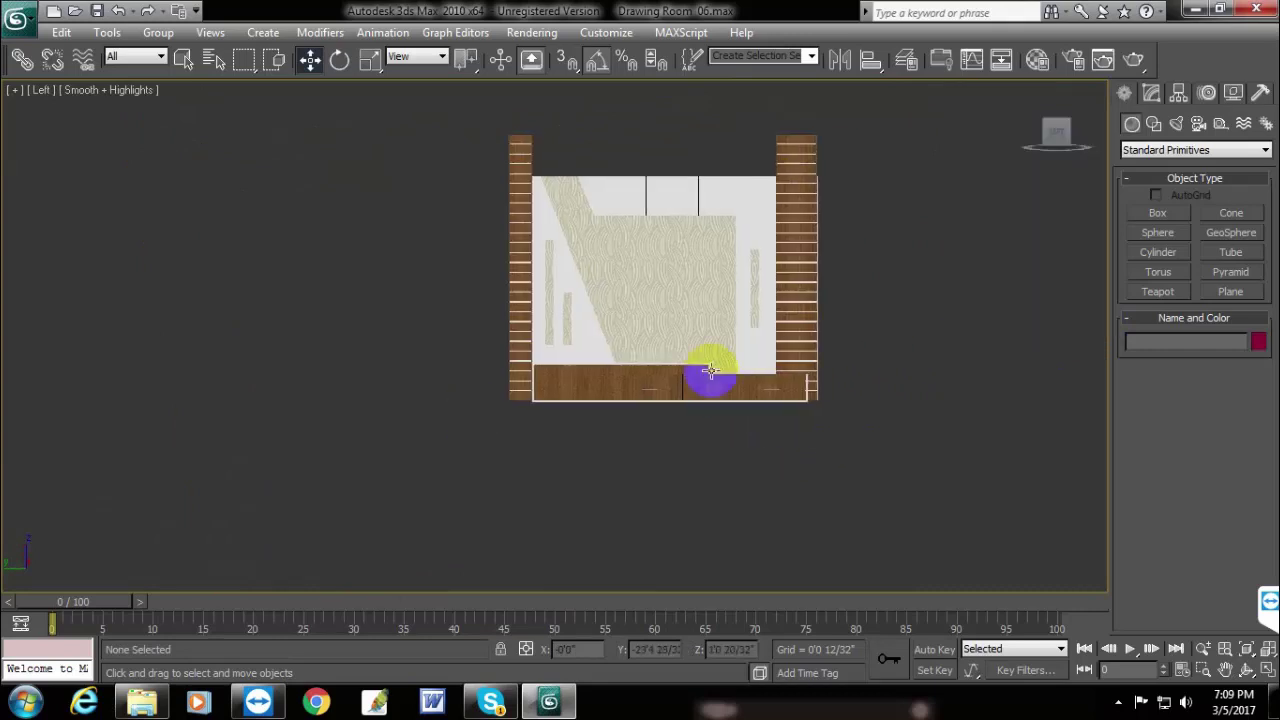
scroll(710, 374, "up", 3)
middle_click_drag(755, 388, 565, 467)
scroll(520, 449, "up", 2)
key("F3")
scroll(428, 509, "down", 5)
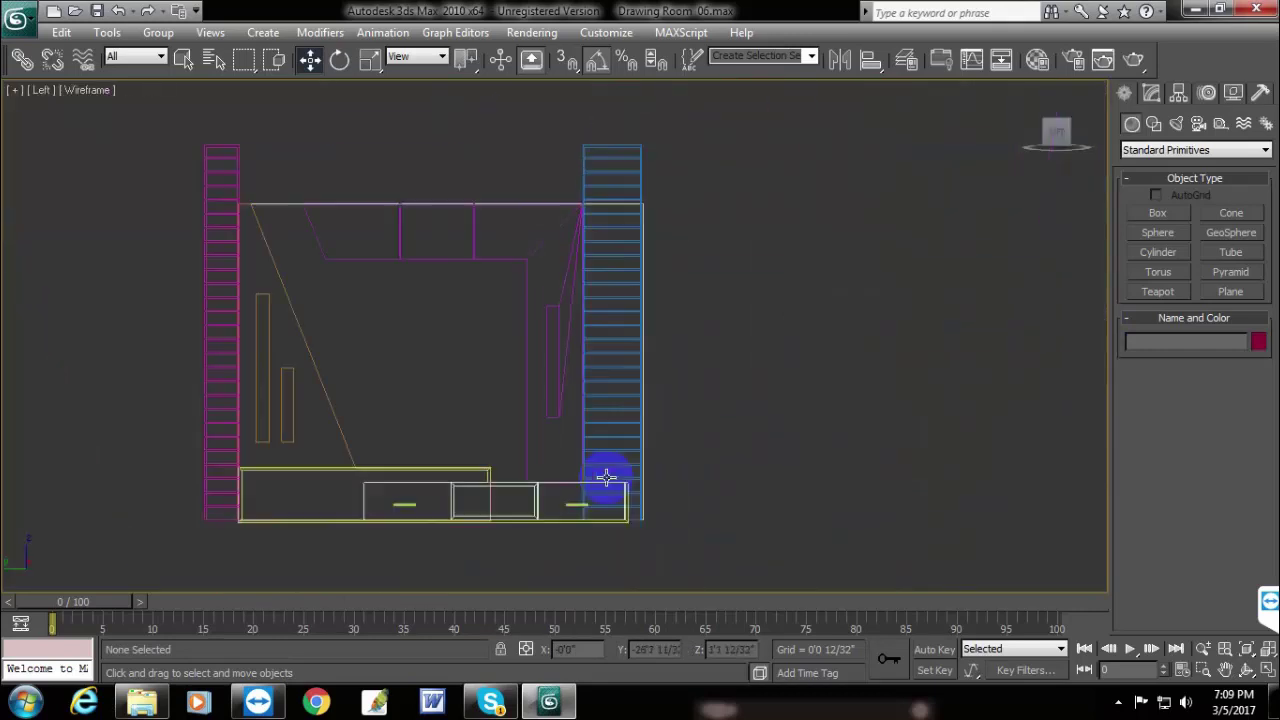
scroll(650, 470, "up", 2)
scroll(650, 470, "up", 1)
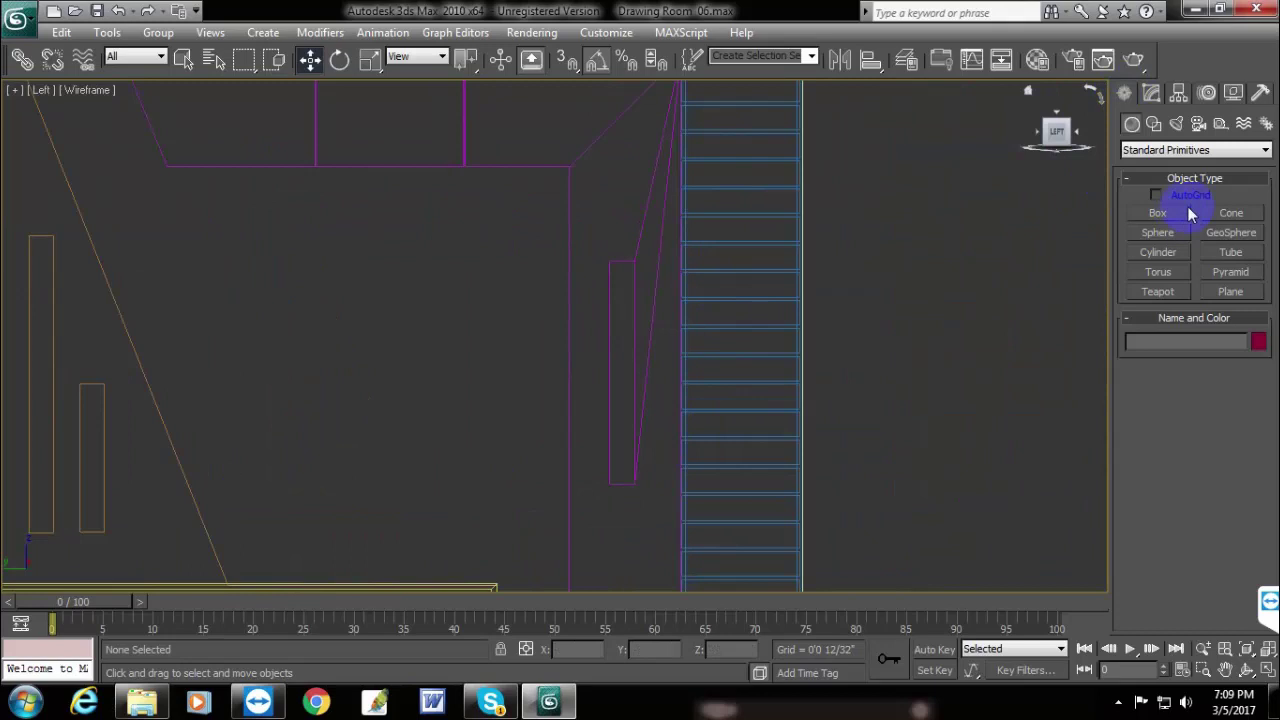
- Draw a rectangle just above the narrow slot in the wall panel beside the blue column, with length and width 0'7 31/32"
left_click(1153, 123)
left_click(1232, 228)
middle_click_drag(634, 270, 608, 335)
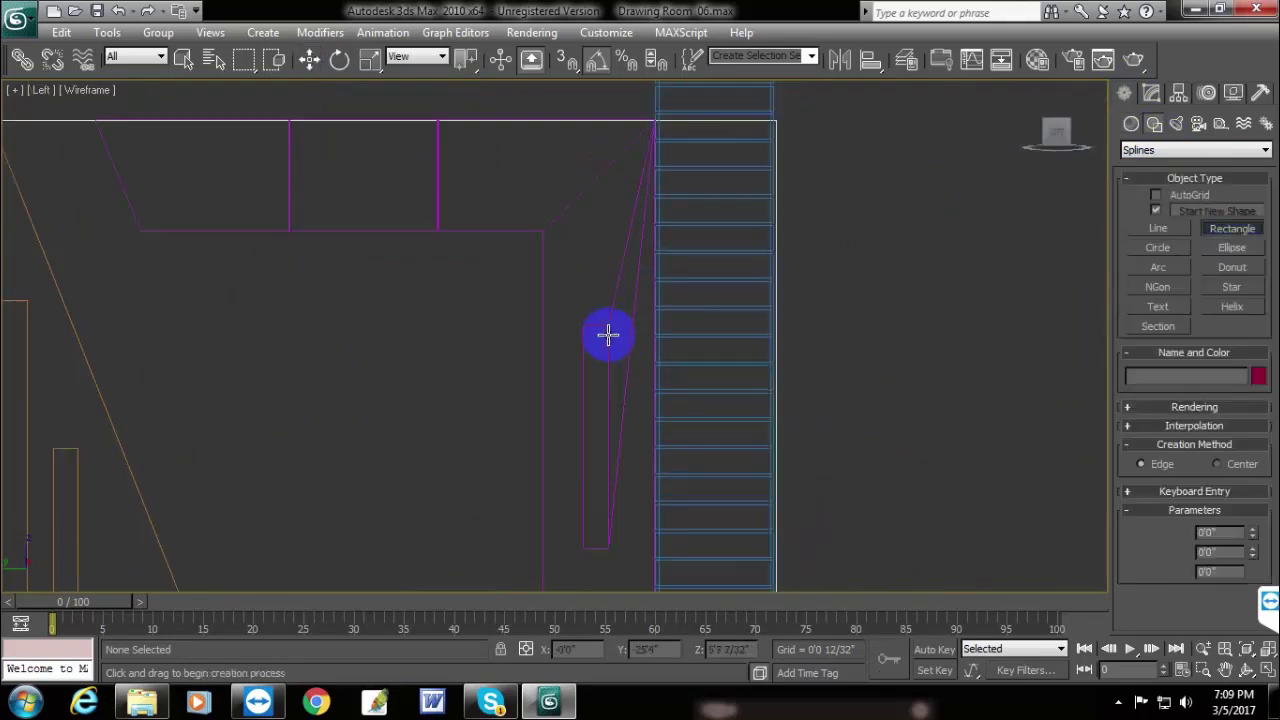
scroll(608, 335, "up", 1)
left_click_drag(583, 217, 651, 277)
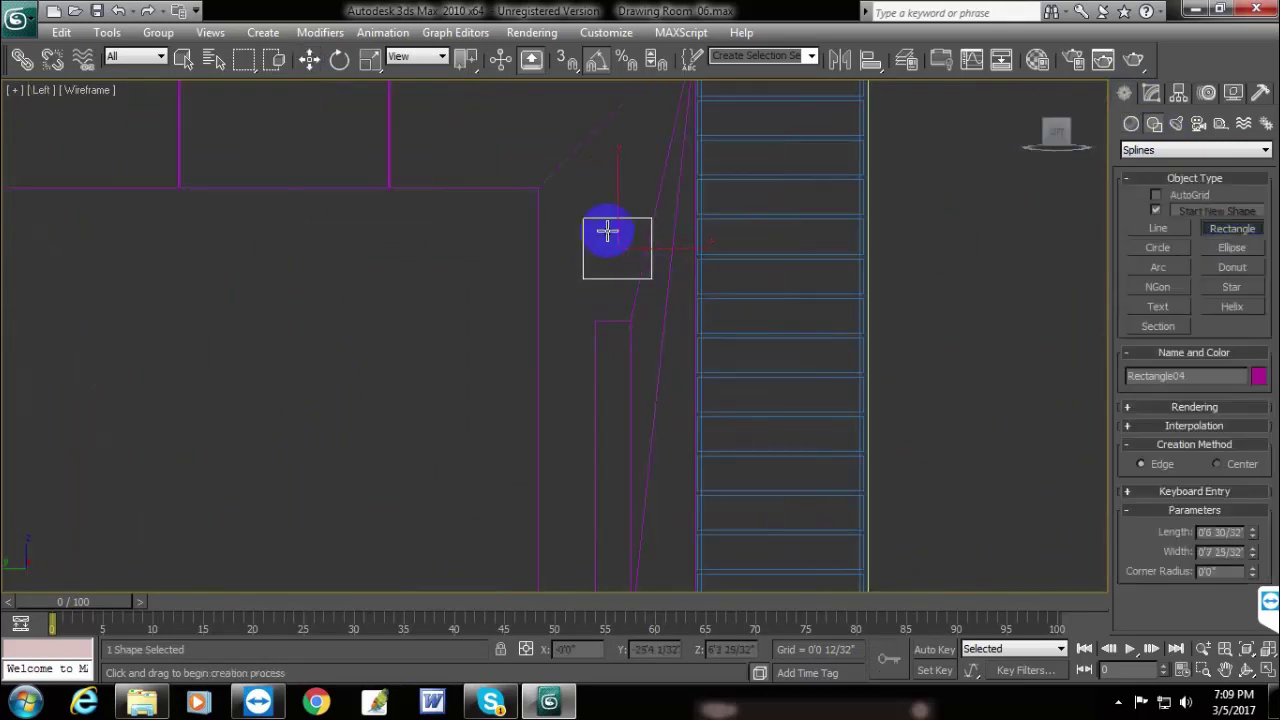
left_click(310, 59)
left_click(1151, 93)
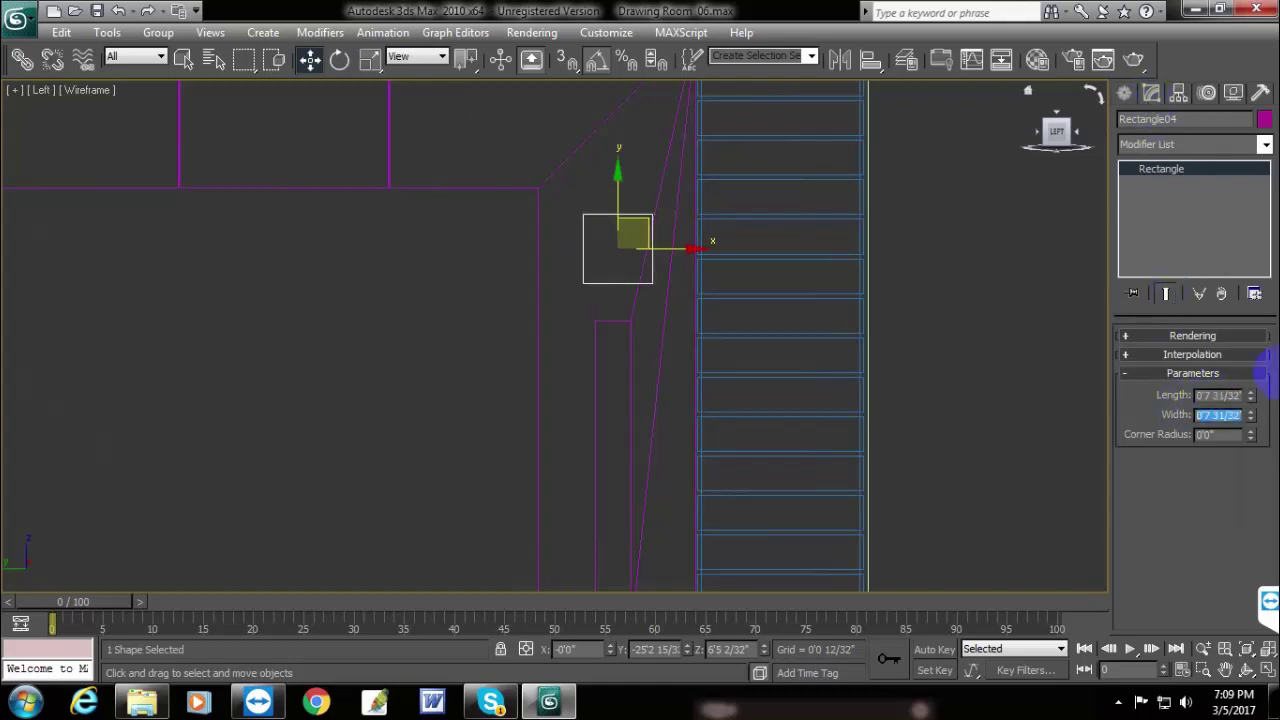
- Add an Extrude modifier to the square with an amount of 1 inch
left_click(1176, 146)
scroll(1175, 160, "down", 5)
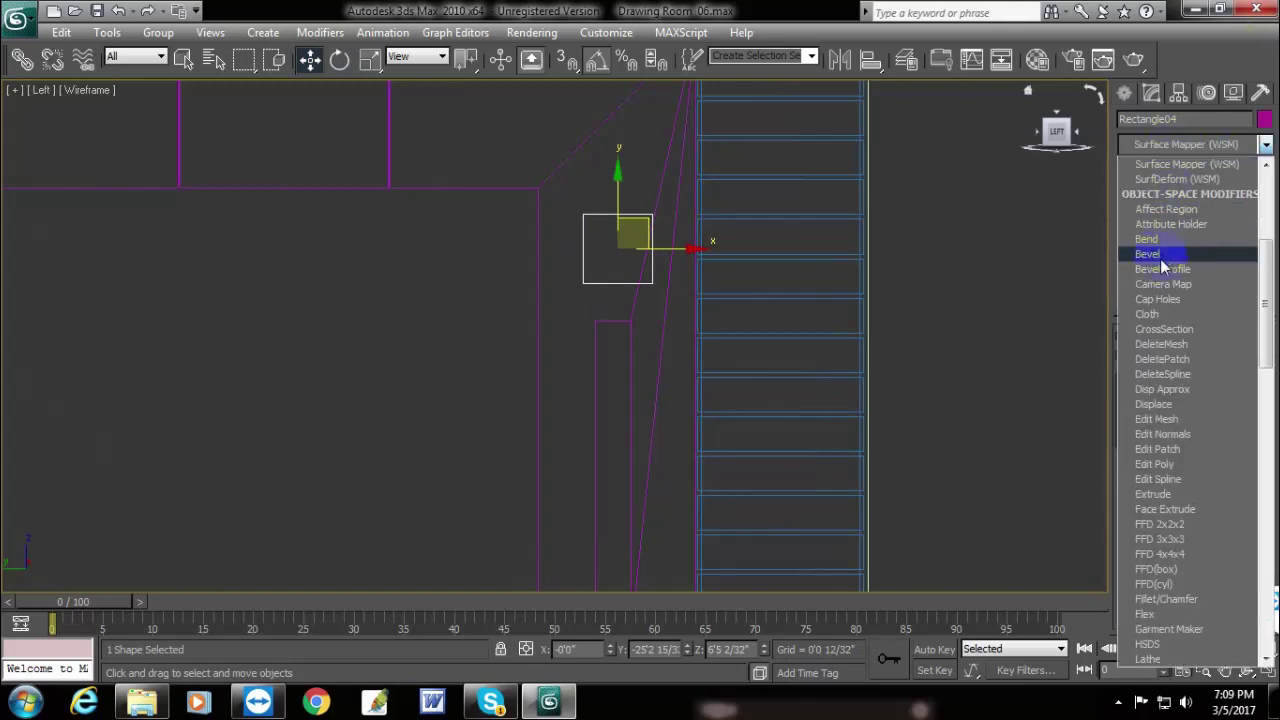
scroll(1175, 260, "down", 6)
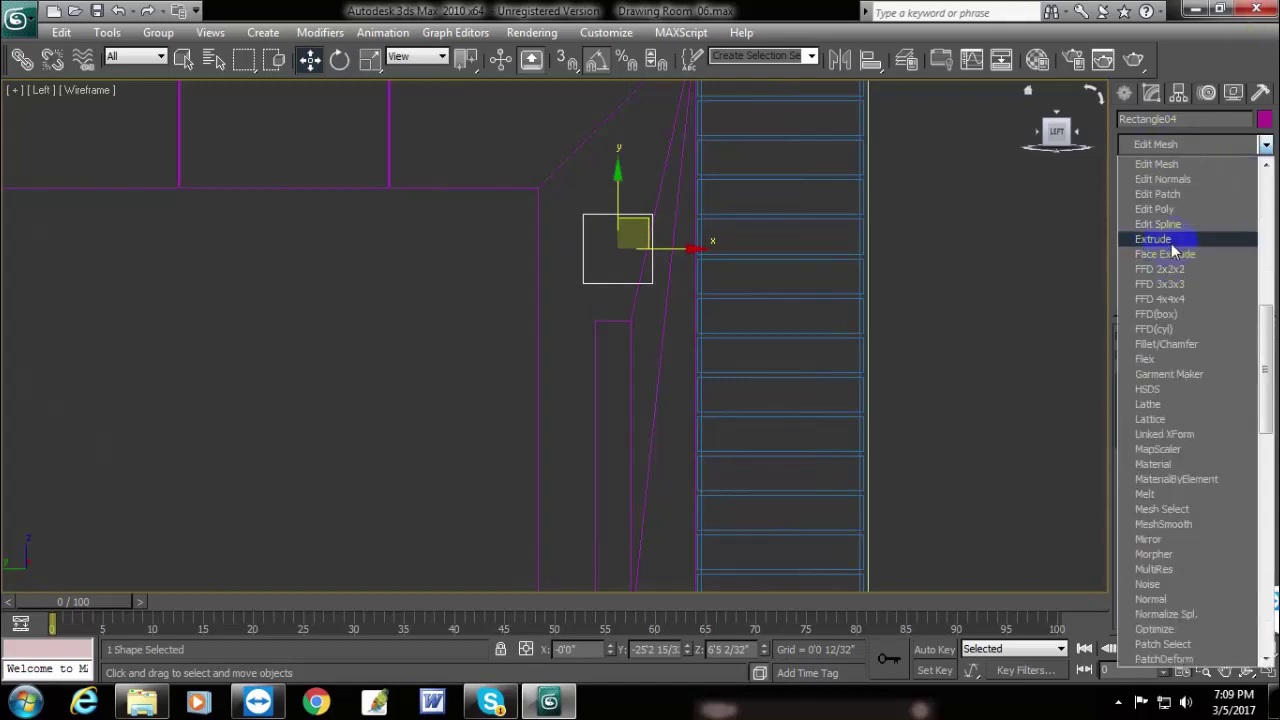
left_click(1171, 243)
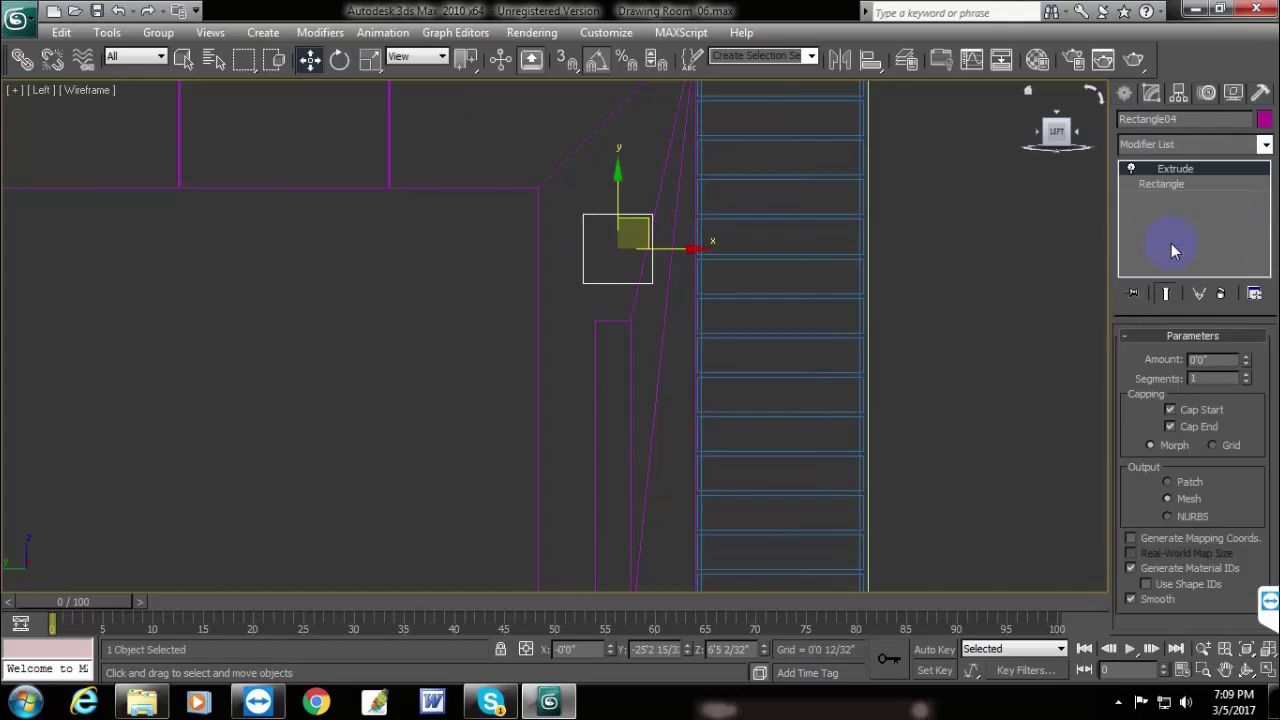
left_click(1223, 360)
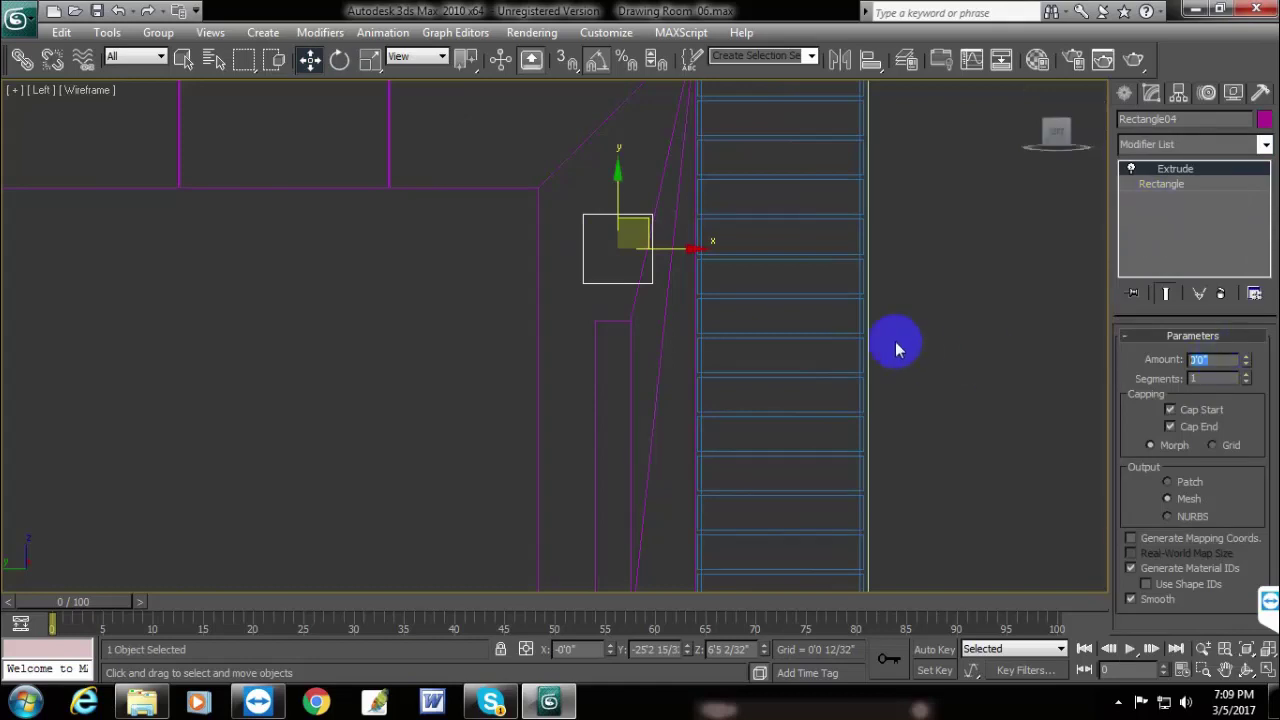
type("1")
key("Return")
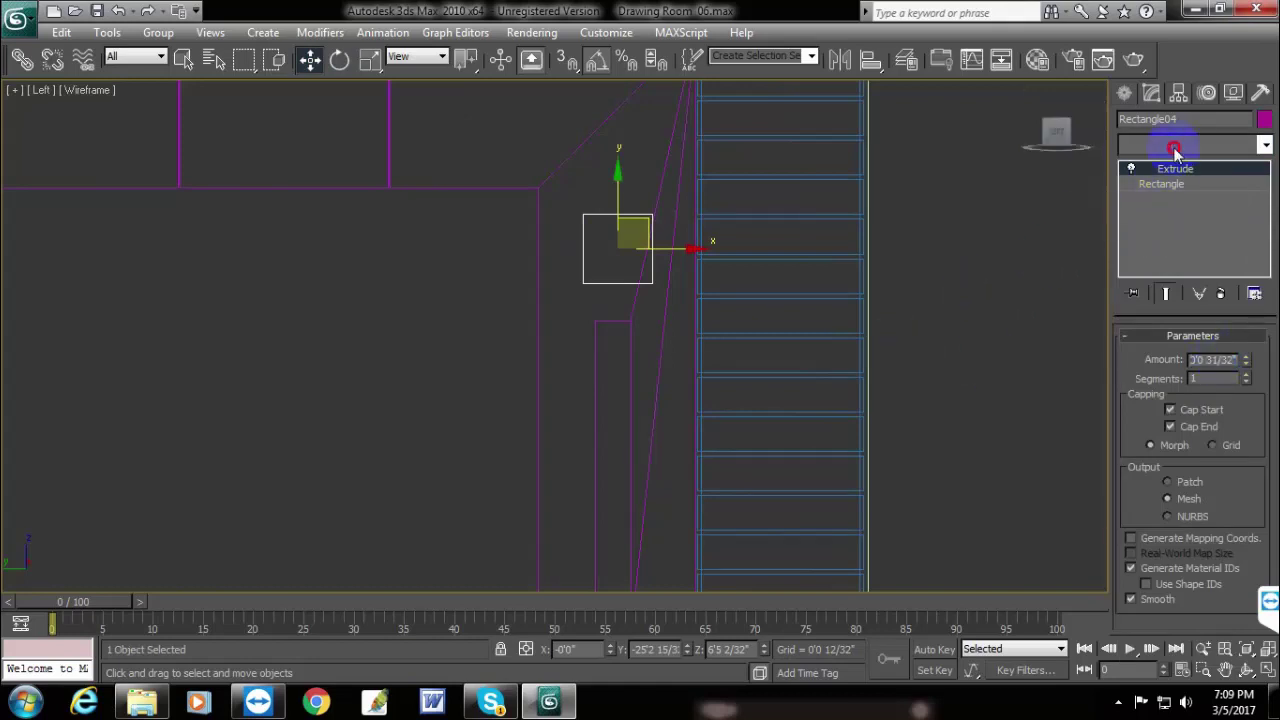
- Apply a Shell modifier with straightened corners to form a square frame, and select its Extrude level in the modifier stack
left_click(1175, 146)
scroll(1160, 180, "down", 10)
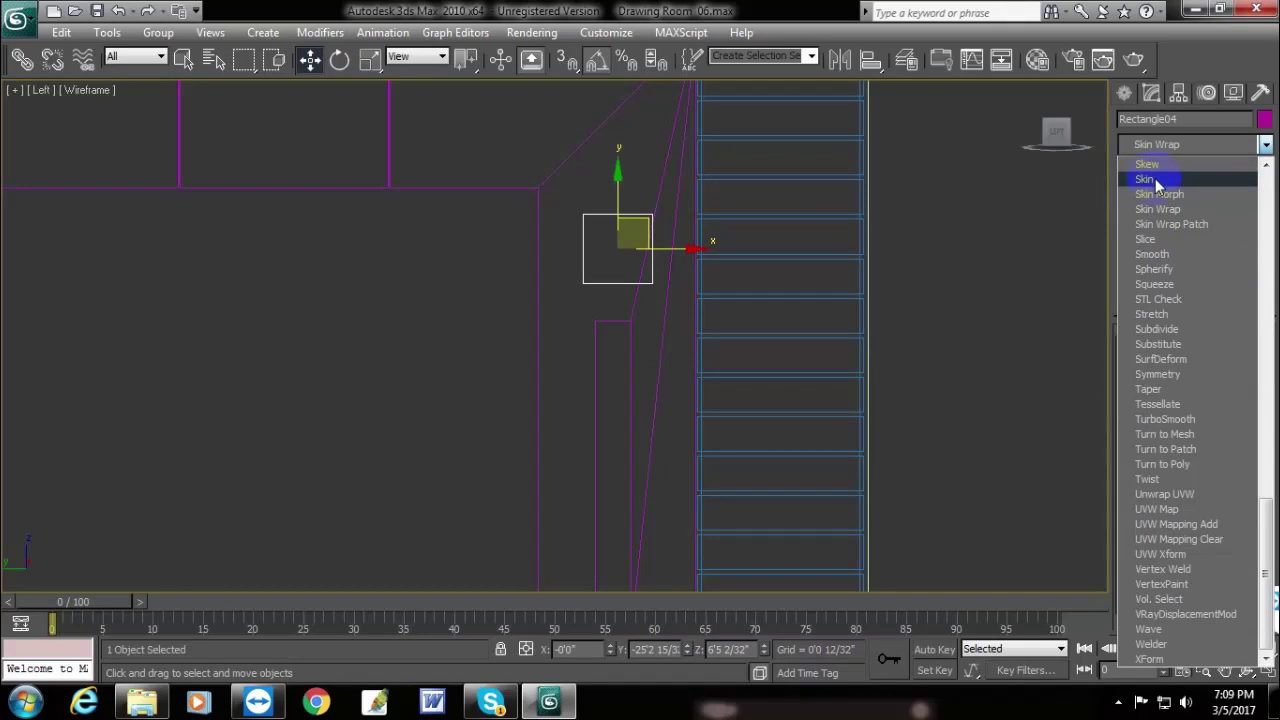
scroll(1165, 194, "up", 3)
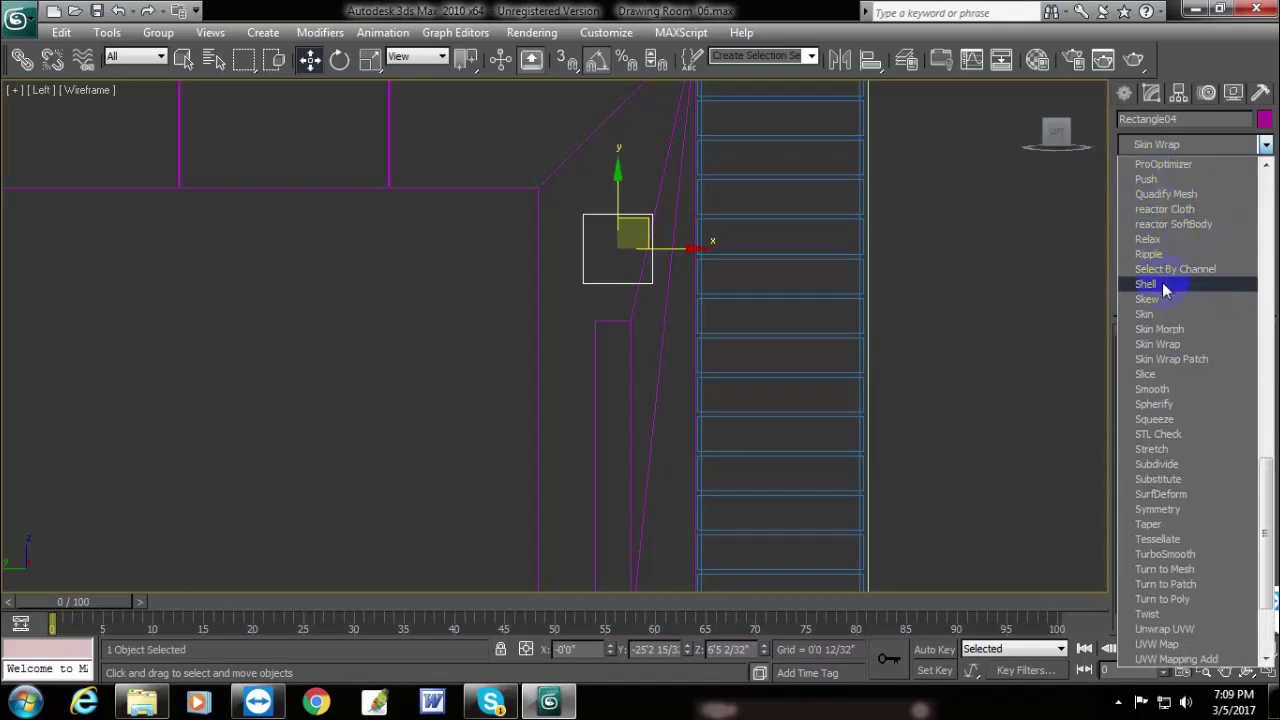
left_click(1166, 286)
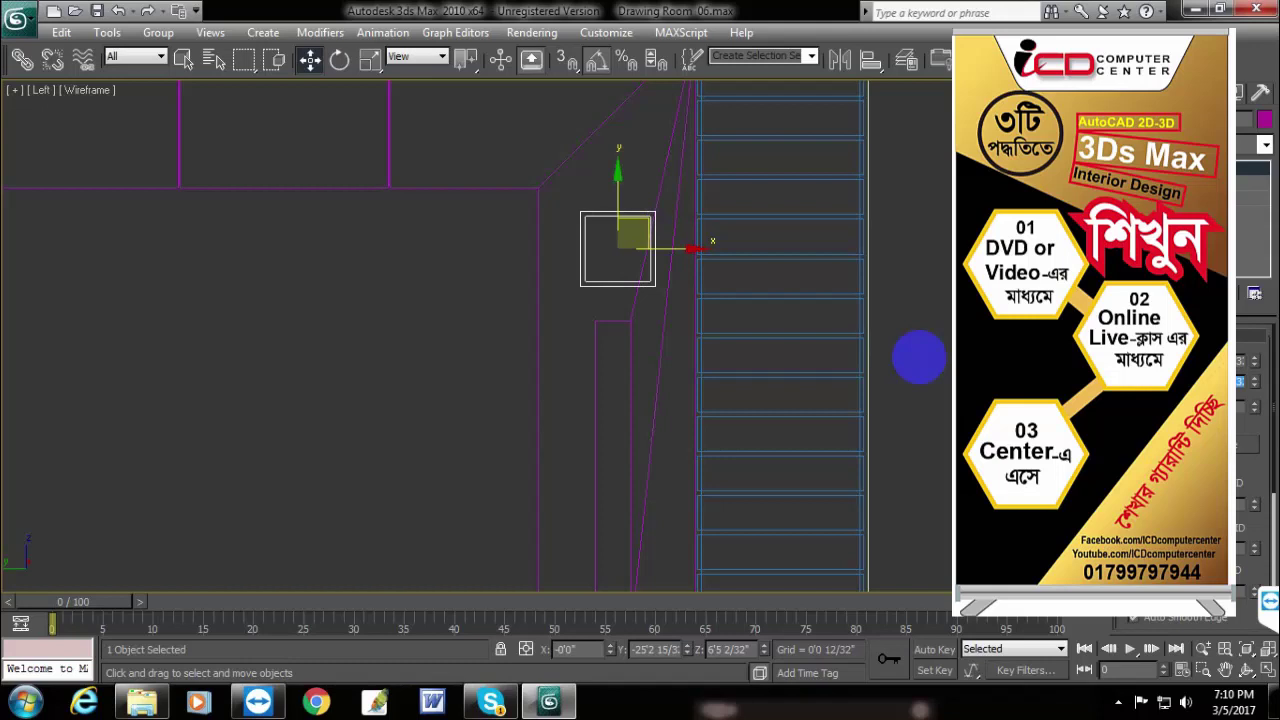
scroll(1187, 596, "down", 5)
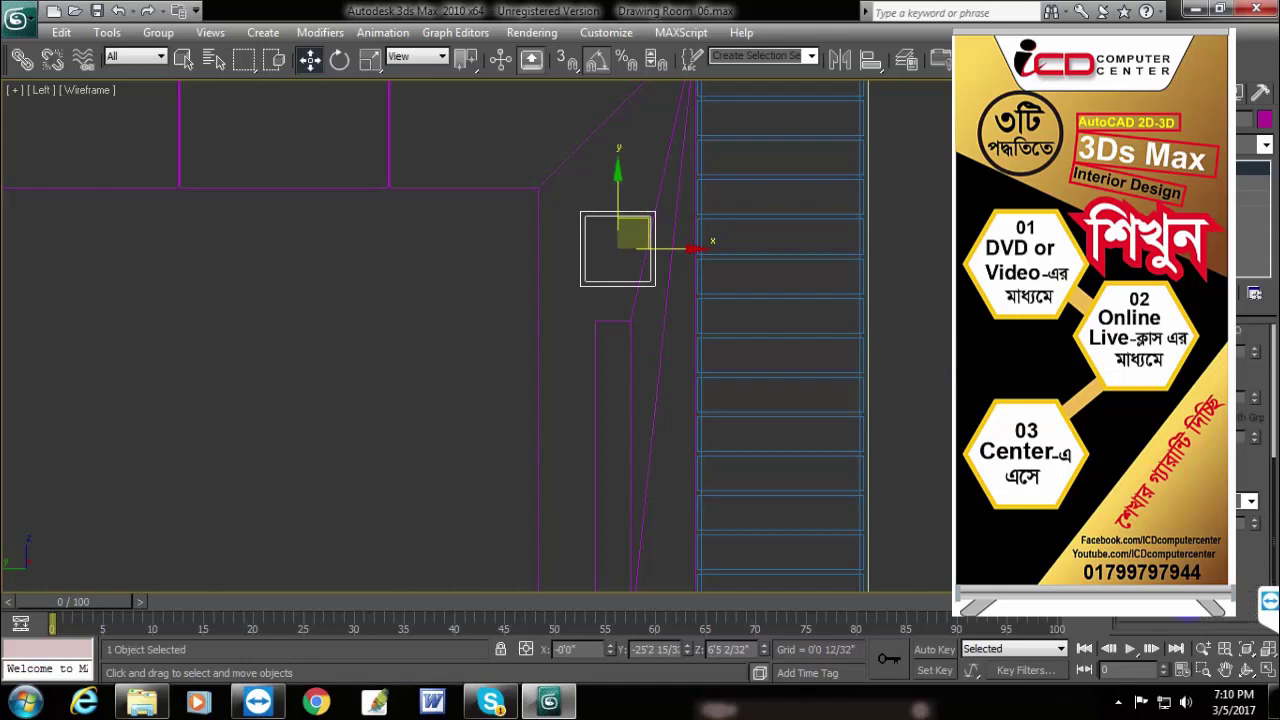
left_click(1180, 610)
scroll(1187, 470, "up", 3)
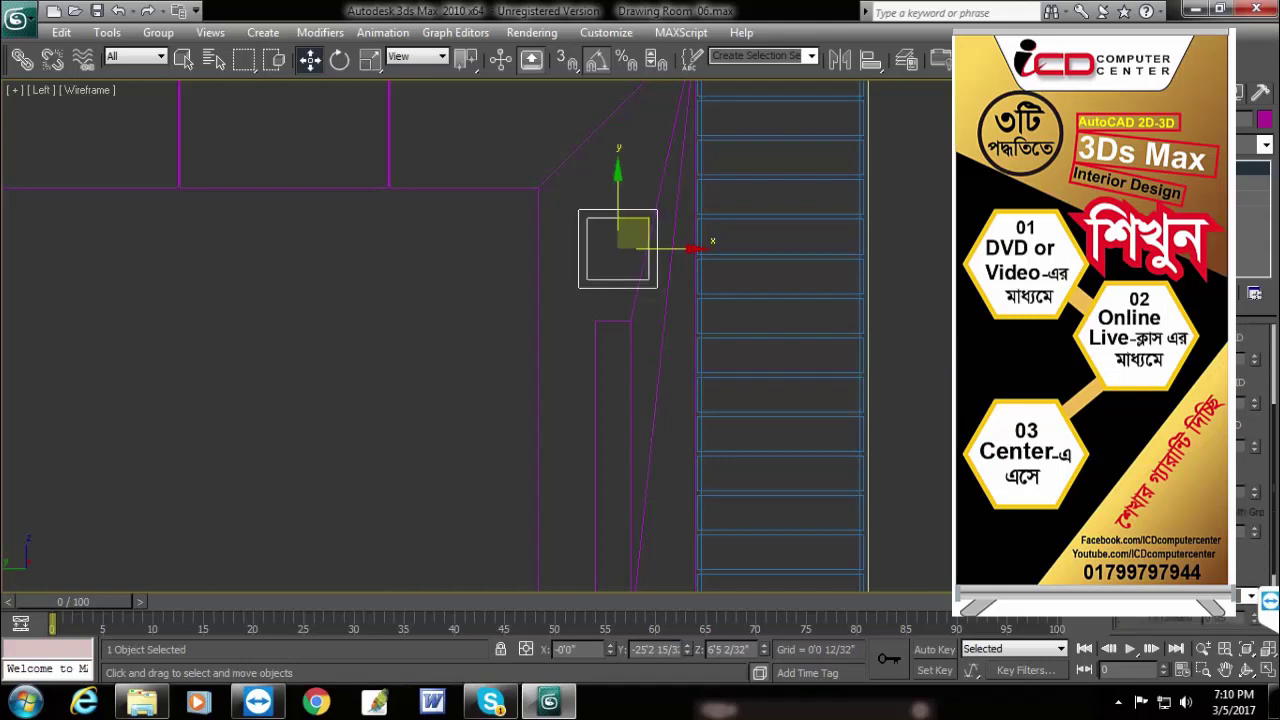
left_click(1165, 183)
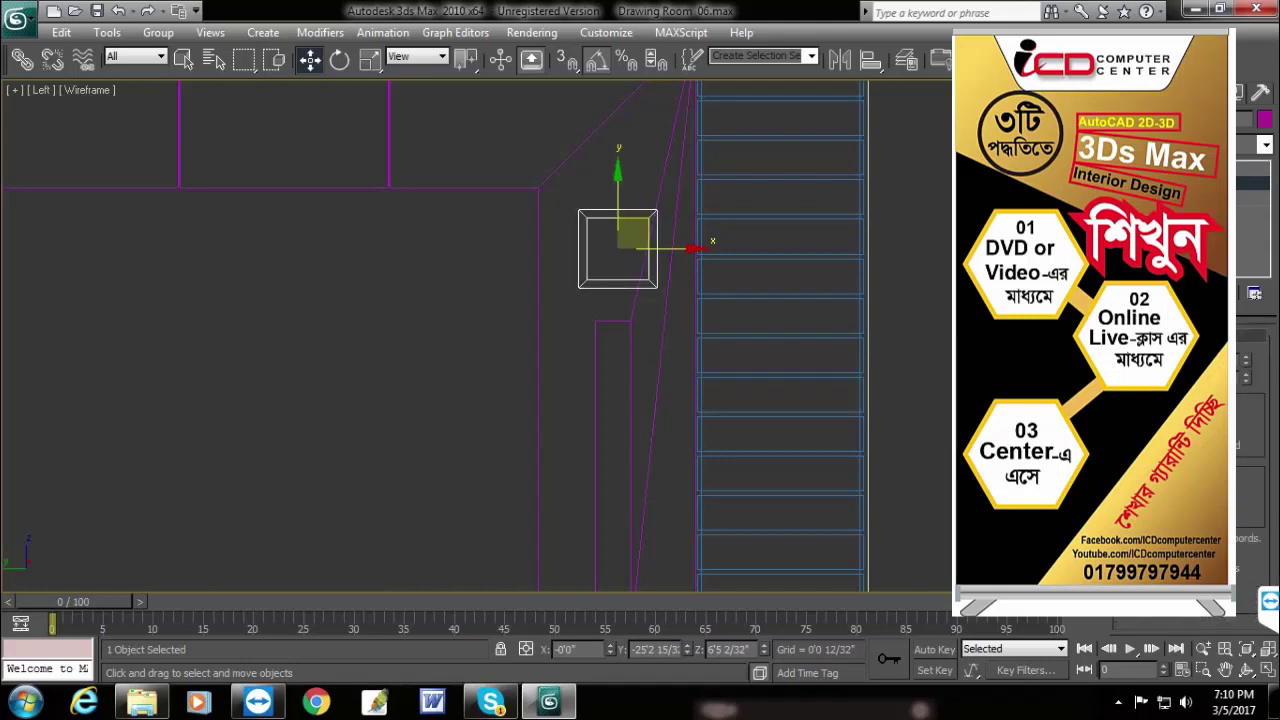
- Move the square frame out of the slotted side panel and slightly down into the empty central area of the wall
middle_click_drag(808, 363, 869, 388)
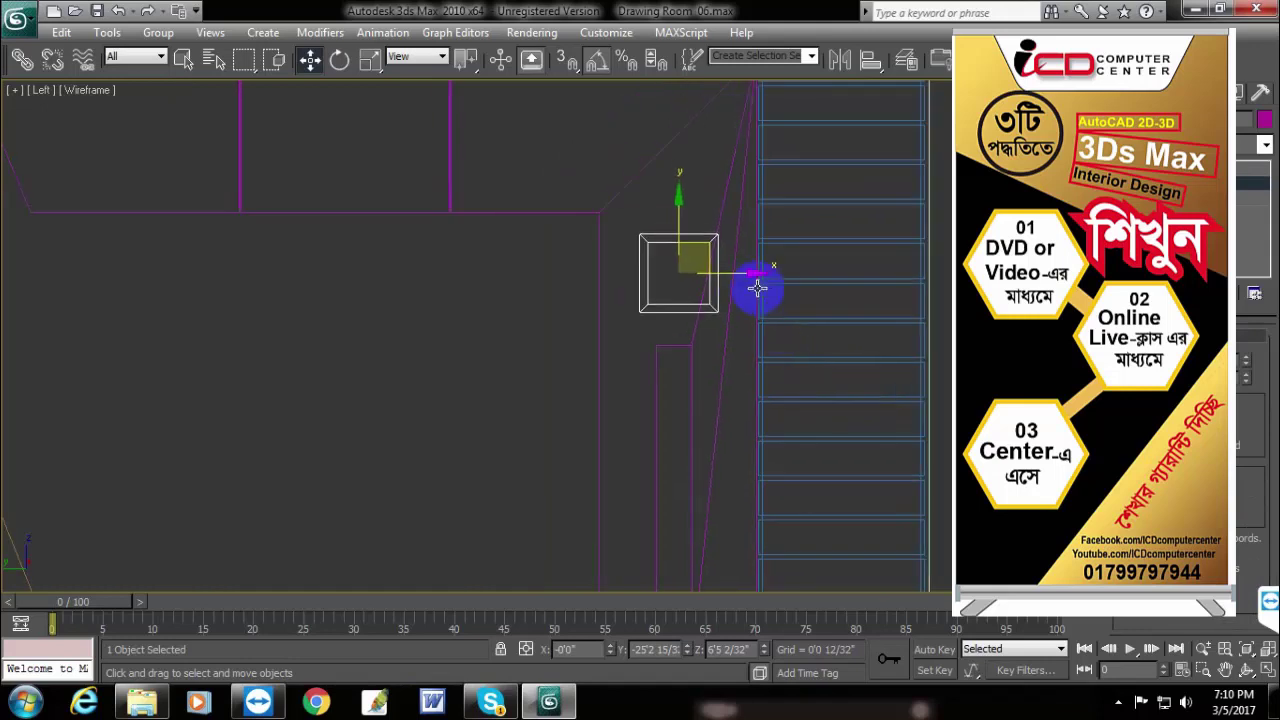
left_click_drag(737, 273, 514, 271)
left_click_drag(449, 214, 449, 238)
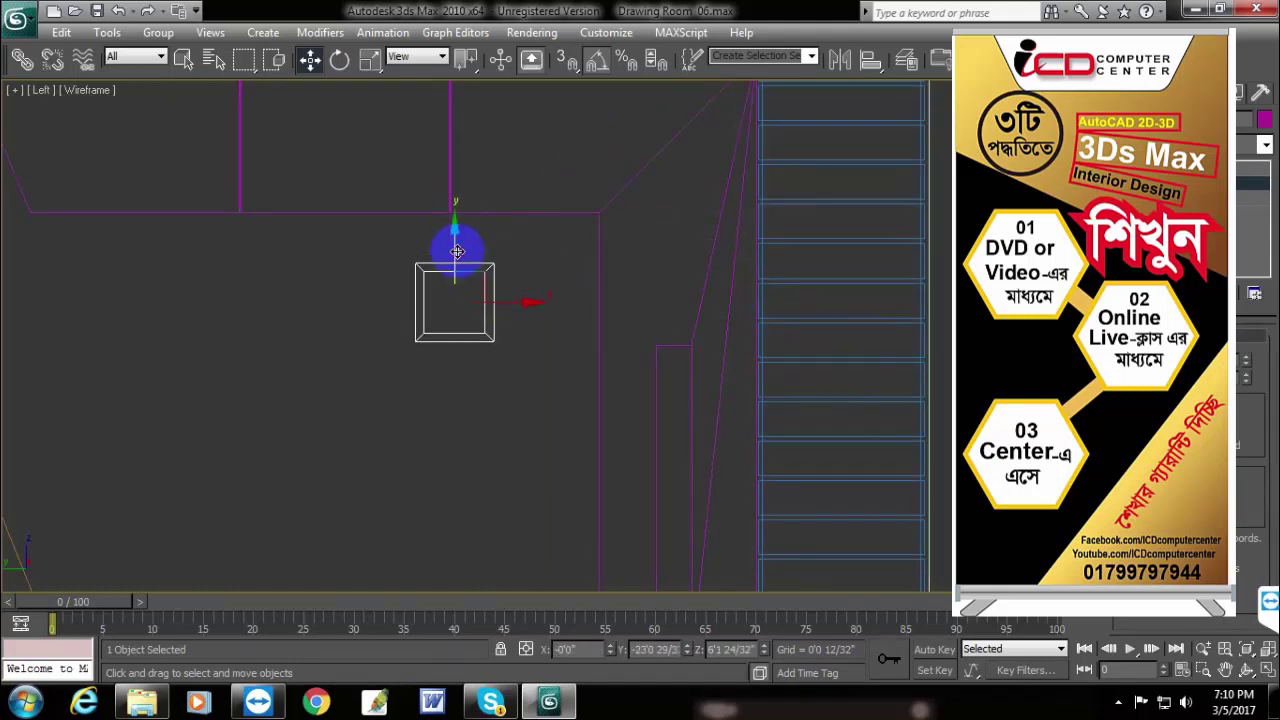
- Set the angle snap to 45 degrees and rotate the square frame 45 degrees into a diamond
left_click(340, 60)
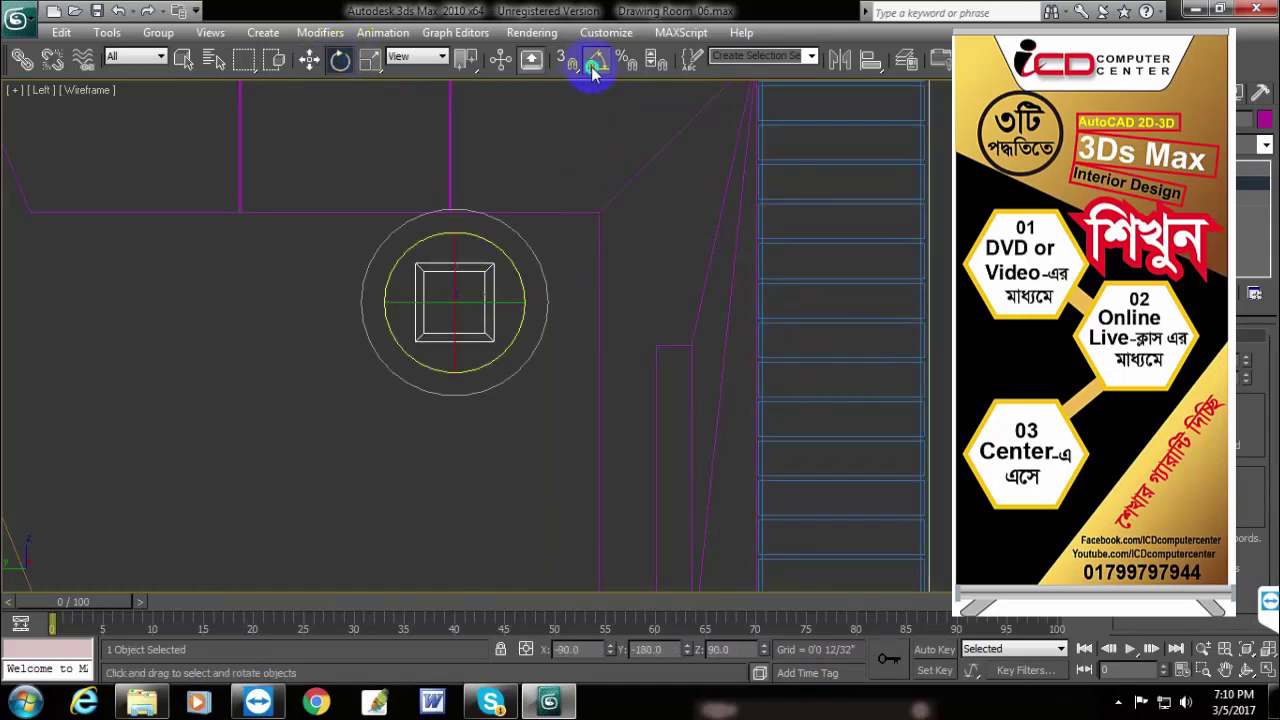
right_click(596, 58)
type("45")
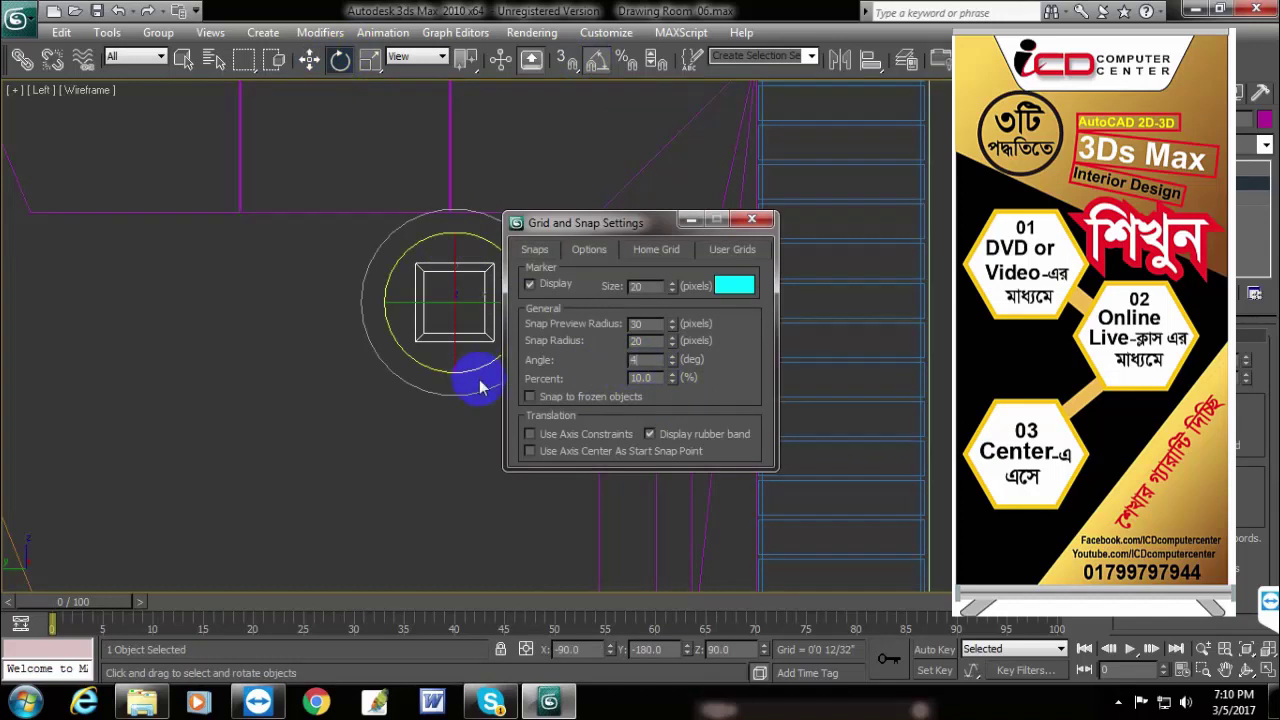
left_click(752, 219)
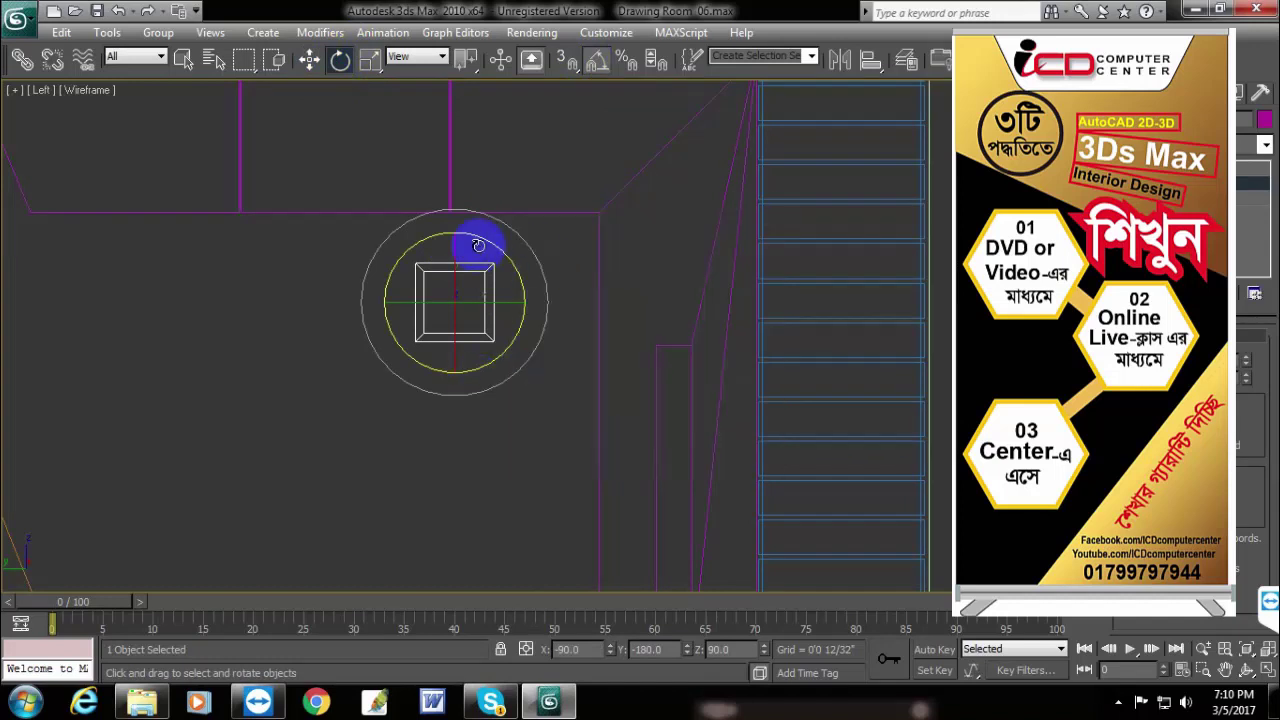
mouse_move(480, 240)
left_mouse_down()
mouse_move(499, 245)
mouse_move(452, 278)
left_mouse_up()
- Clone the diamond frame as one copy overlapping slightly below the original, and group the two diamonds as Group16
left_click(310, 60)
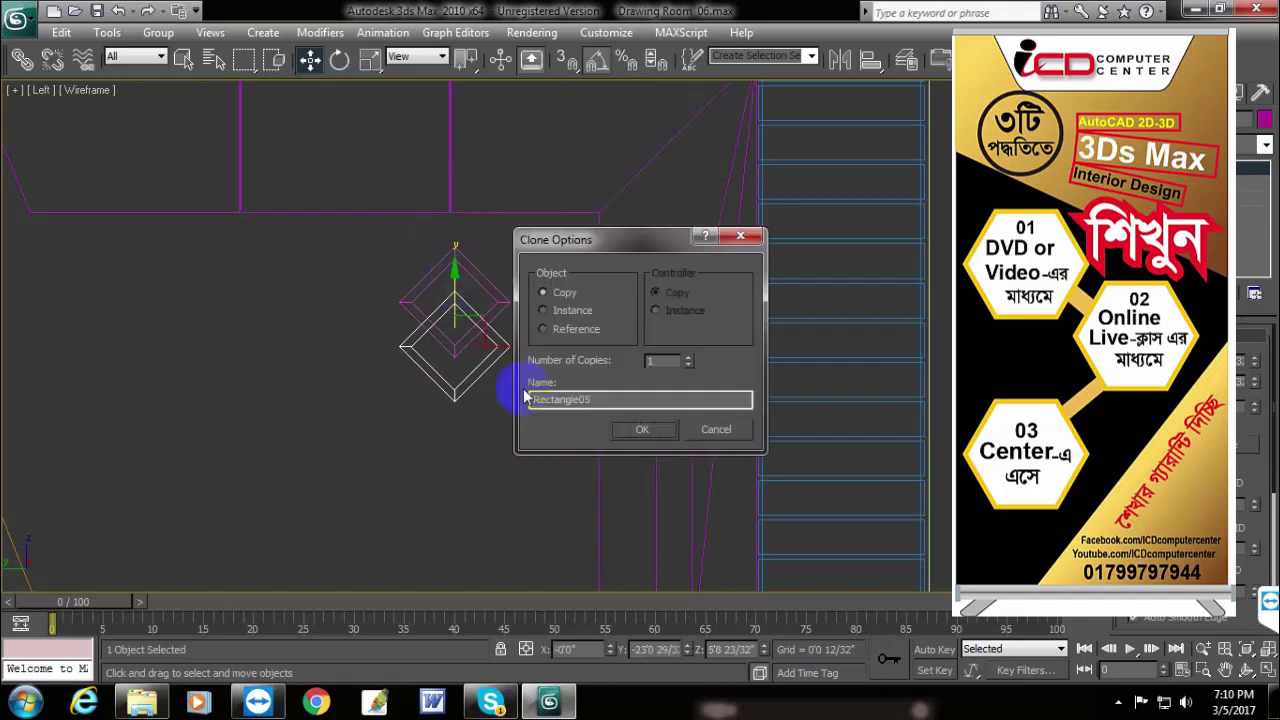
left_click(638, 431)
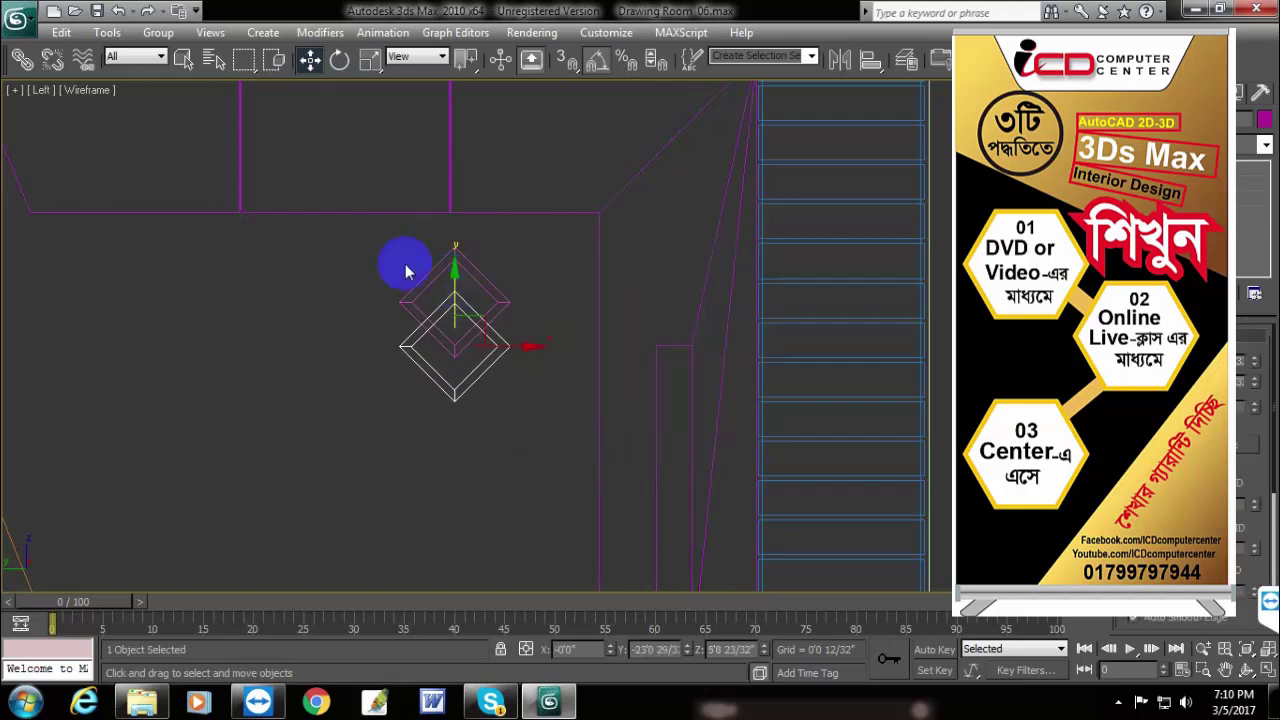
left_click(158, 32)
left_click(171, 54)
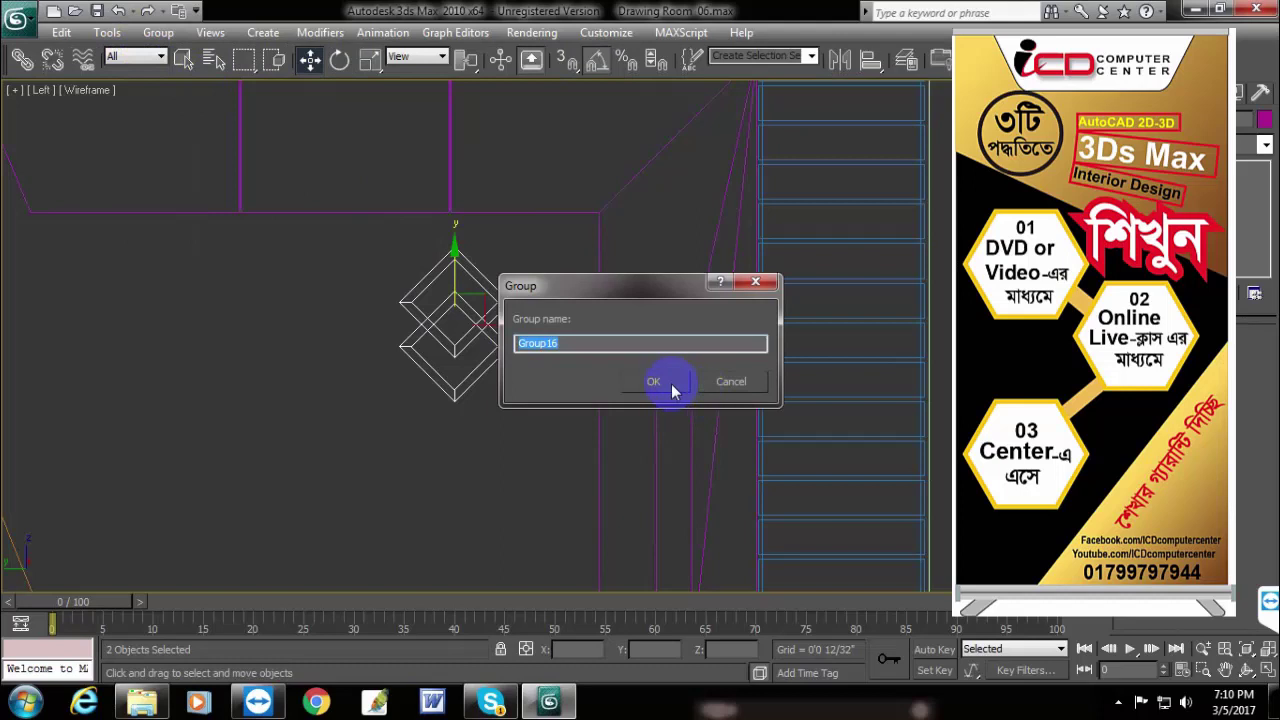
left_click(671, 385)
- Move the grouped diamonds onto the upper end of the narrow slot in the panel beside the blue column
left_click_drag(526, 337, 738, 329)
left_click(665, 296)
left_click(680, 279)
scroll(695, 322, "down", 4)
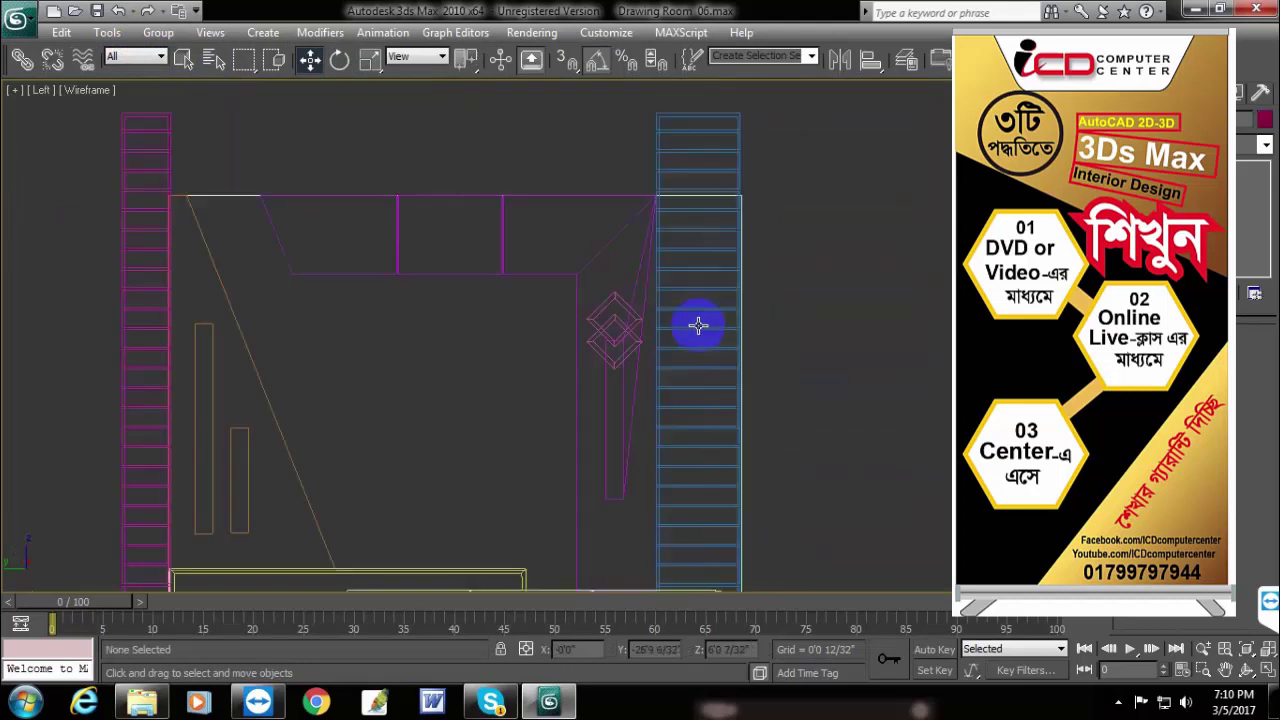
left_click(616, 303)
- Clone the diamond group straight down to the lower end of the narrow slot
middle_click_drag(676, 414, 708, 301)
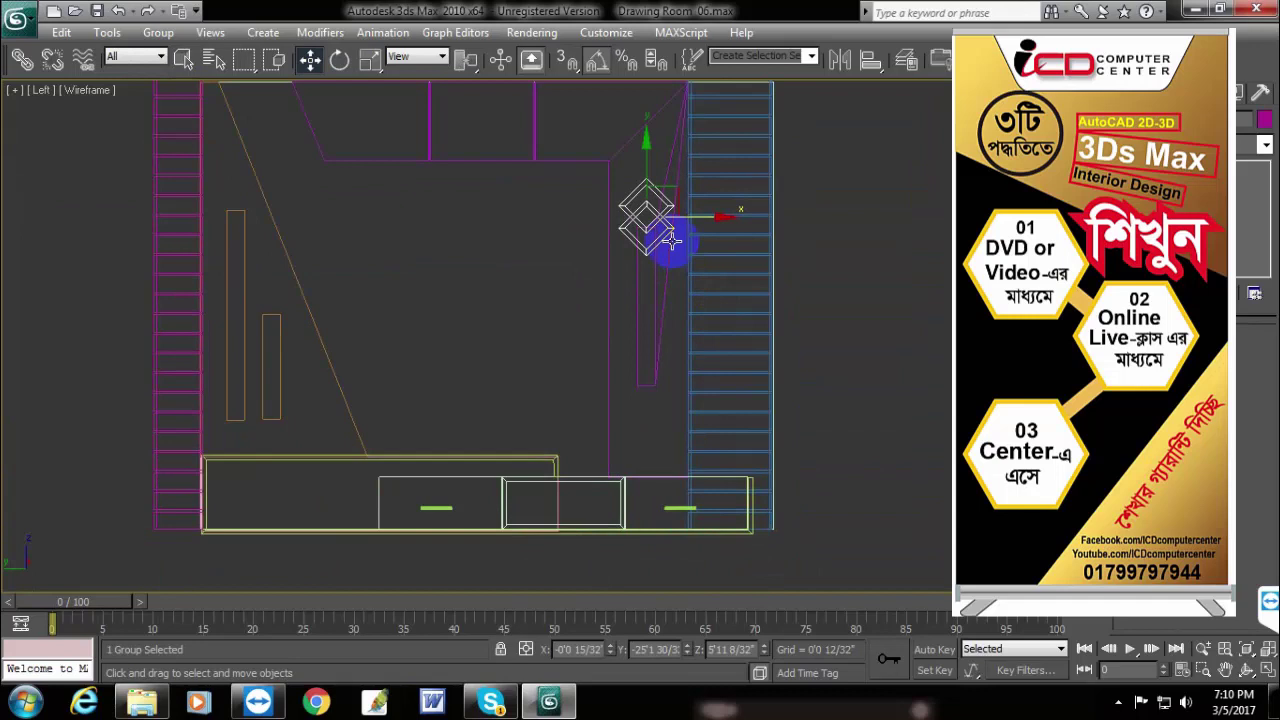
left_click_drag(648, 150, 658, 354, "shift")
left_click(636, 428)
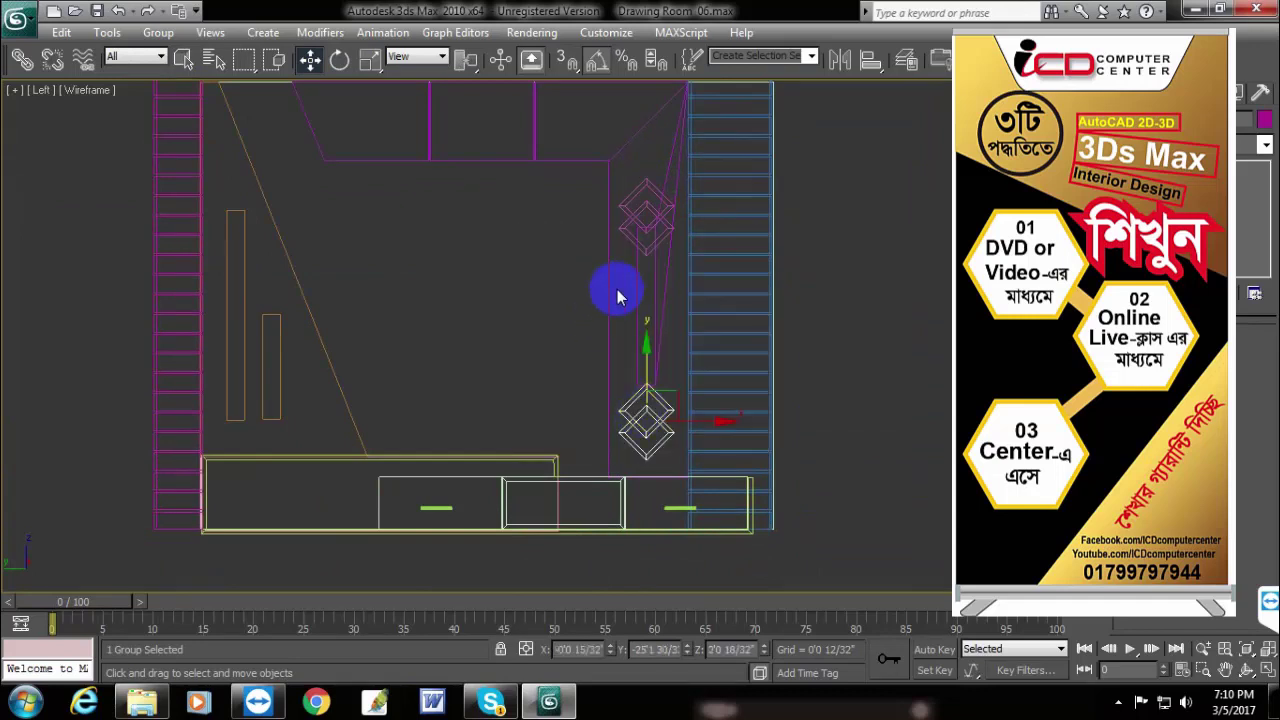
- Ungroup the wall unit and its nested groups down to individual objects
left_click(606, 287)
left_click(160, 33)
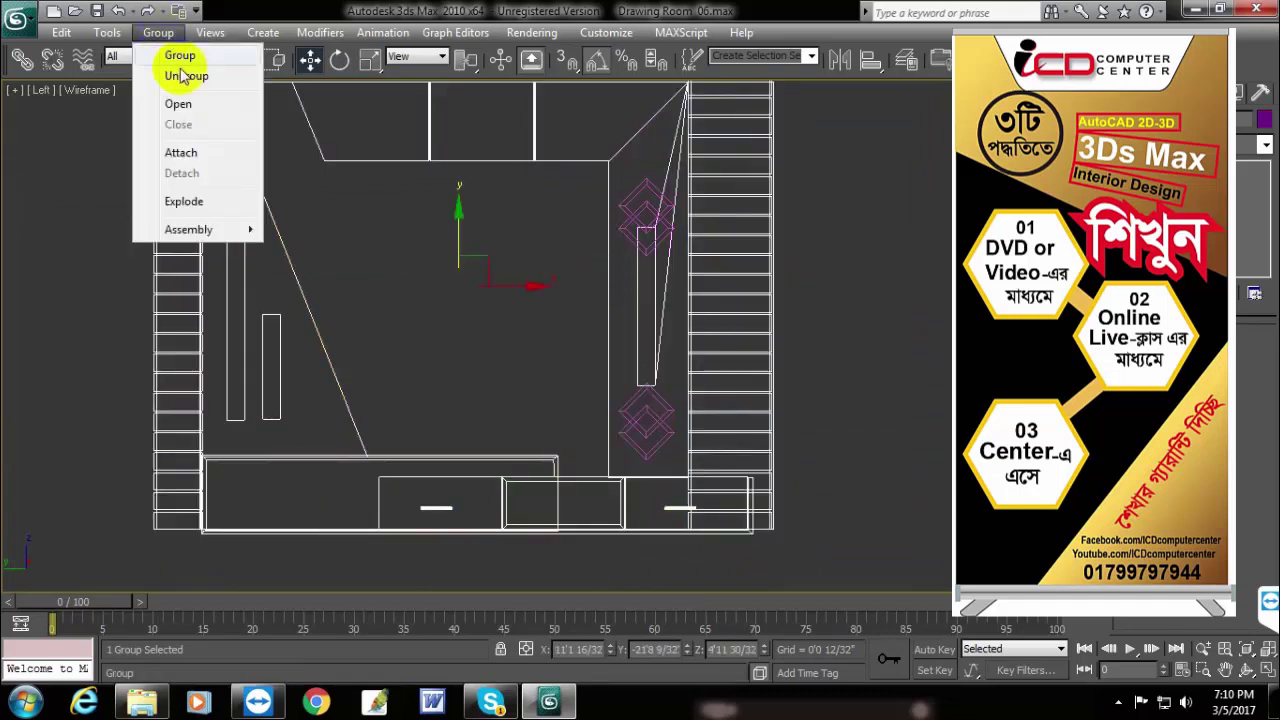
left_click(177, 77)
left_click(91, 173)
left_click(657, 281)
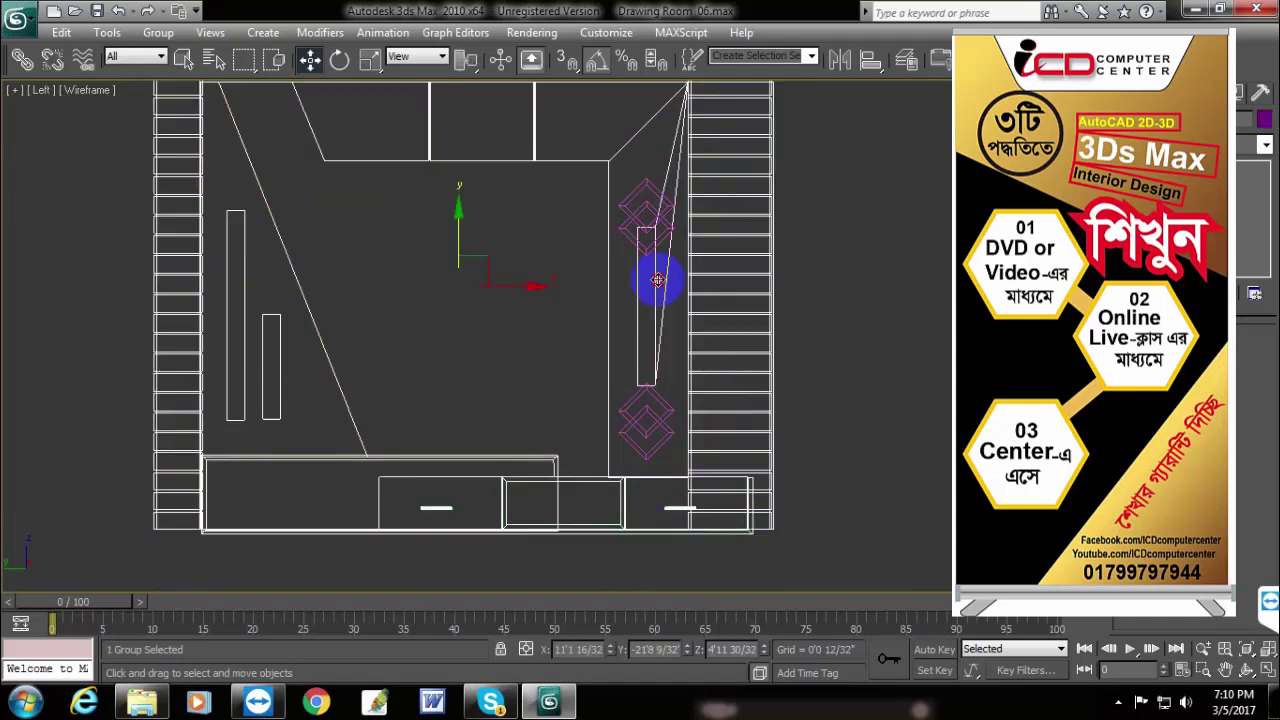
left_click(160, 54)
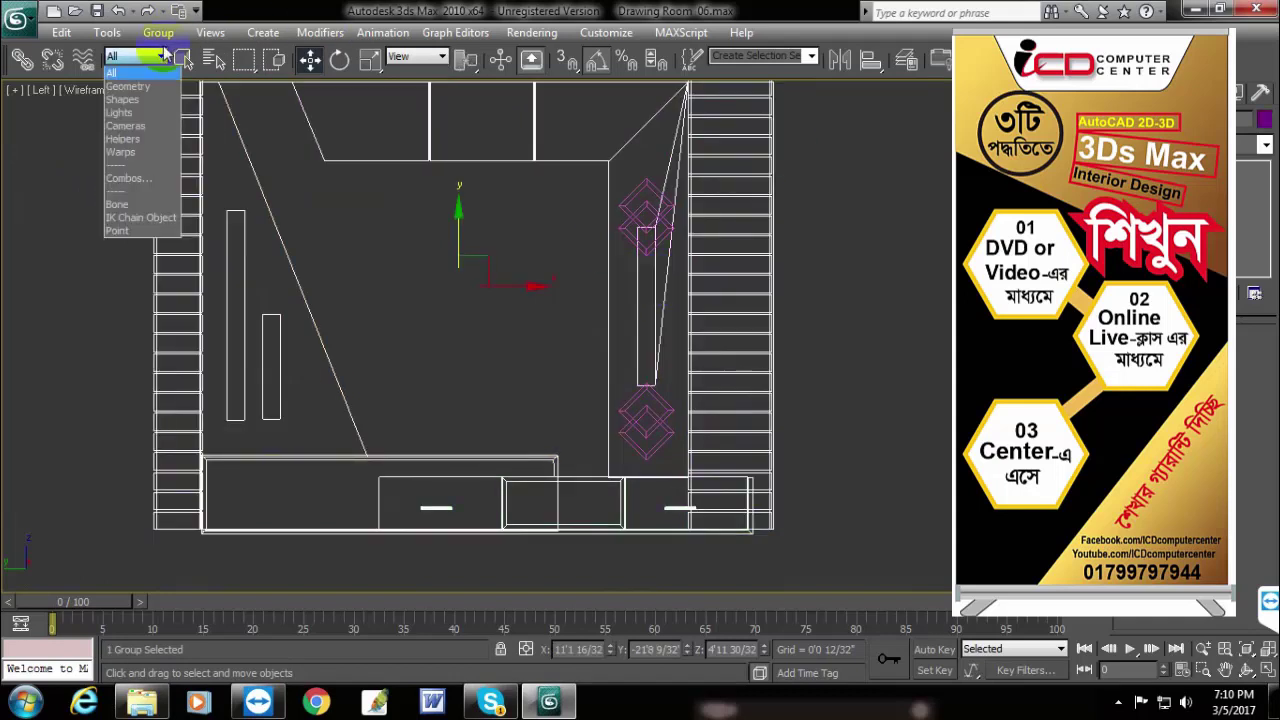
left_click(160, 38)
left_click(160, 36)
left_click(175, 78)
left_click(160, 37)
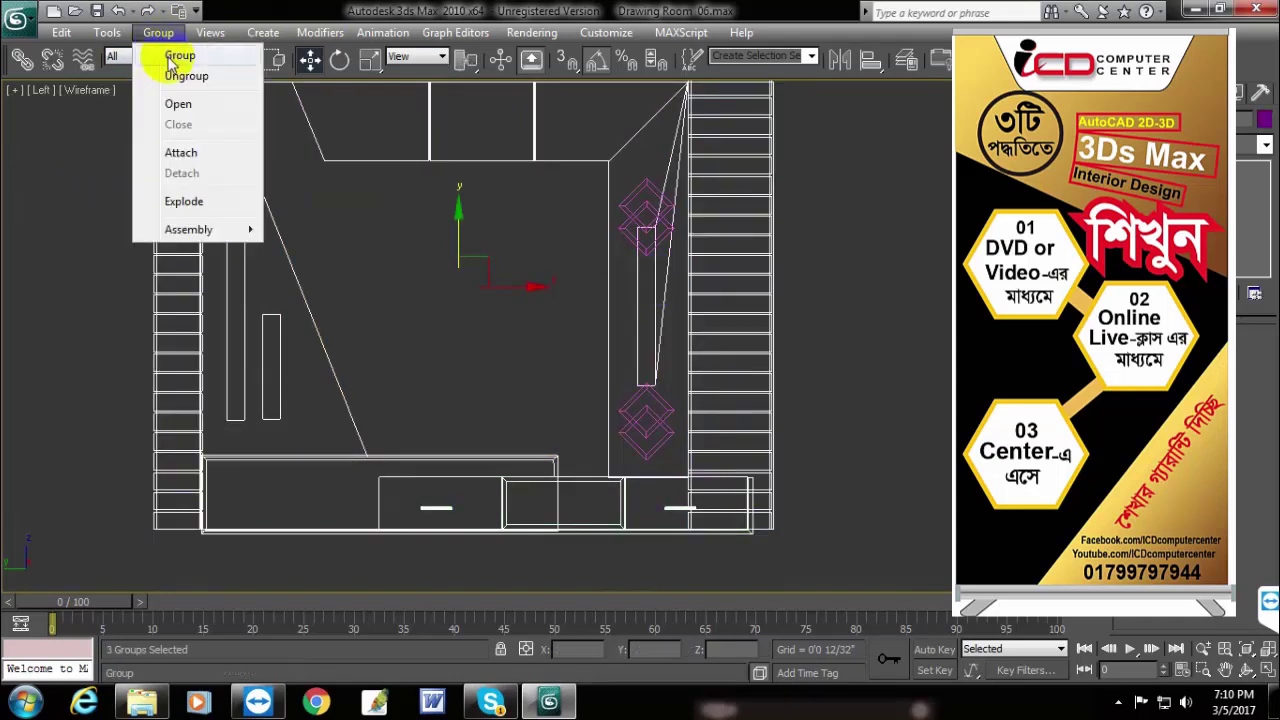
left_click(175, 77)
left_click(122, 131)
- Shorten the narrow slot at vertex level, moving its upper vertices down and lower vertices up between the two diamond groups
left_click(621, 145)
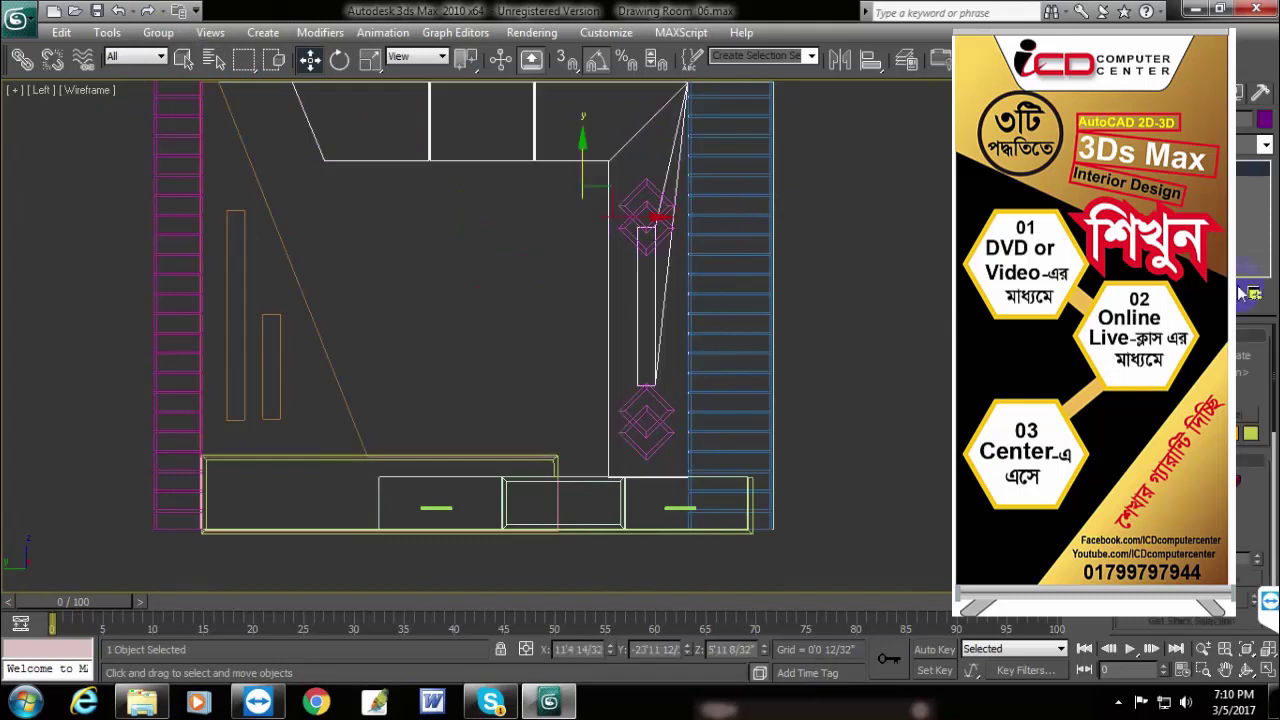
key("1")
left_click_drag(555, 198, 738, 245)
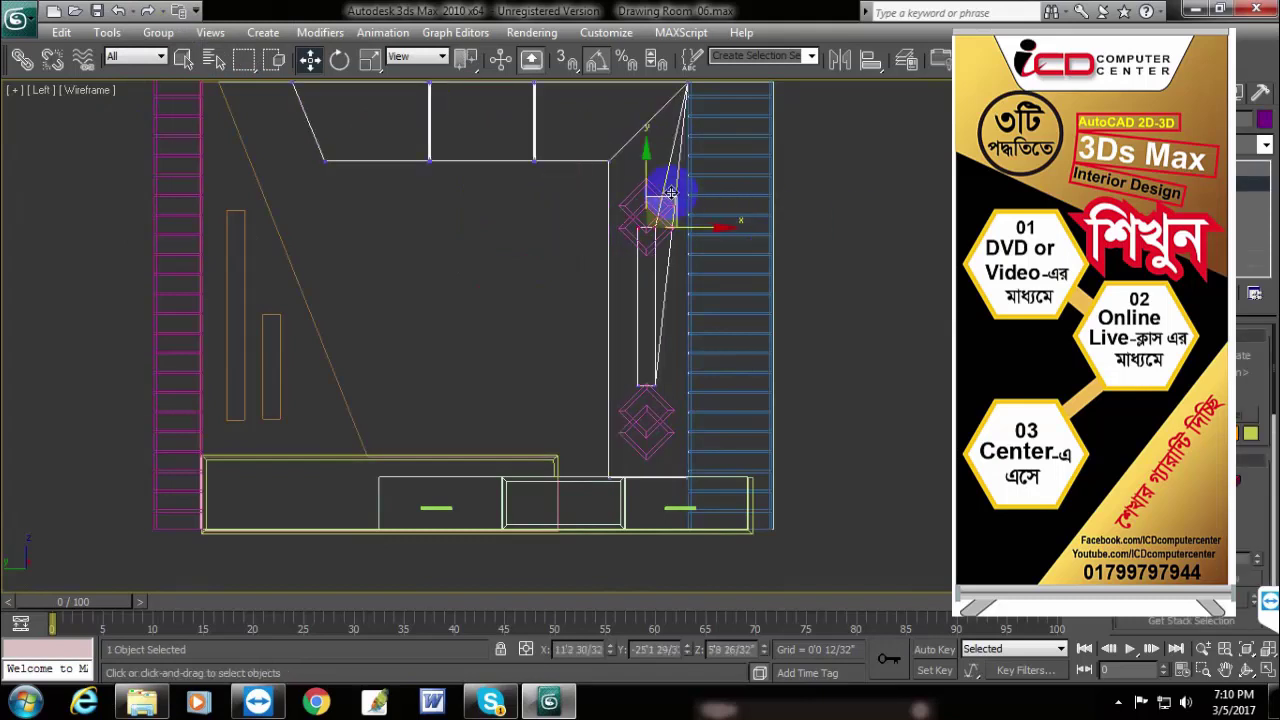
left_click_drag(645, 158, 647, 312)
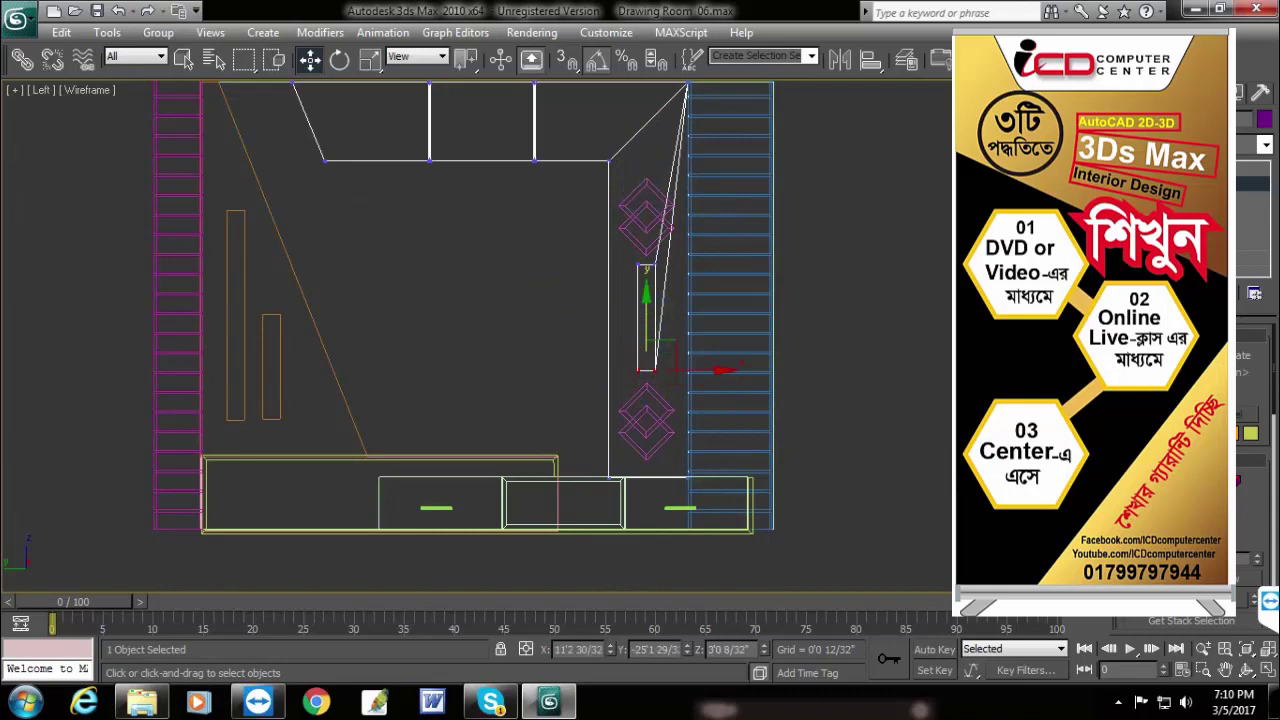
- Edit the sloped panel at vertex level, lowering the top vertices of its taller slot
left_click(1190, 184)
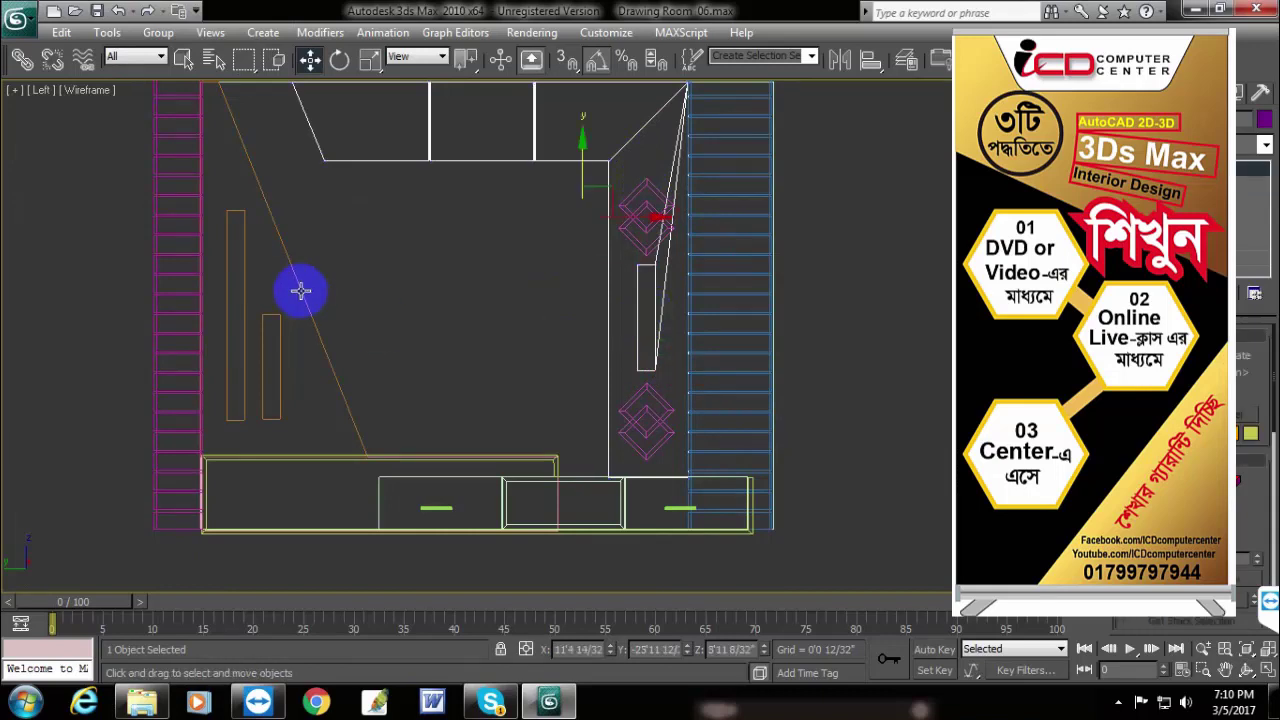
left_click(302, 290)
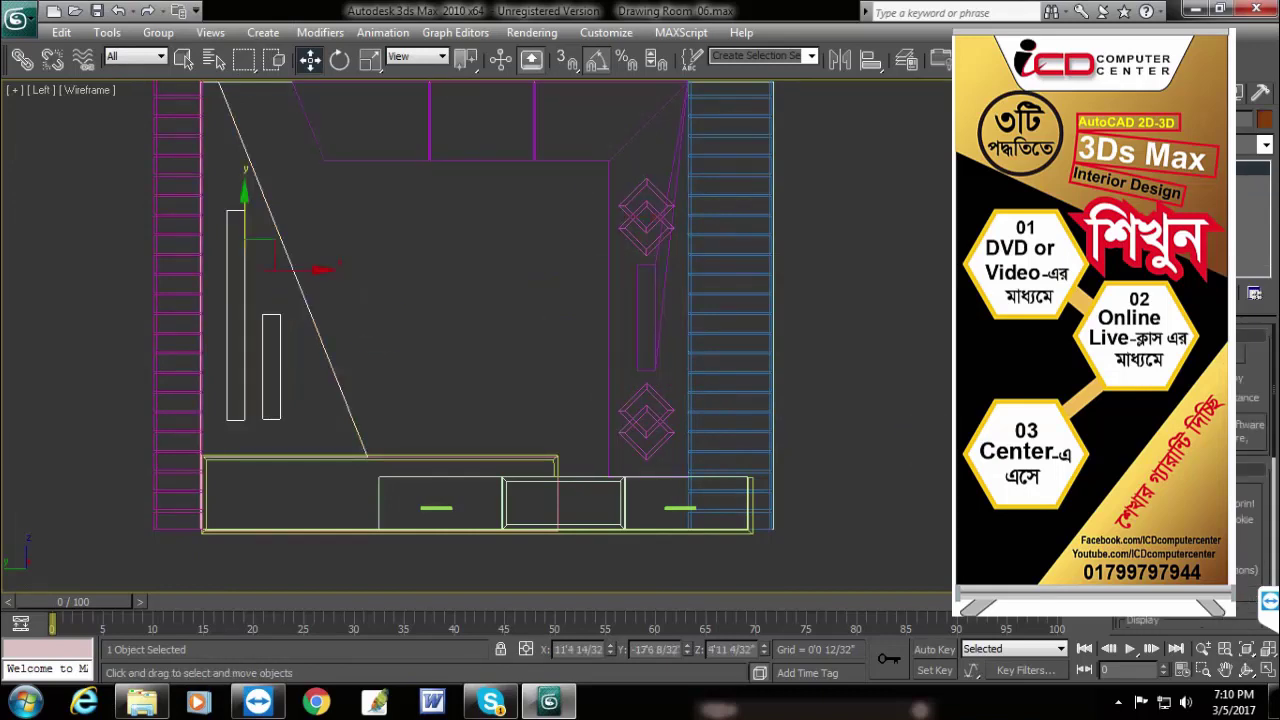
left_click(1266, 145)
scroll(1256, 163, "down", 9)
left_click(1185, 209)
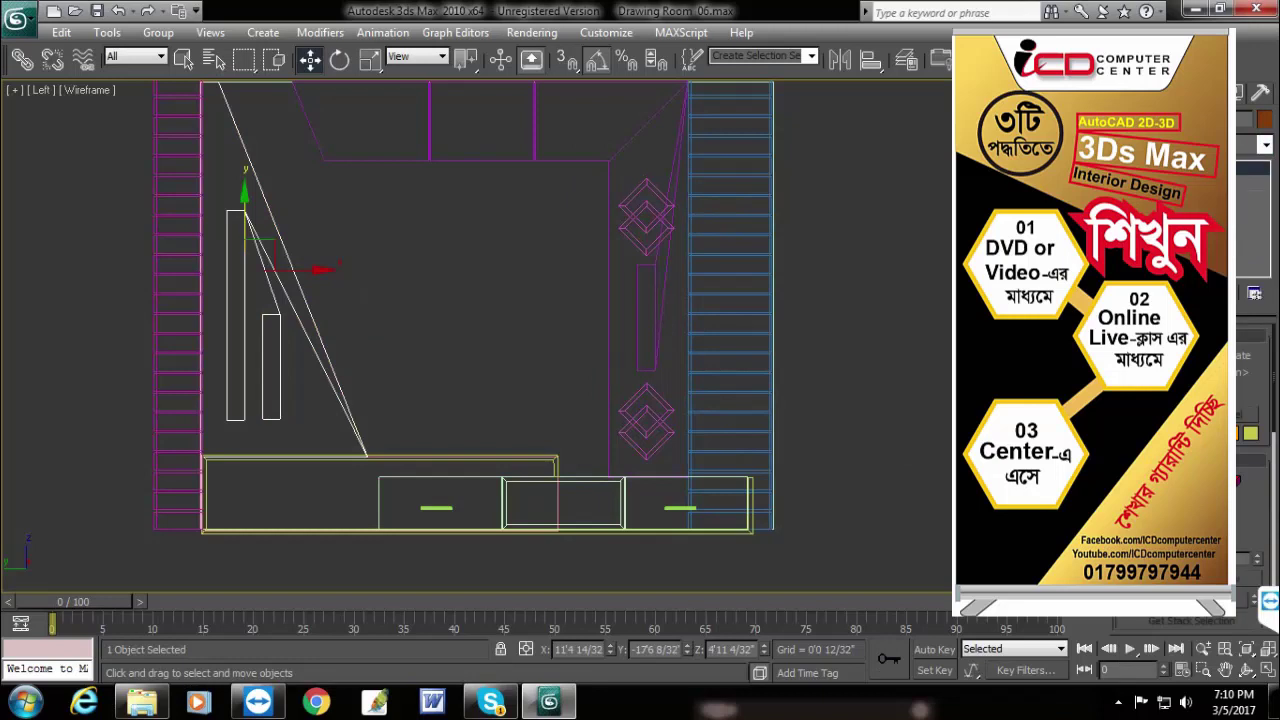
scroll(651, 366, "up", 2)
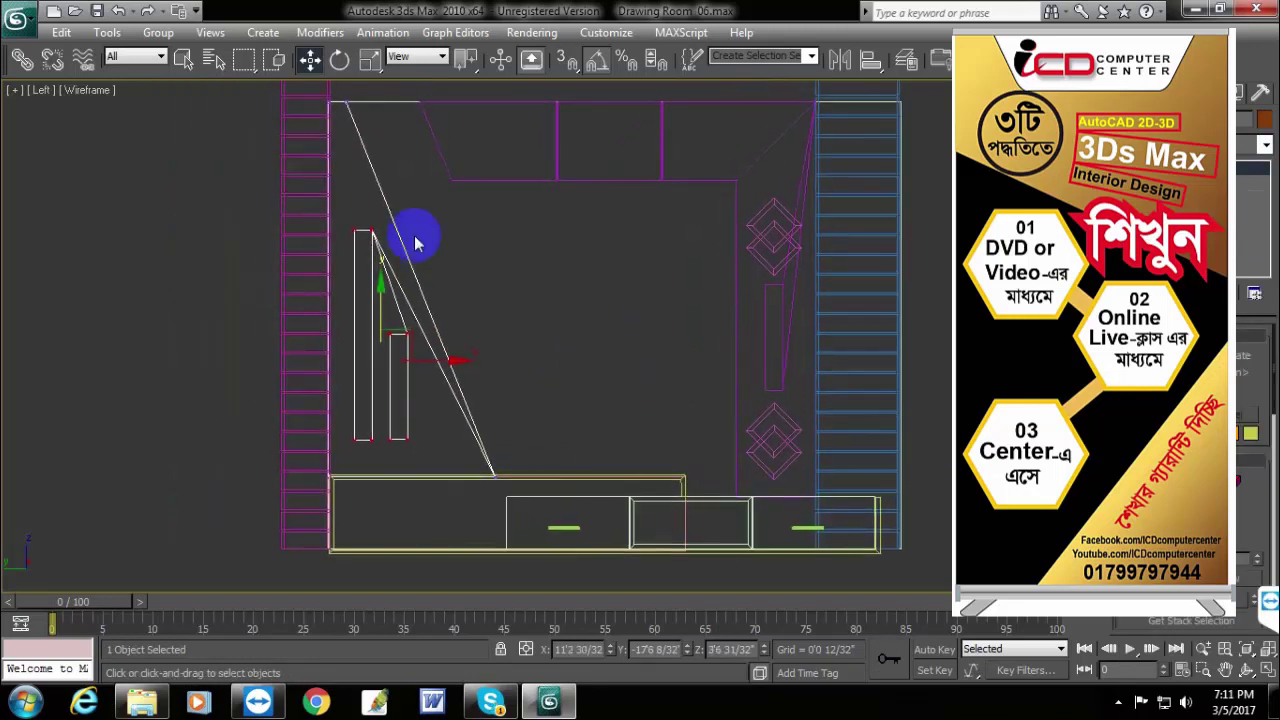
scroll(360, 224, "up", 3)
middle_click_drag(214, 177, 271, 223)
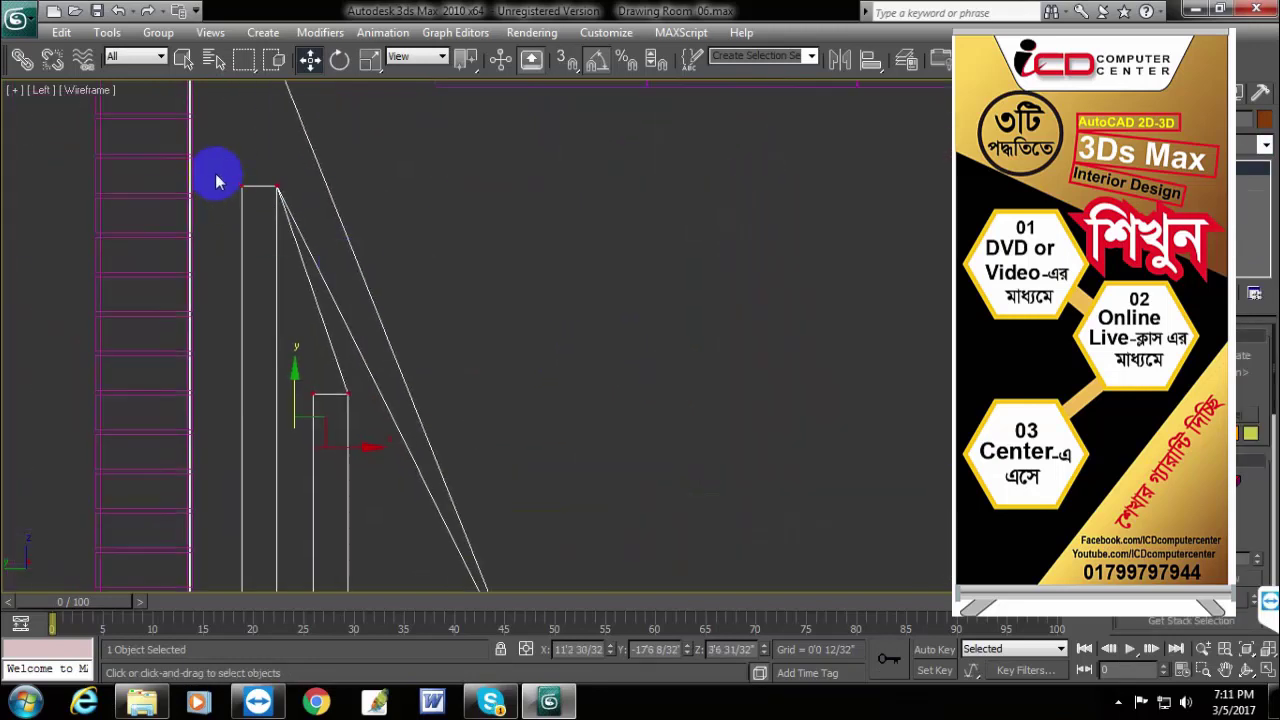
left_click_drag(263, 114, 260, 170)
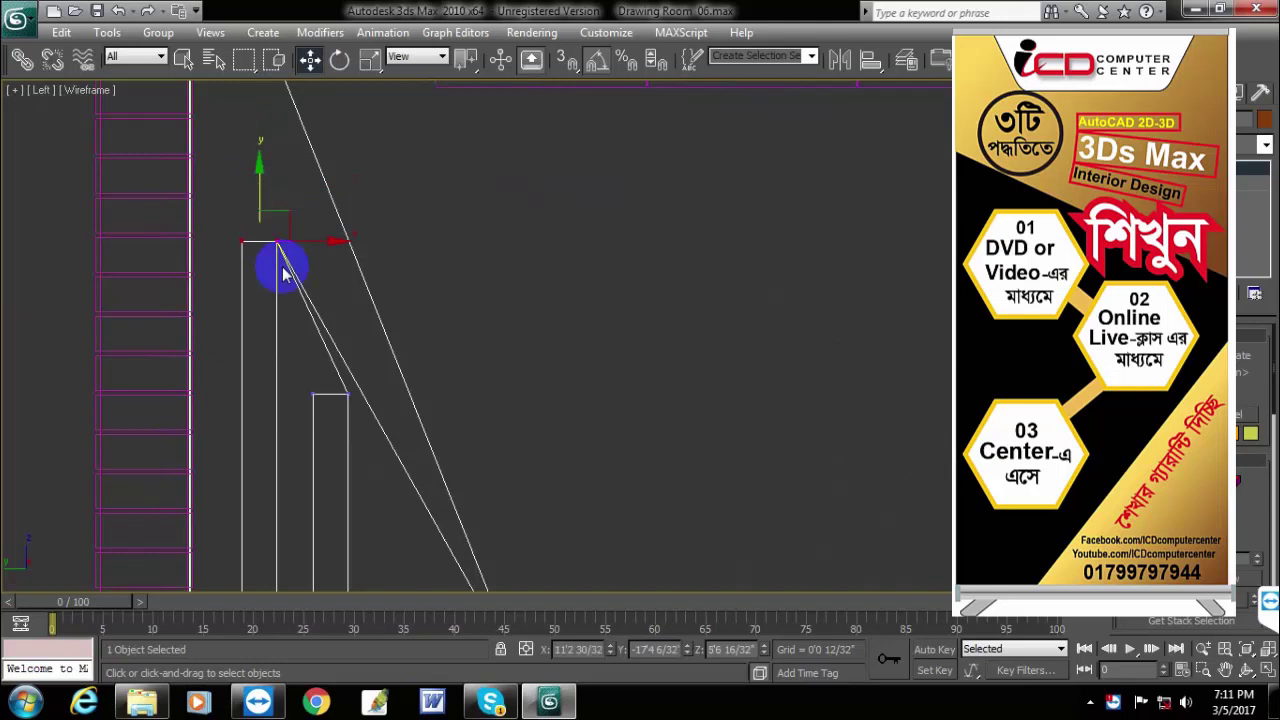
- Nudge the top vertices of the sloped panel's shorter slot slightly upward and save the scene
left_click_drag(291, 342, 383, 455)
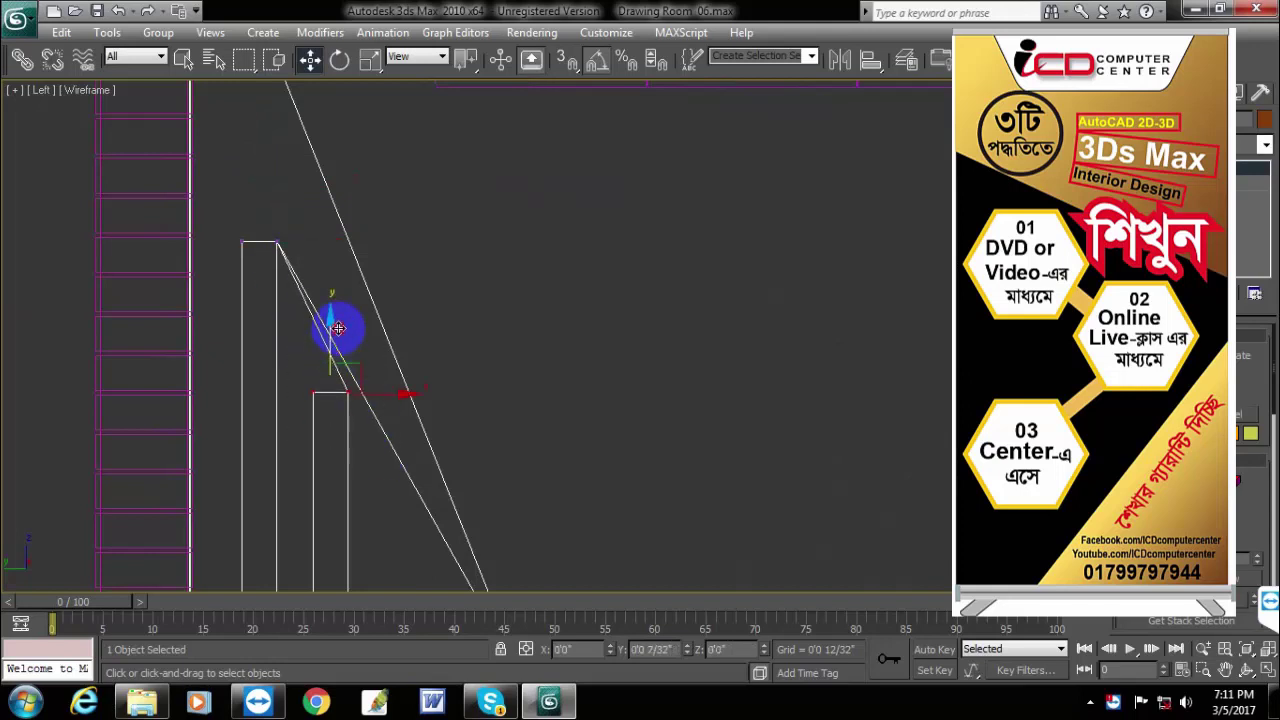
scroll(651, 412, "down", 3)
middle_click_drag(957, 411, 802, 366)
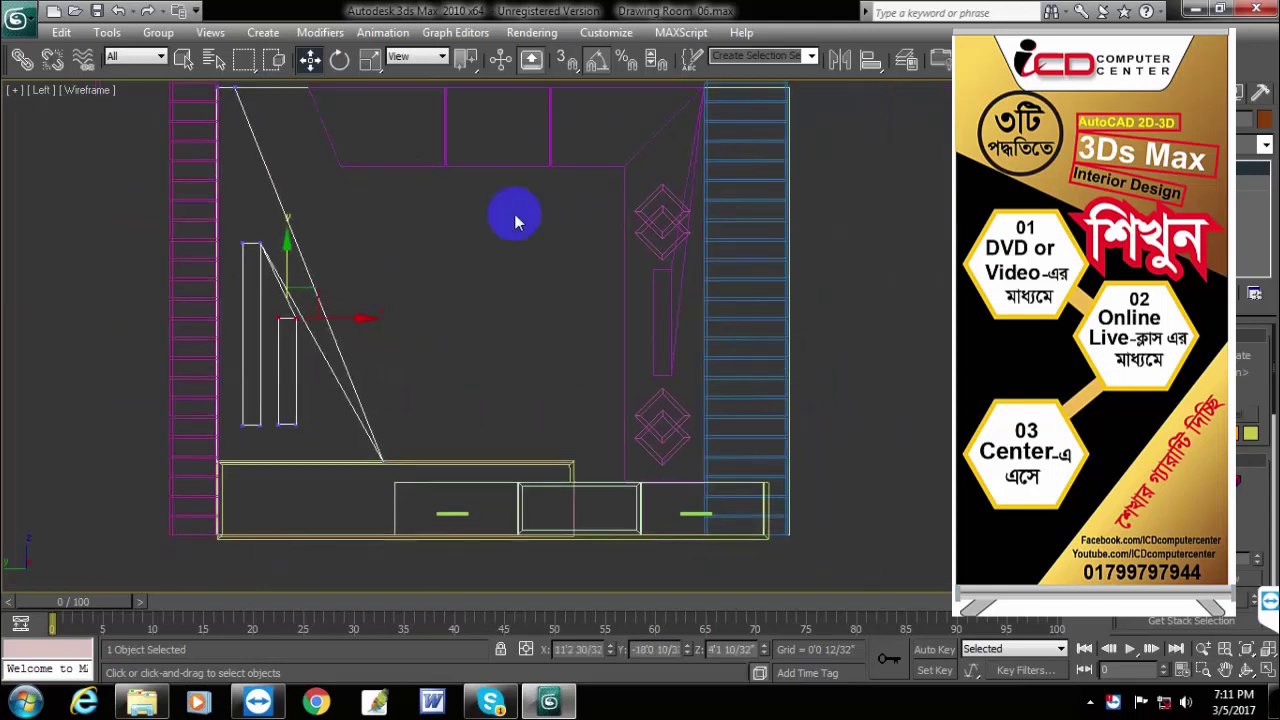
middle_click_drag(549, 342, 585, 386)
left_click(1188, 168)
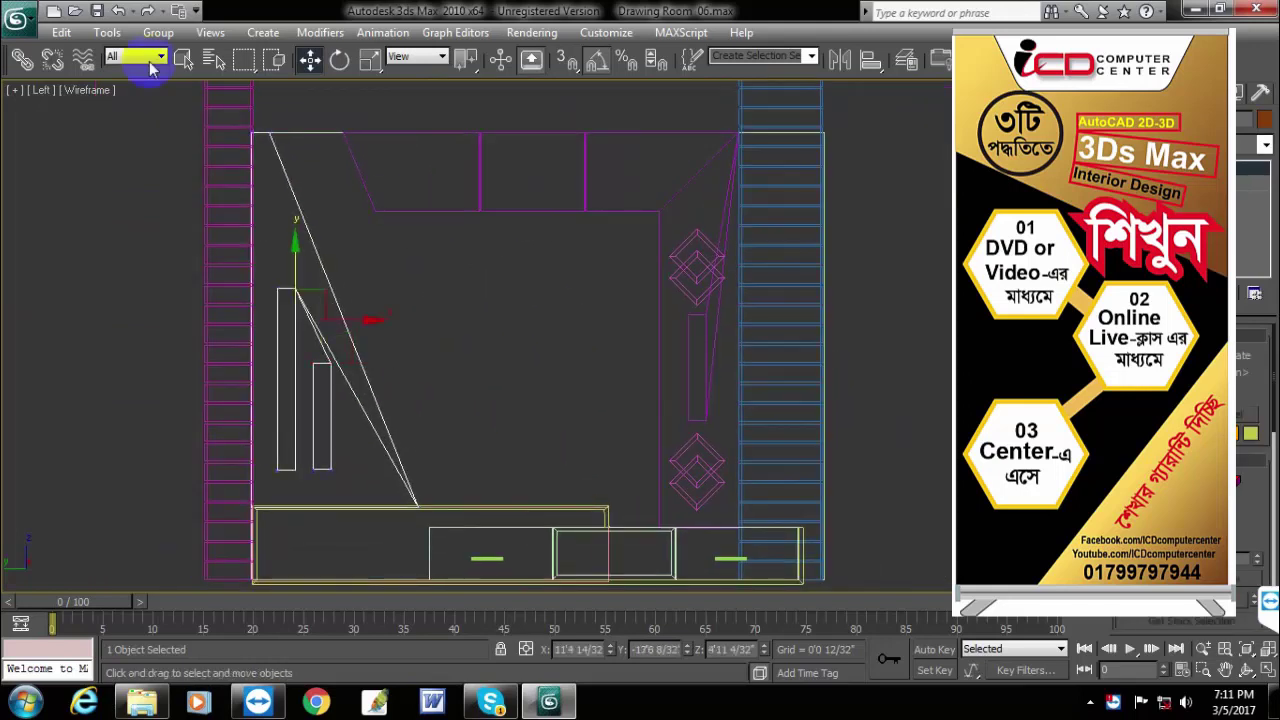
left_click(97, 12)
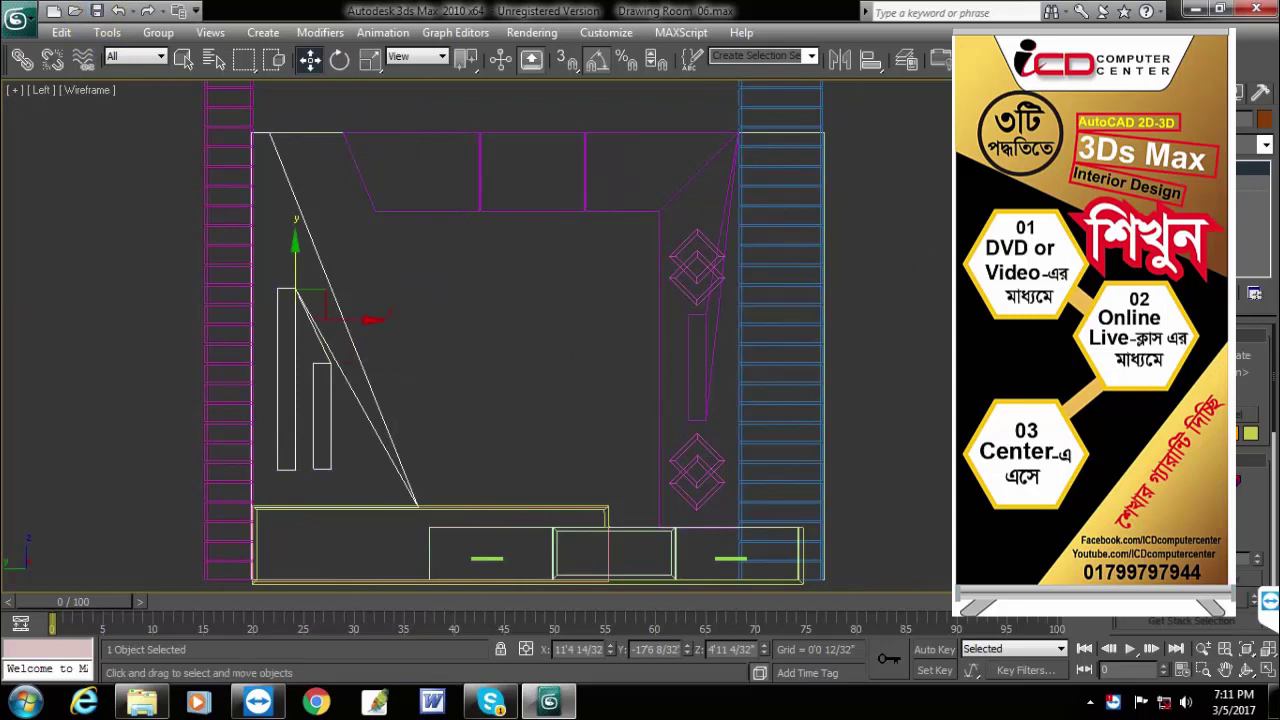
- Group every part of the wall unit and the diamond ornaments in the Left view
left_click(972, 268)
scroll(970, 280, "down", 3)
left_click_drag(780, 129, 42, 543)
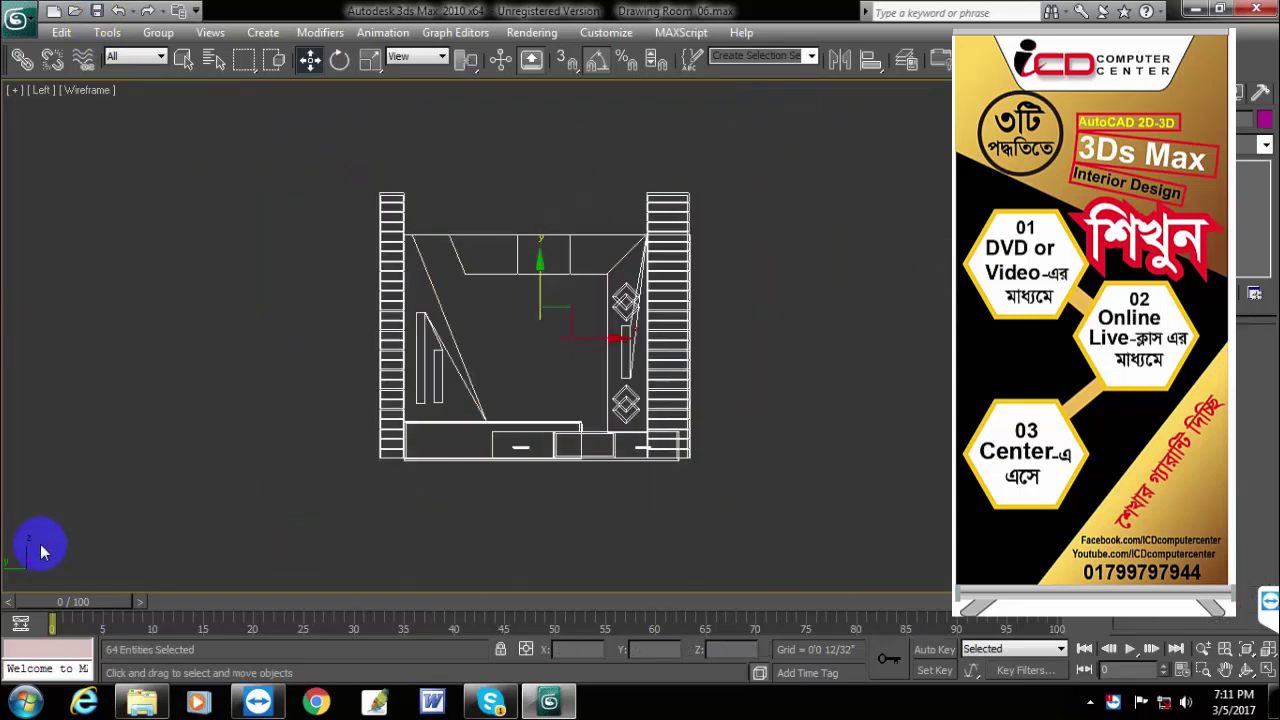
left_click(150, 35)
left_click(163, 51)
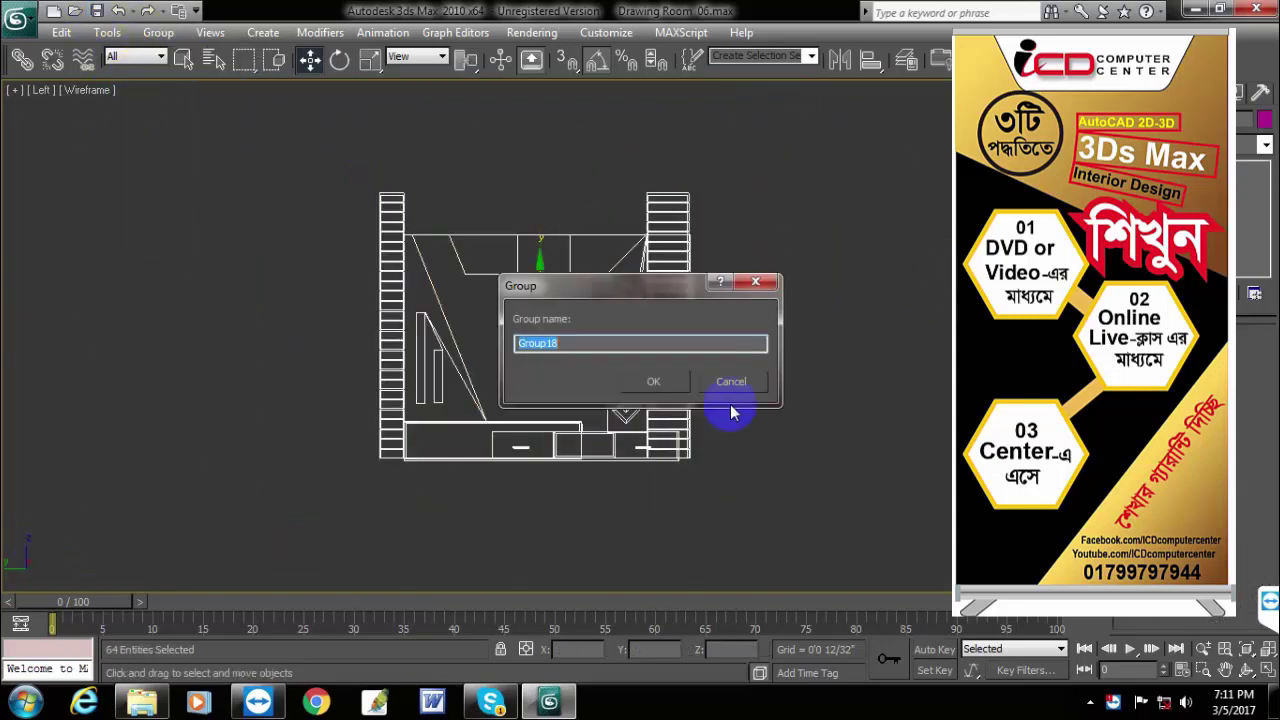
left_click(734, 380)
left_click(800, 380)
- Switch to a shaded Perspective view showing the wall unit front and the detached diamond ornaments
key("p")
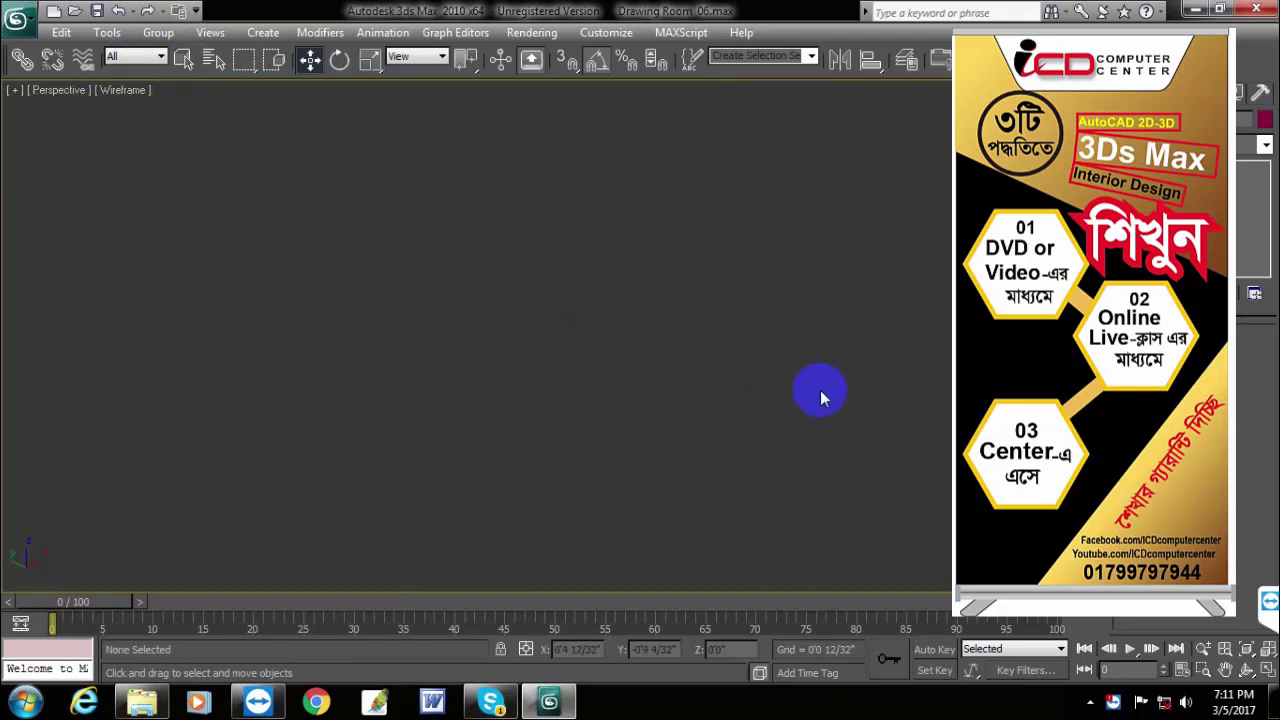
scroll(825, 390, "down", 3)
key("F3")
scroll(827, 390, "down", 5)
middle_click_drag(896, 393, 825, 393)
scroll(666, 449, "up", 3)
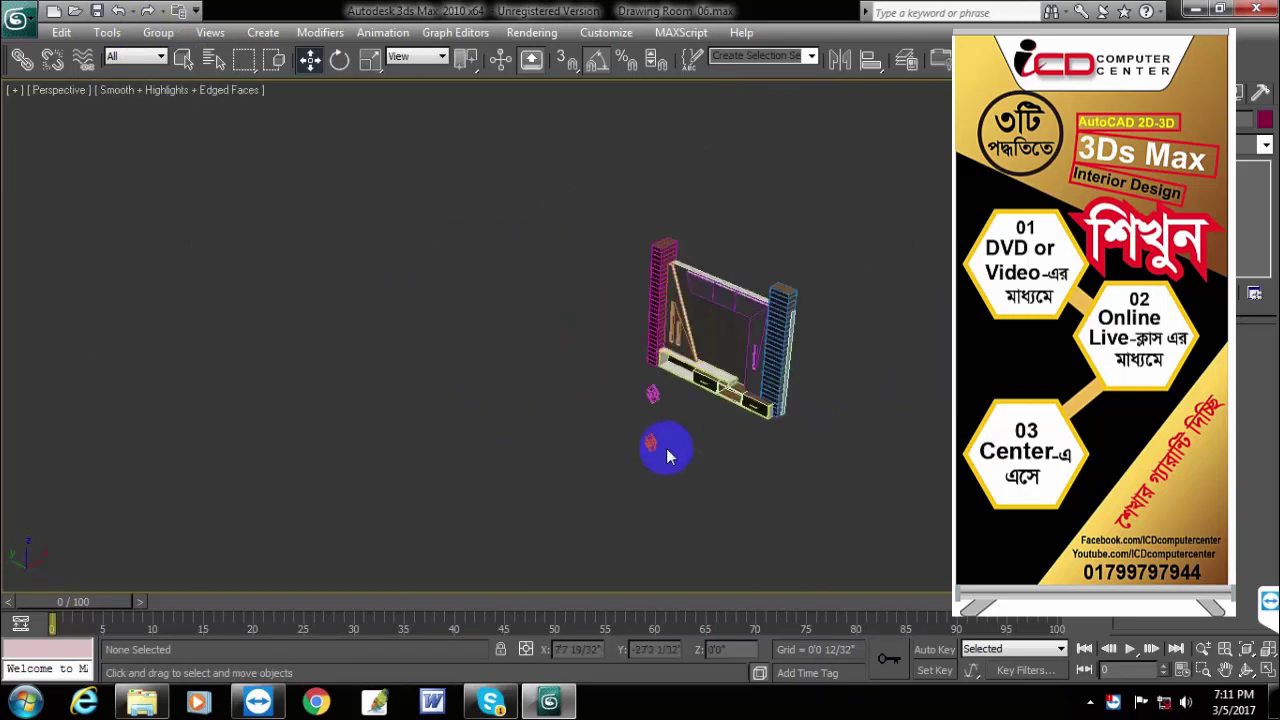
scroll(668, 450, "up", 4)
middle_click_drag(698, 461, 568, 509, "alt")
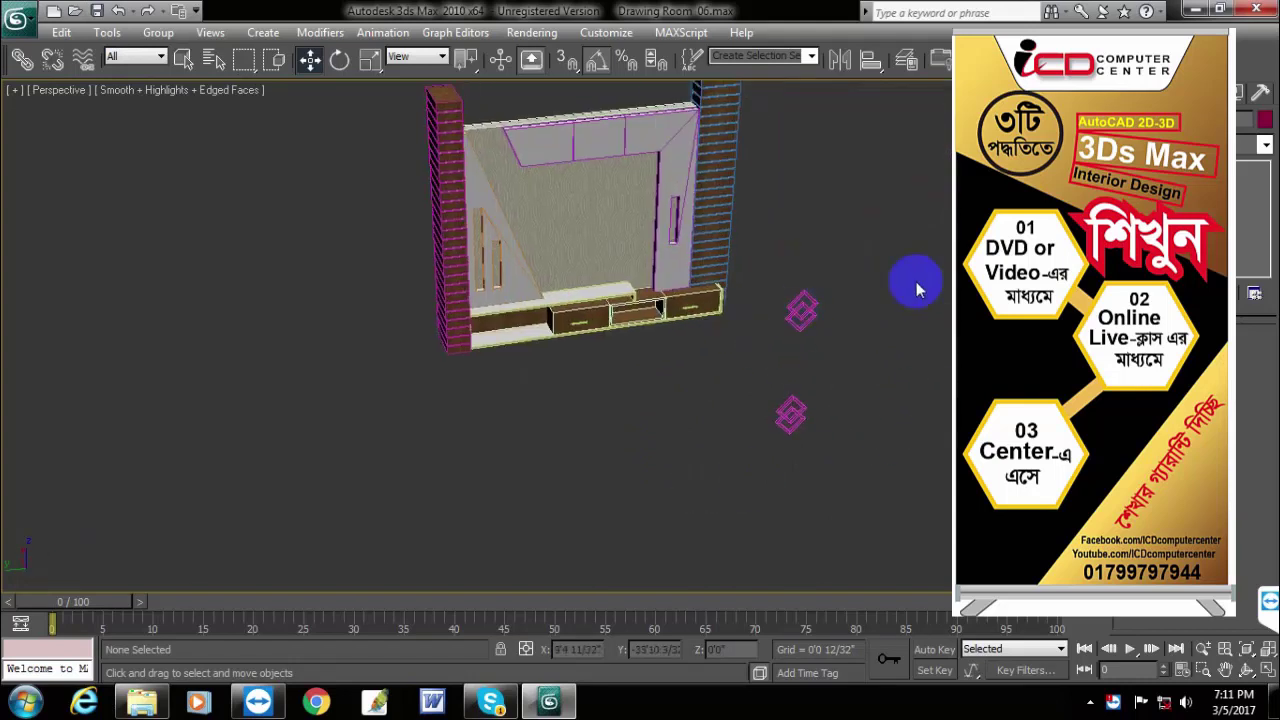
- Ungroup the wall unit so the diamond ornaments can be selected separately
left_click_drag(916, 288, 746, 517)
left_click(158, 32)
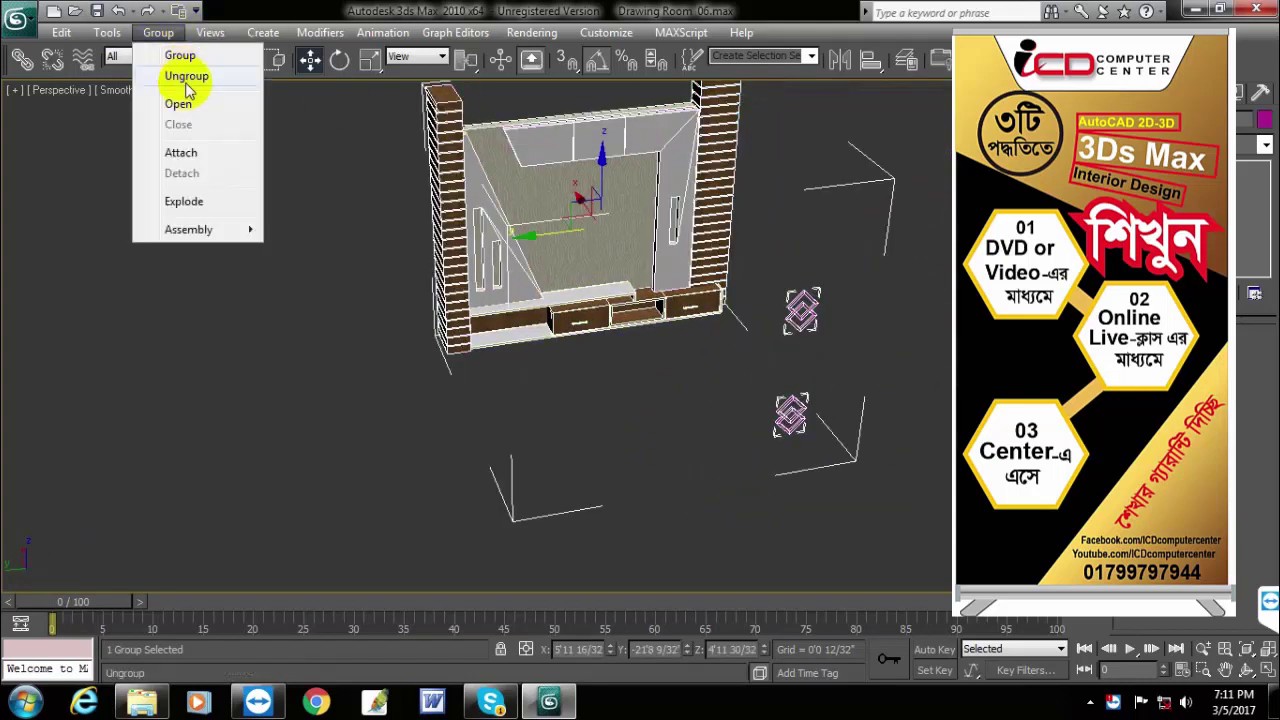
left_click(186, 80)
- Group the upper and lower diamond ornaments together as Group18
left_click_drag(926, 234, 762, 492)
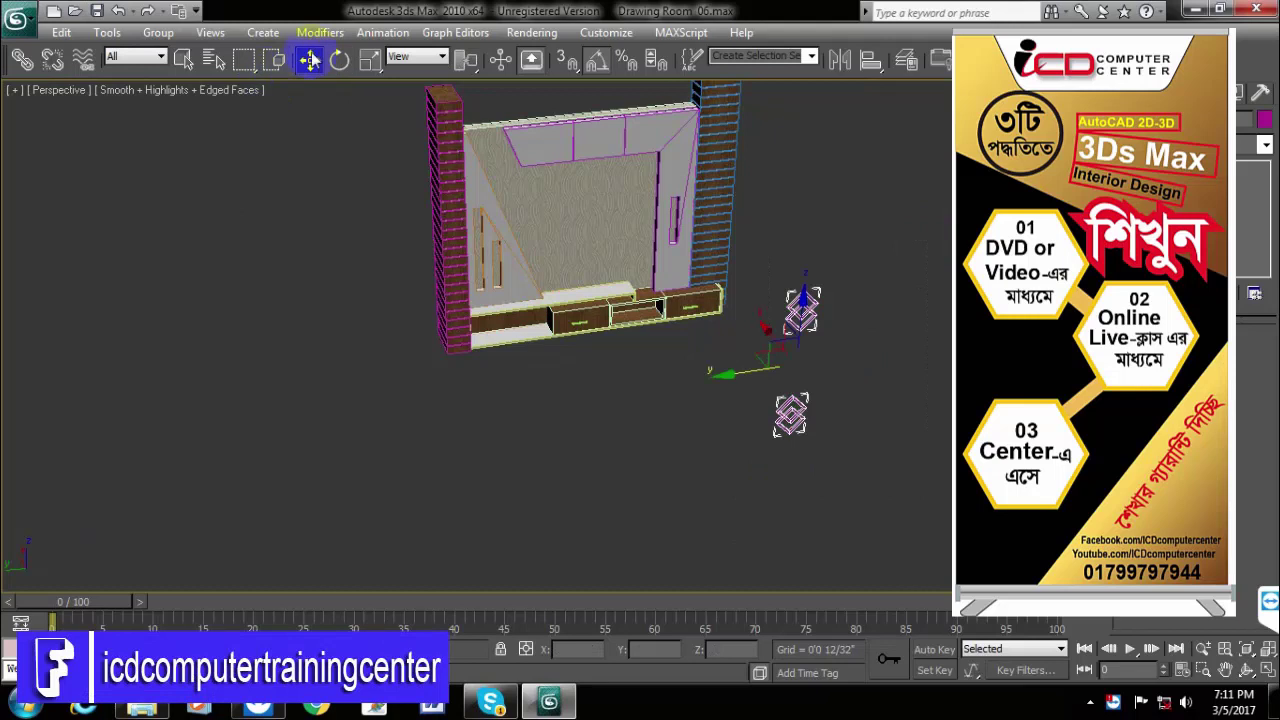
left_click(178, 34)
left_click(172, 54)
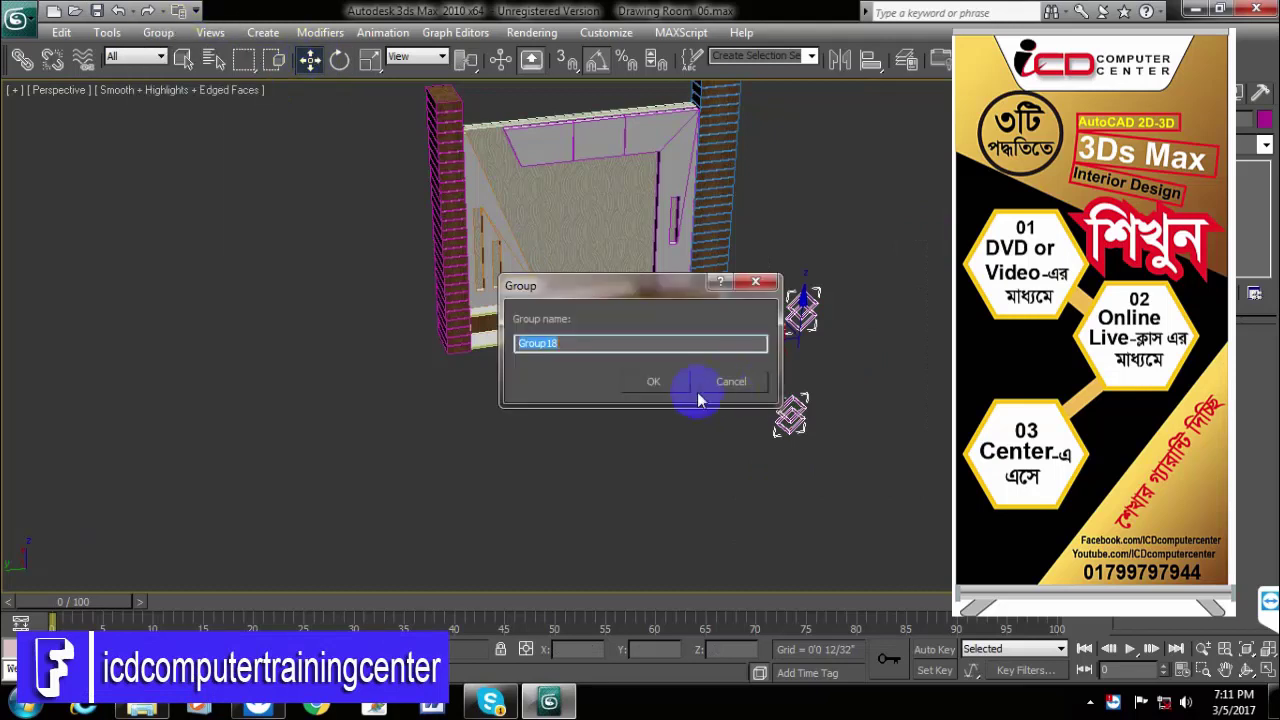
left_click(655, 380)
- Move the diamond group along the X axis onto the front face of the slotted panel
middle_click_drag(757, 371, 808, 537)
scroll(866, 493, "up", 3)
left_click(410, 322)
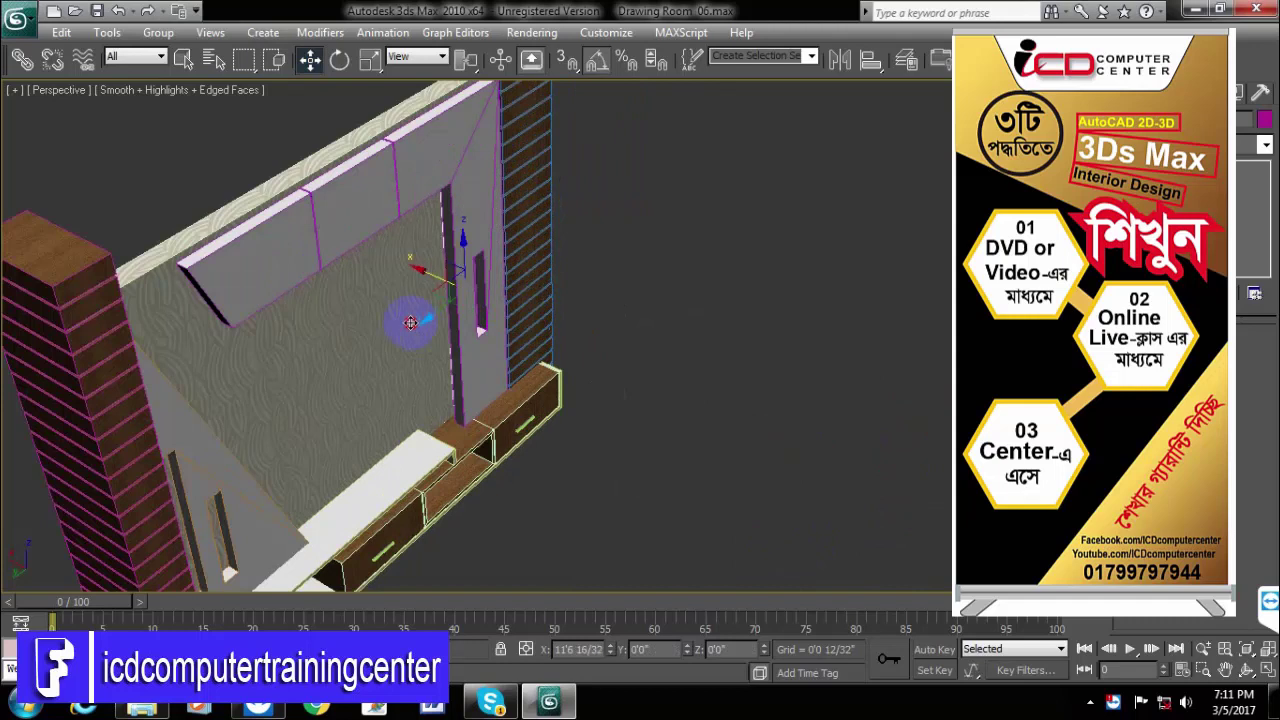
left_click(549, 349)
- Turn off the edged faces display, deselect the diamond group, and examine its placement against the panel
scroll(663, 509, "up", 5)
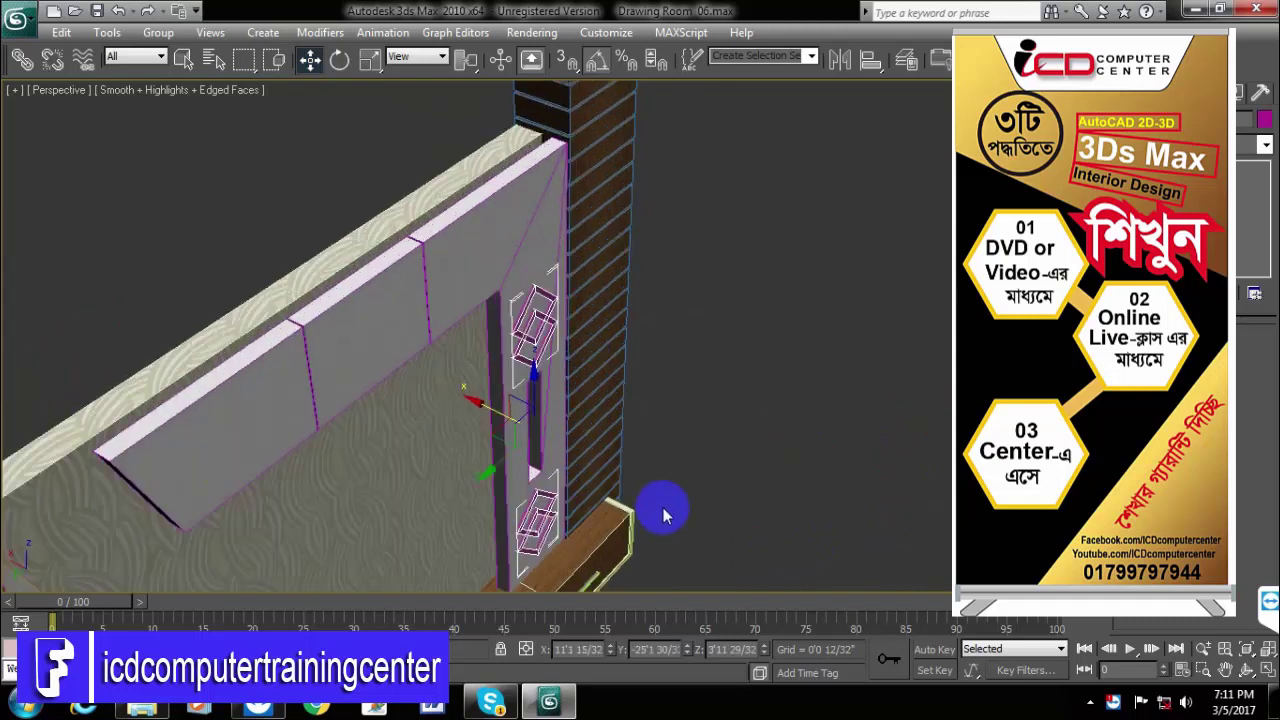
key("F4")
middle_click_drag(671, 487, 785, 508)
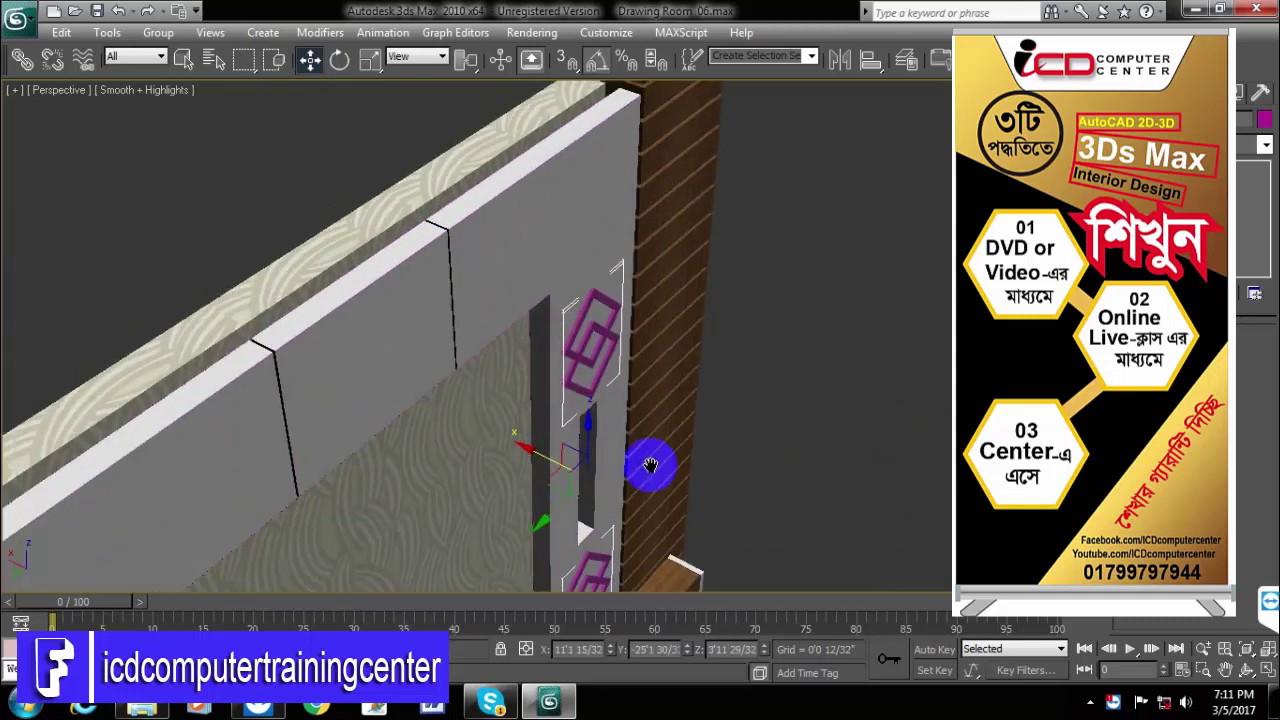
middle_click_drag(650, 465, 625, 295)
scroll(786, 426, "down", 4)
middle_click_drag(786, 426, 680, 406, "alt")
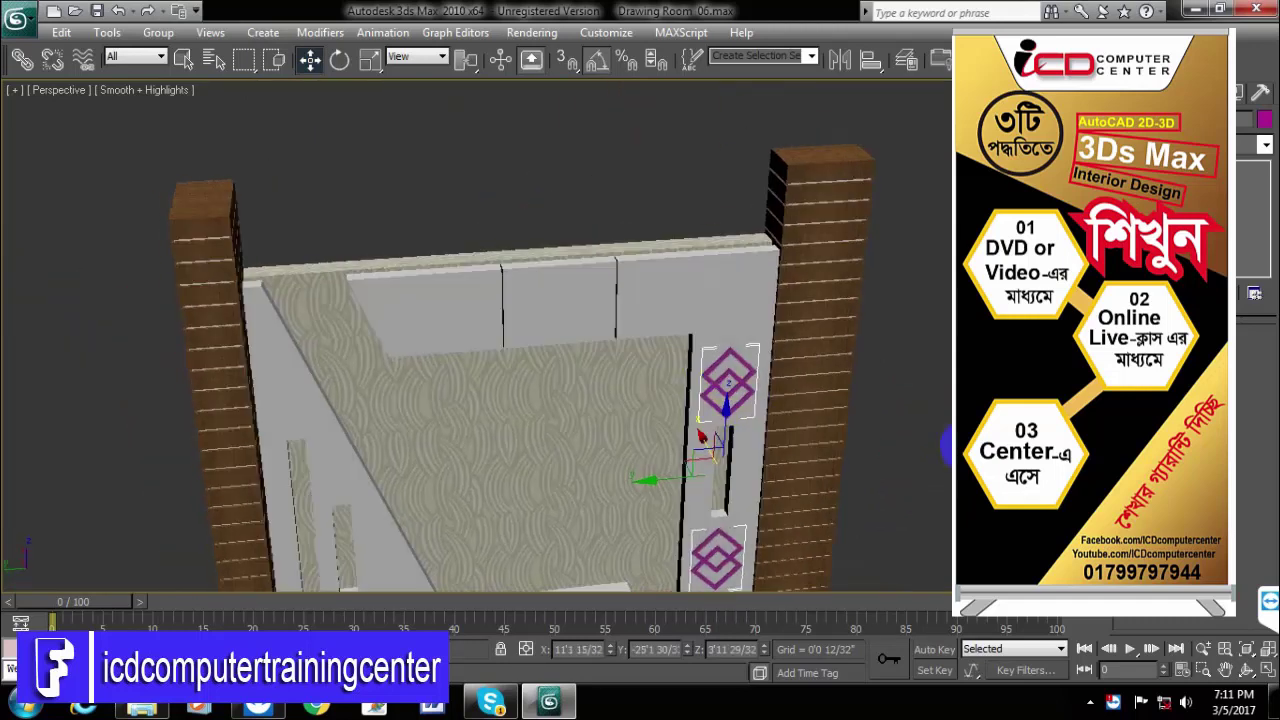
left_click(972, 475)
middle_click_drag(950, 480, 903, 310, "alt")
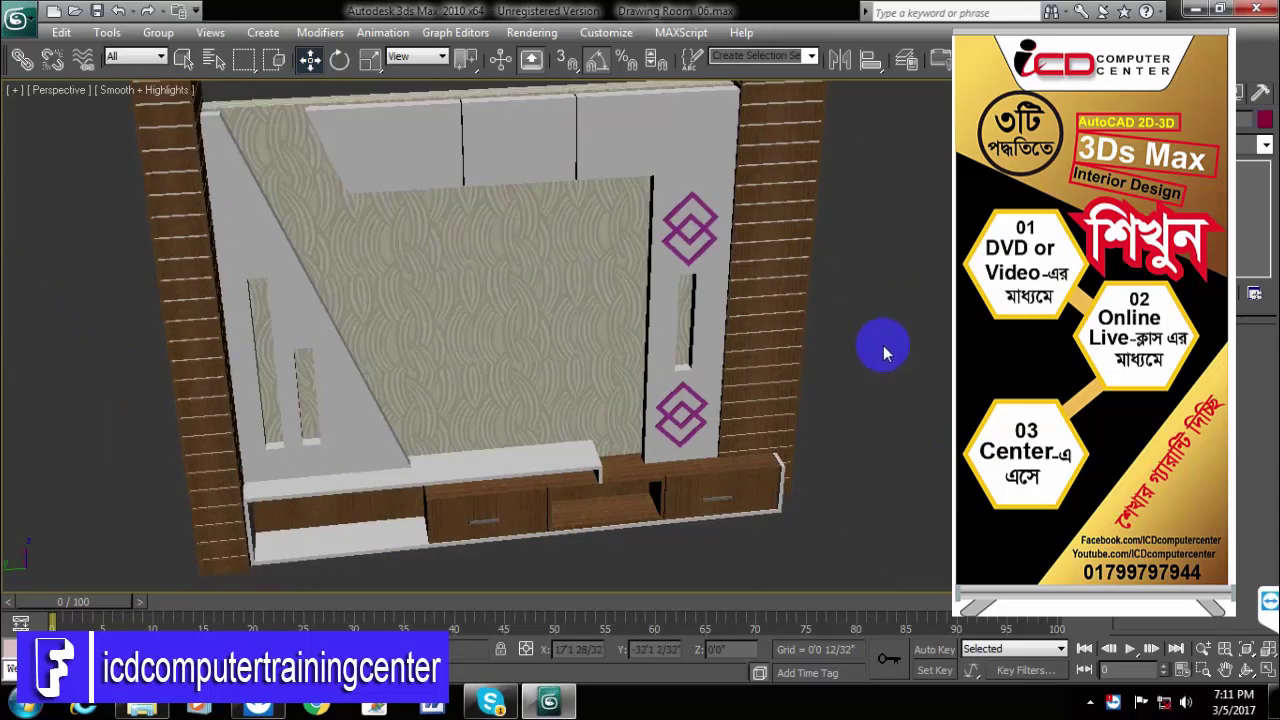
- Assign the Wood Single material to the diamond group
scroll(876, 346, "up", 3)
middle_click_drag(829, 413, 747, 537)
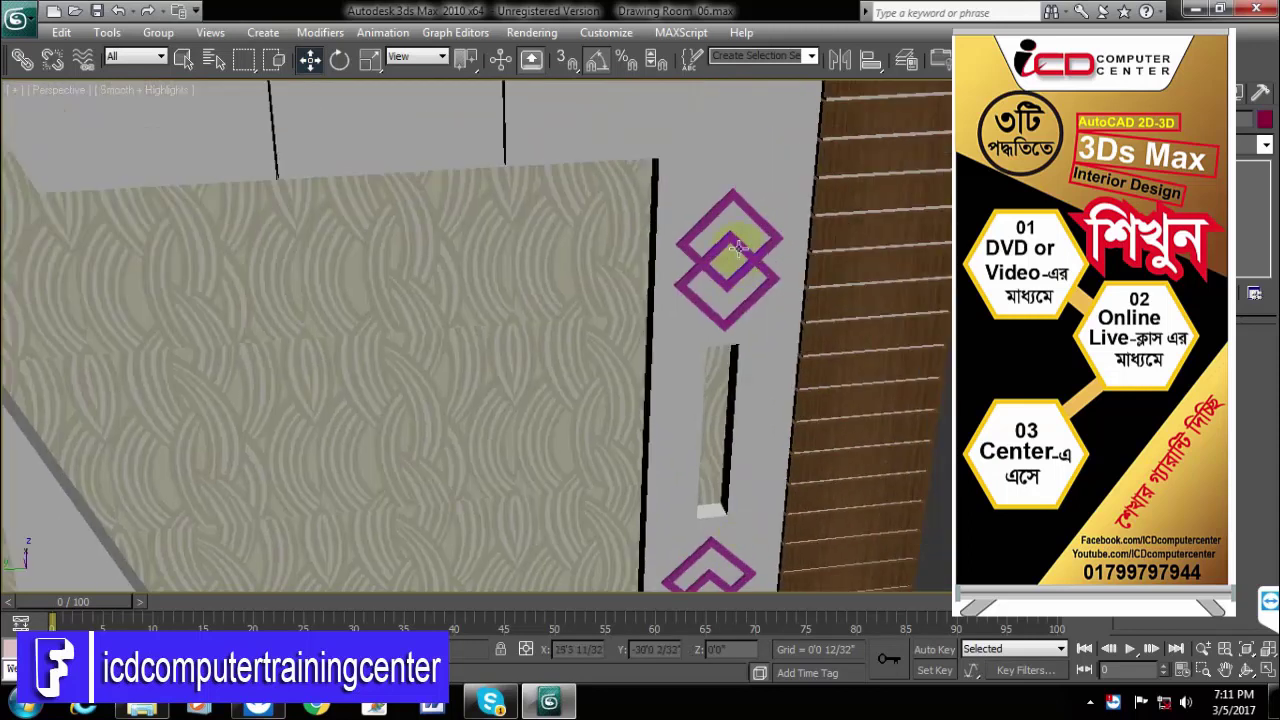
left_click(736, 247)
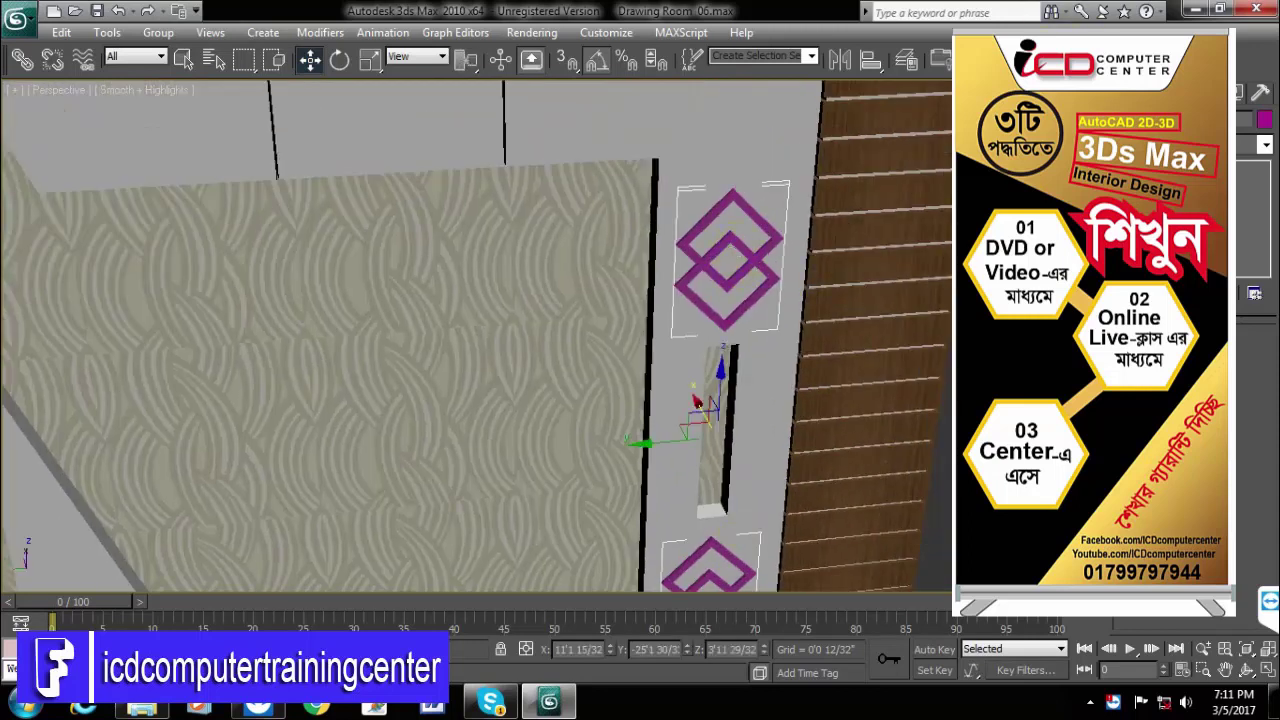
key("m")
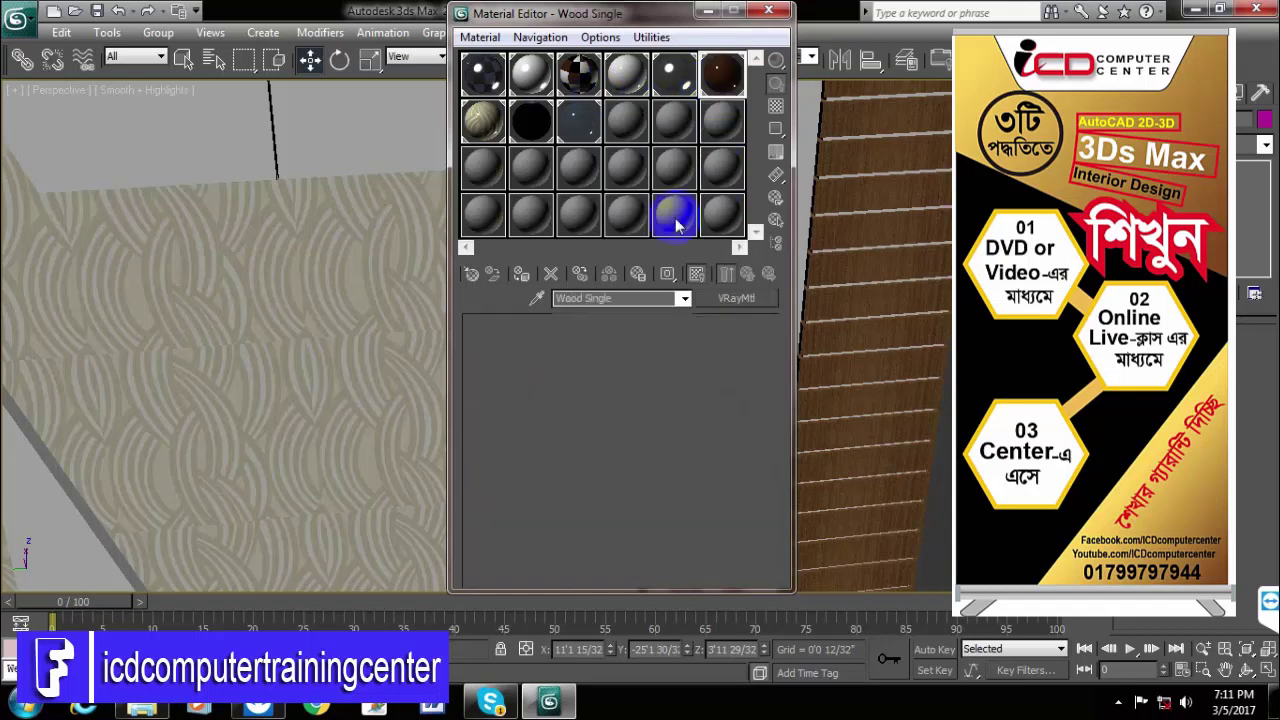
left_click(676, 226)
left_click(520, 272)
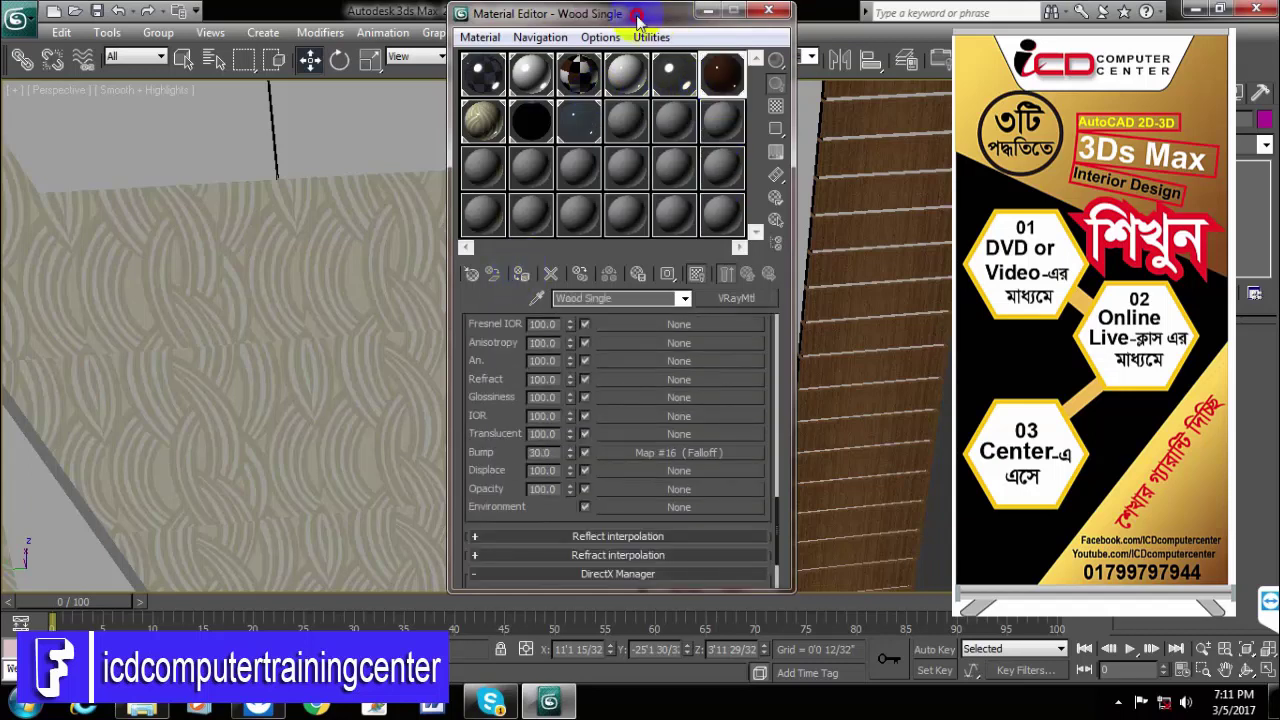
left_click_drag(637, 20, 295, 25)
left_click(179, 280)
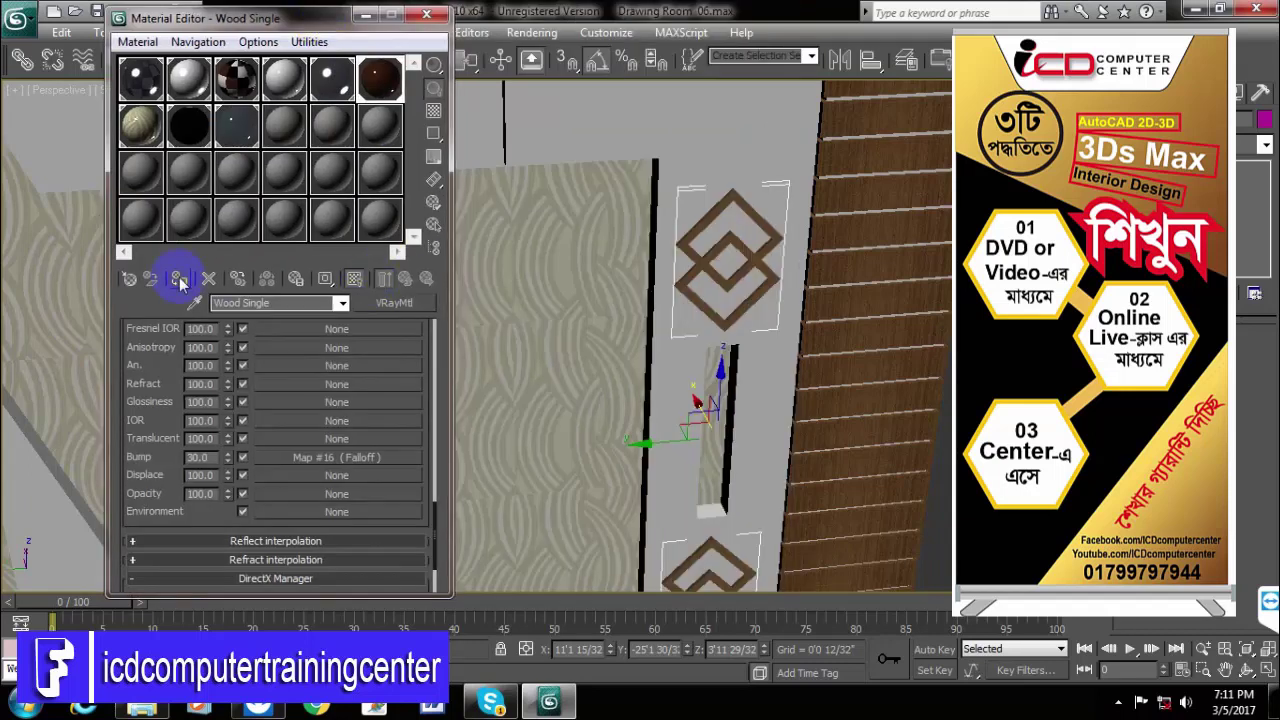
- Add a UVW Map modifier to the diamond group and close the Material Editor
left_click(1266, 146)
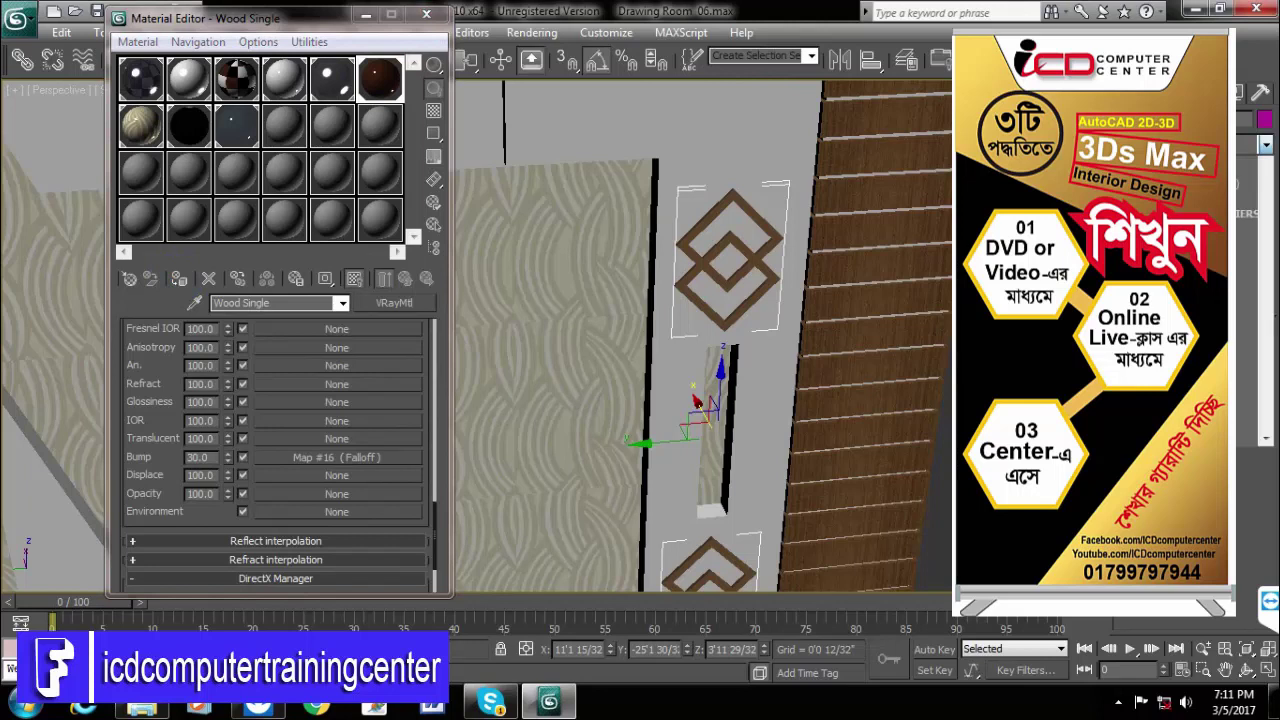
key("u")
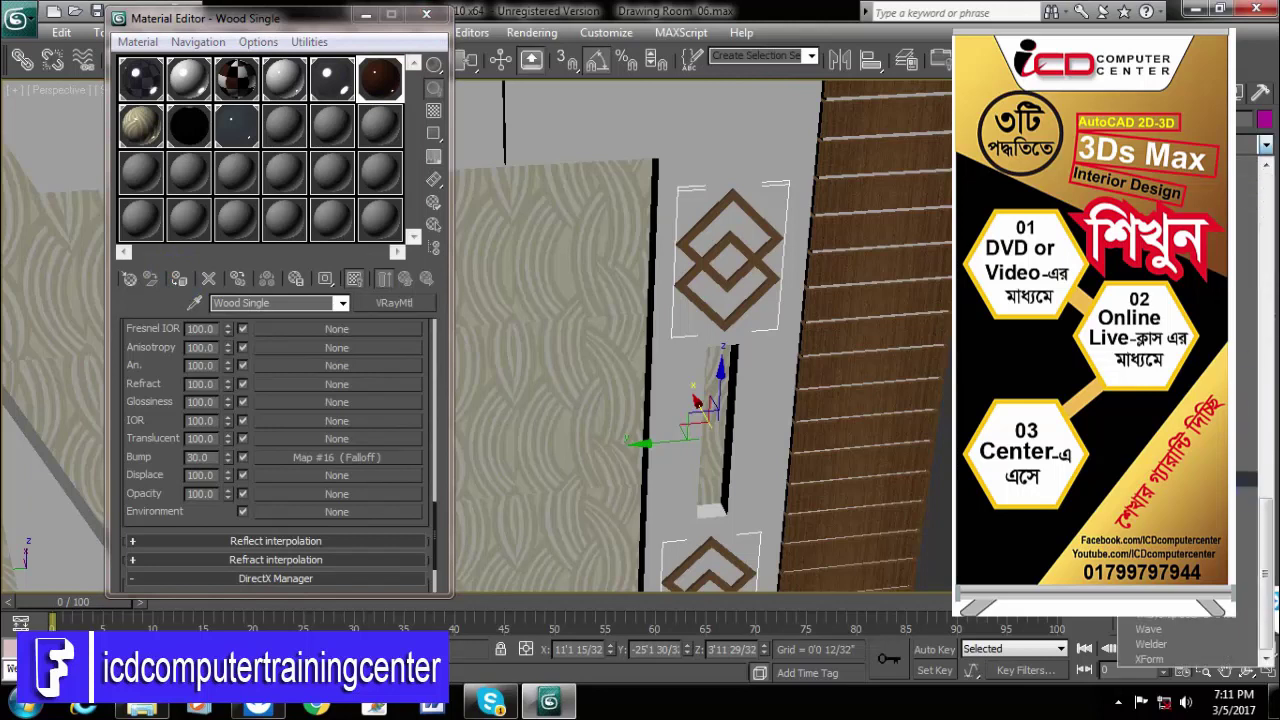
key("Return")
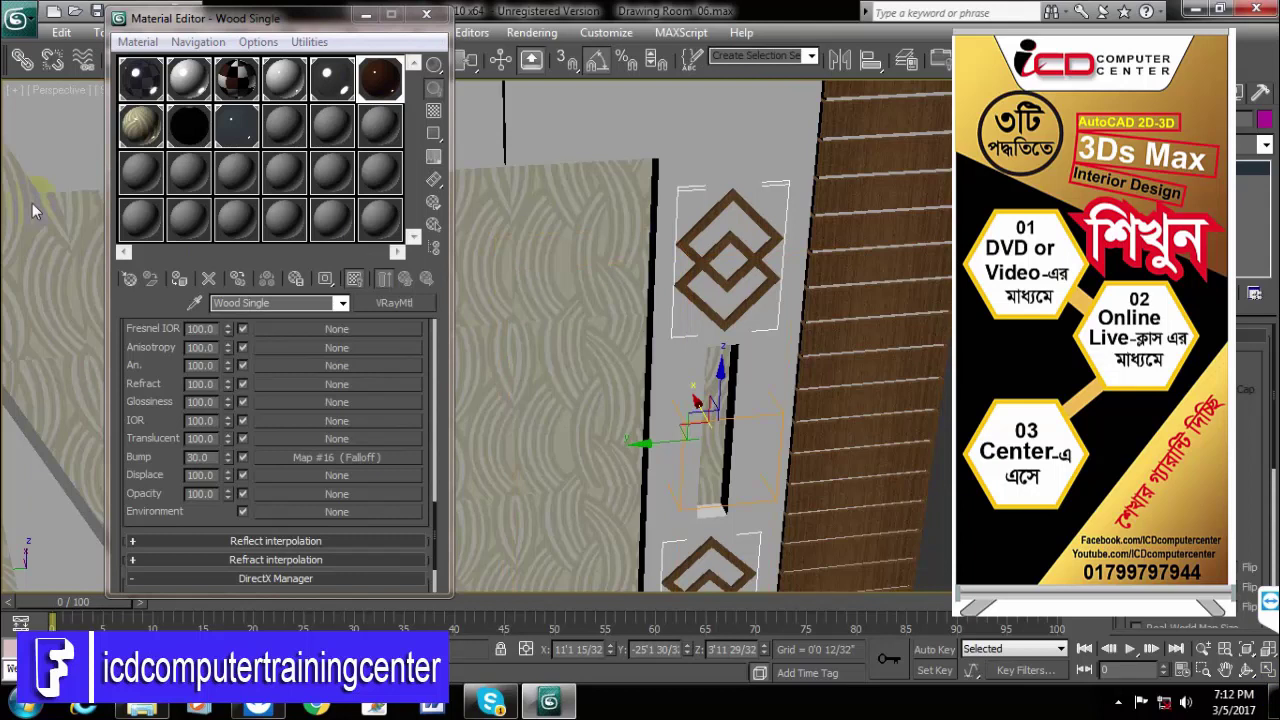
left_click(926, 431)
scroll(908, 431, "down", 3)
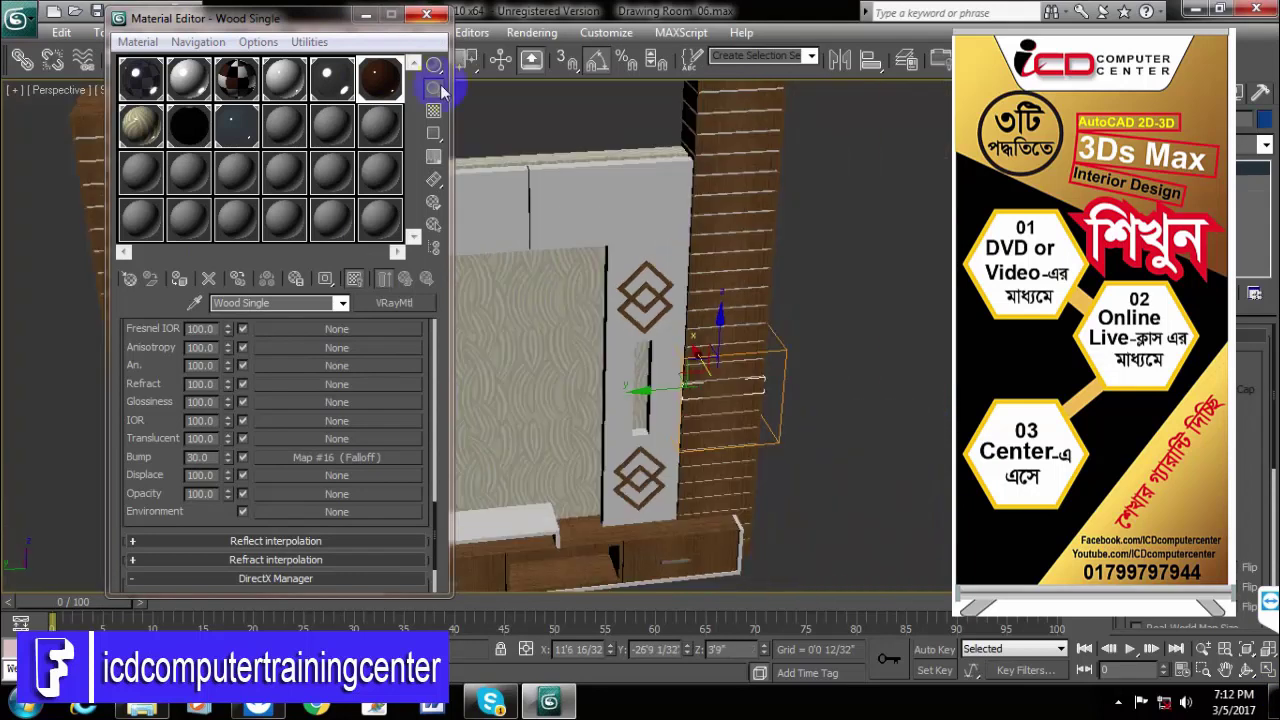
left_click(430, 18)
- Group the complete wall unit, including both columns and the wood-finished diamonds, as Group19
middle_click_drag(834, 434, 920, 443, "alt")
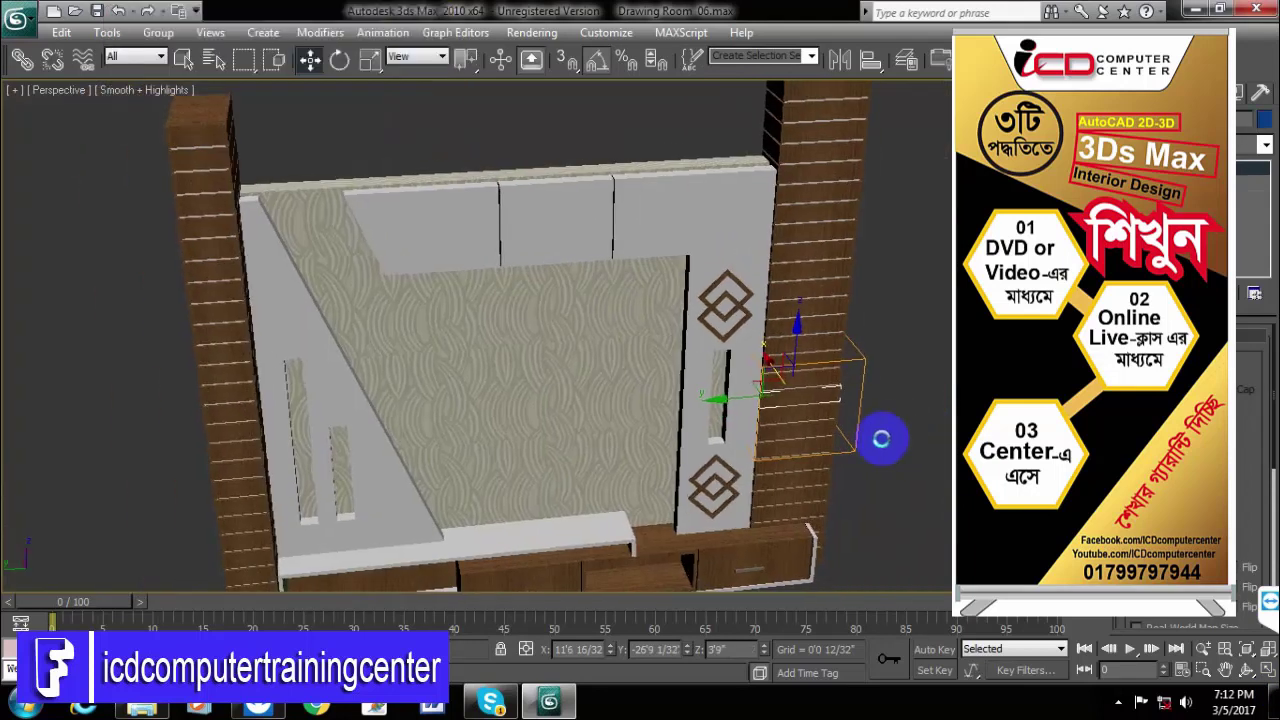
scroll(902, 362, "down", 3)
left_click_drag(865, 125, 142, 592)
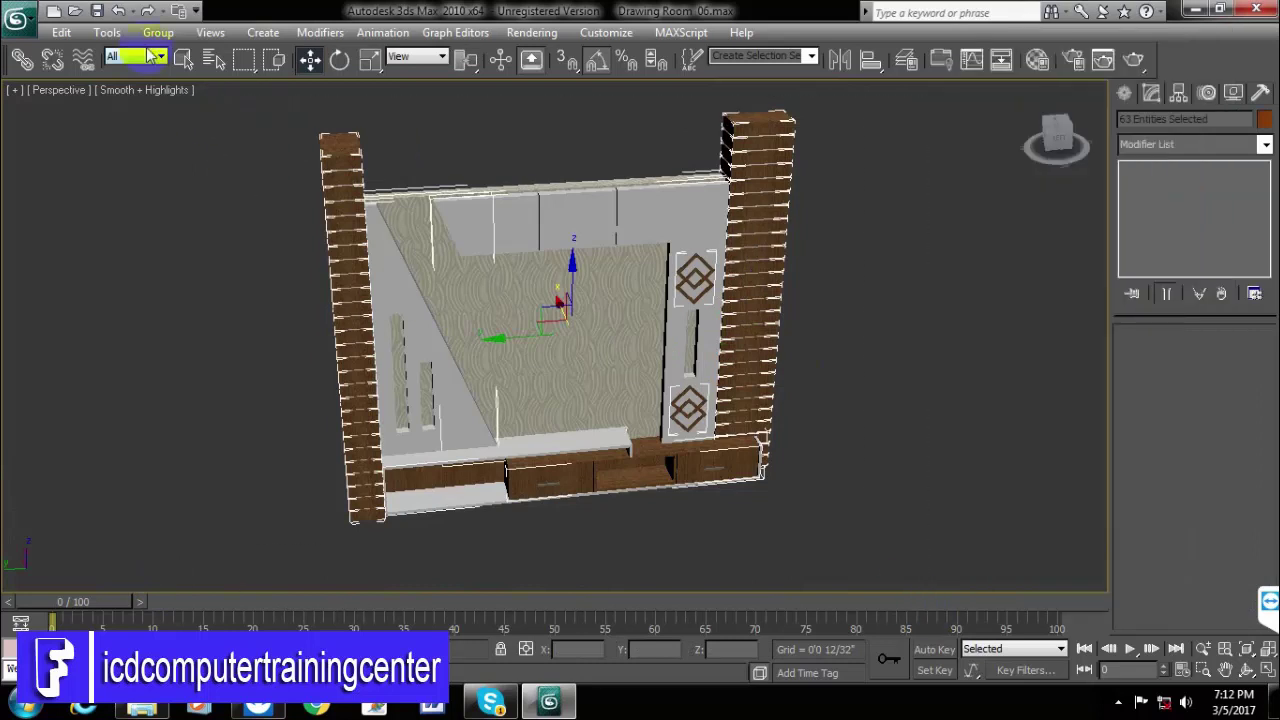
left_click(157, 33)
left_click(179, 55)
left_click(651, 384)
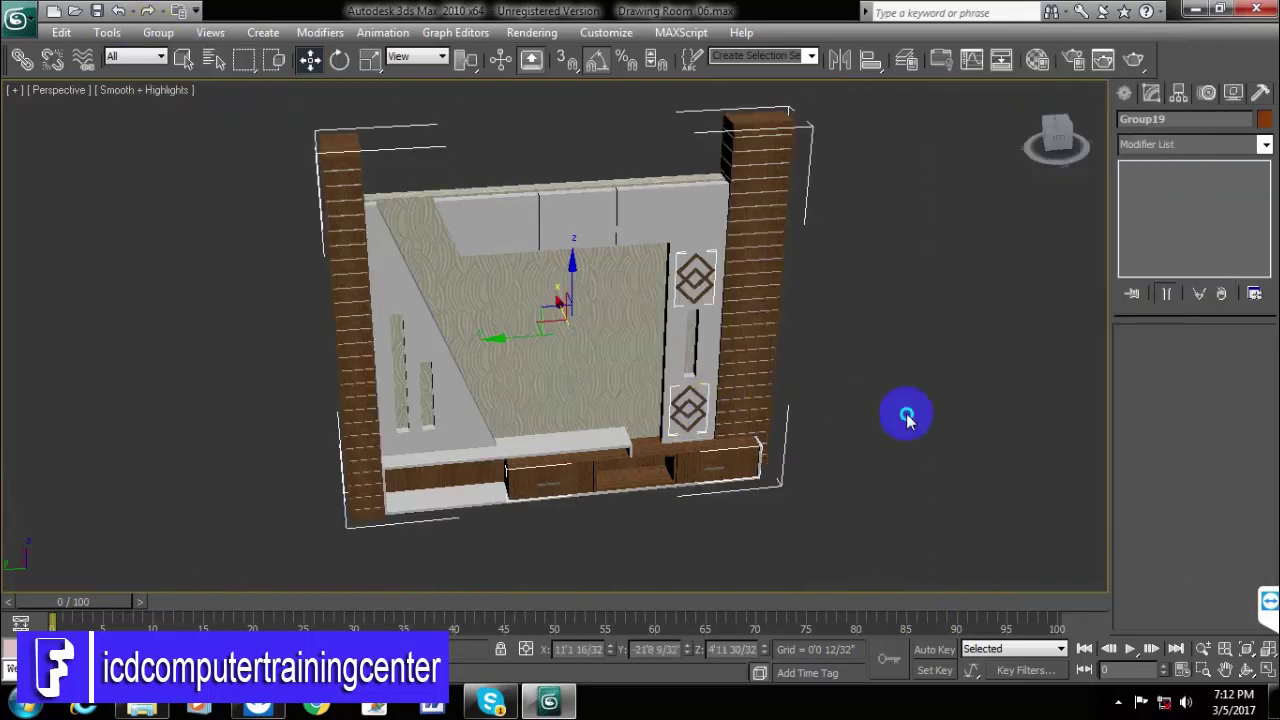
- Unhide all the hidden room objects around the grouped wall unit, including the floor plan's stair outline
right_click(903, 417)
left_click(931, 328)
middle_click_drag(772, 400, 663, 474, "alt")
middle_click_drag(511, 477, 572, 530, "alt")
middle_click_drag(696, 527, 686, 560, "alt")
scroll(733, 449, "up", 4)
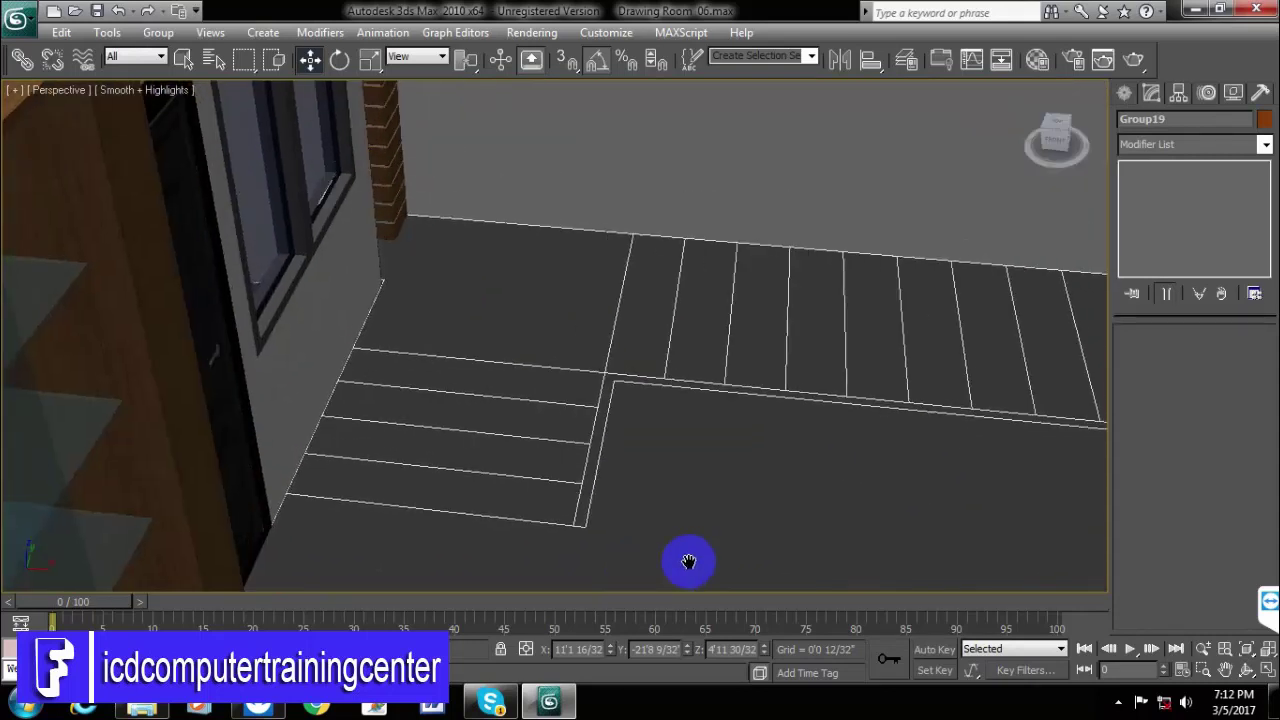
- Set the geometry creation category to Stairs and start the U-type stair tool
left_click(1125, 92)
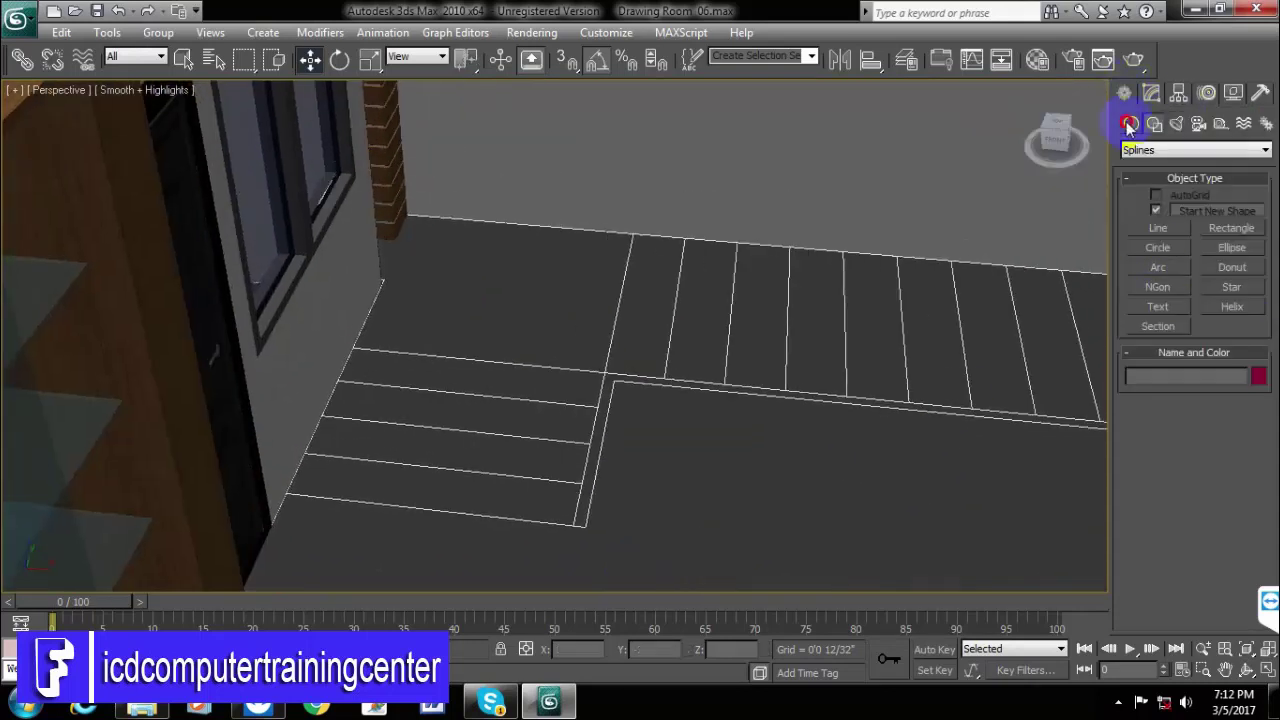
left_click(1128, 123)
left_click(1195, 150)
left_click(1165, 164)
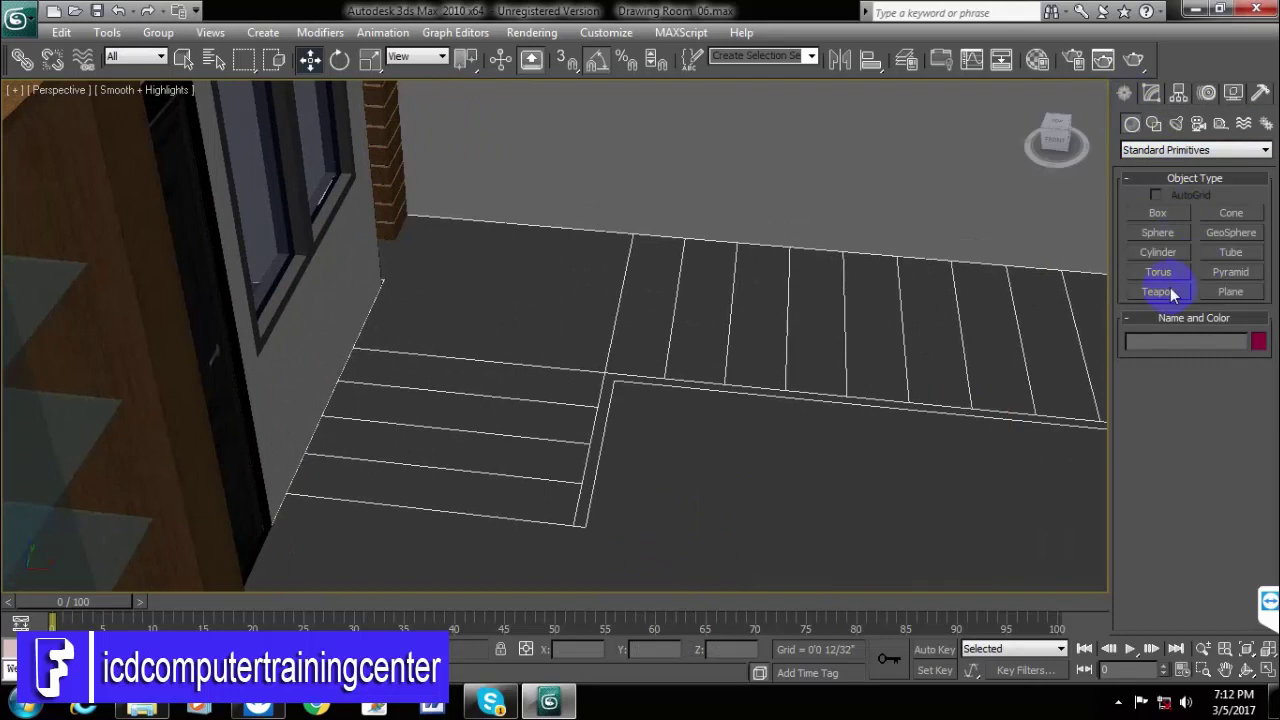
left_click(1158, 213)
middle_click_drag(788, 434, 564, 408)
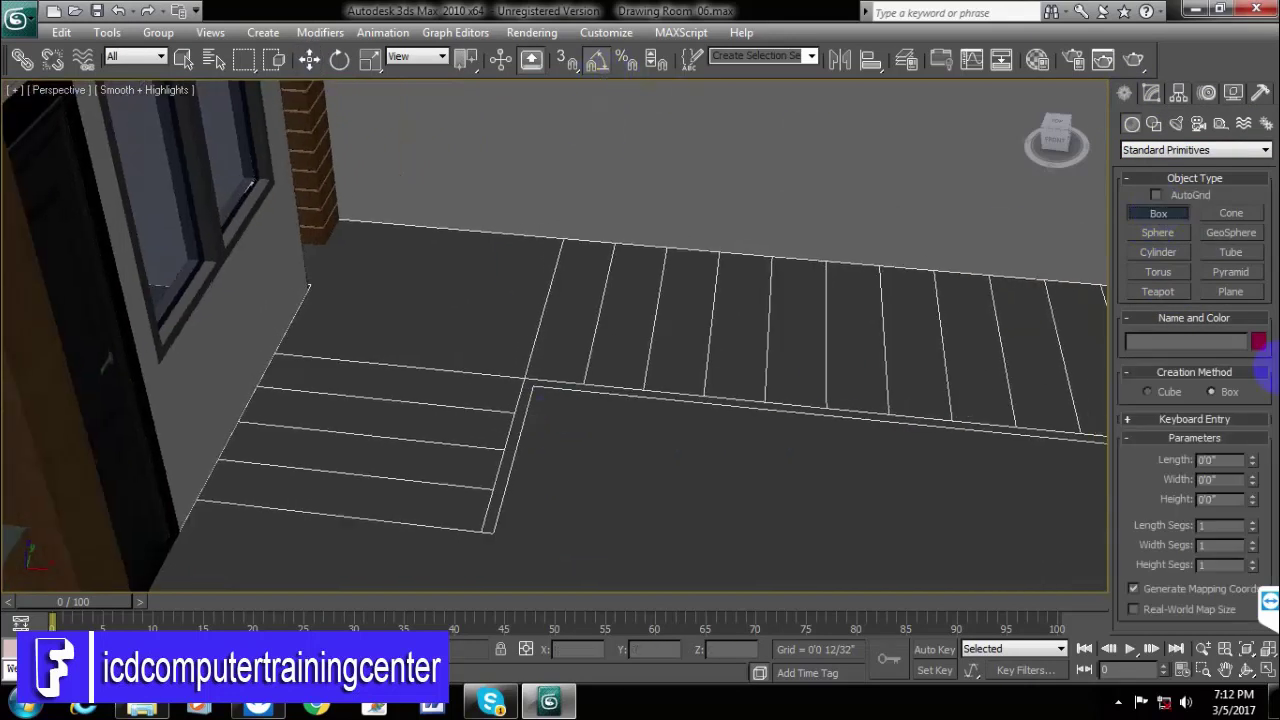
left_click(1150, 150)
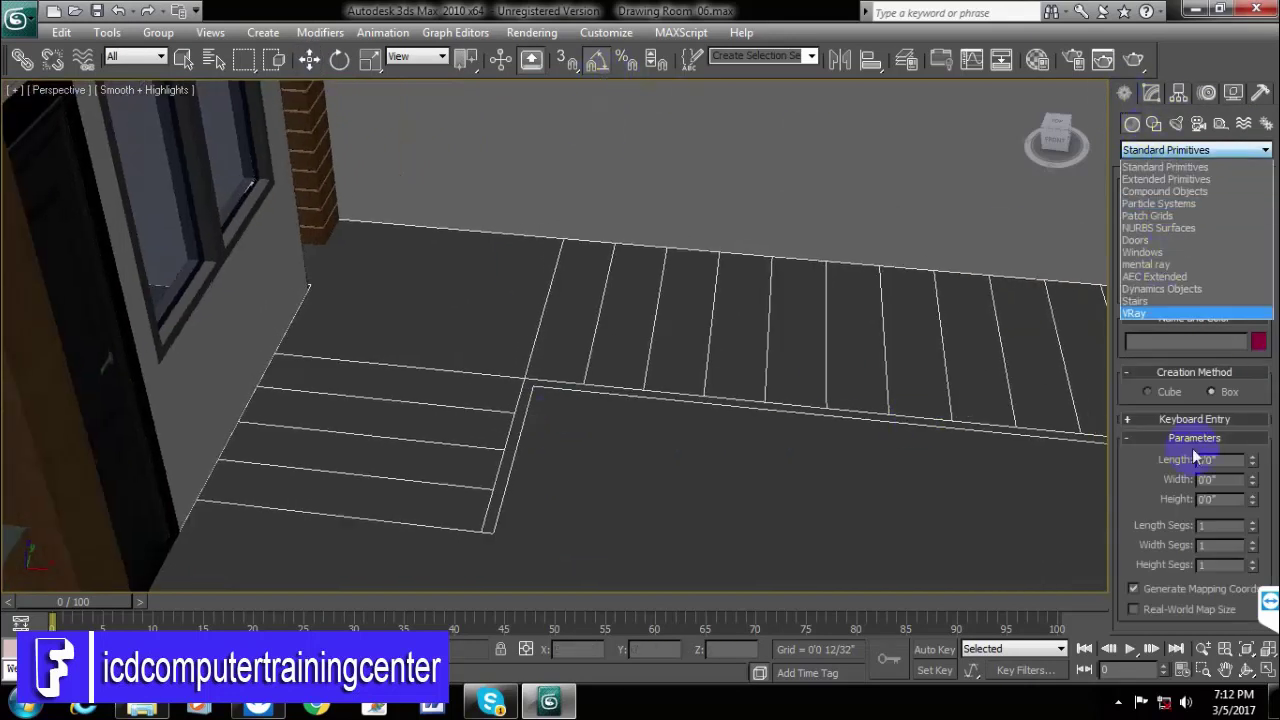
left_click(1140, 301)
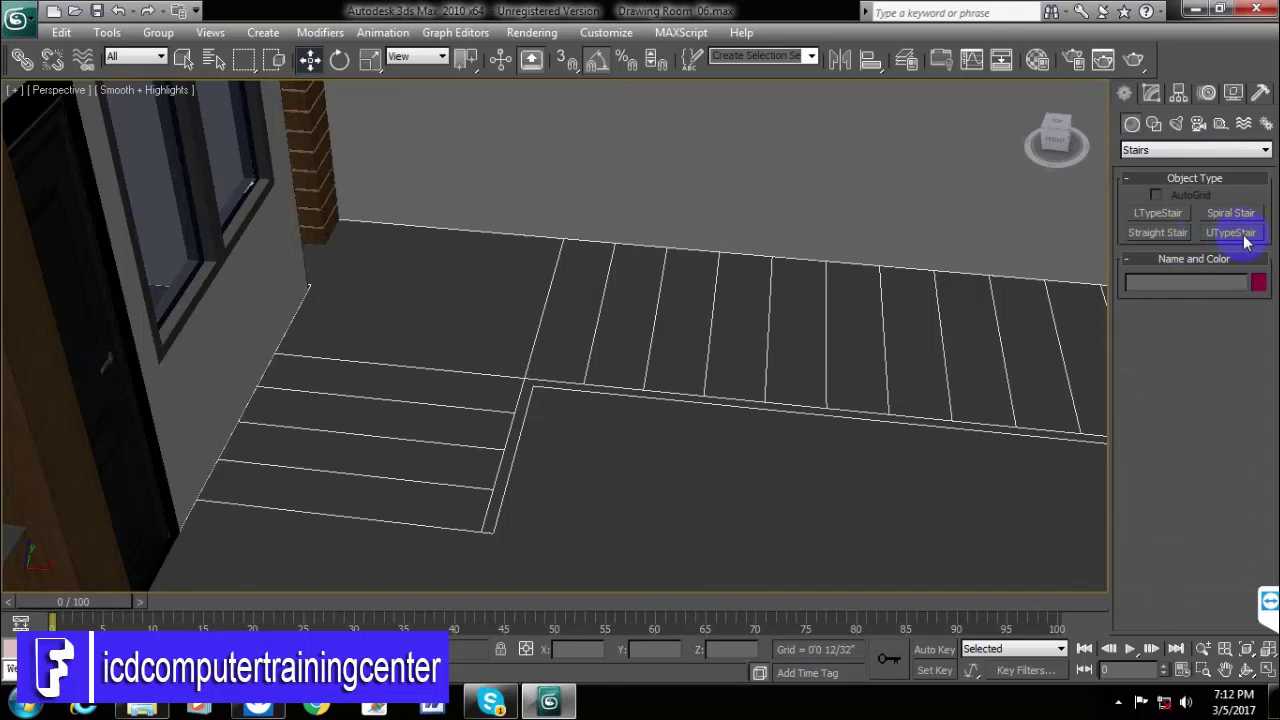
left_click(1243, 238)
middle_click_drag(689, 474, 589, 463)
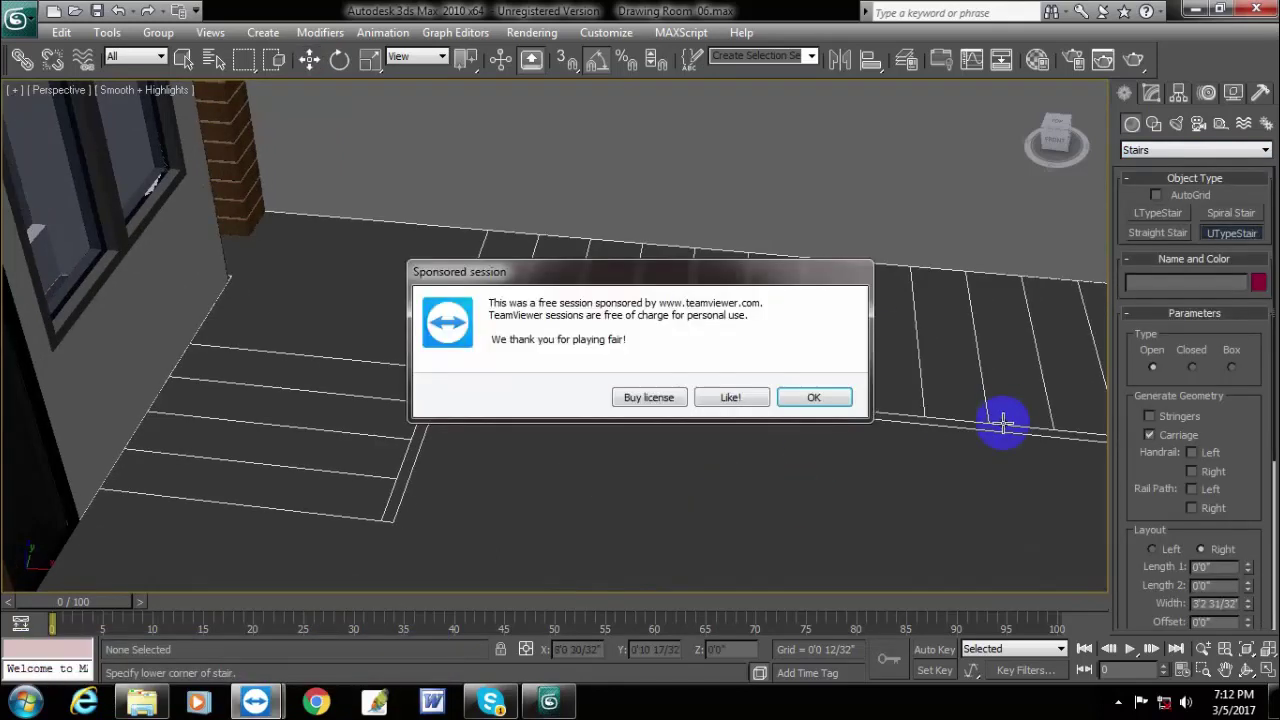
- Dismiss the TeamViewer sponsored-session notice and close the Skype window after opening it
left_click(803, 400)
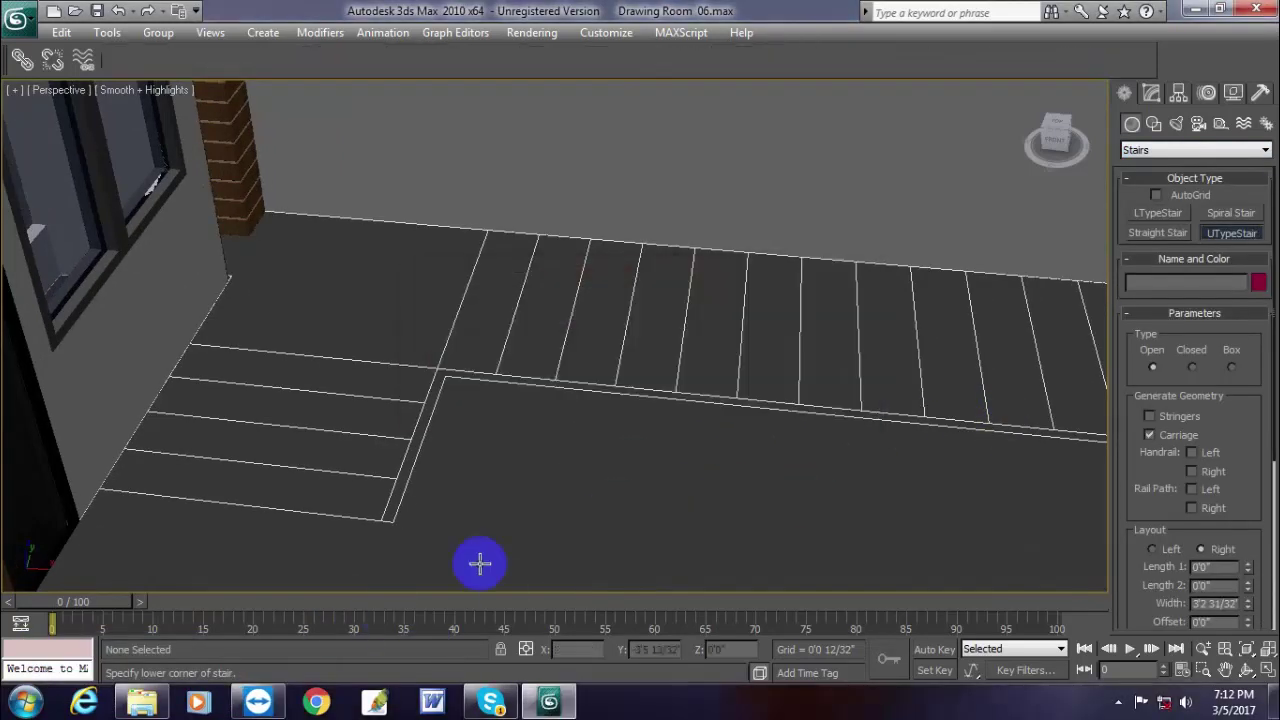
middle_click_drag(478, 565, 547, 553)
left_click(496, 704)
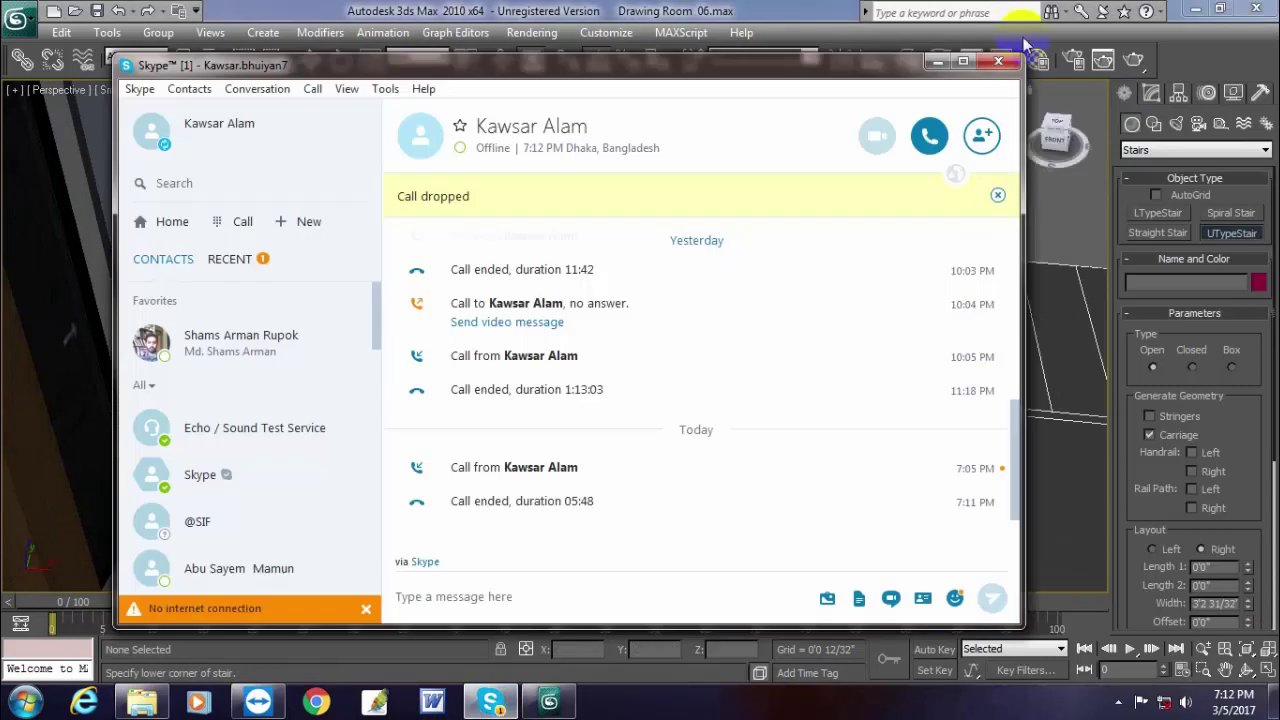
left_click(1000, 70)
- Leave the stair tool and display the floor plan's stair area in the Top view as wireframe
middle_click_drag(650, 459, 491, 480)
scroll(863, 461, "down", 3)
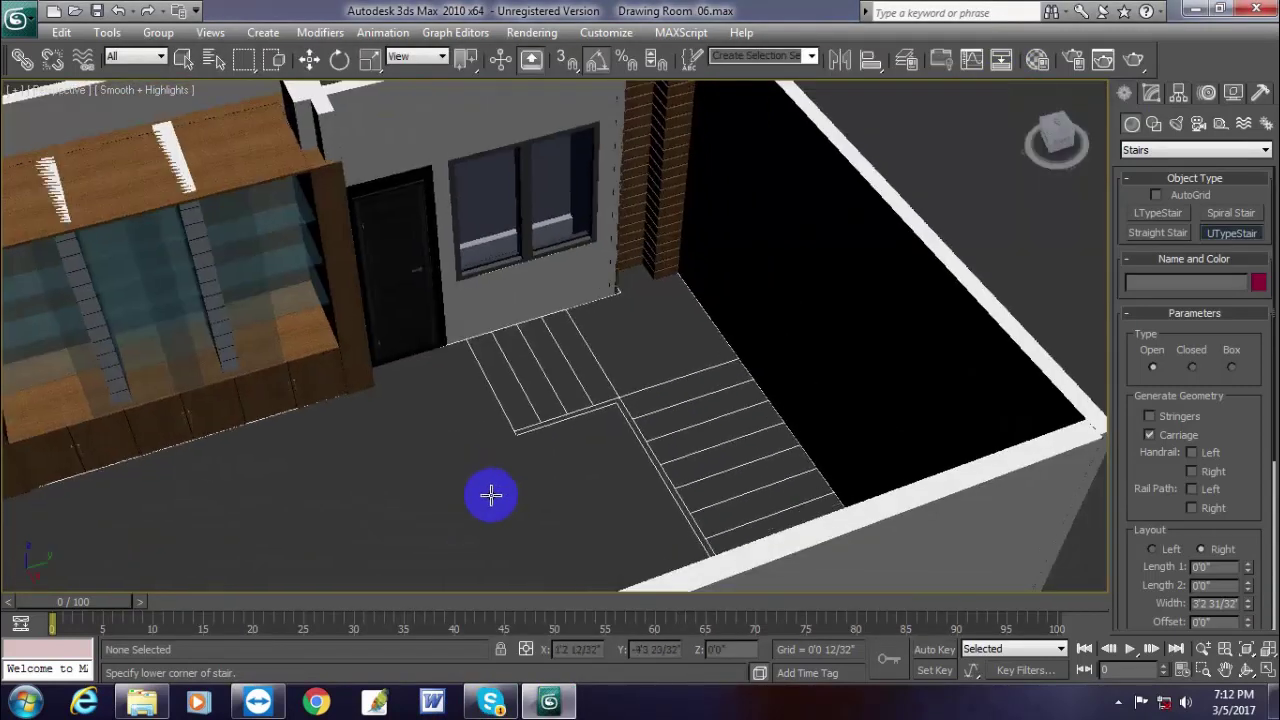
scroll(552, 529, "up", 5)
left_click(1230, 232)
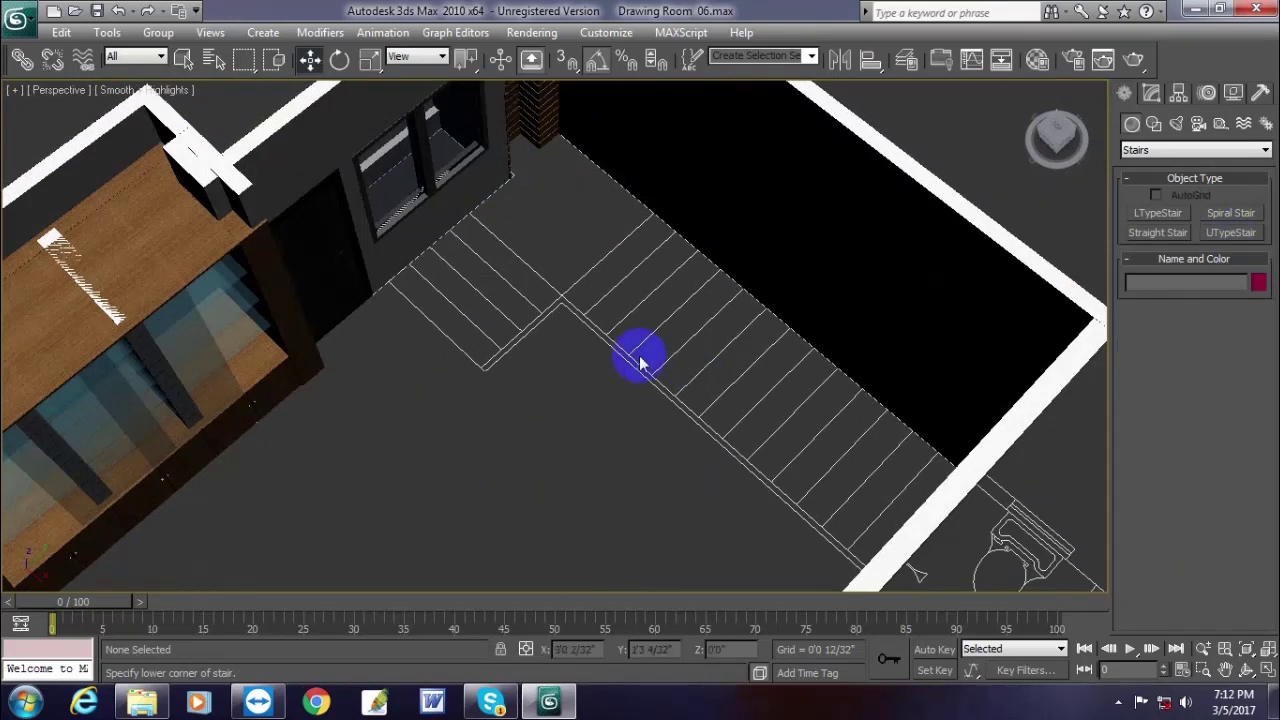
key("t")
scroll(514, 457, "down", 6)
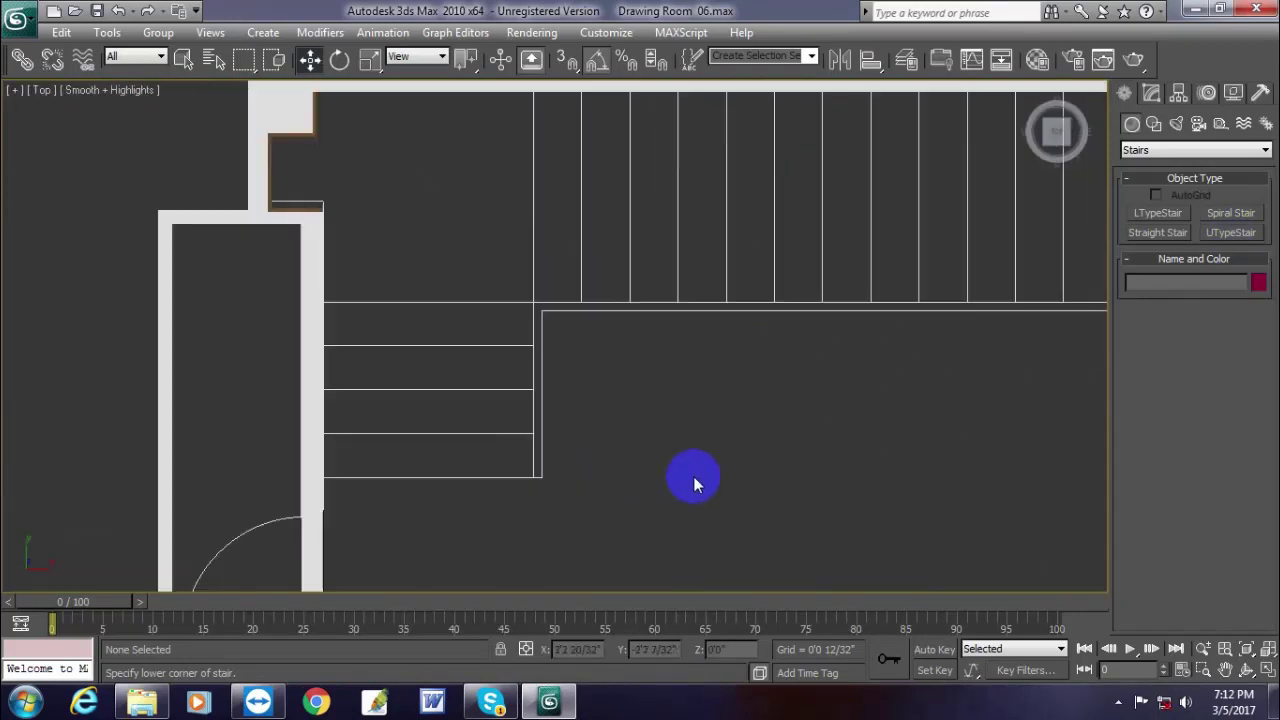
middle_click_drag(707, 480, 665, 508)
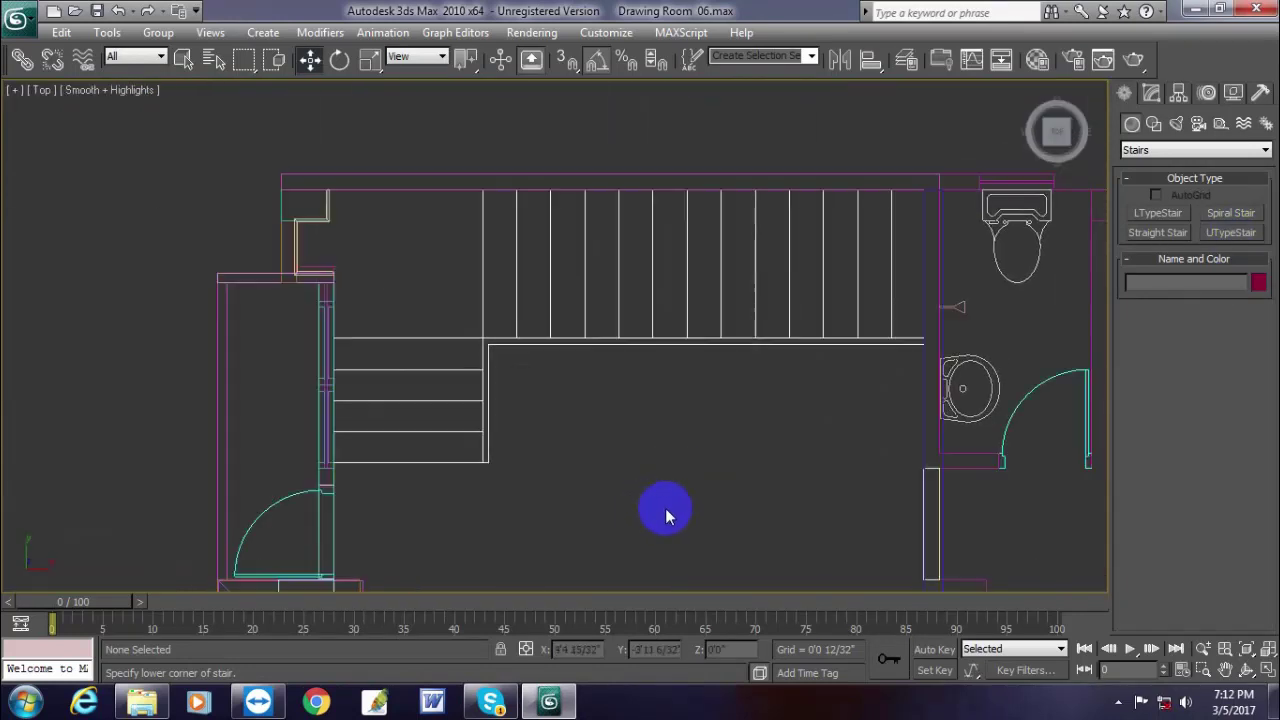
- Try to draw a U-type stair in the empty area below the plan's stair outline
left_click(1222, 236)
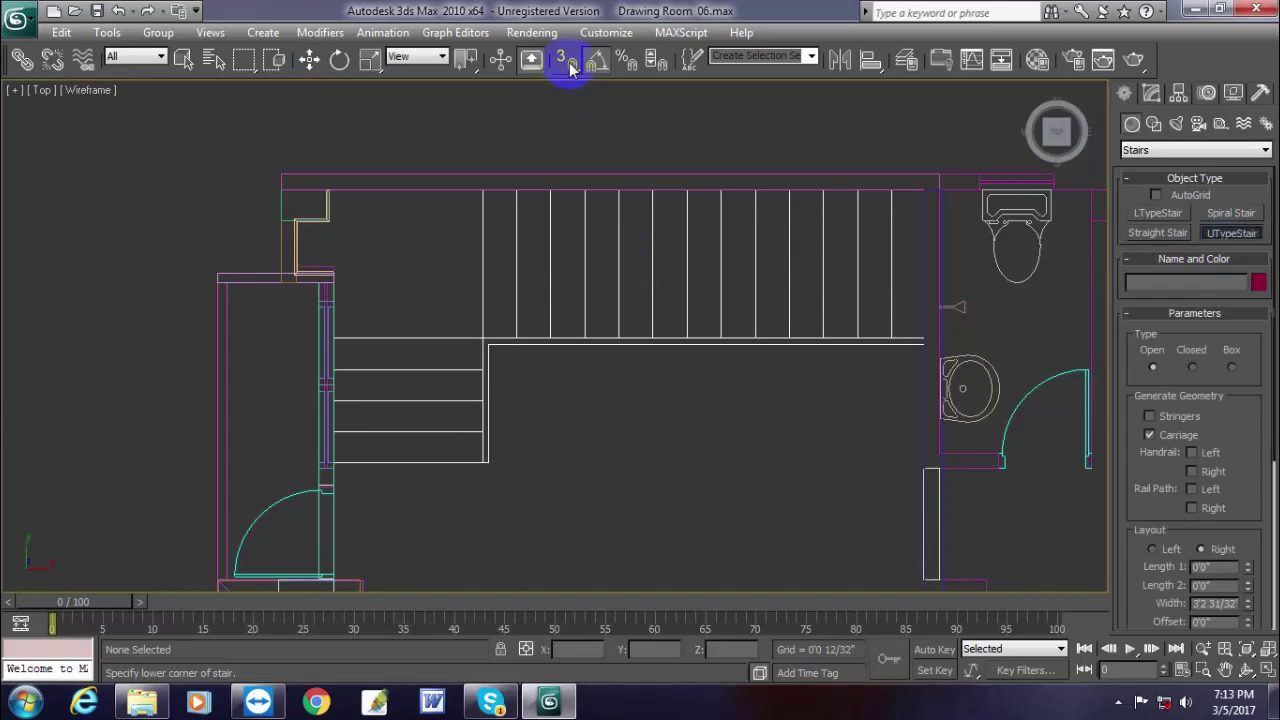
left_click_drag(468, 494, 770, 505)
left_click(414, 560)
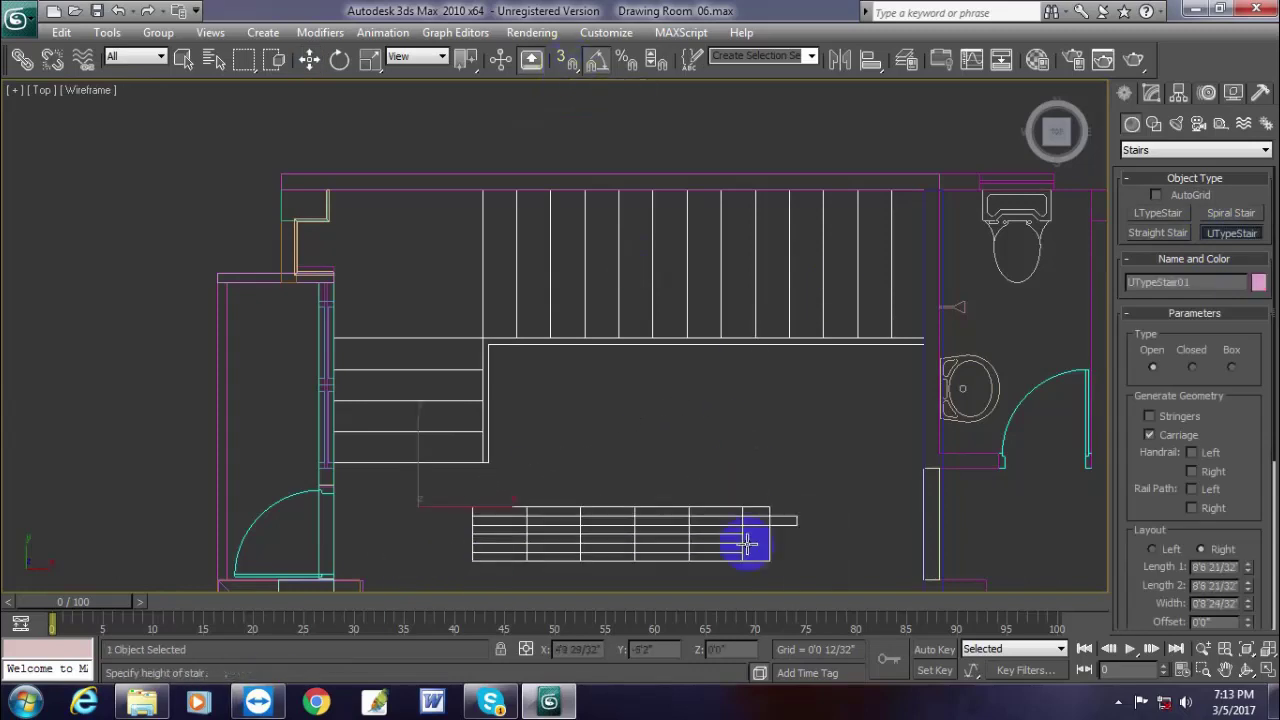
right_click(848, 498)
- Show the grid in the Top view and turn on 3D snapping to grid points
key("g")
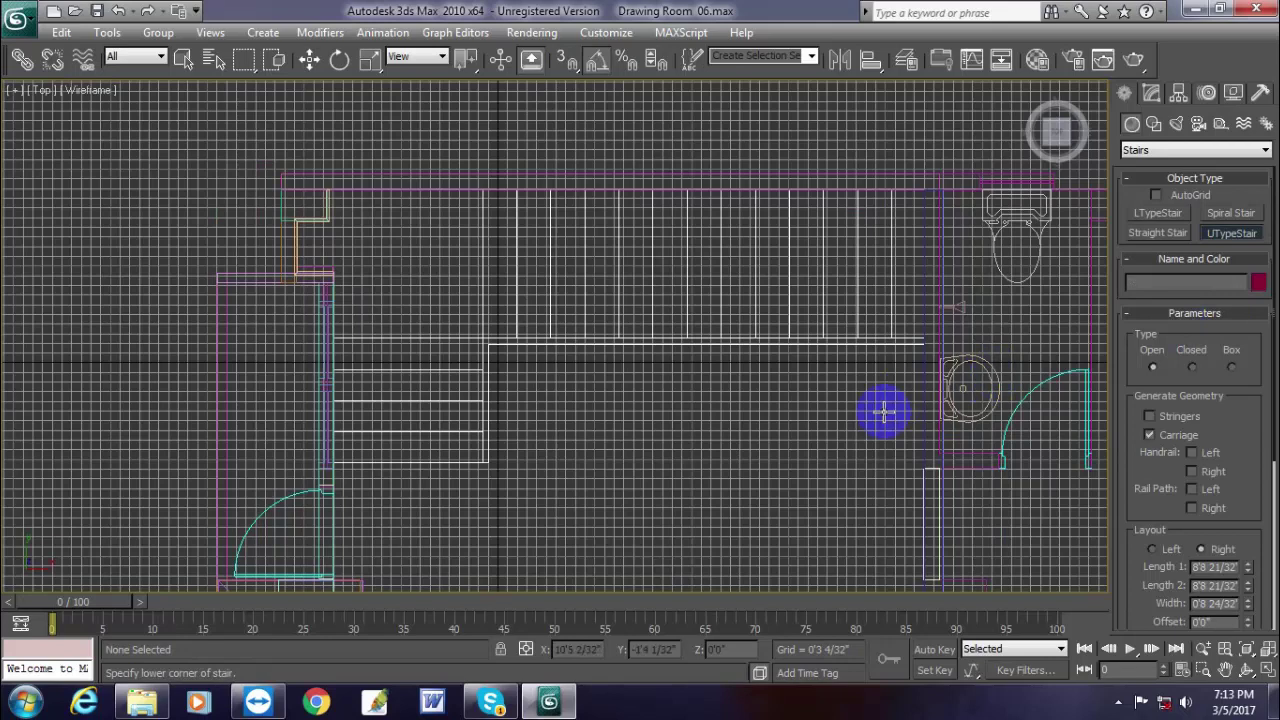
scroll(769, 371, "up", 5)
scroll(777, 380, "down", 5)
middle_click_drag(784, 388, 806, 368)
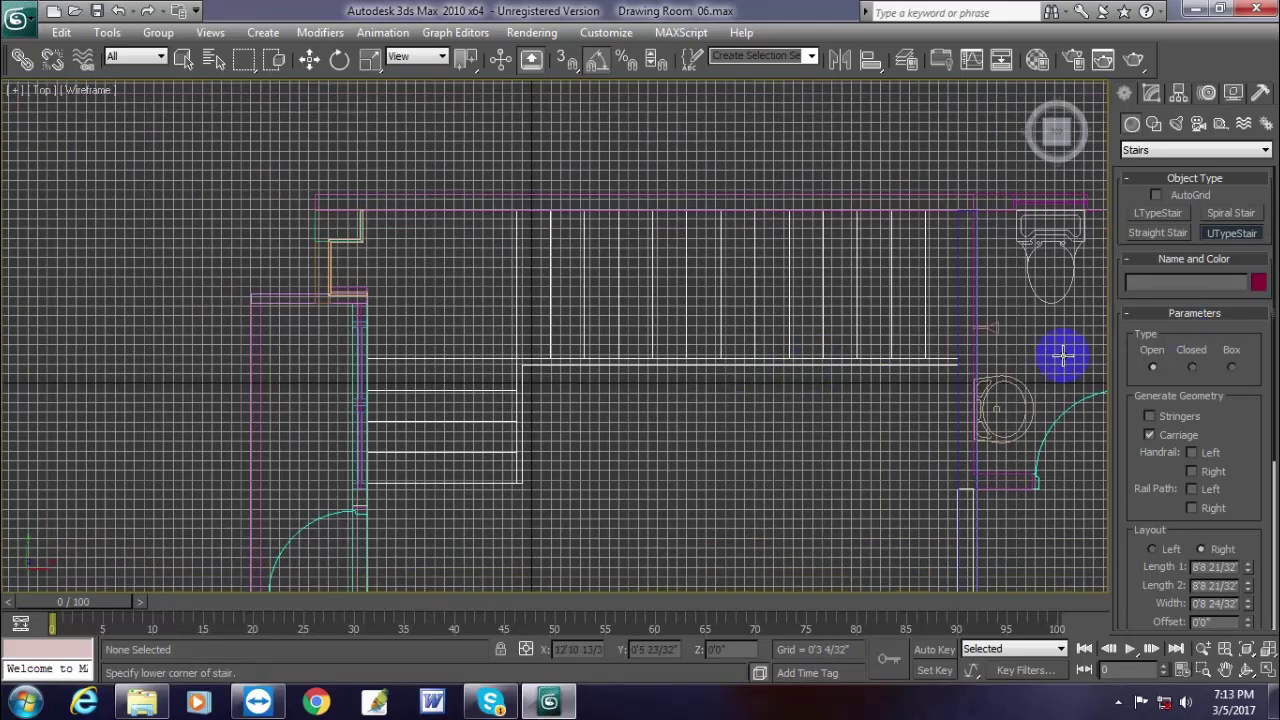
right_click(571, 64)
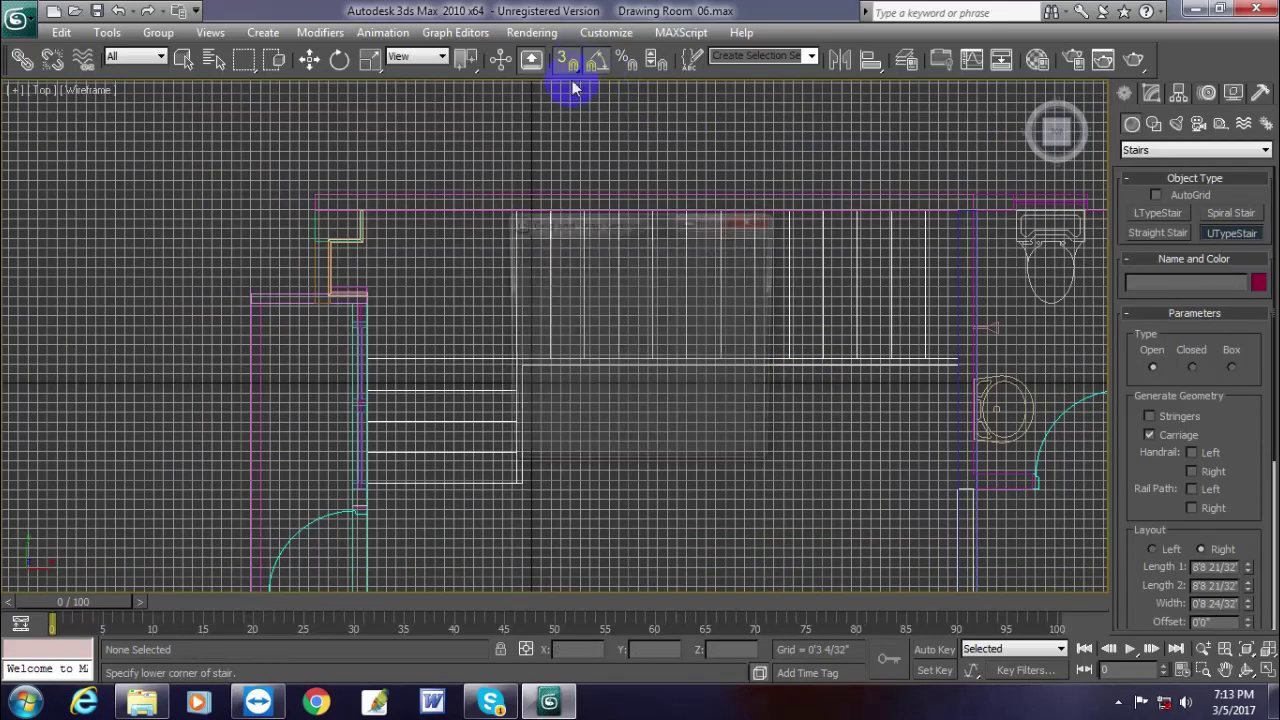
left_click(752, 219)
- Try to draw an L-type stair starting from the outer and wall-side corners of the plan's short flight
left_click(1211, 240)
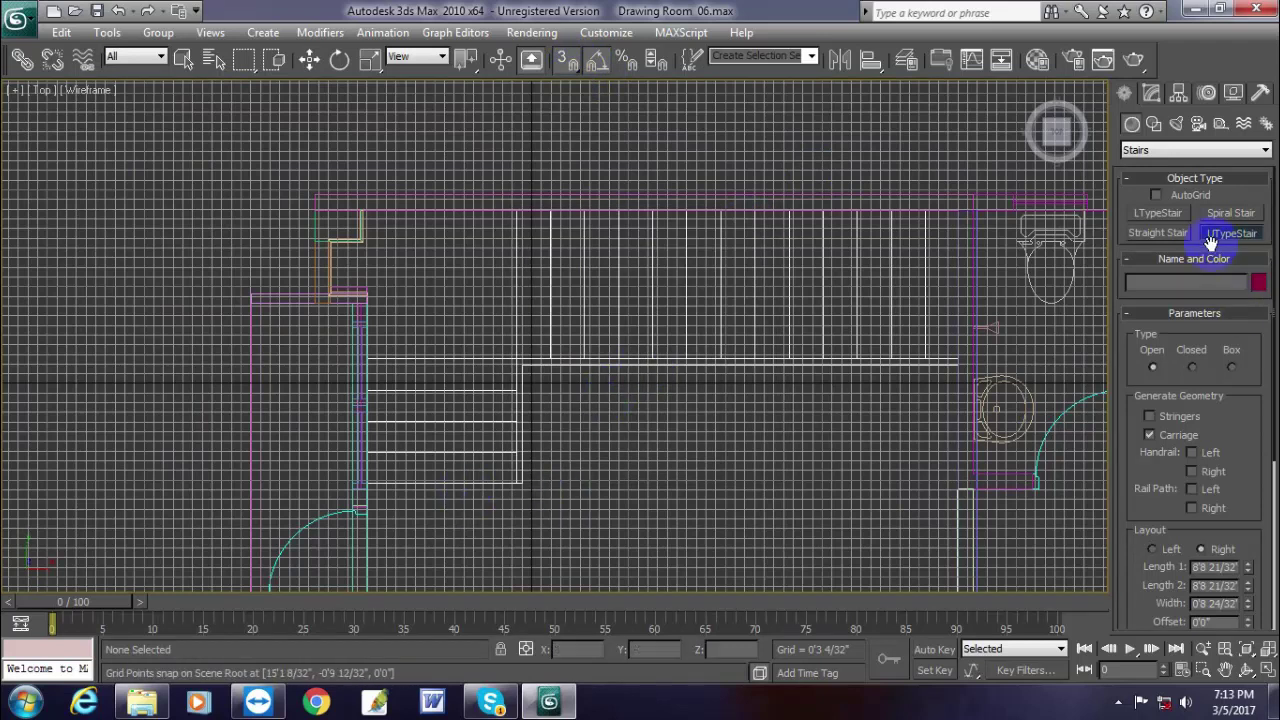
left_click(1170, 215)
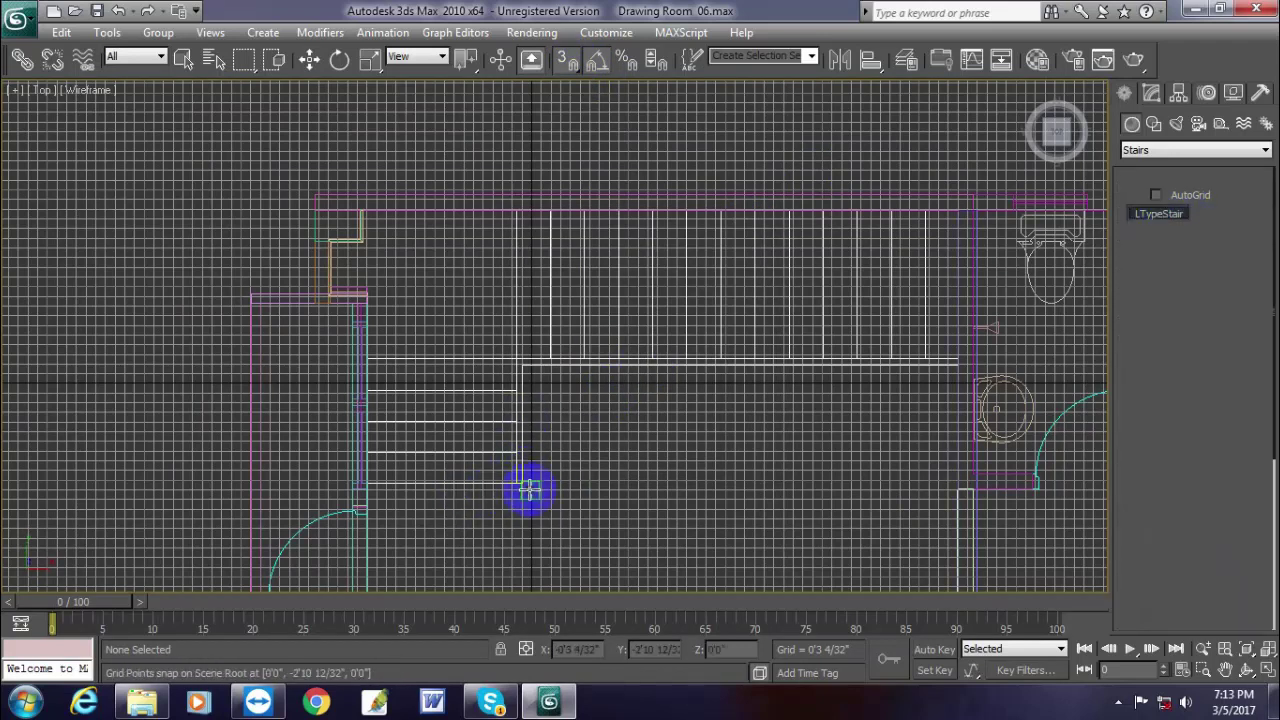
left_click_drag(509, 487, 952, 490)
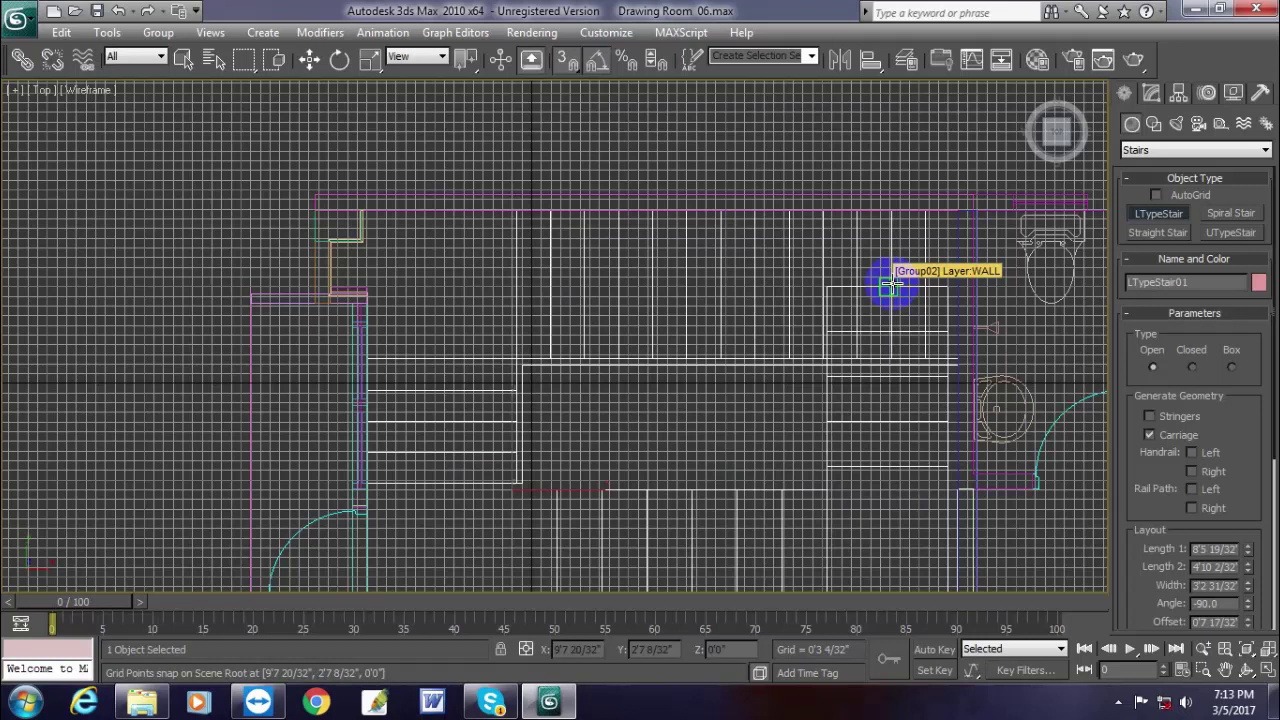
right_click(891, 285)
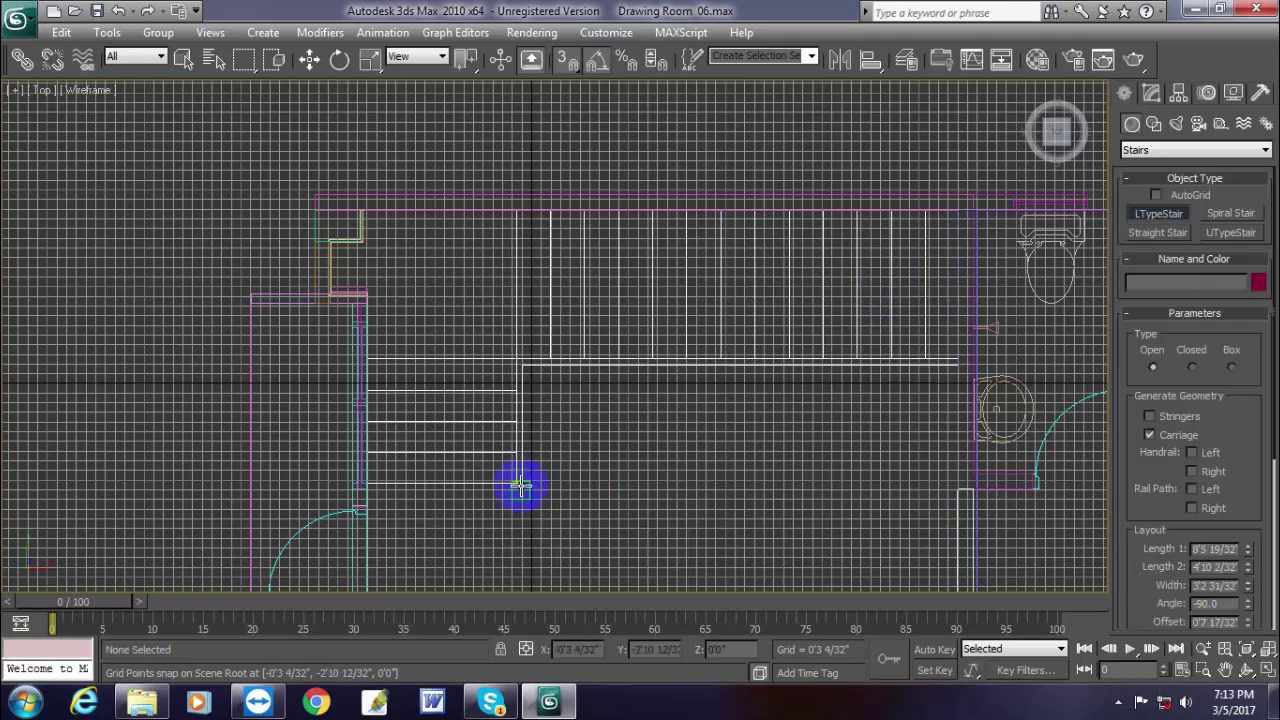
left_click_drag(521, 485, 533, 287)
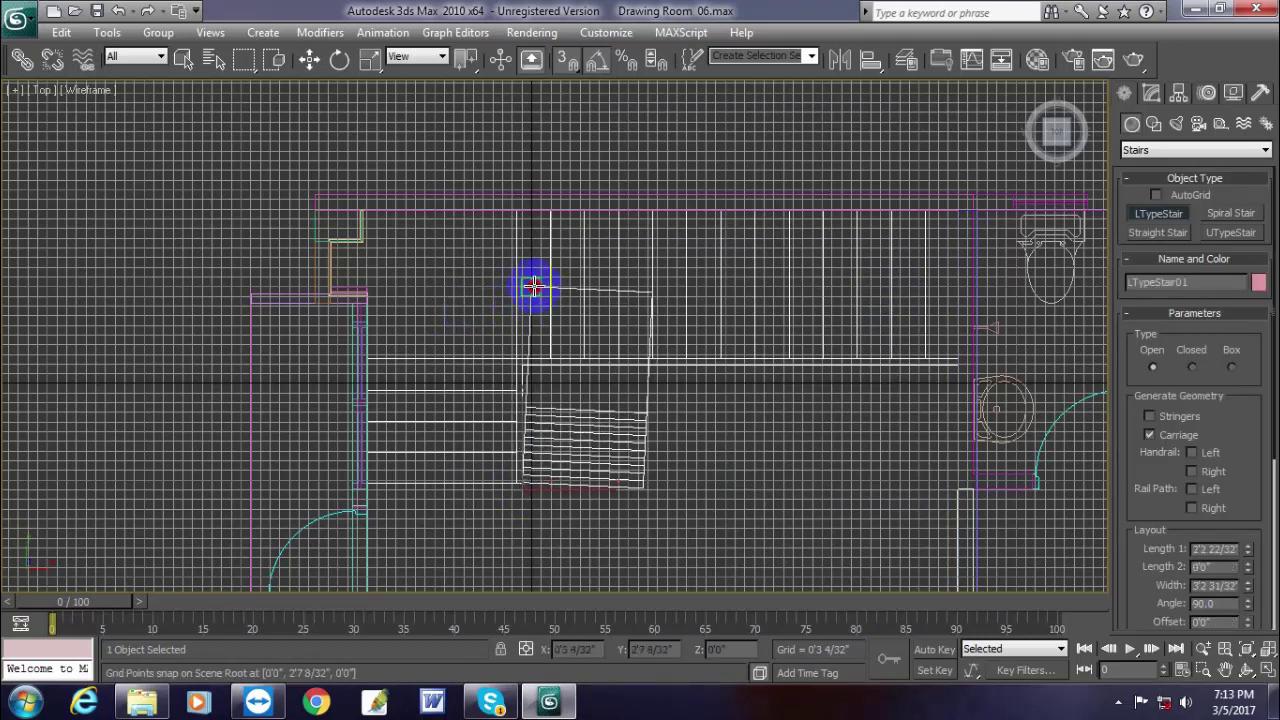
right_click(409, 449)
left_click_drag(370, 483, 480, 357)
key("ctrl+z")
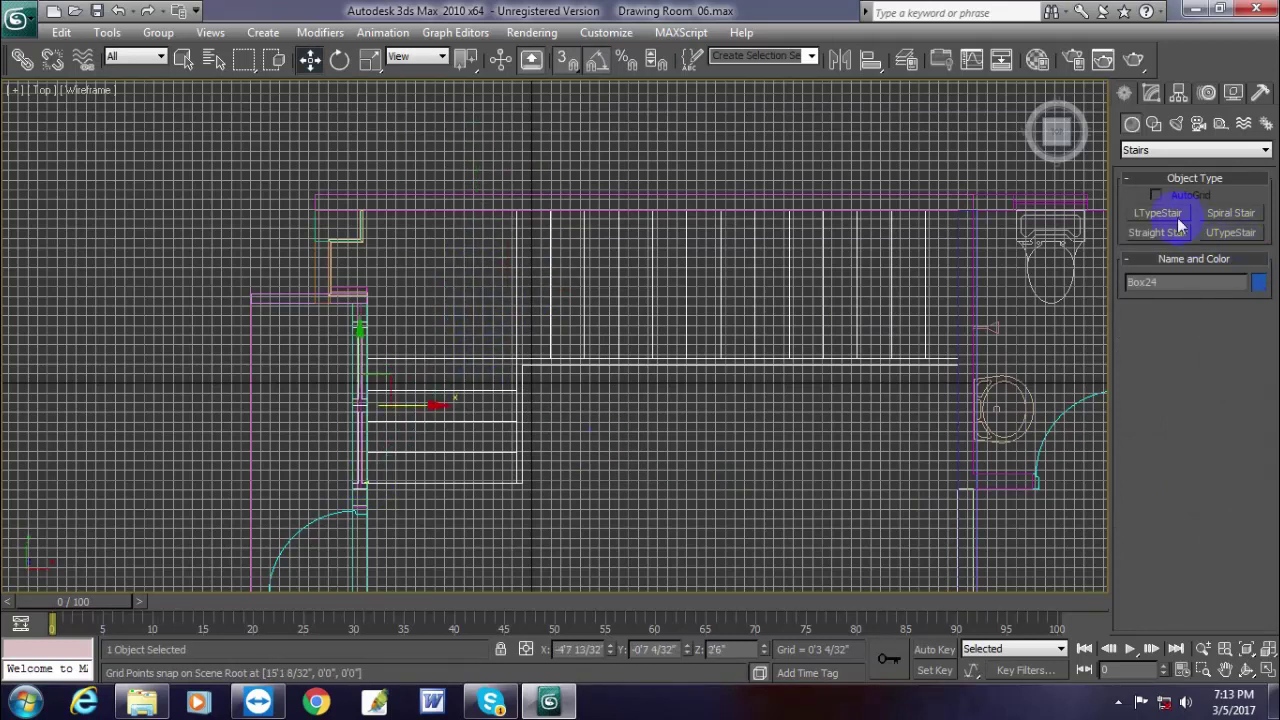
- Draw an L-type stair from the short flight's wall-side corner along the stair outline, with flights about 4'4" and 11'6" long
left_click(1158, 213)
left_click_drag(368, 485, 364, 210)
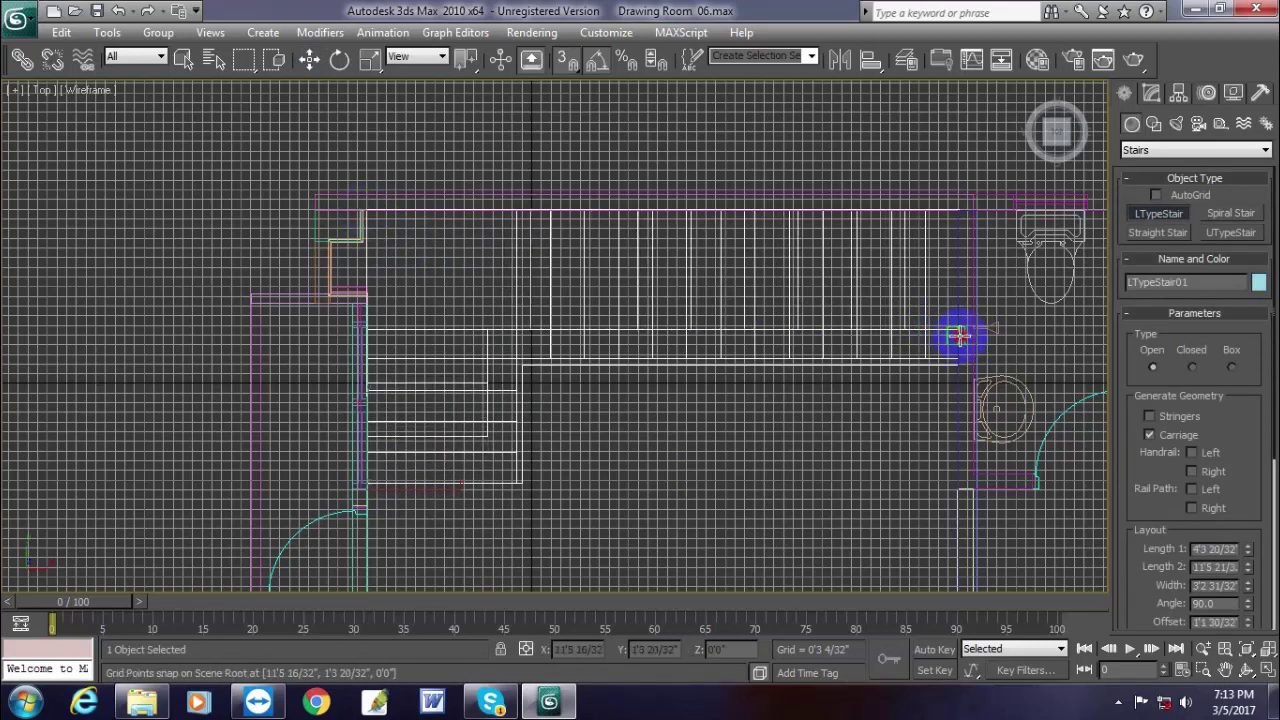
left_click(962, 336)
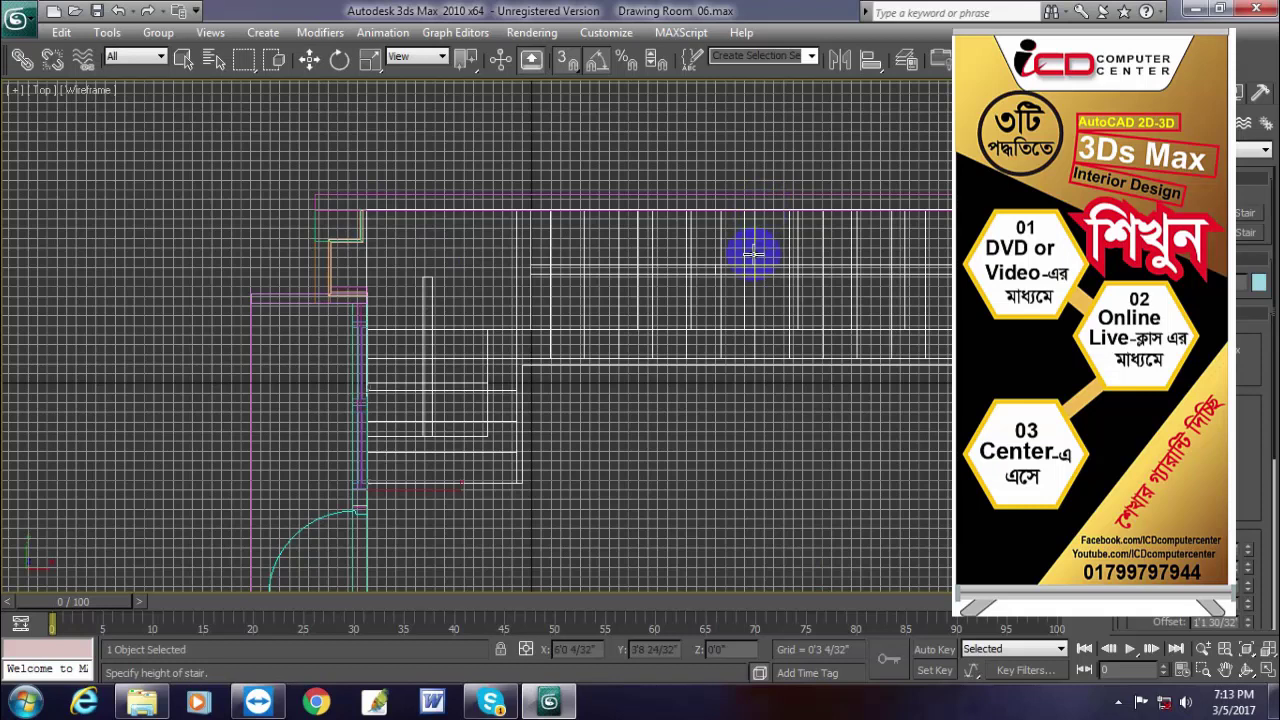
left_click(827, 513)
- Turn off 3D snapping, return to the Move tool and hide the grid
left_click(568, 62)
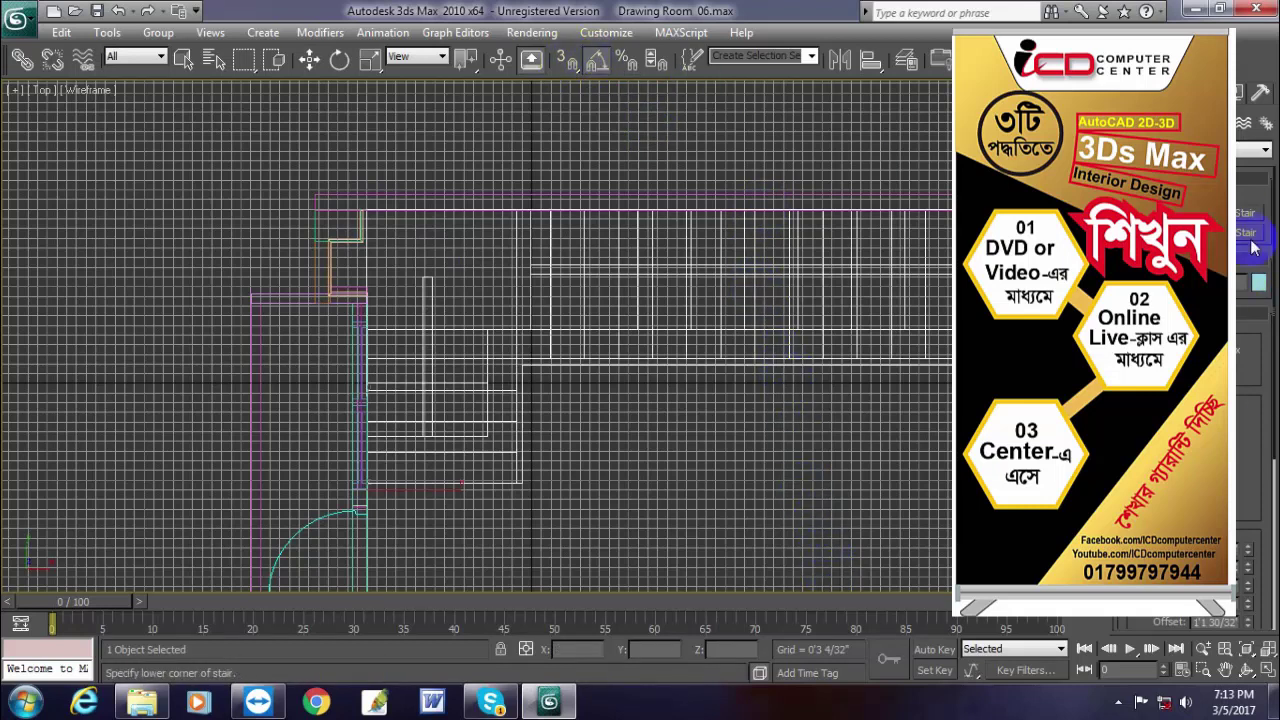
left_click(309, 59)
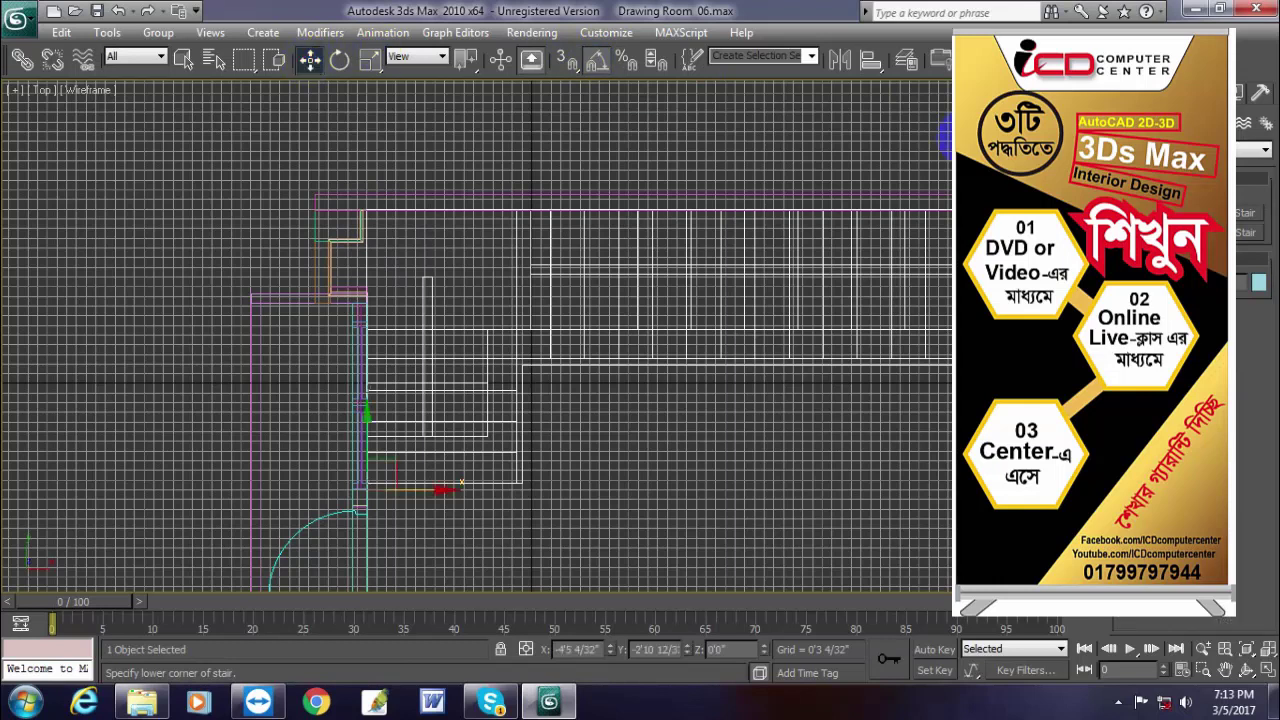
key("g")
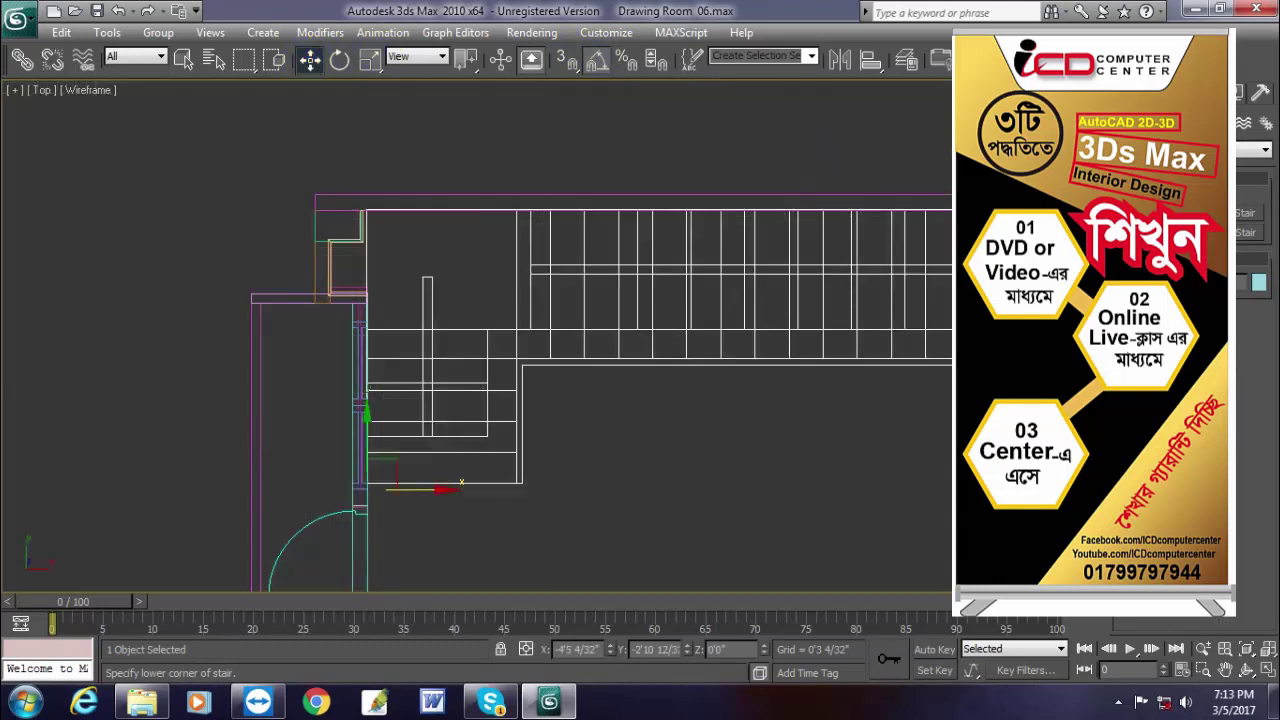
- Display the new L-type stair in the Perspective view with smooth shading and examine it against the plan outline
key("p")
scroll(738, 531, "down", 6)
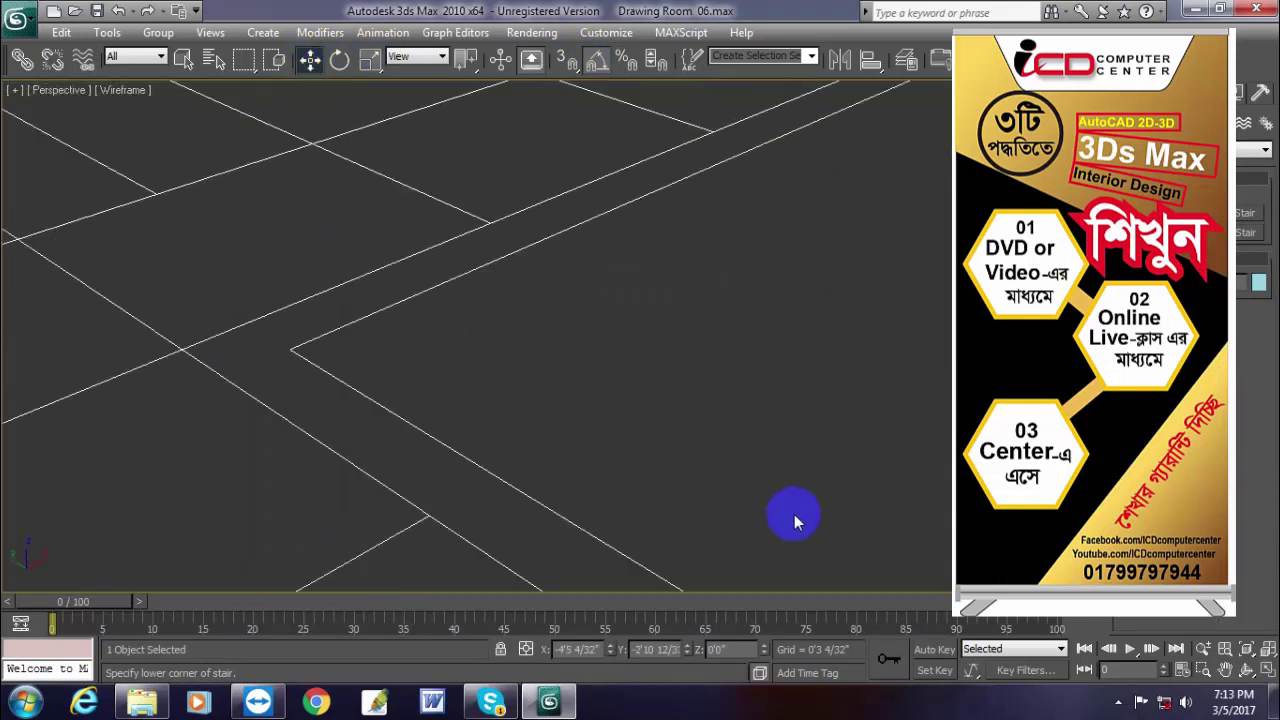
key("F3")
scroll(766, 486, "down", 8)
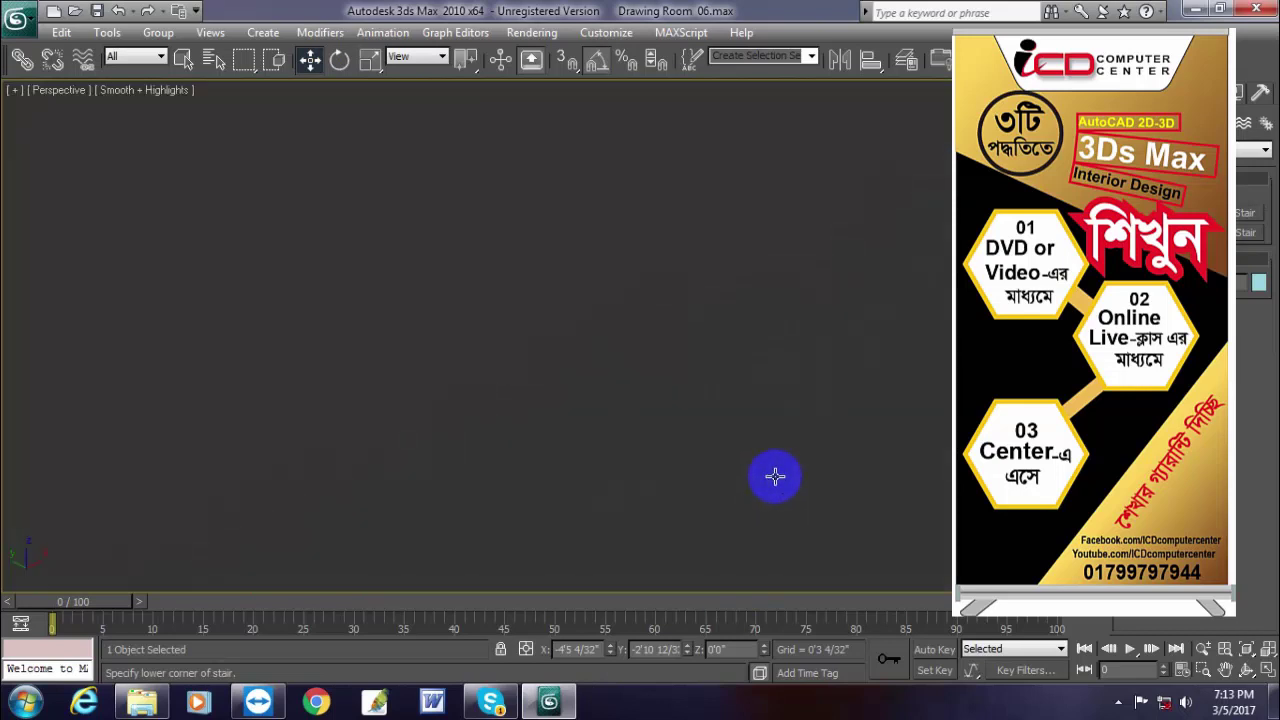
scroll(820, 459, "up", 10)
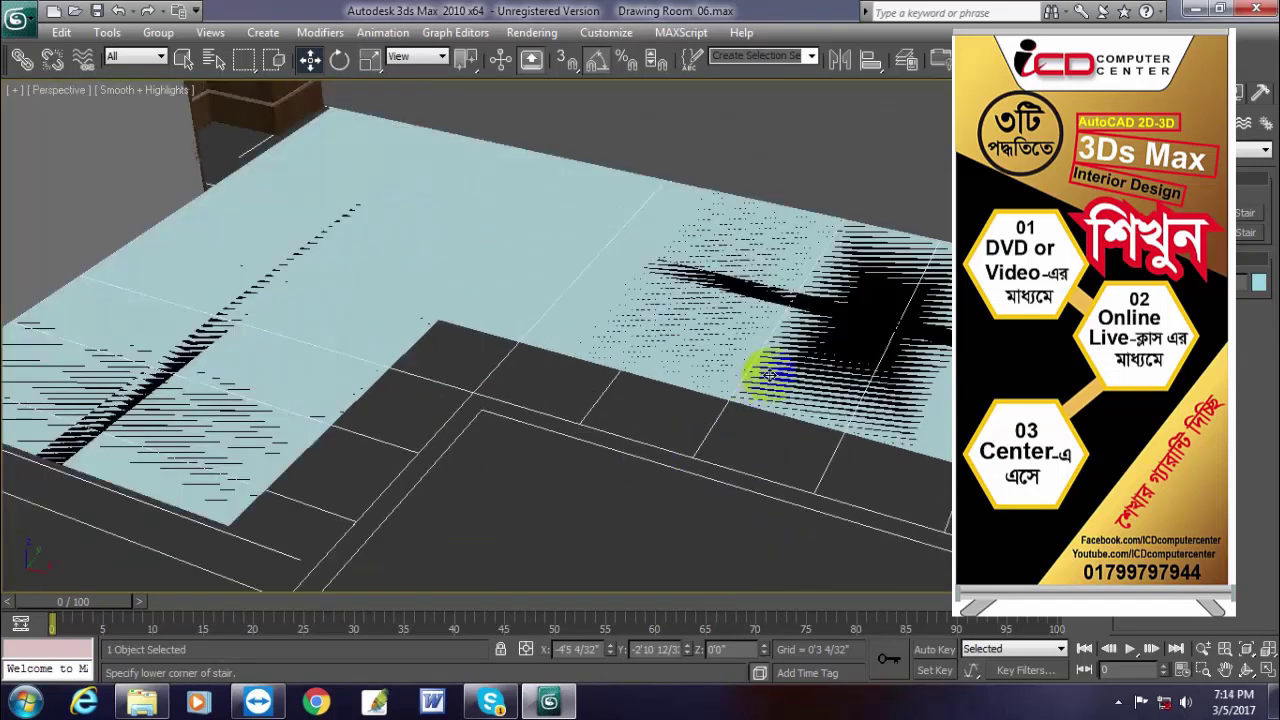
scroll(802, 478, "down", 5)
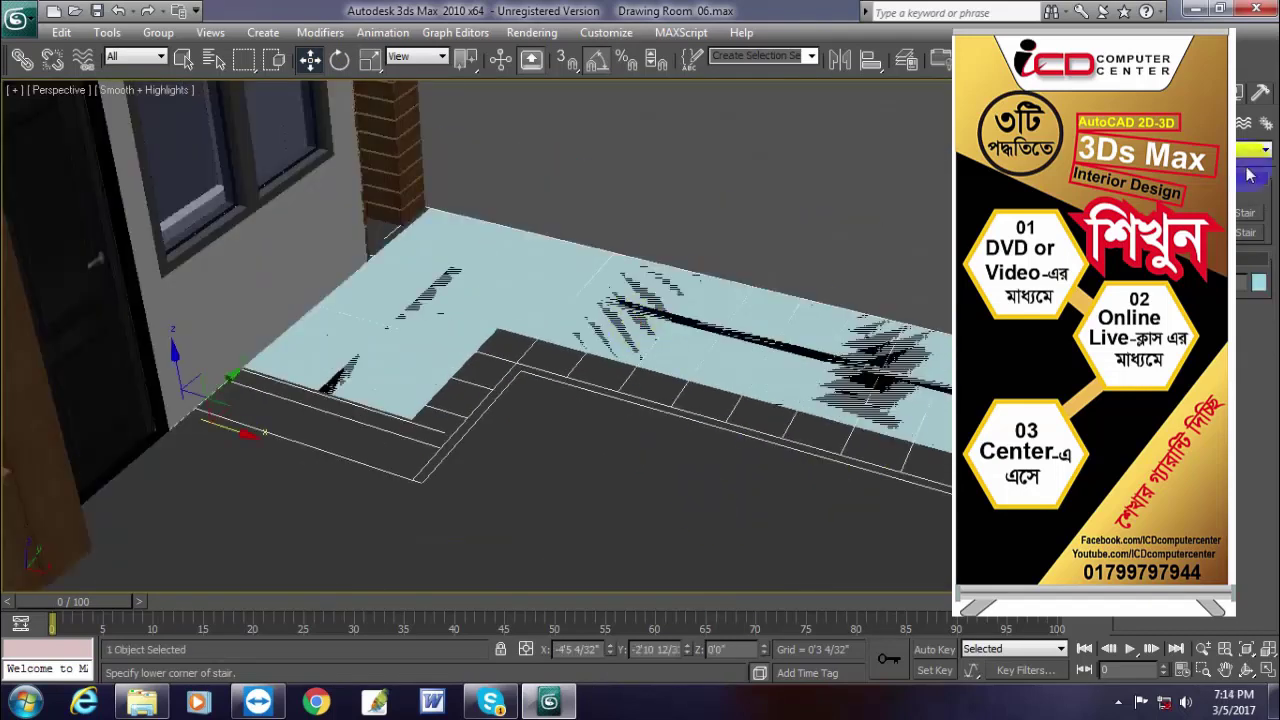
- Adjust the L-type stair's two flight lengths to the plan outline, making the second flight 12'0" long
left_click(1157, 93)
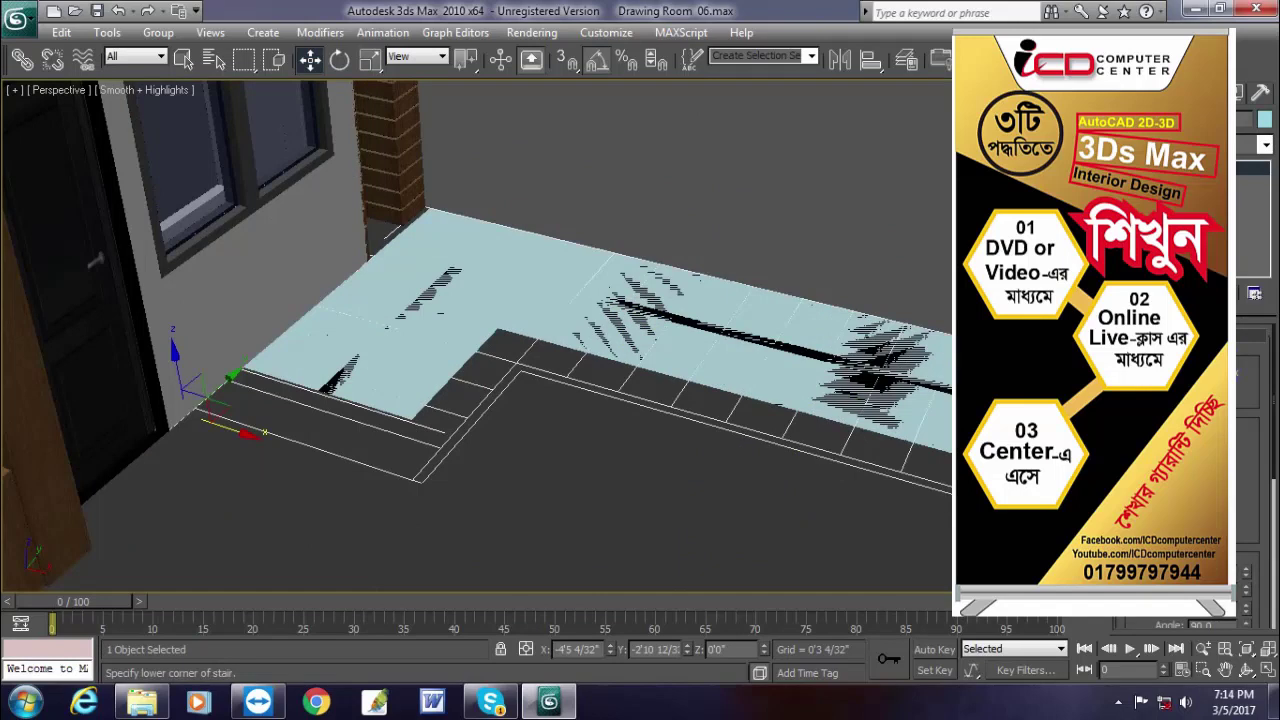
scroll(1252, 450, "down", 2)
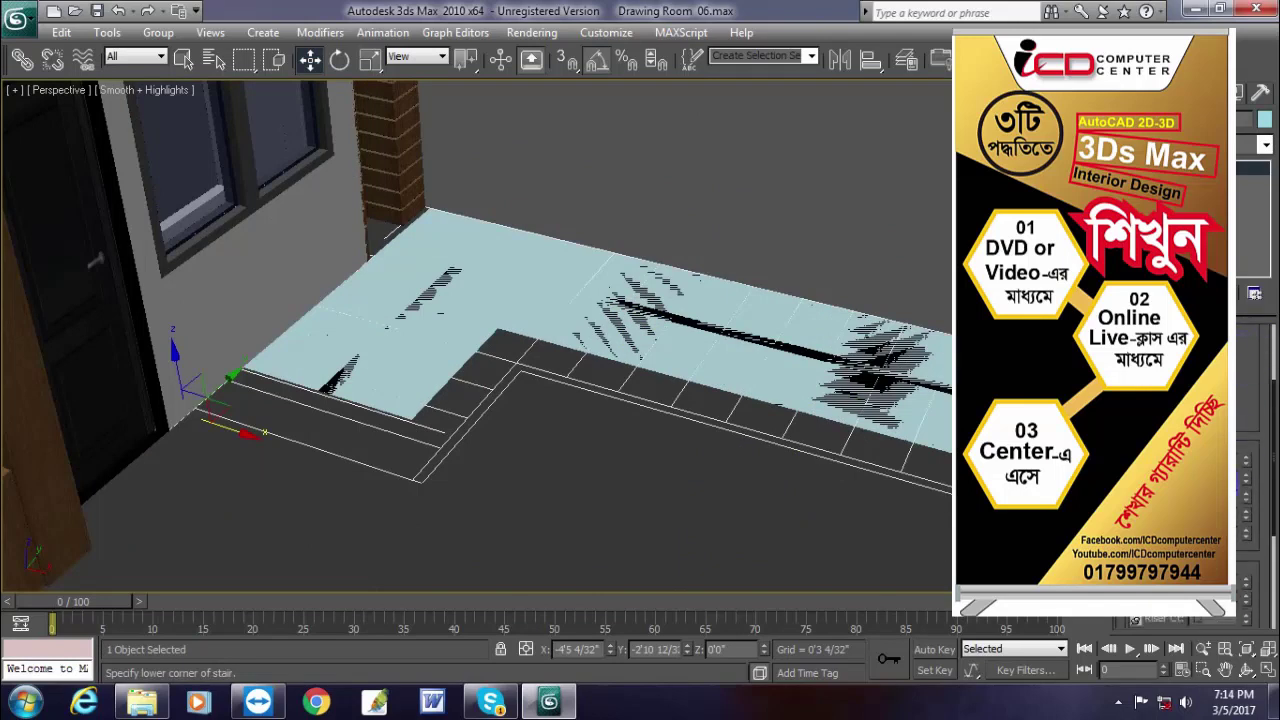
mouse_move(1246, 459)
left_mouse_down()
mouse_move(1254, 150)
mouse_move(1244, 450)
left_mouse_up()
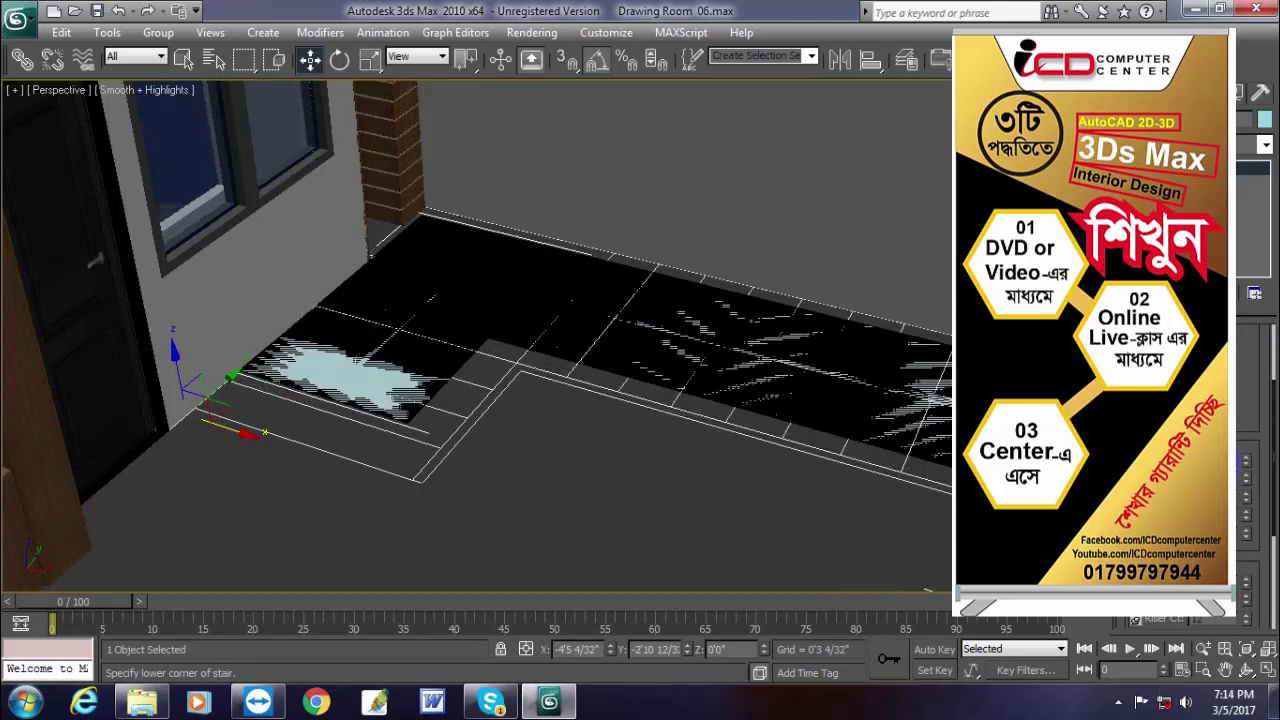
left_click_drag(1245, 462, 1271, 485)
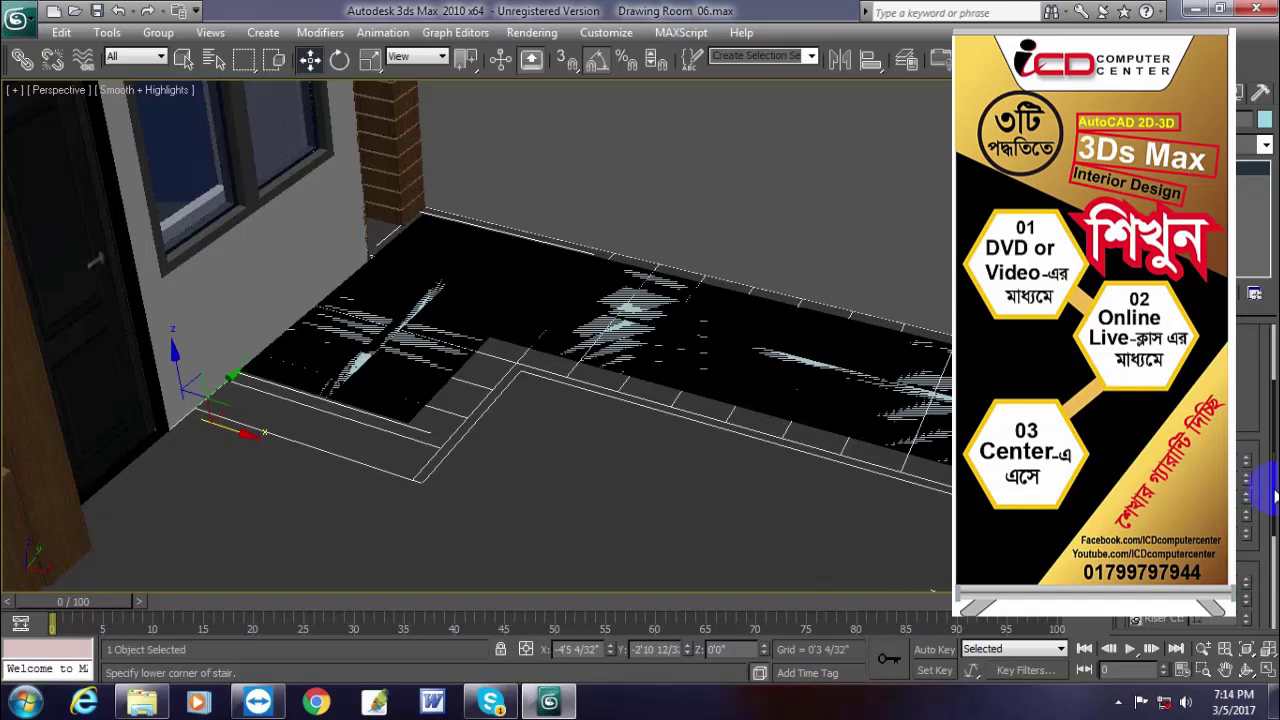
mouse_move(785, 508)
middle_mouse_down("alt")
mouse_move(583, 458)
mouse_move(777, 491)
middle_mouse_up("alt")
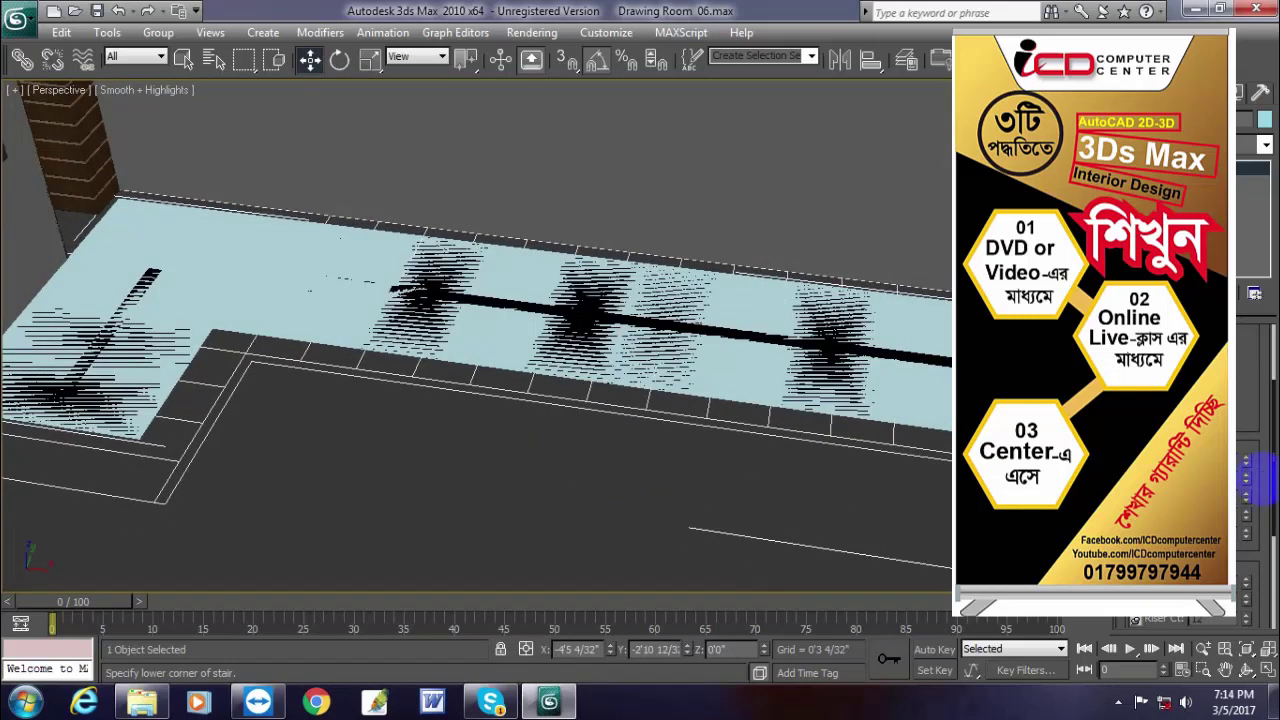
left_click(1262, 480)
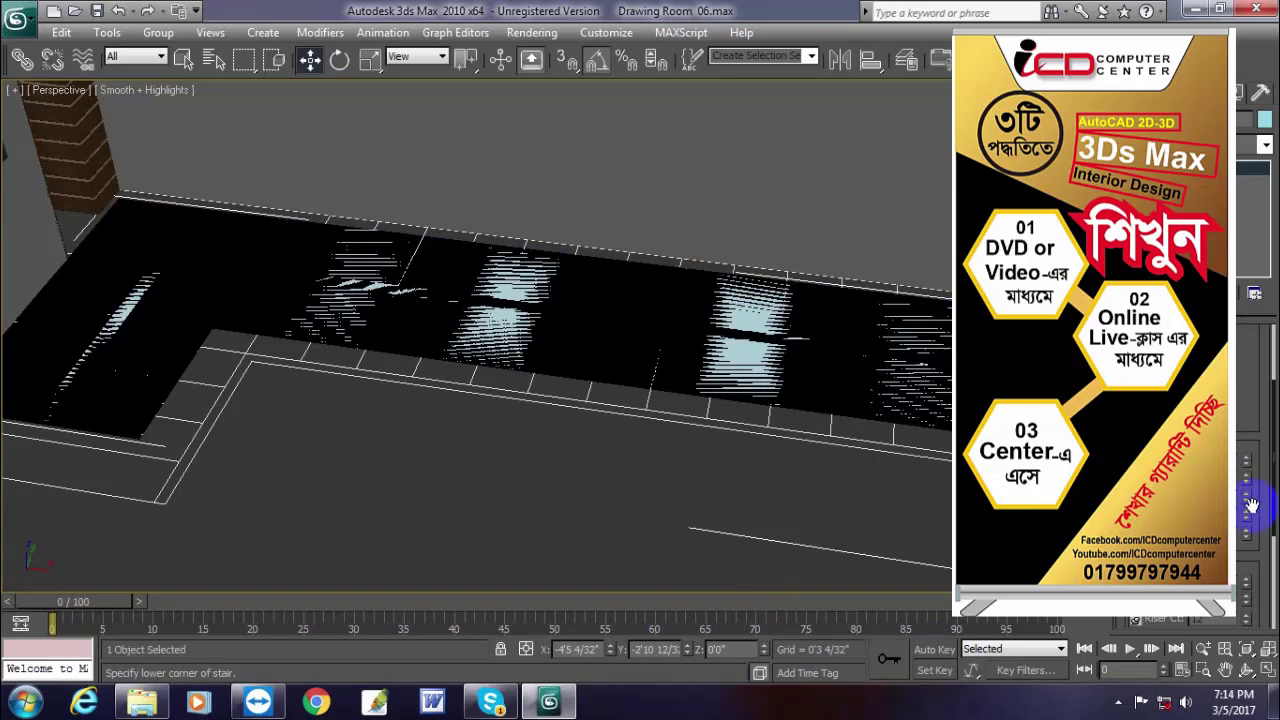
- Widen the L-type stair to 4'0 11/32" so its treads reach the plan's stair outline
left_click_drag(1251, 505, 1240, 469)
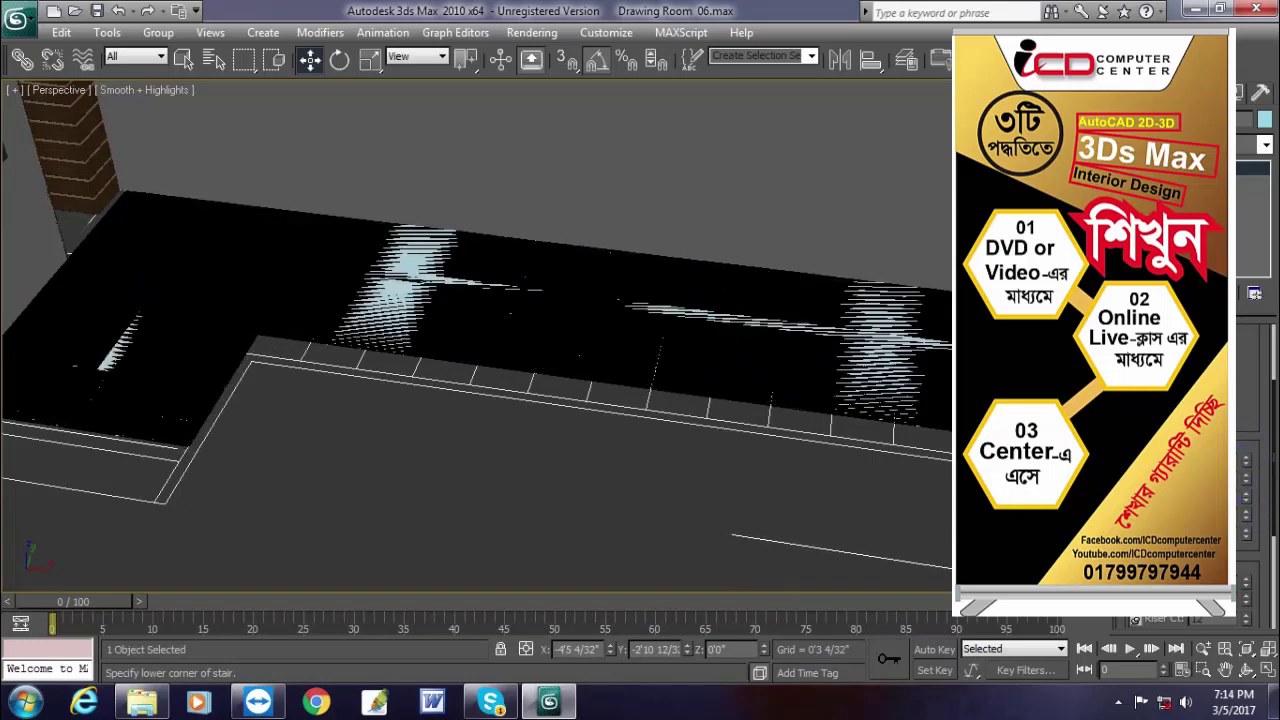
left_click_drag(1210, 520, 1243, 497)
left_click_drag(1210, 545, 1210, 430)
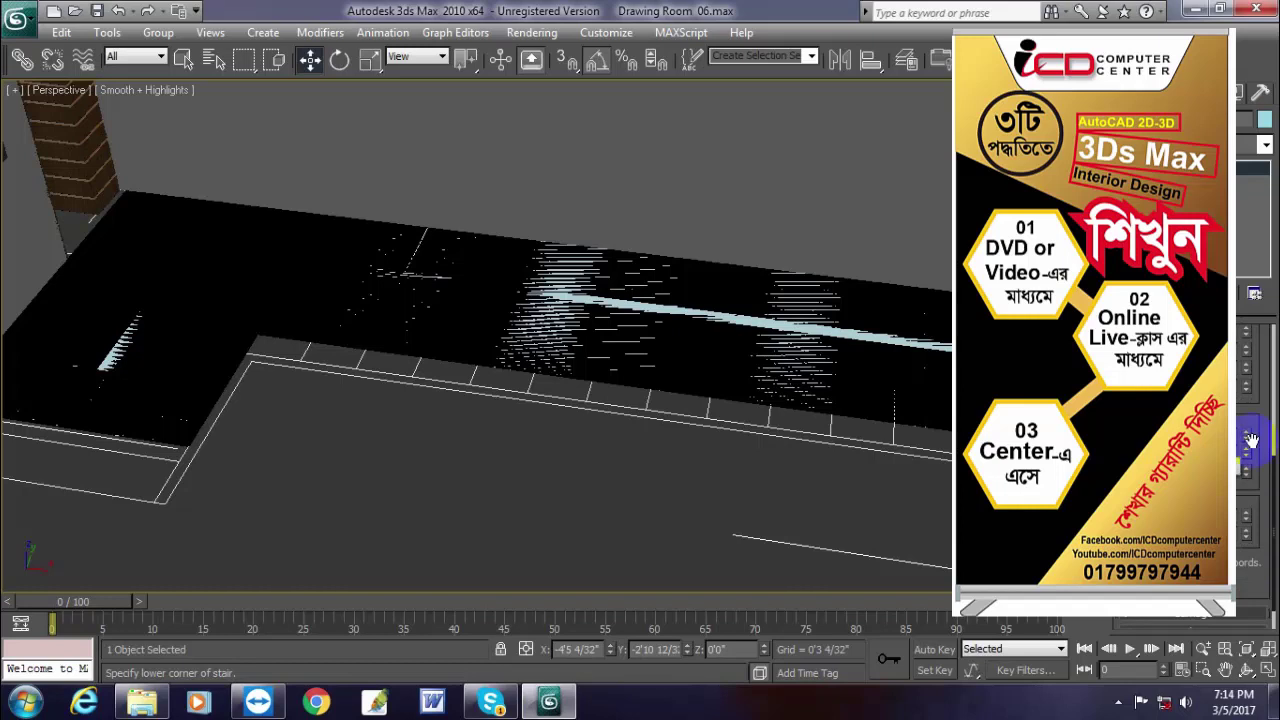
- Increase the stair's overall rise and riser height to lift its treads off the floor along the back wall
left_click_drag(1248, 436, 669, 437)
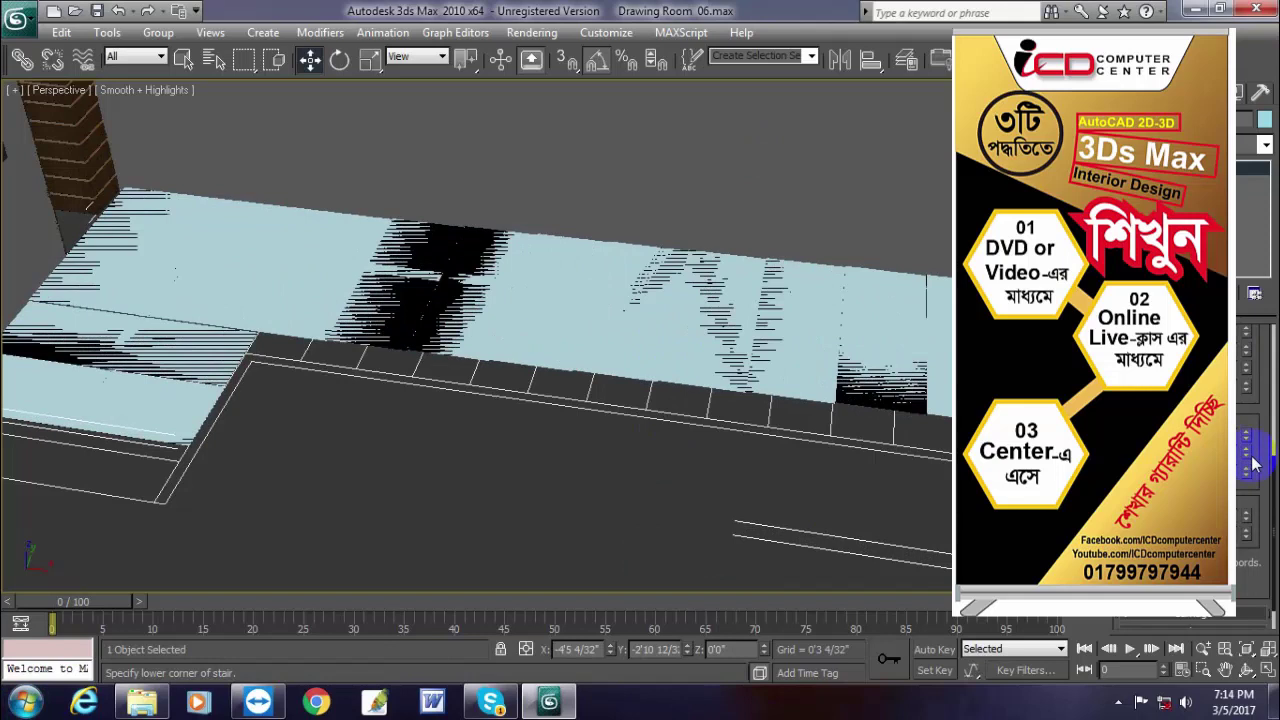
left_click_drag(1247, 454, 816, 468)
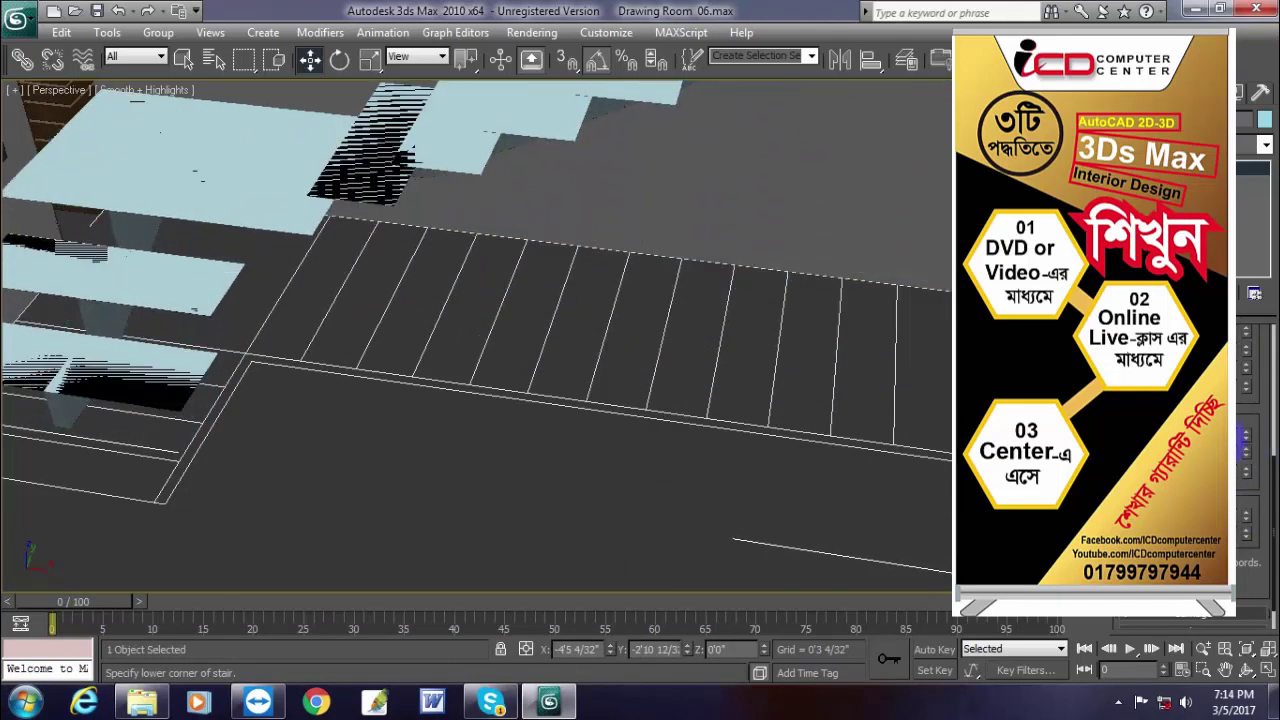
middle_click_drag(762, 399, 697, 521)
scroll(765, 518, "down", 4)
scroll(697, 521, "up", 4)
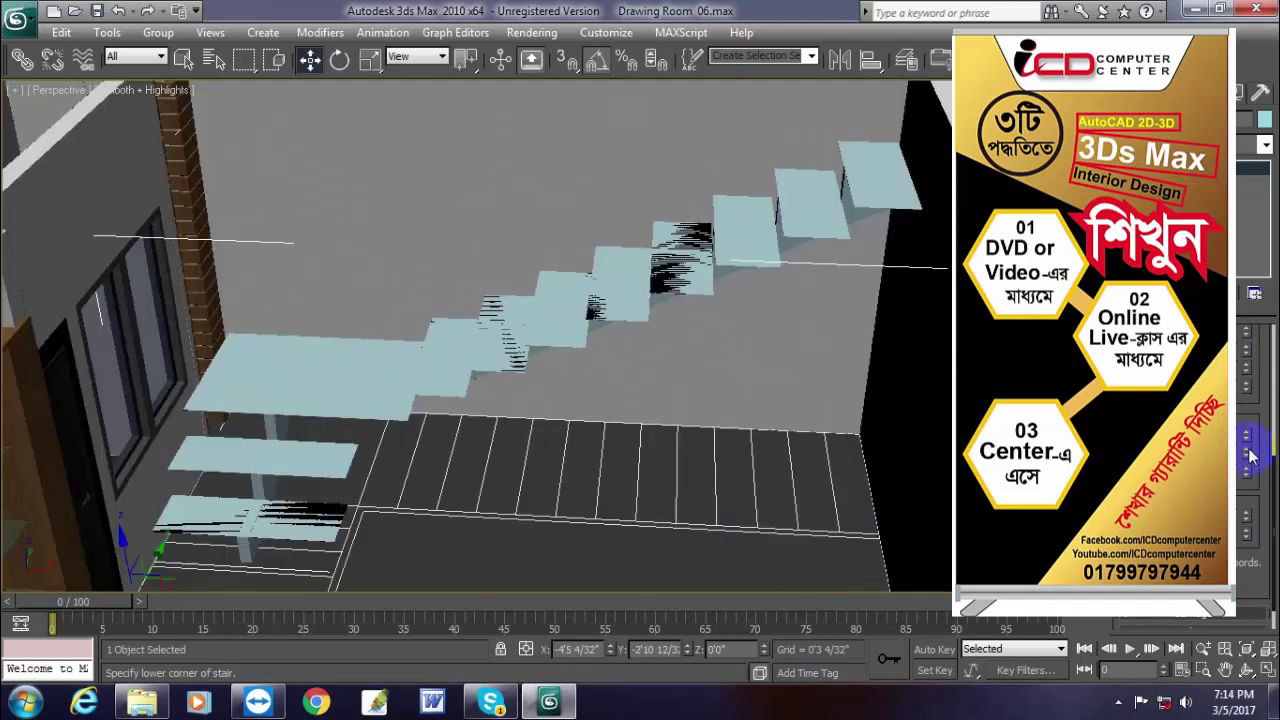
- Try a much larger riser height on the L-type stair and undo the change
left_click_drag(1248, 455, 1245, 432)
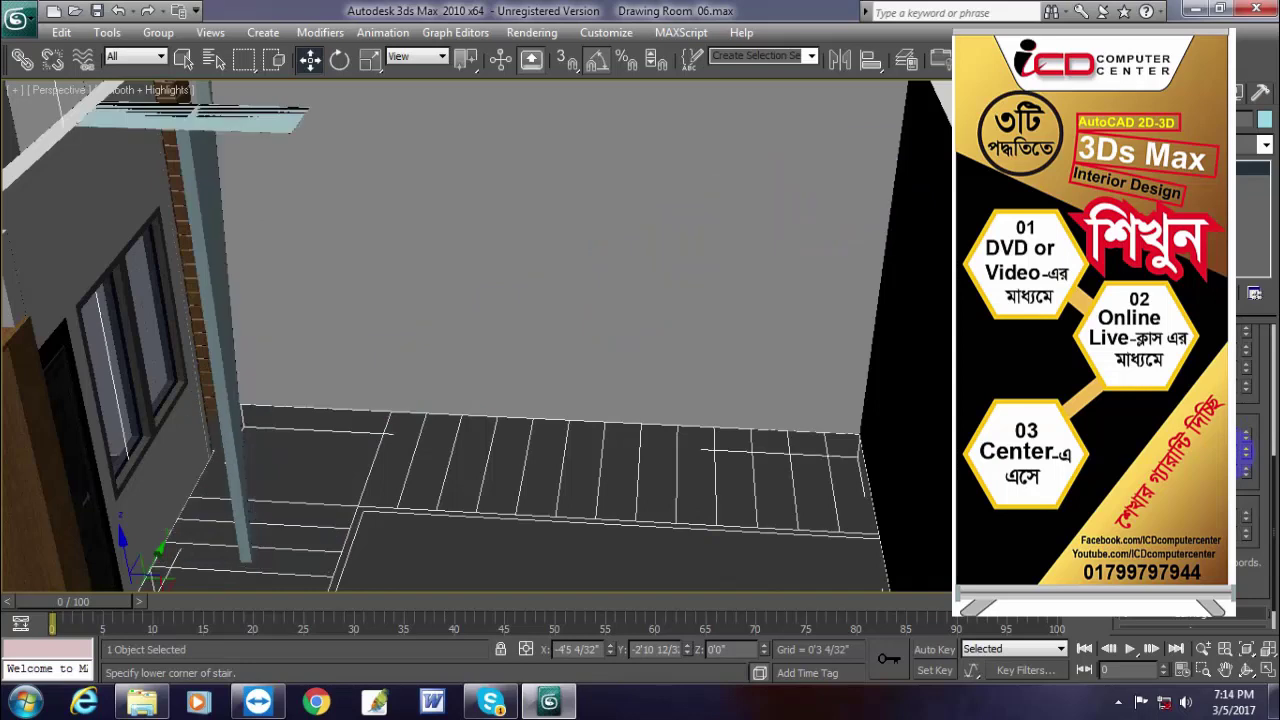
left_click(792, 566)
key("ctrl+z")
key("ctrl+z")
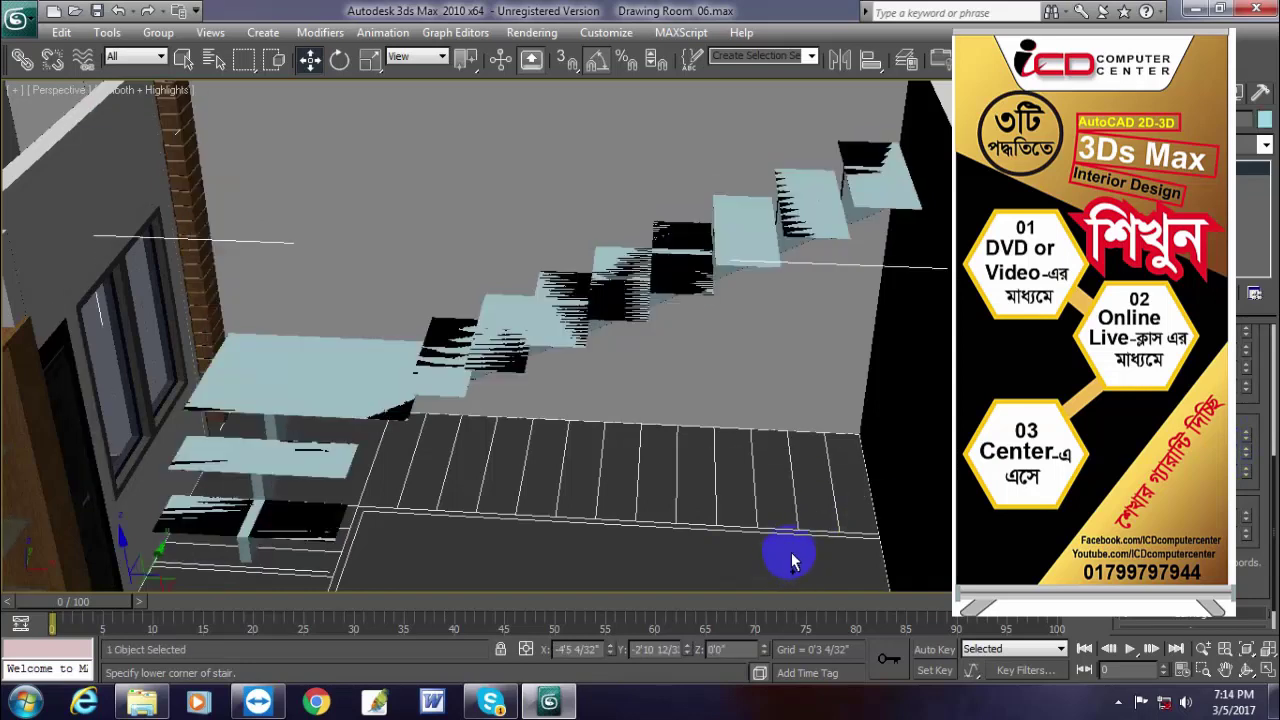
- Set the stair's overall rise to 10'8" and its offset to 1'1 21/32"
middle_click_drag(842, 527, 747, 557)
middle_click_drag(835, 446, 822, 488)
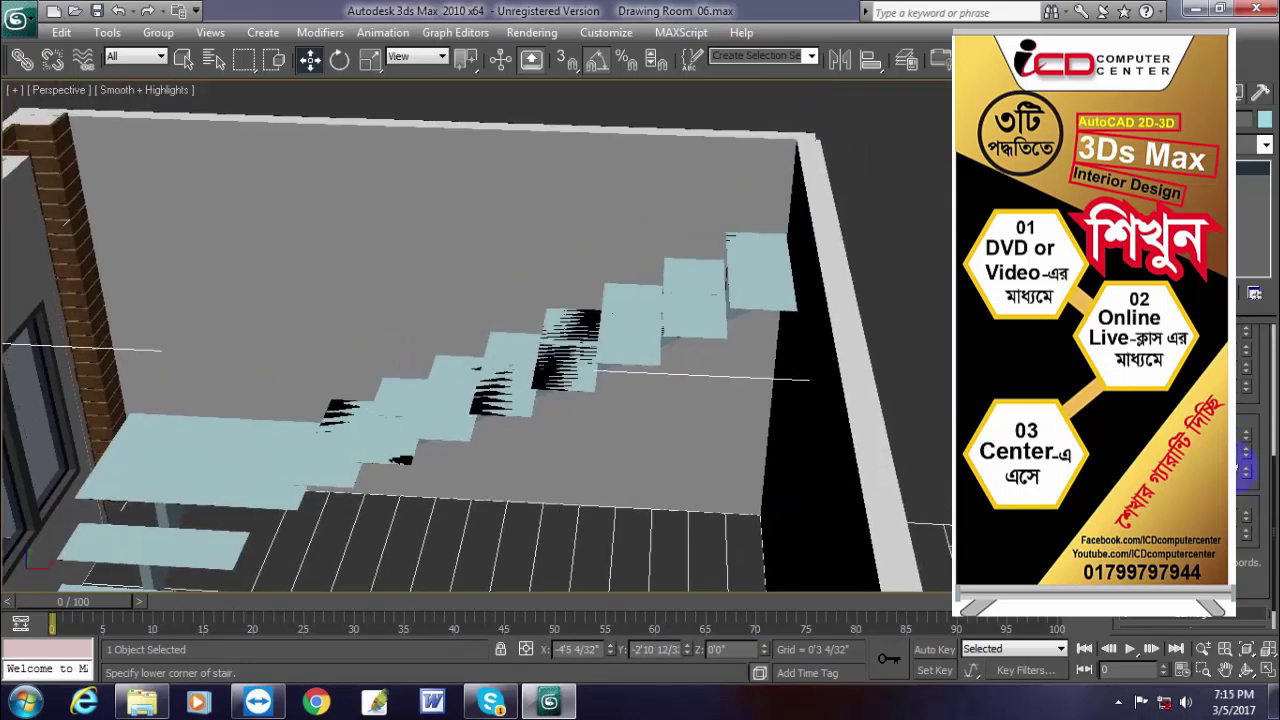
left_click_drag(1250, 455, 1249, 425)
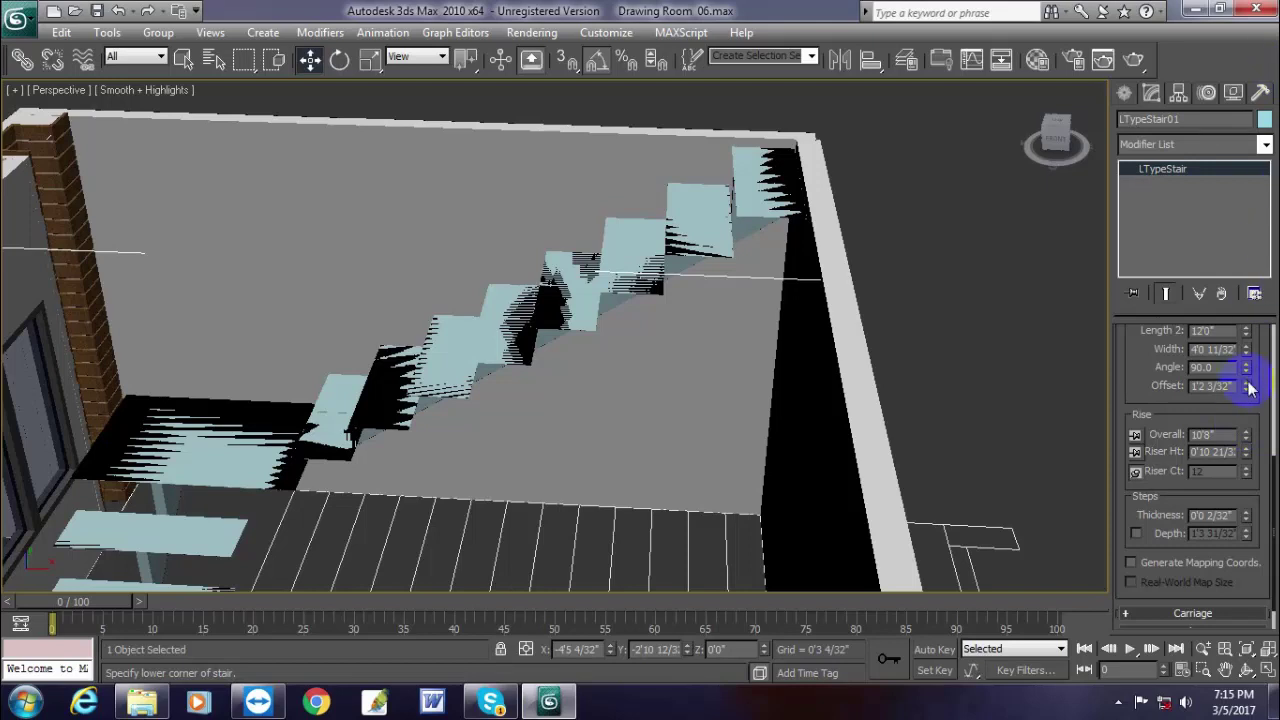
mouse_move(1248, 388)
left_mouse_down()
mouse_move(1246, 340)
mouse_move(1249, 406)
mouse_move(1255, 368)
mouse_move(1262, 402)
mouse_move(1264, 384)
left_mouse_up()
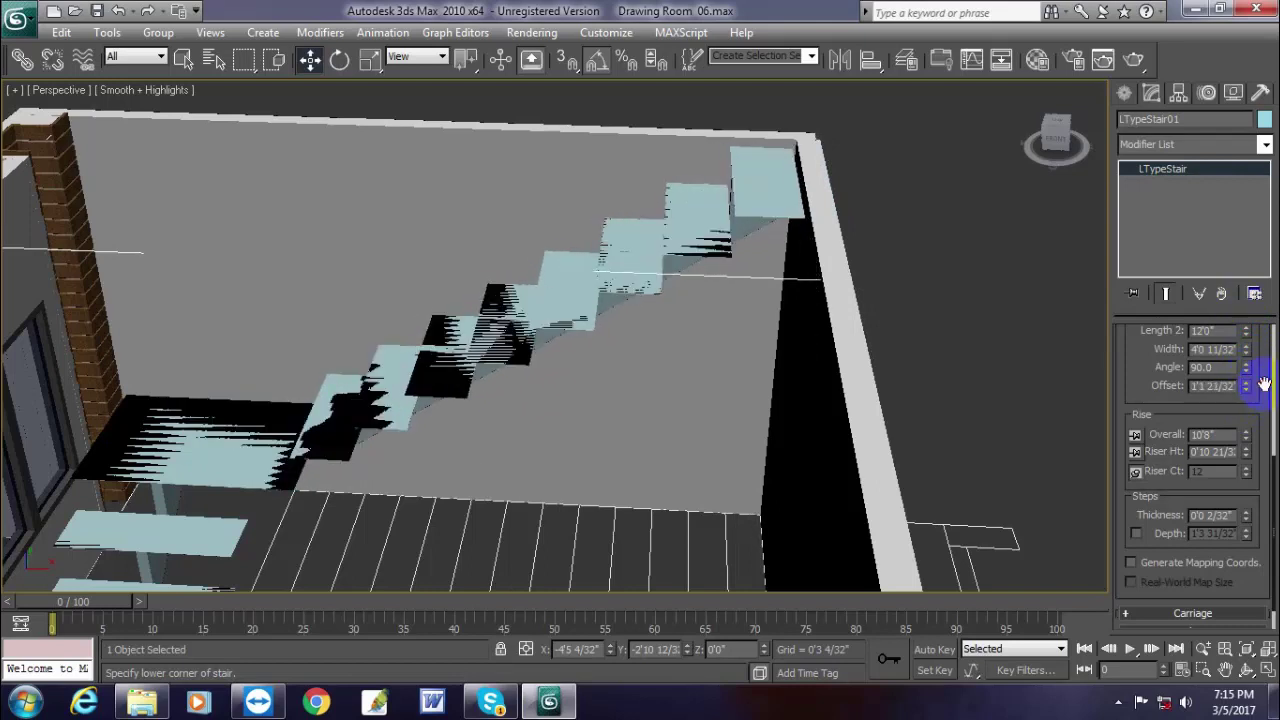
- Set the overall rise of the L-type stair to 10'0"
left_click_drag(1245, 440, 1245, 422)
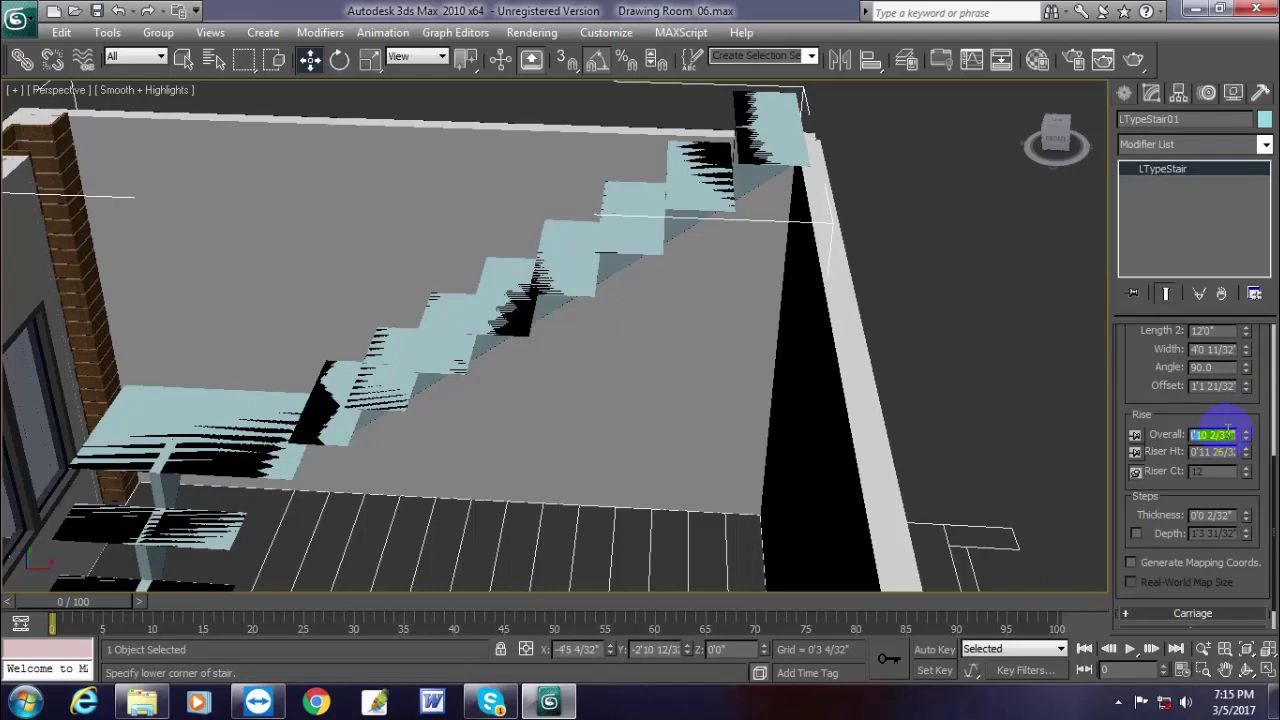
left_click(1226, 431)
type("12'0")
key("Return")
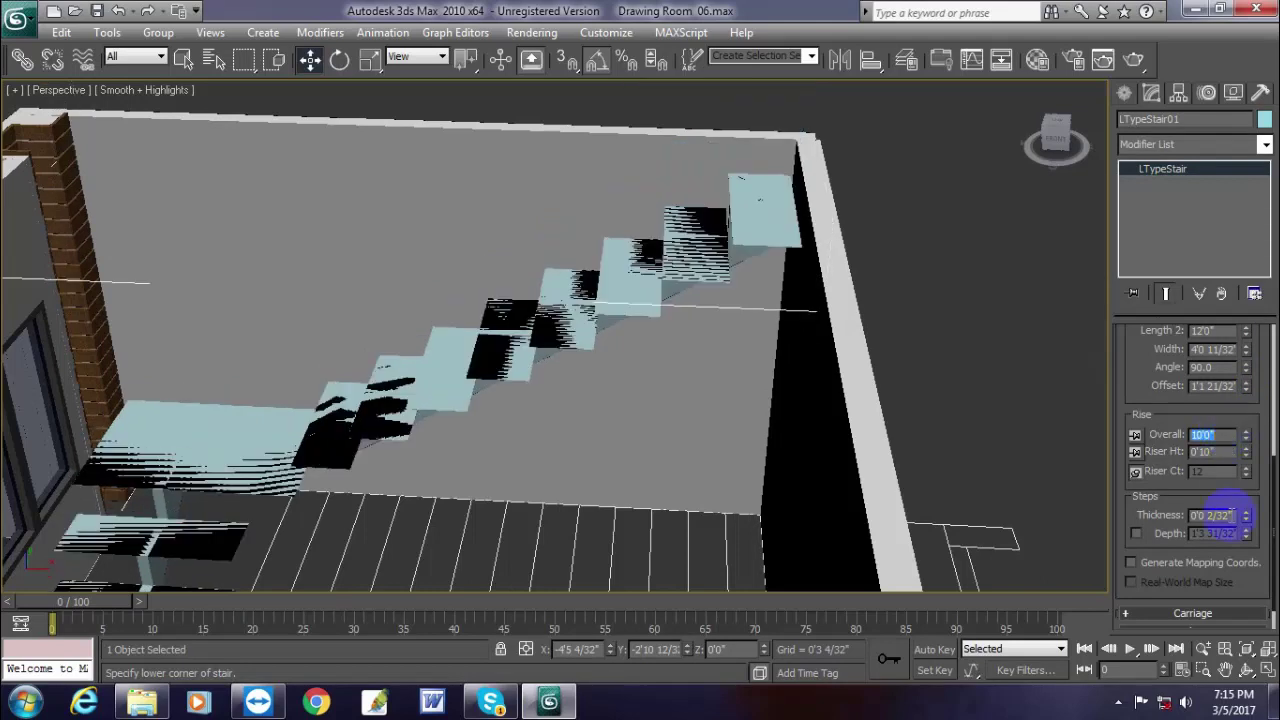
- Try a riser height of 6" on the L-type stair
left_click(1222, 453)
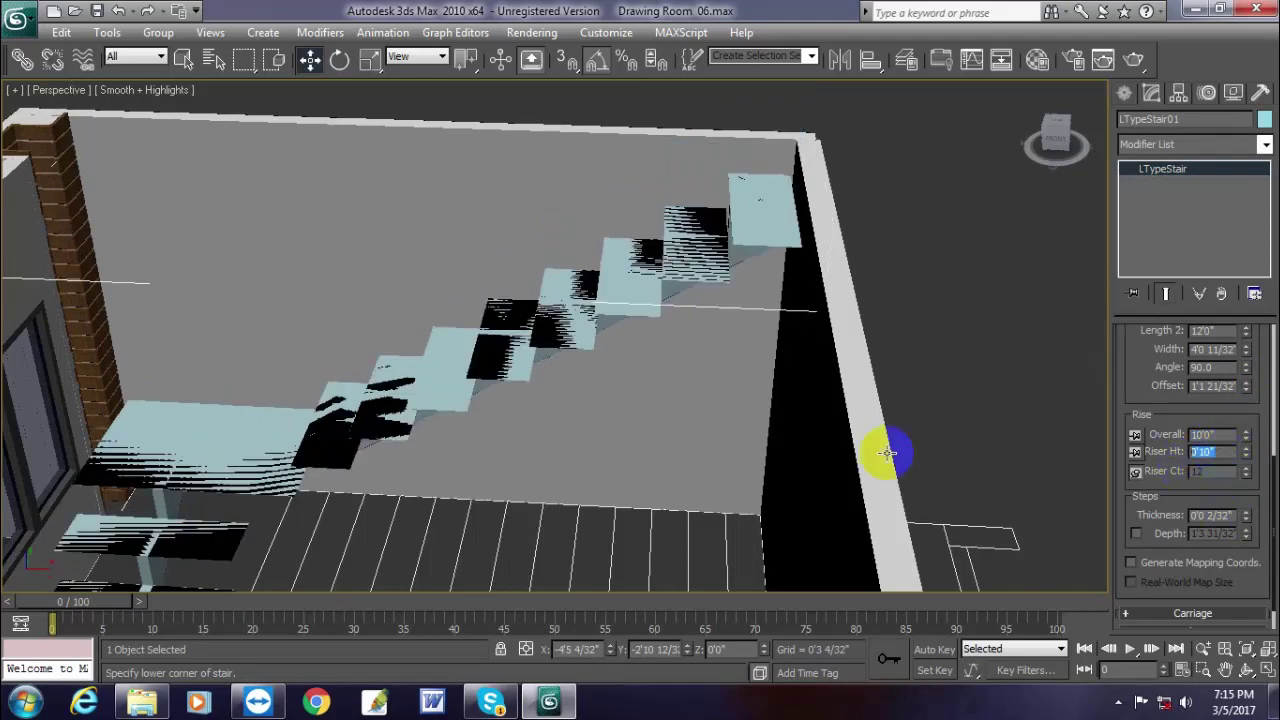
type("6")
key("Return")
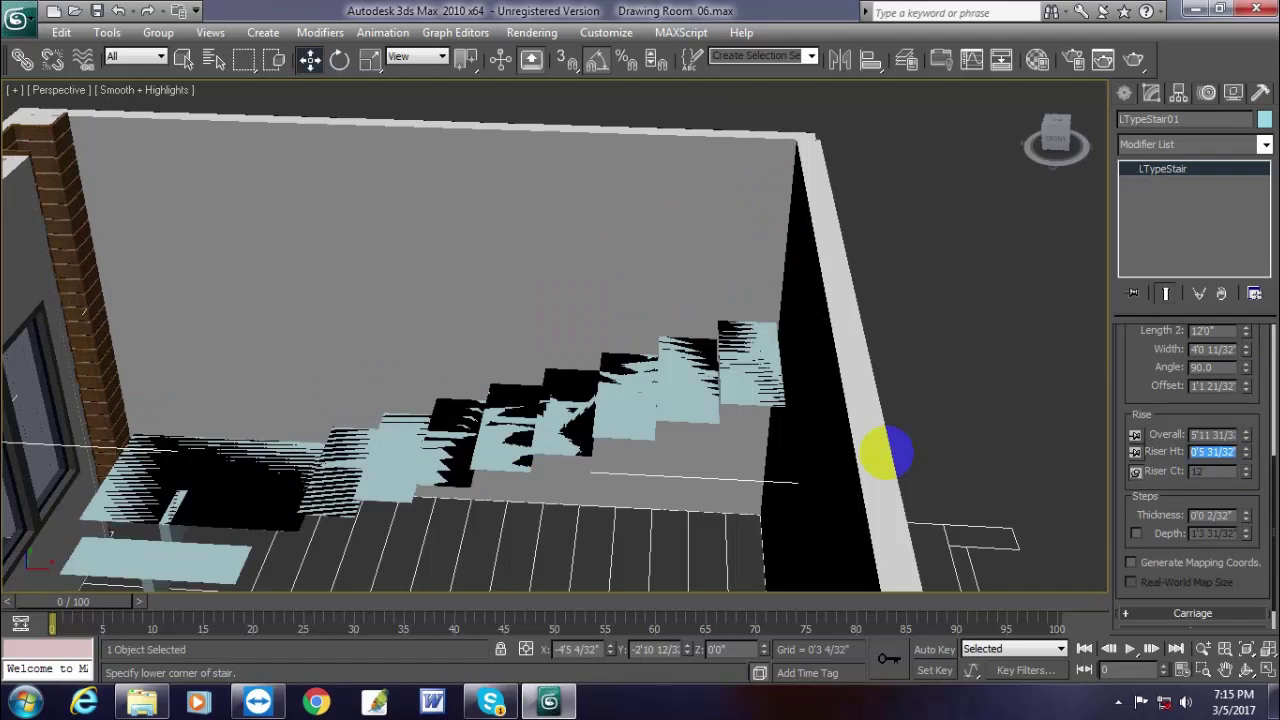
- Make the riser count editable in place of the overall rise, and set it to 19
left_click(1222, 434)
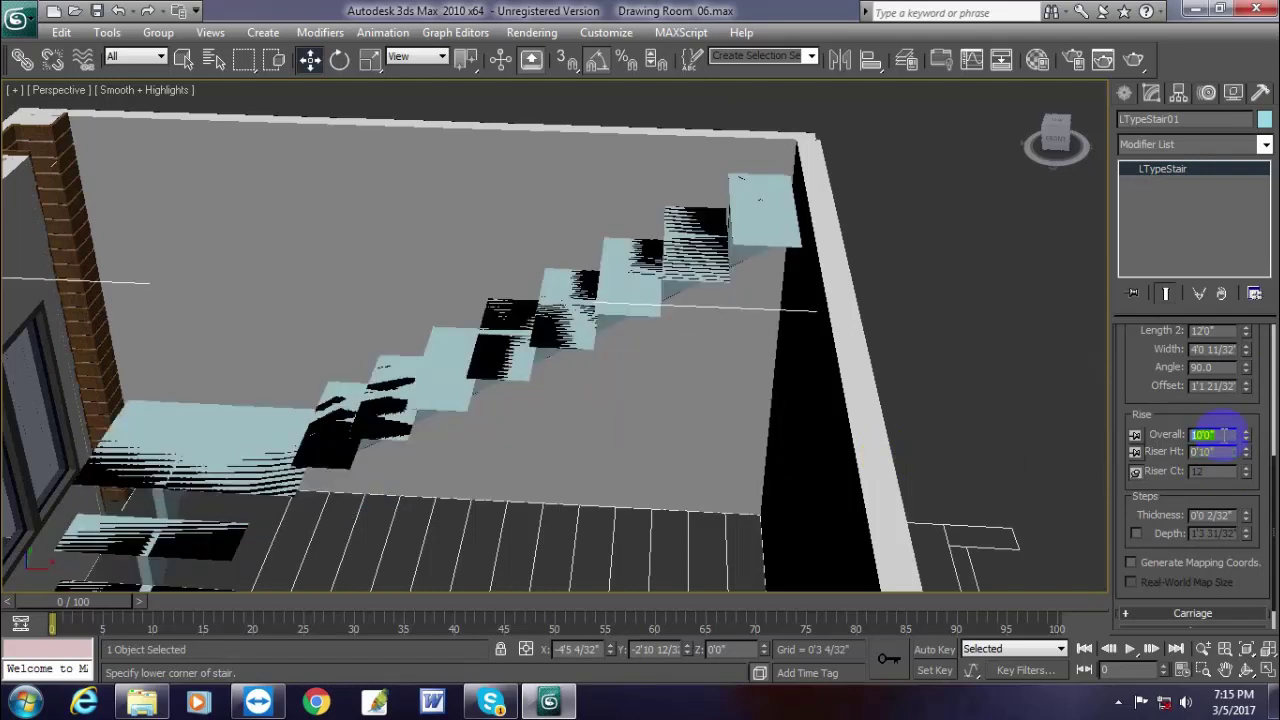
key("Tab")
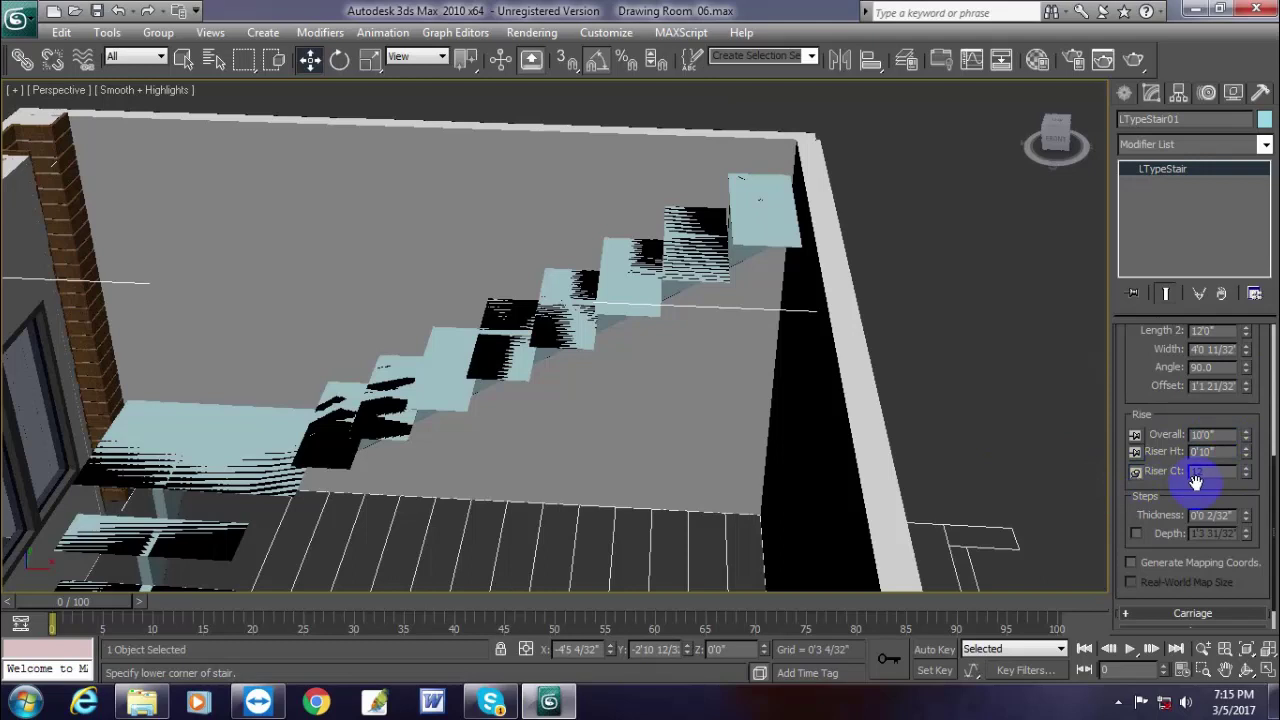
left_click(1136, 434)
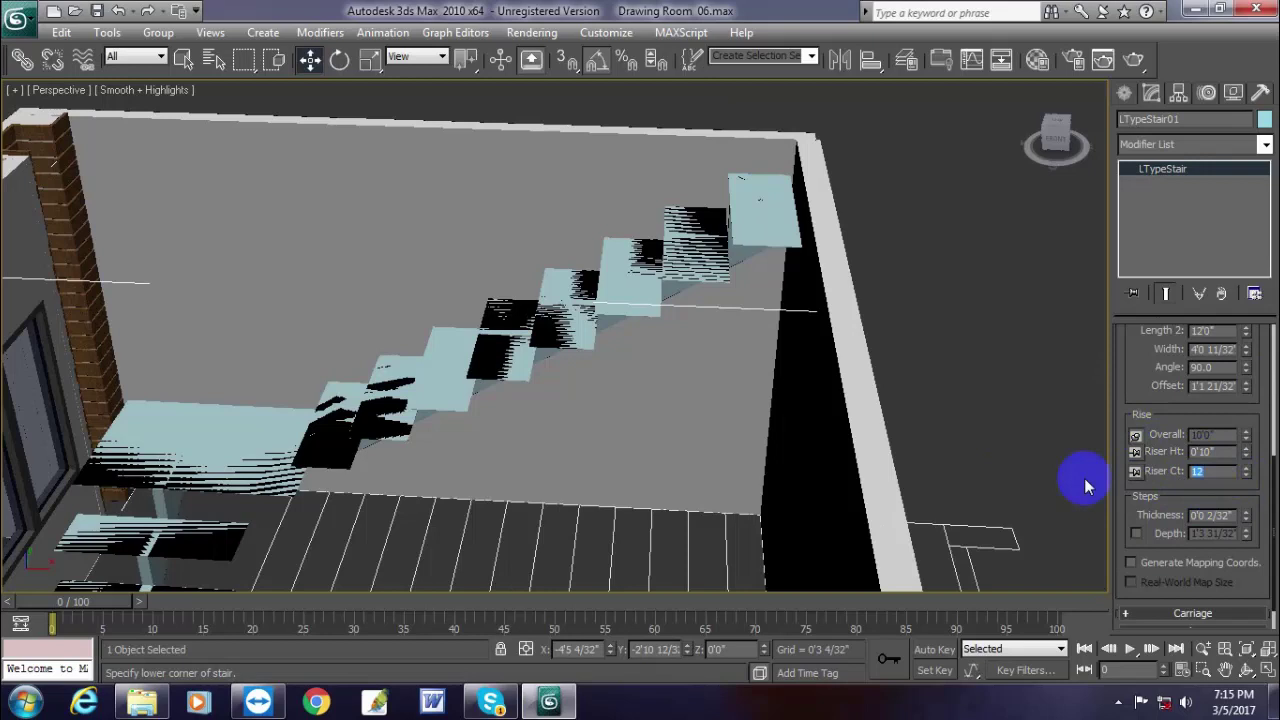
type("19")
key("Return")
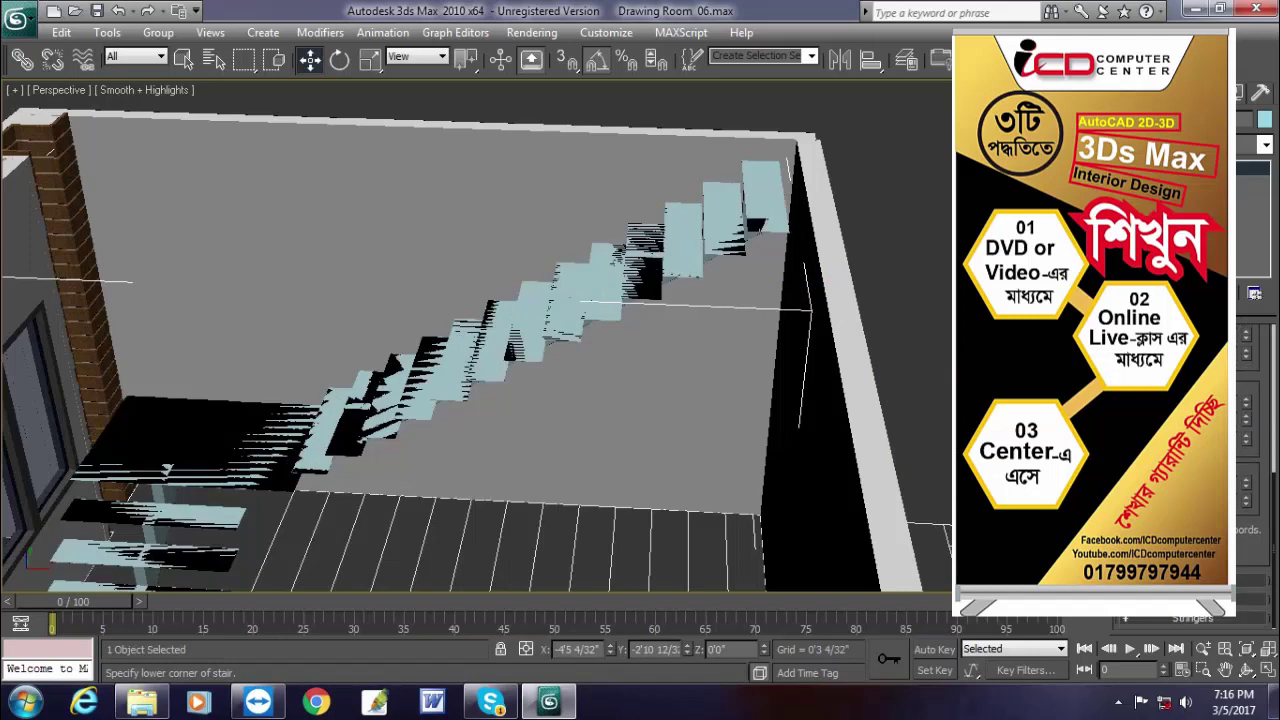
- Examine the stair's upper flight, its open treads and how it meets the surrounding walls in the Perspective view
left_click_drag(1240, 555, 1252, 614)
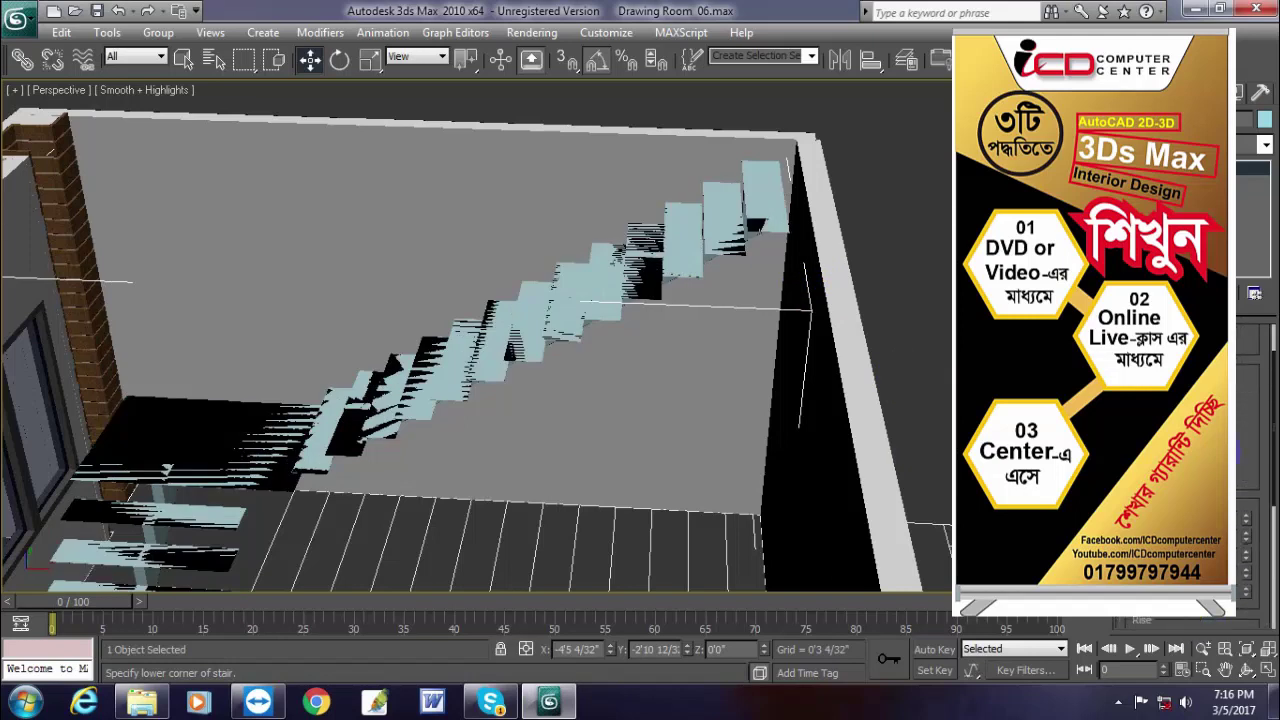
left_click_drag(1254, 399, 1243, 505)
middle_click_drag(518, 328, 549, 394)
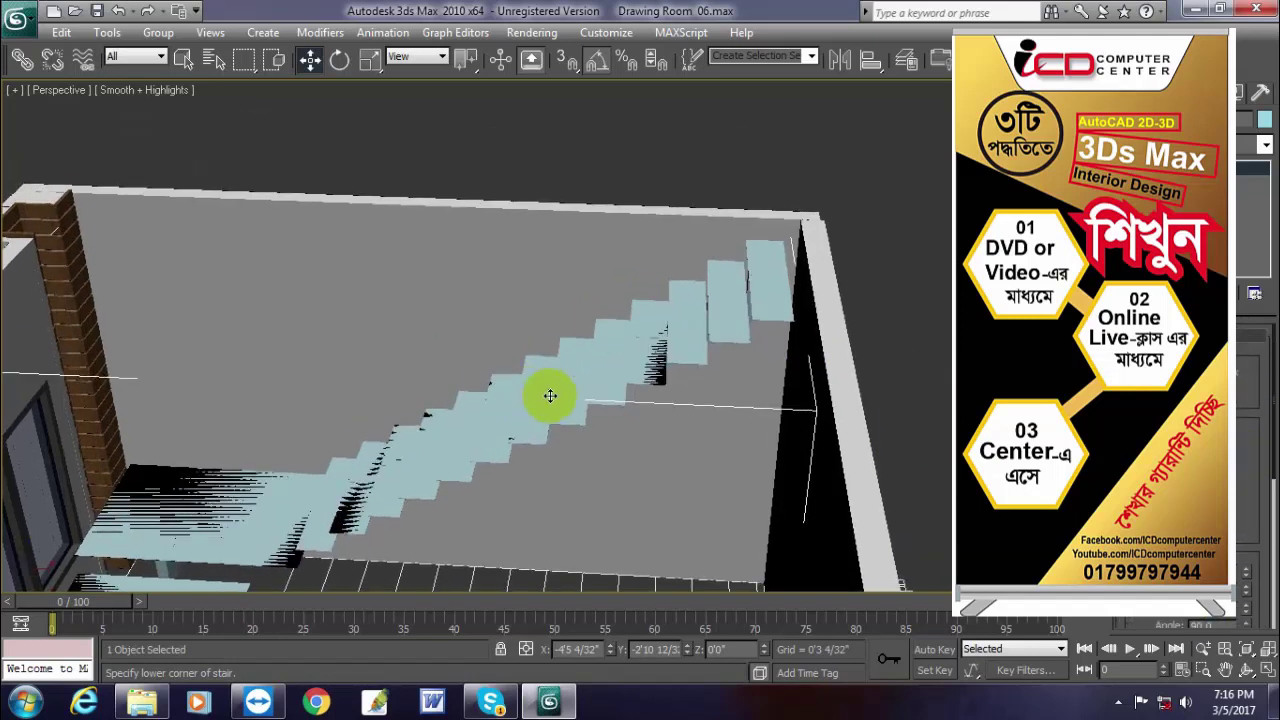
middle_click_drag(500, 540, 634, 434)
scroll(650, 419, "up", 3)
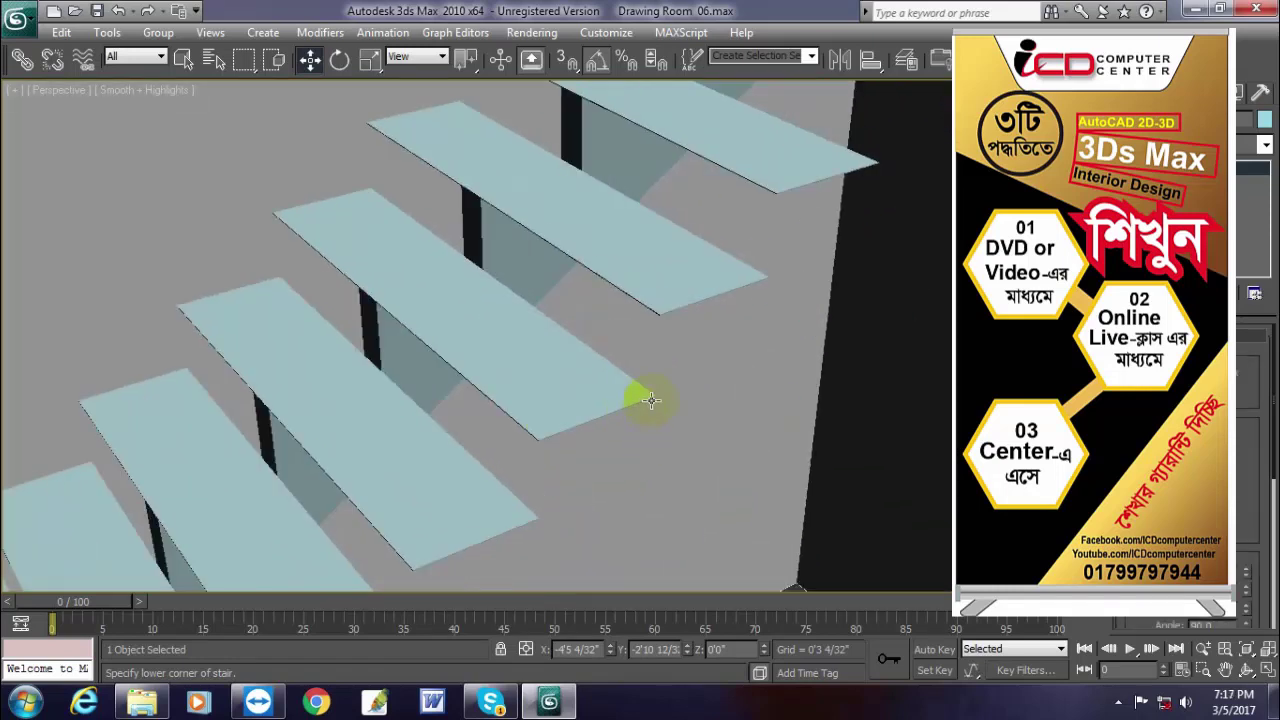
middle_click_drag(640, 400, 628, 467)
scroll(628, 467, "down", 5)
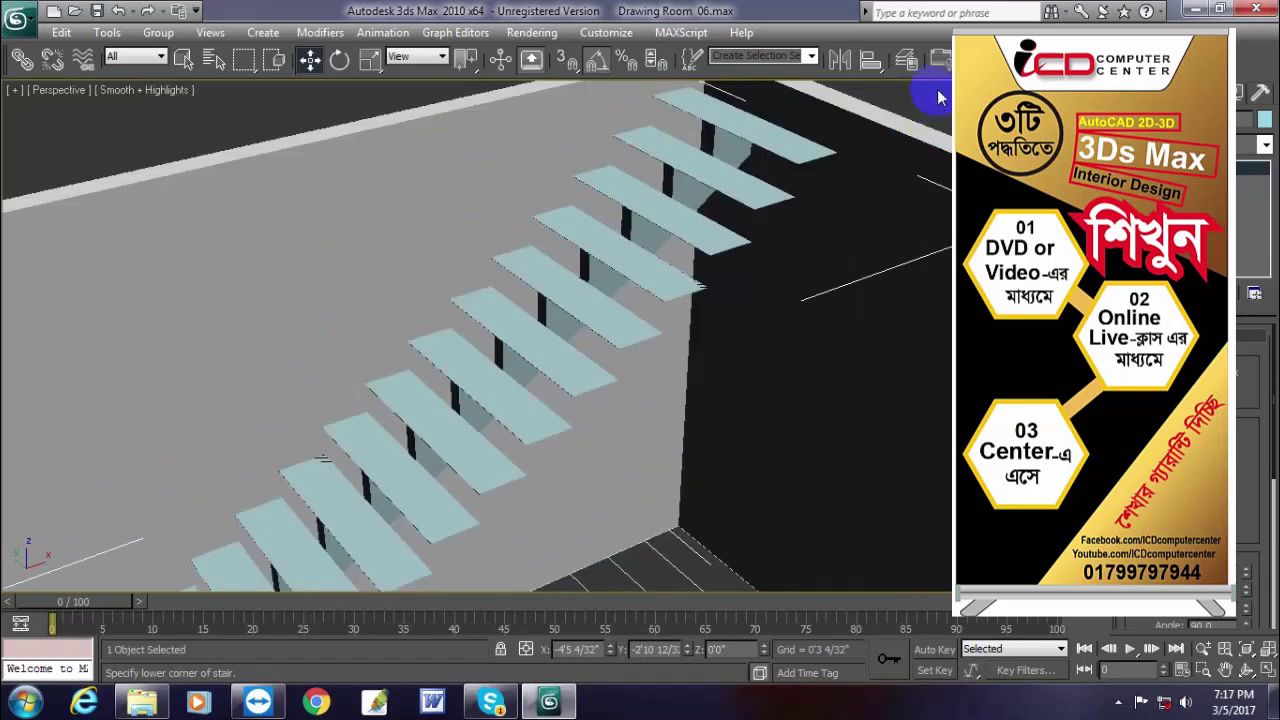
scroll(770, 150, "up", 3)
left_click(766, 155)
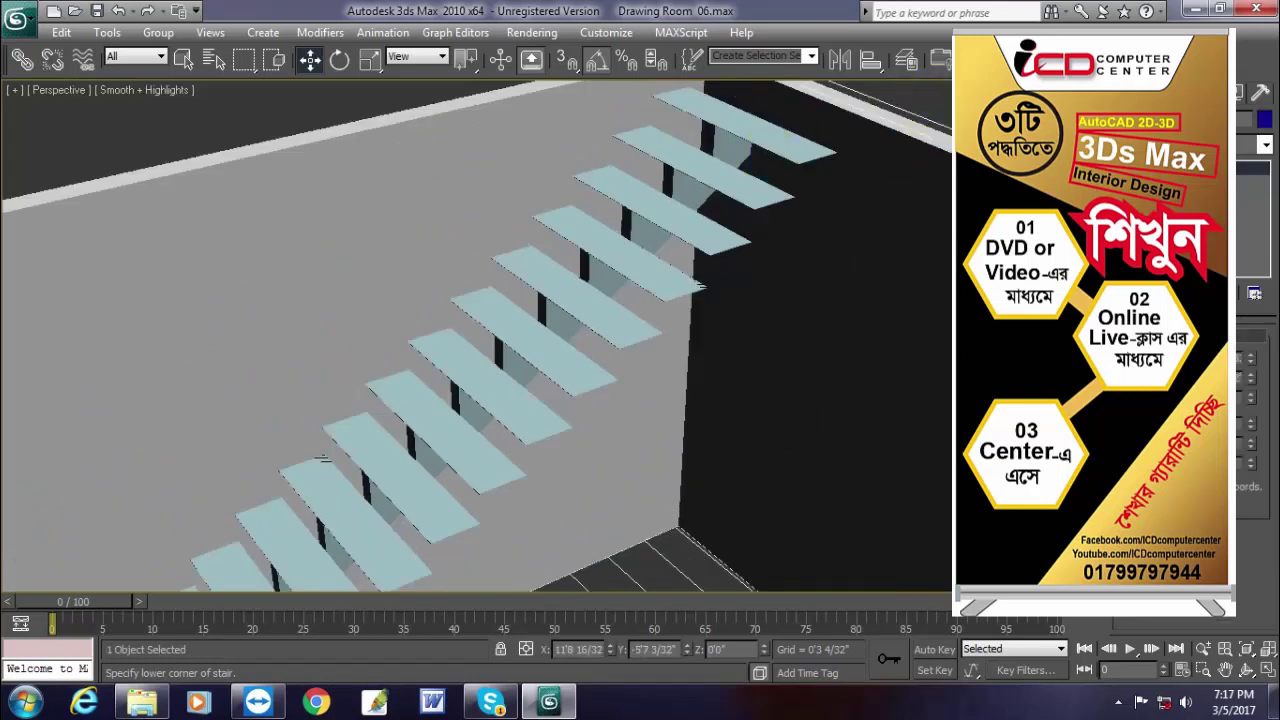
left_click(711, 243)
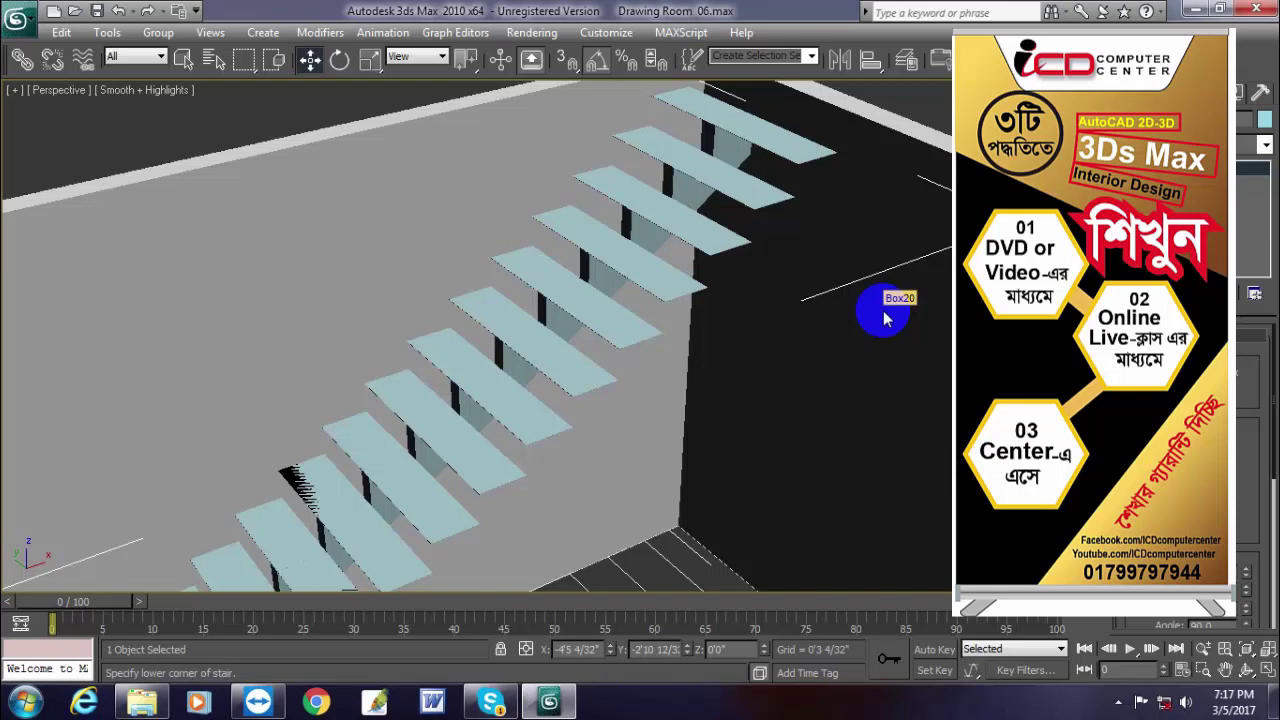
scroll(891, 277, "down", 3)
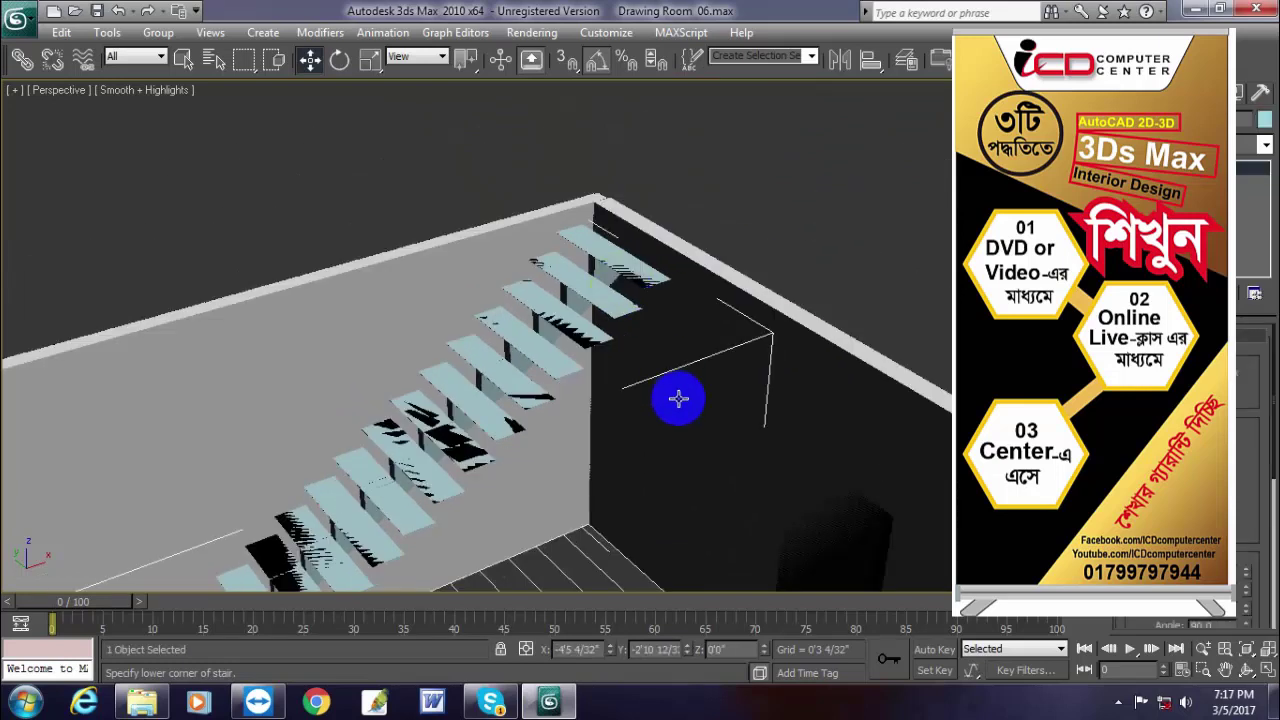
scroll(678, 400, "up", 2)
scroll(900, 194, "down", 2)
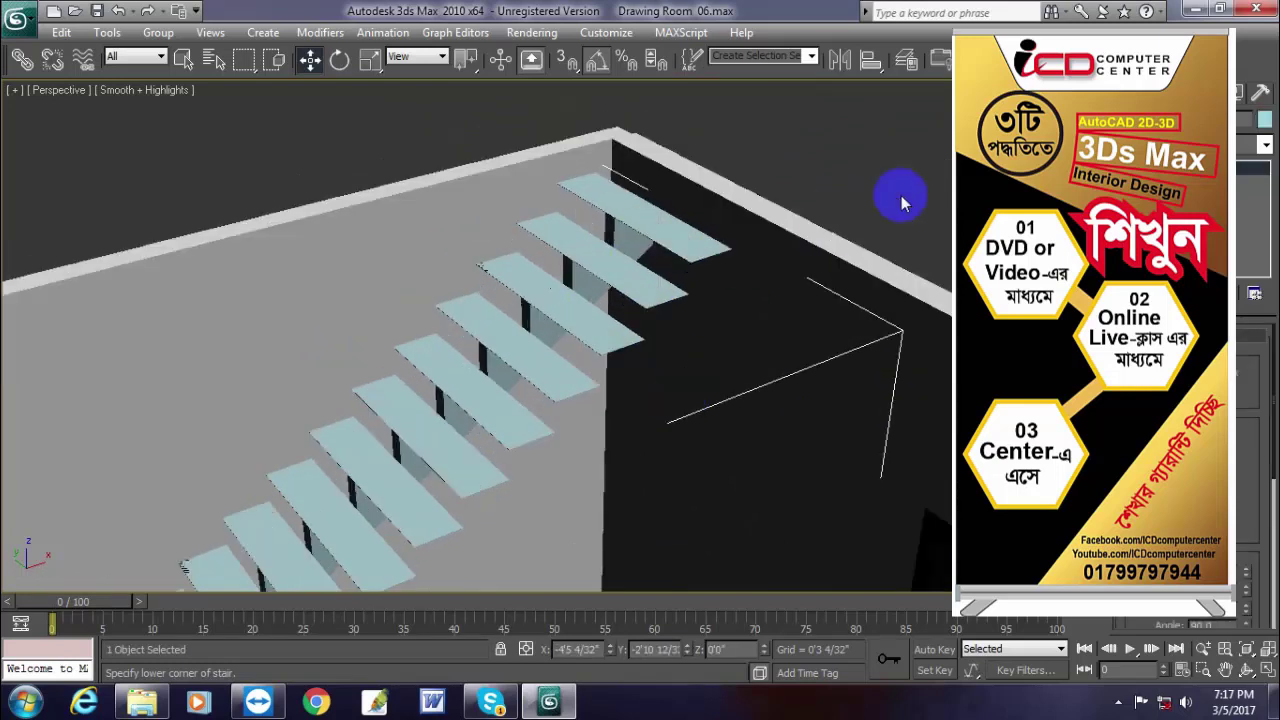
scroll(712, 346, "up", 1)
scroll(785, 304, "down", 2)
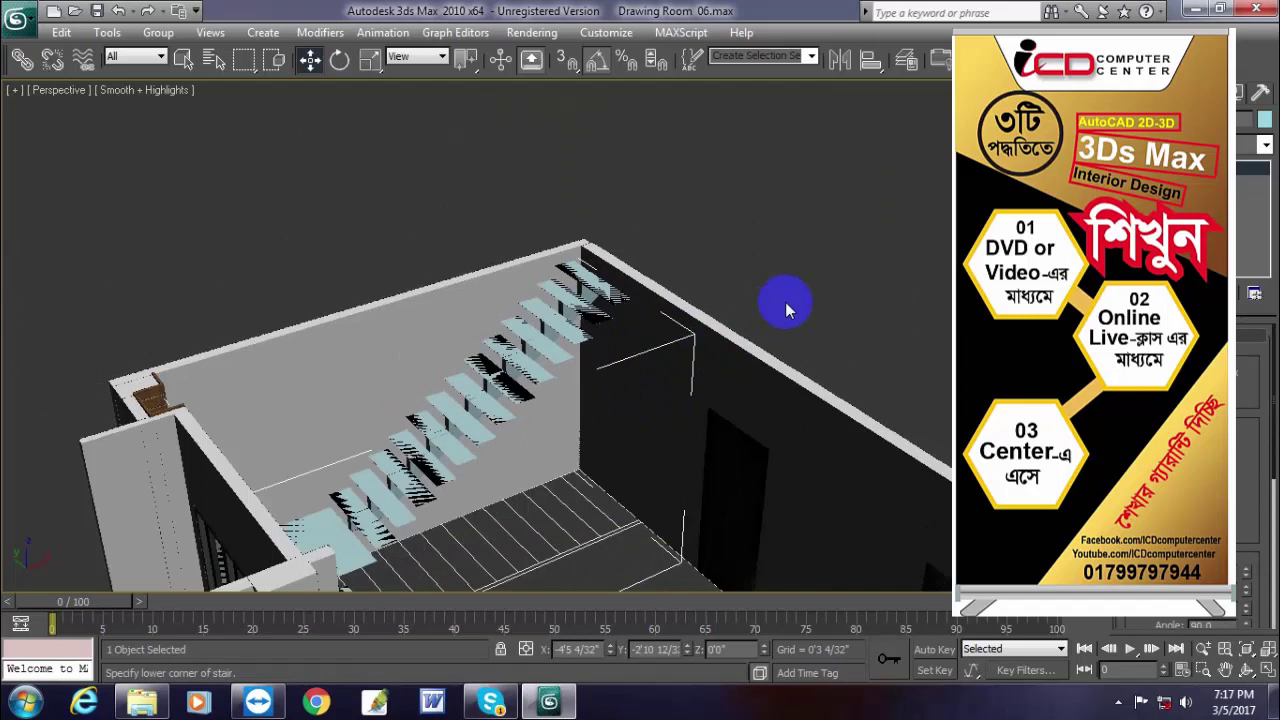
- Change the stair from open treads to a closed form with solid risers and a sloped underside, and deselect it
scroll(623, 323, "up", 3)
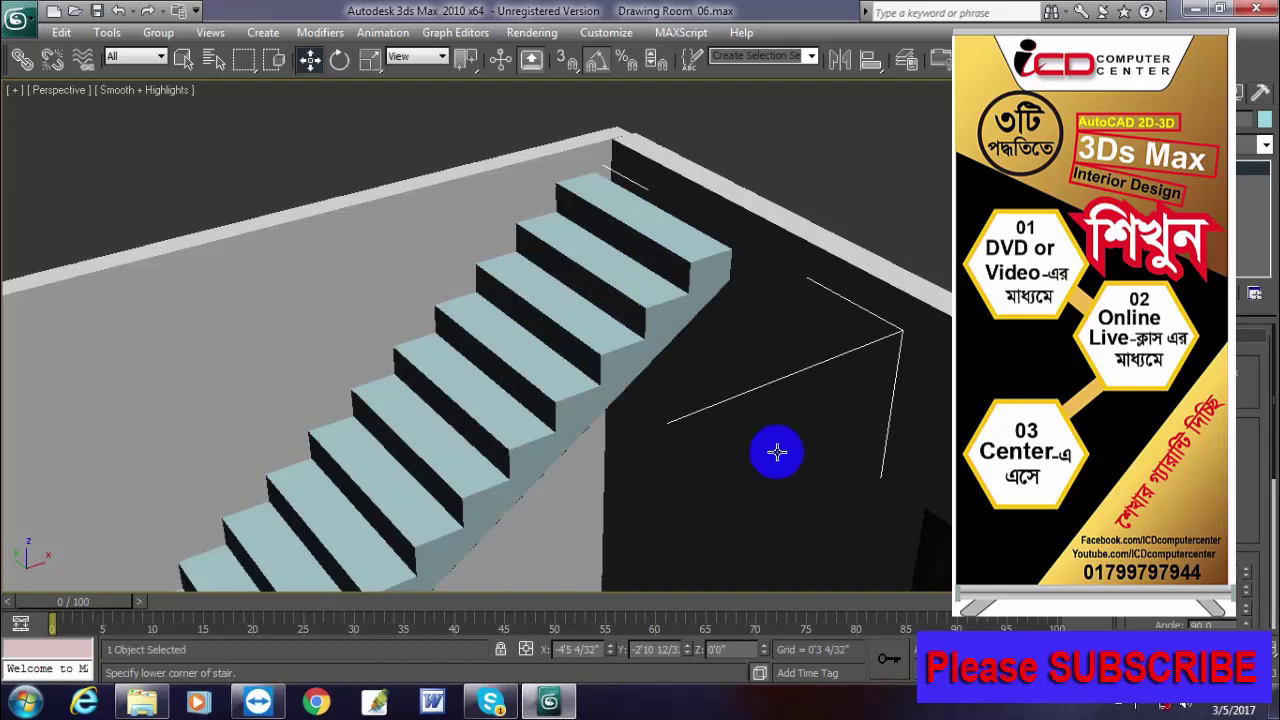
scroll(646, 437, "down", 5)
scroll(615, 405, "up", 4)
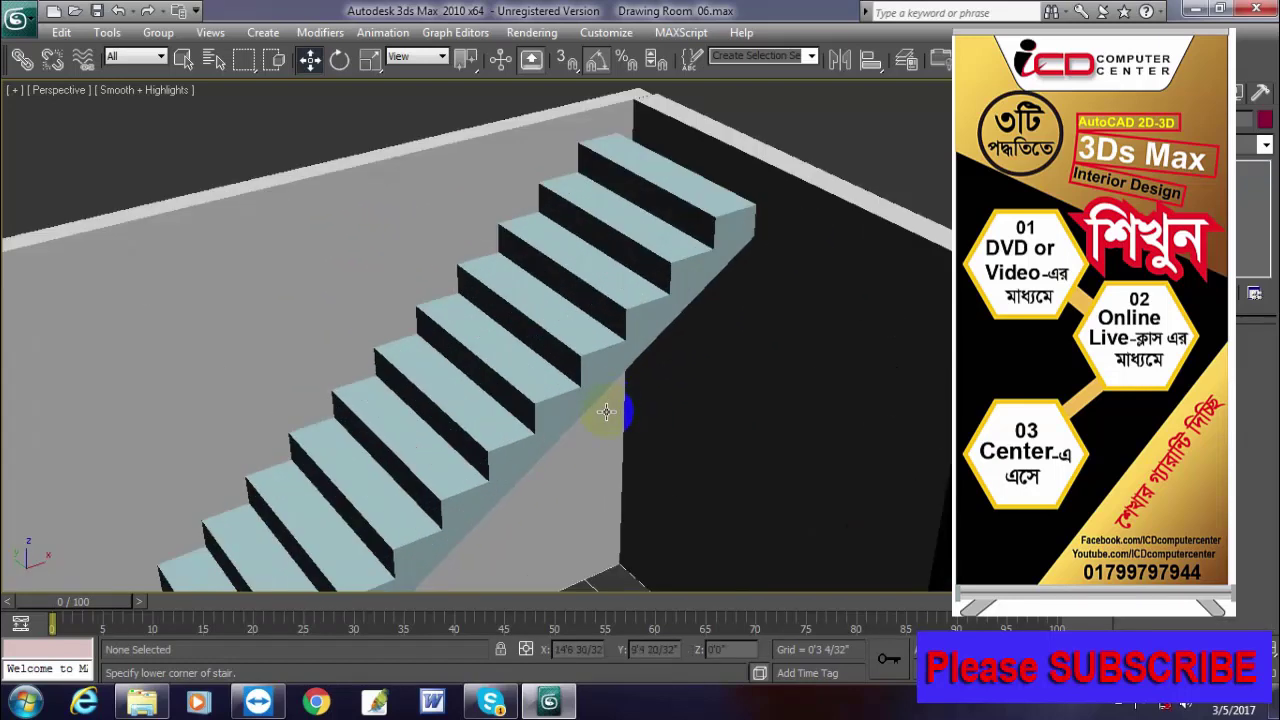
- Select the L-type stair and adjust its layout offset to 1'1 21/32"
left_click(611, 296)
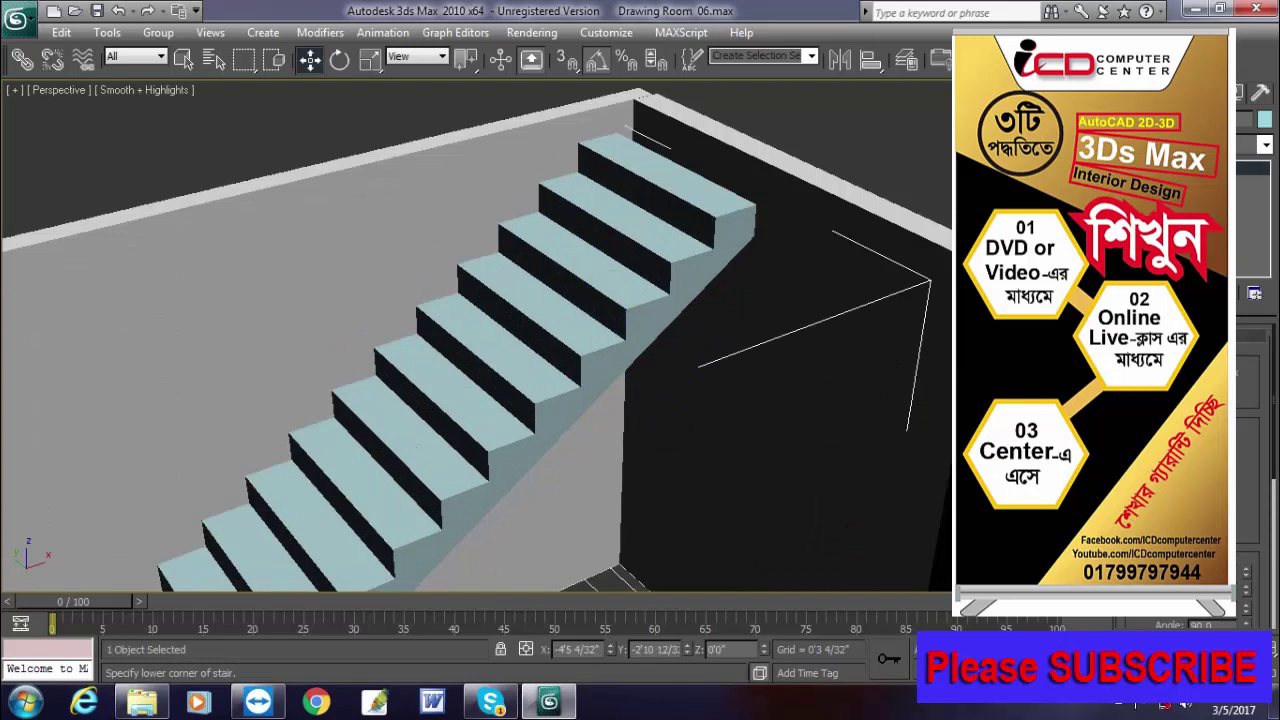
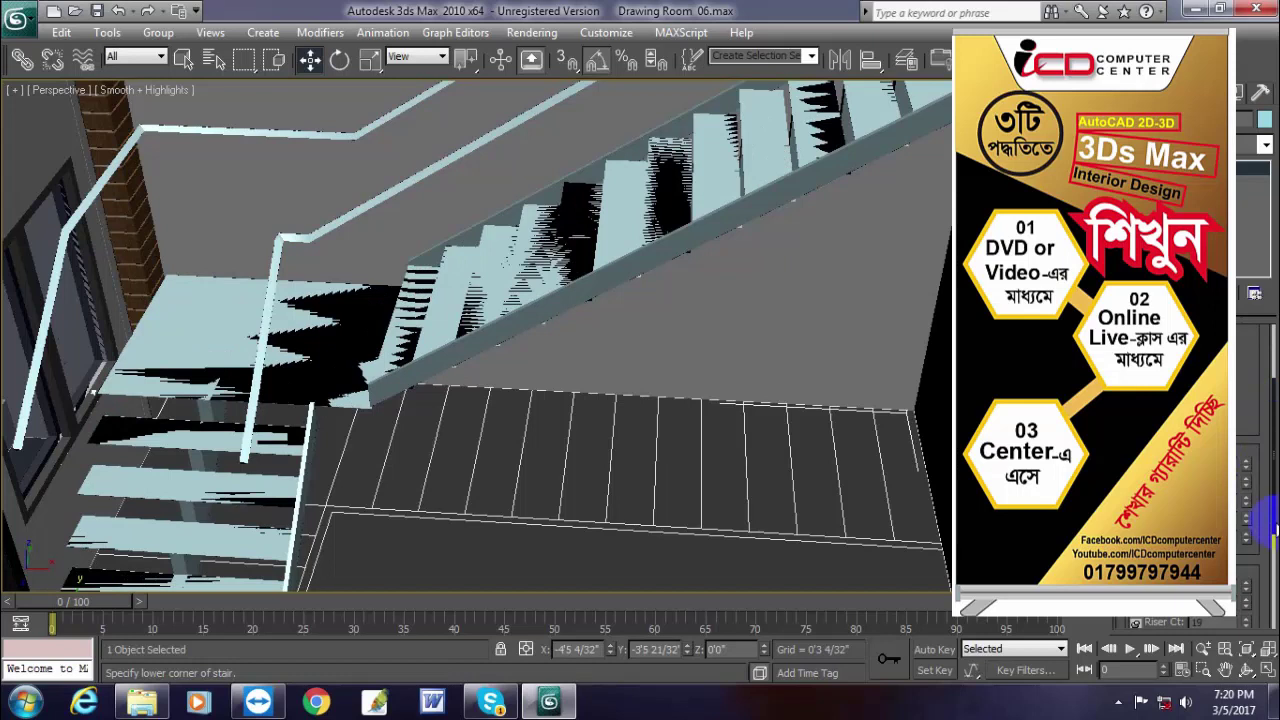
left_click(1246, 538)
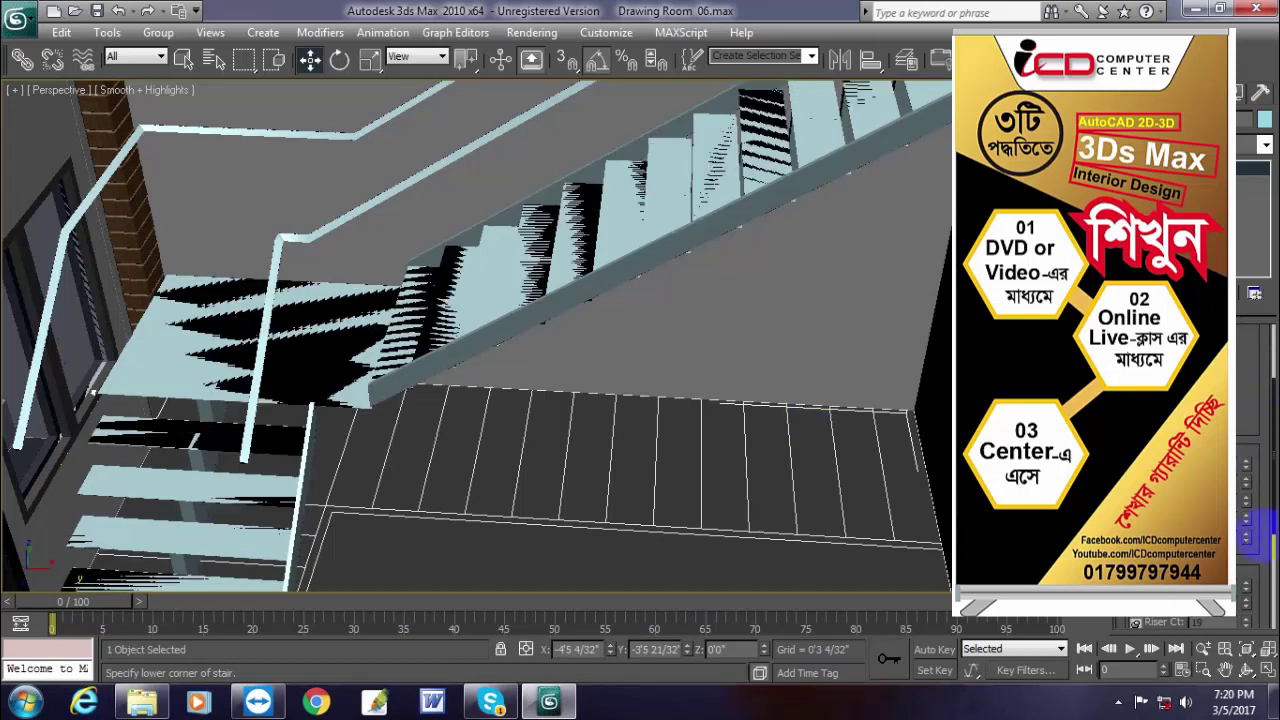
left_click(1248, 537)
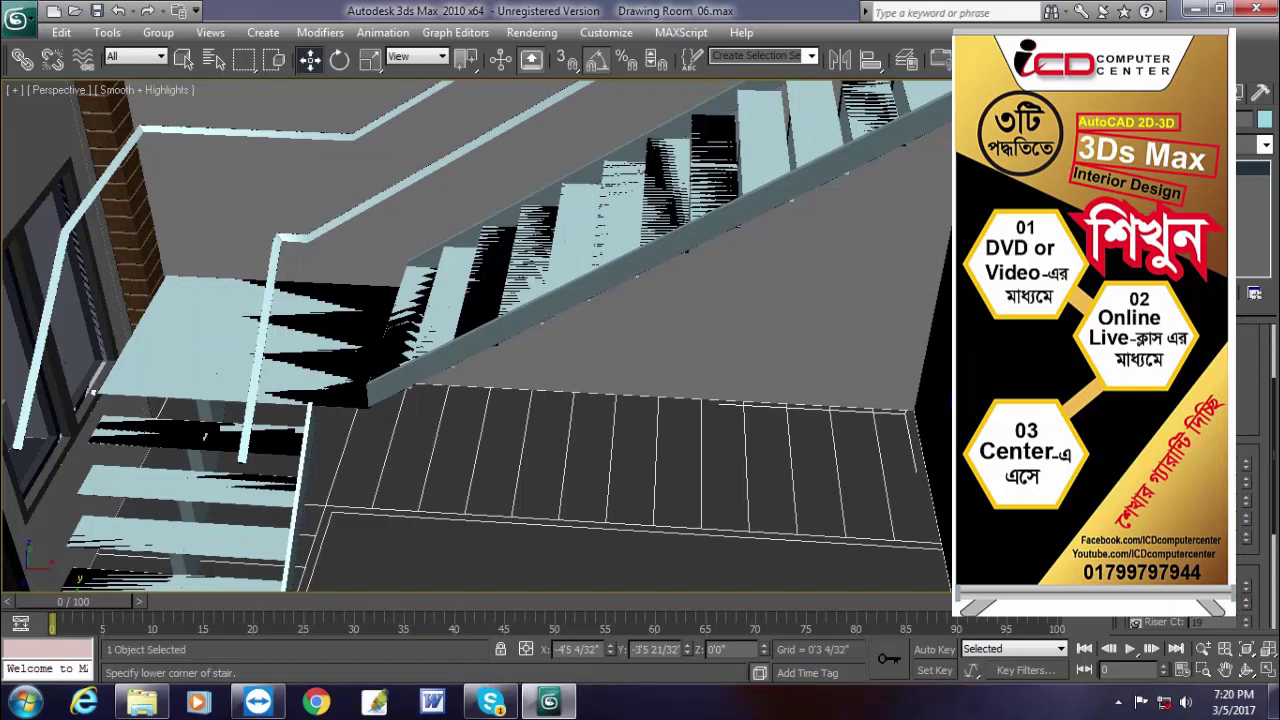
mouse_move(672, 420)
middle_mouse_down("alt")
mouse_move(749, 414)
mouse_move(650, 425)
middle_mouse_up("alt")
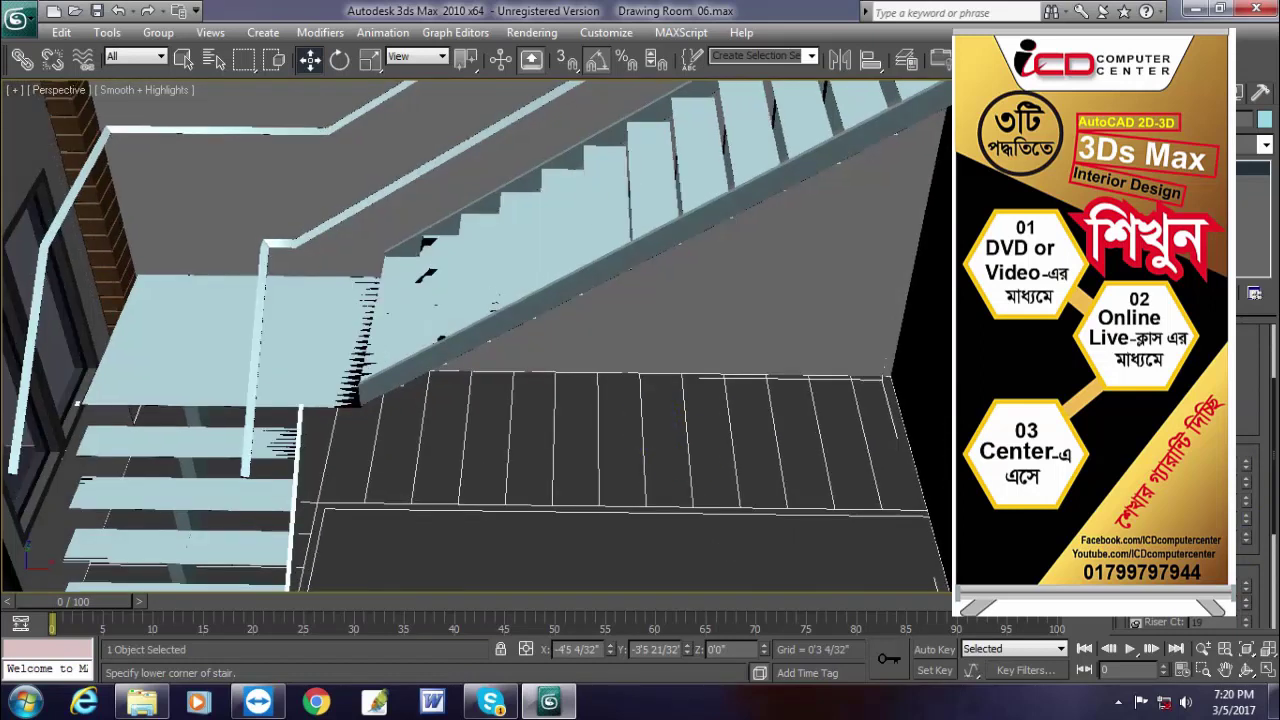
- Set the thickness of the stair's steps to 0'1 30/32"
left_click_drag(1240, 622, 1240, 517)
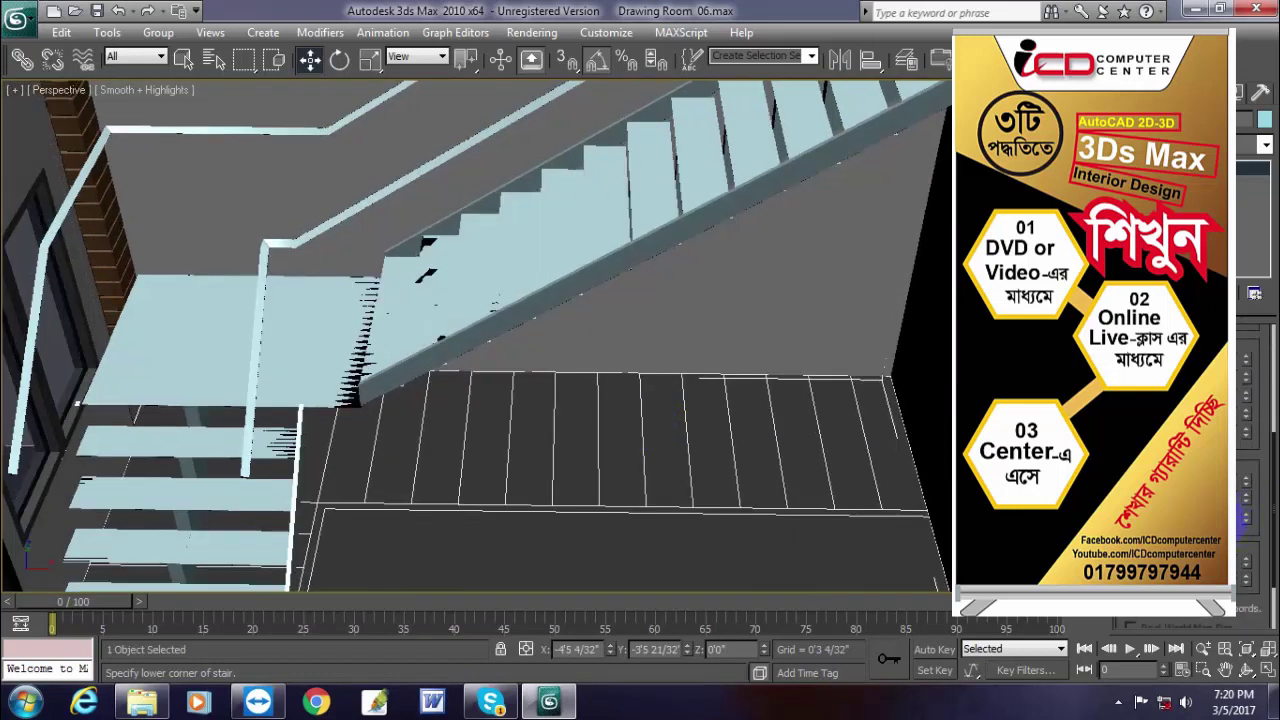
scroll(1240, 520, "down", 2)
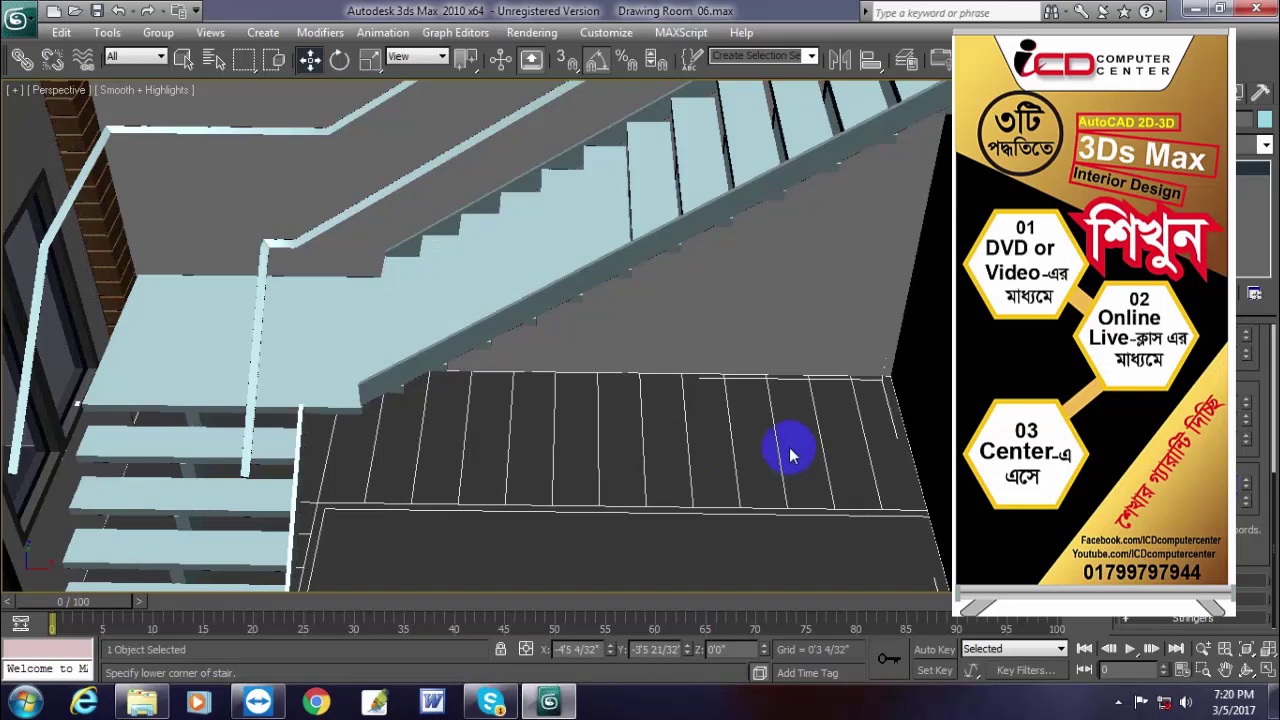
middle_click_drag(786, 449, 851, 431, "alt")
scroll(643, 377, "up", 6)
middle_click_drag(579, 301, 601, 376)
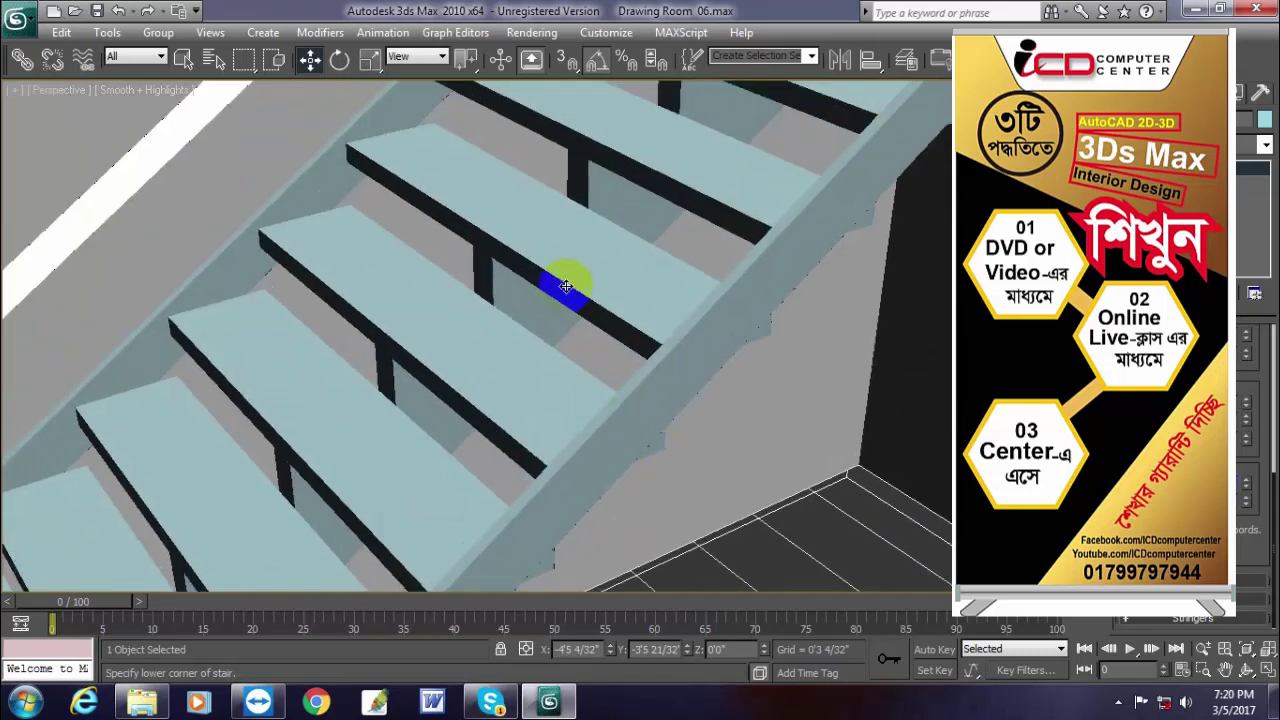
scroll(566, 285, "up", 3)
scroll(566, 285, "down", 3)
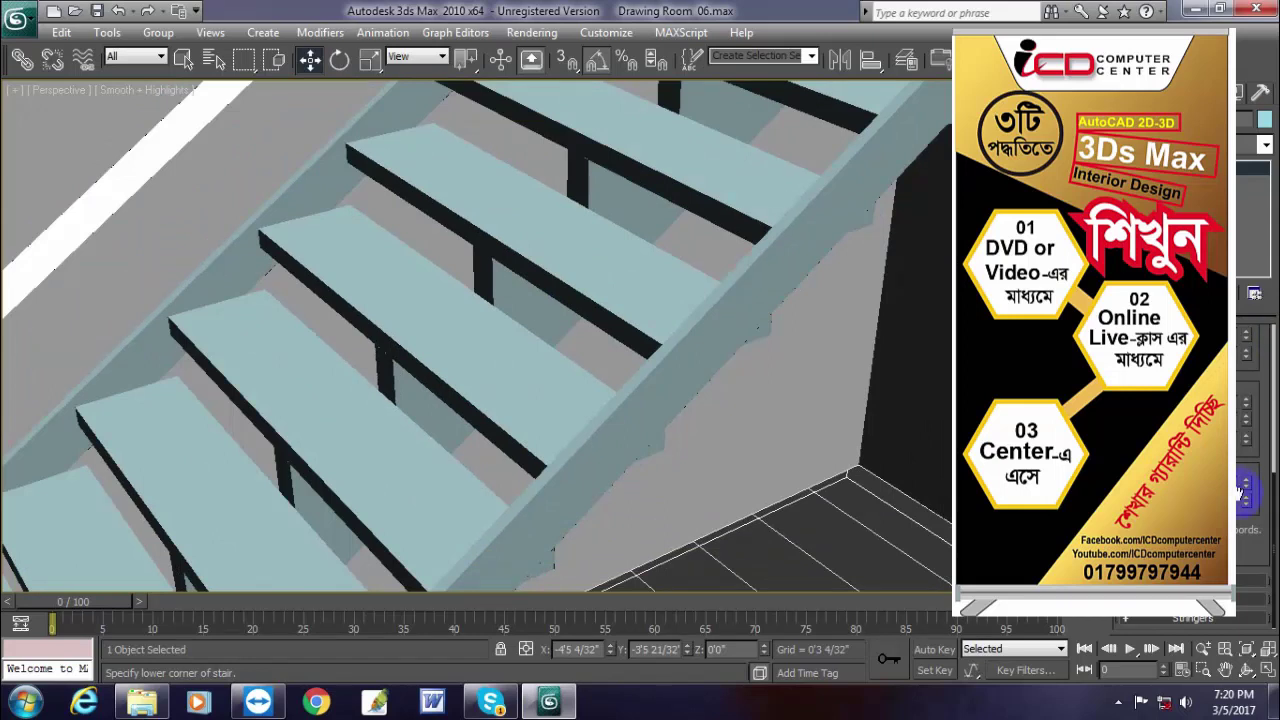
mouse_move(1247, 486)
left_mouse_down()
mouse_move(1248, 338)
mouse_move(1243, 477)
left_mouse_up()
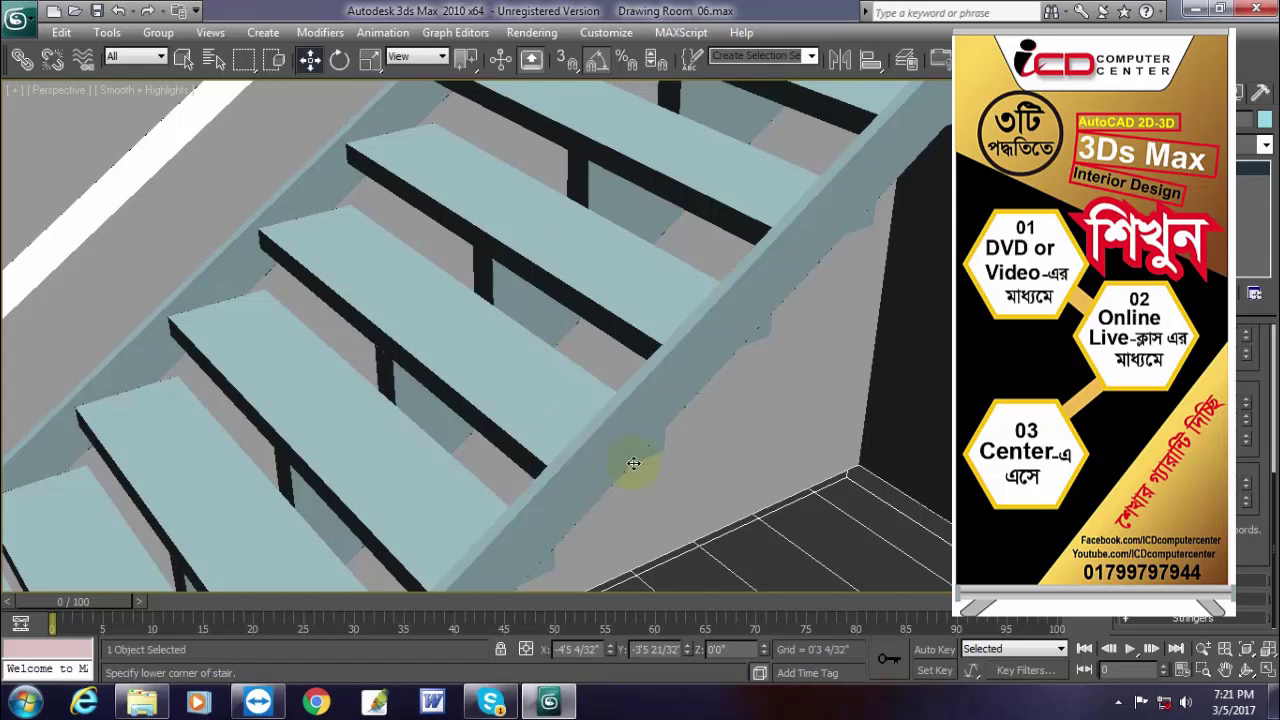
- Reselect the L-type stair, set its step depth to 0'10", and deselect it
scroll(623, 429, "down", 4)
middle_click_drag(581, 389, 600, 449, "alt")
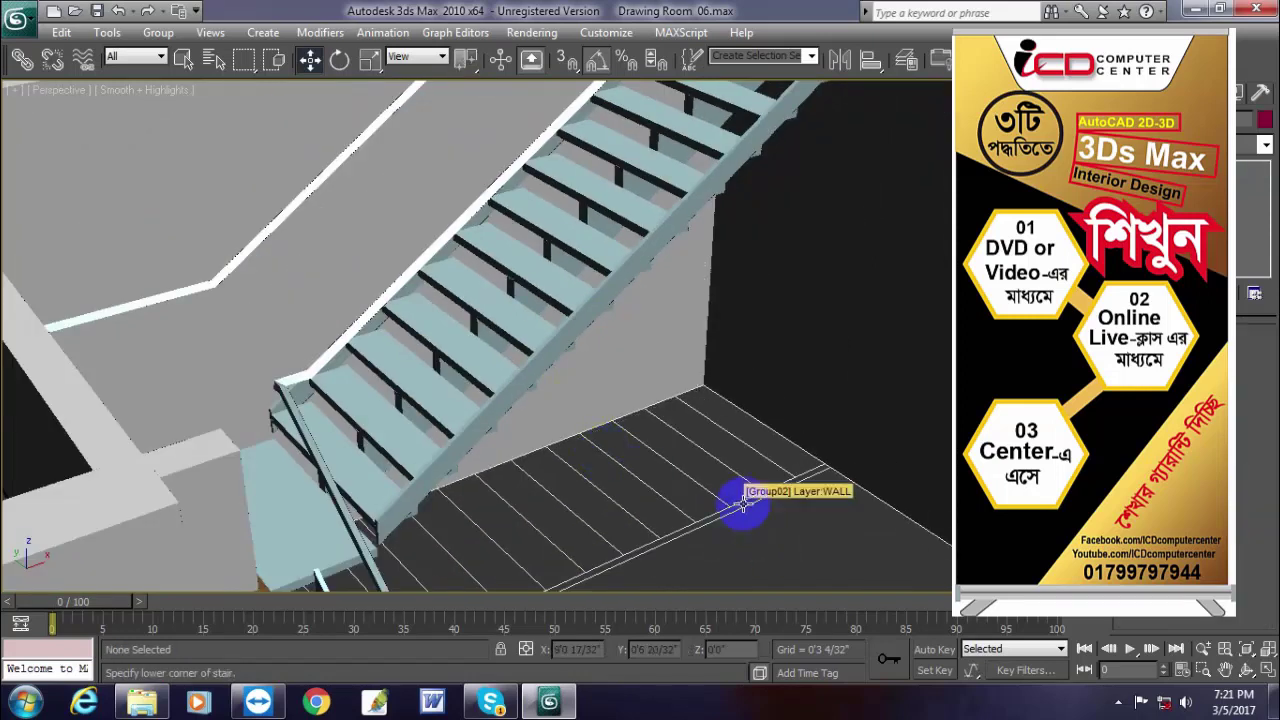
left_click(569, 307)
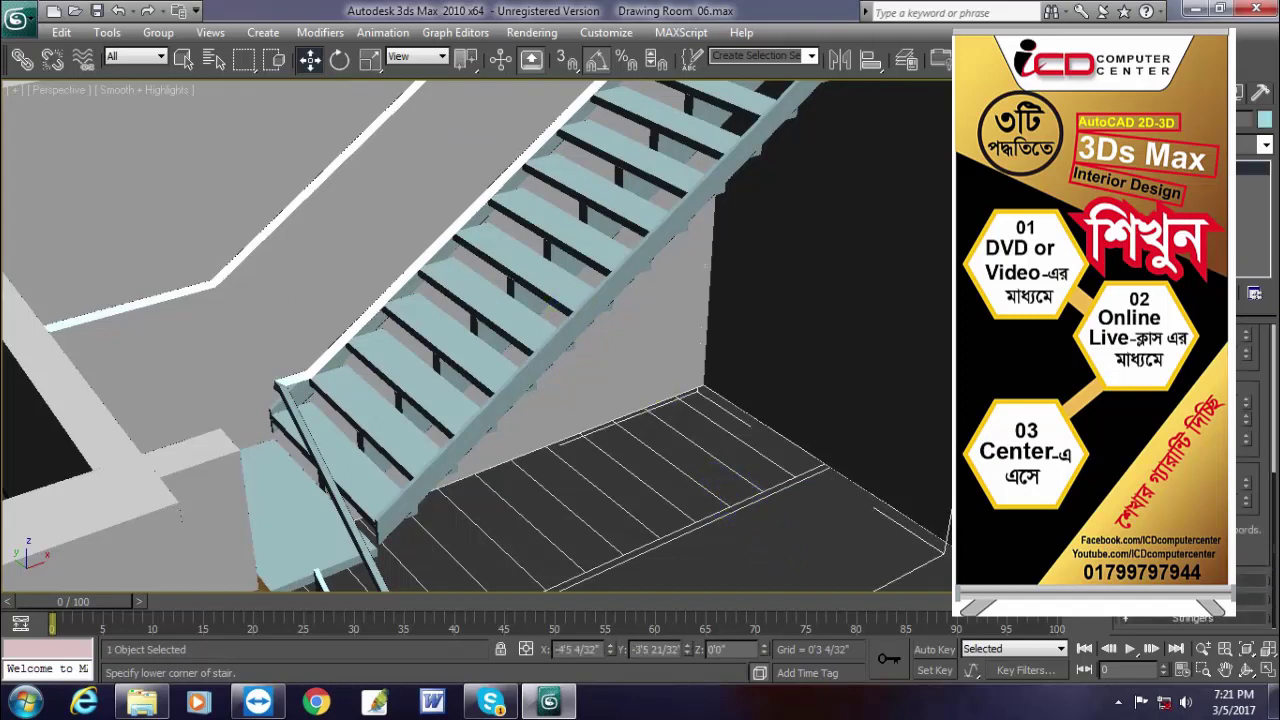
mouse_move(1247, 502)
left_mouse_down()
mouse_move(1240, 423)
mouse_move(1245, 548)
mouse_move(1246, 496)
left_mouse_up()
left_click(1247, 510)
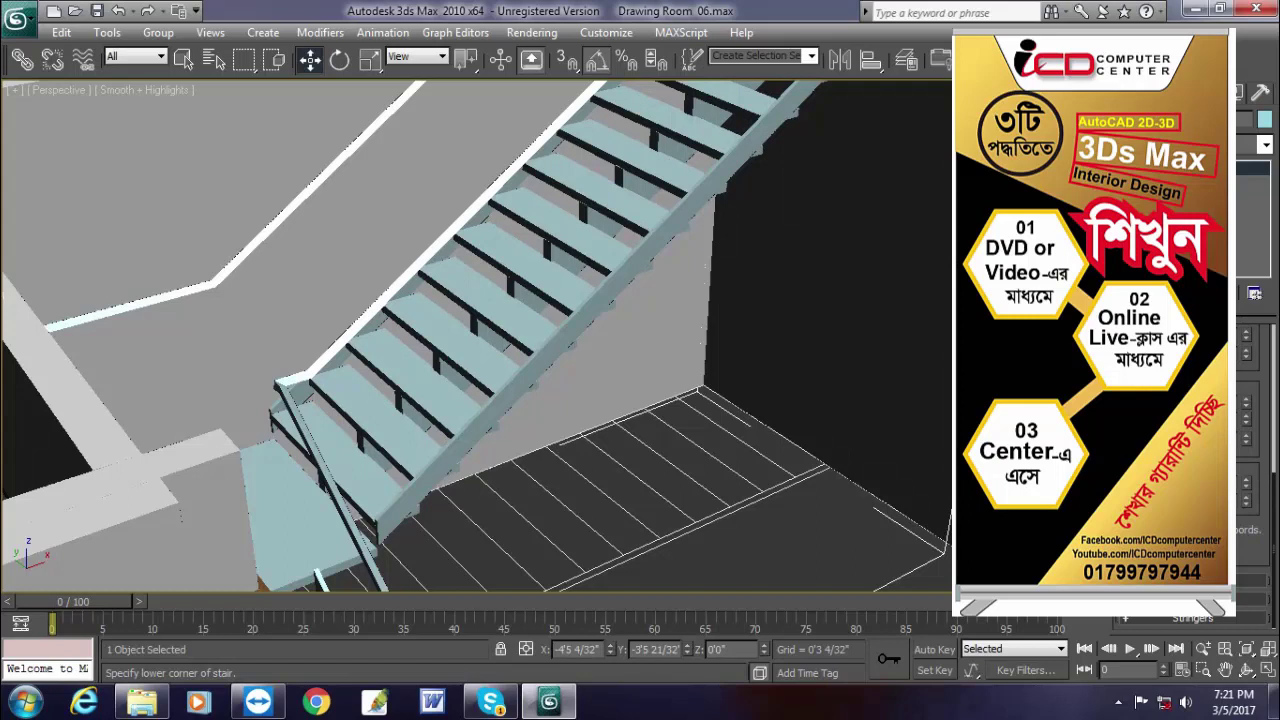
left_click(839, 558)
- Select the L-type stair and add an Edit Poly modifier to it
scroll(587, 490, "down", 3)
middle_click_drag(587, 490, 611, 402)
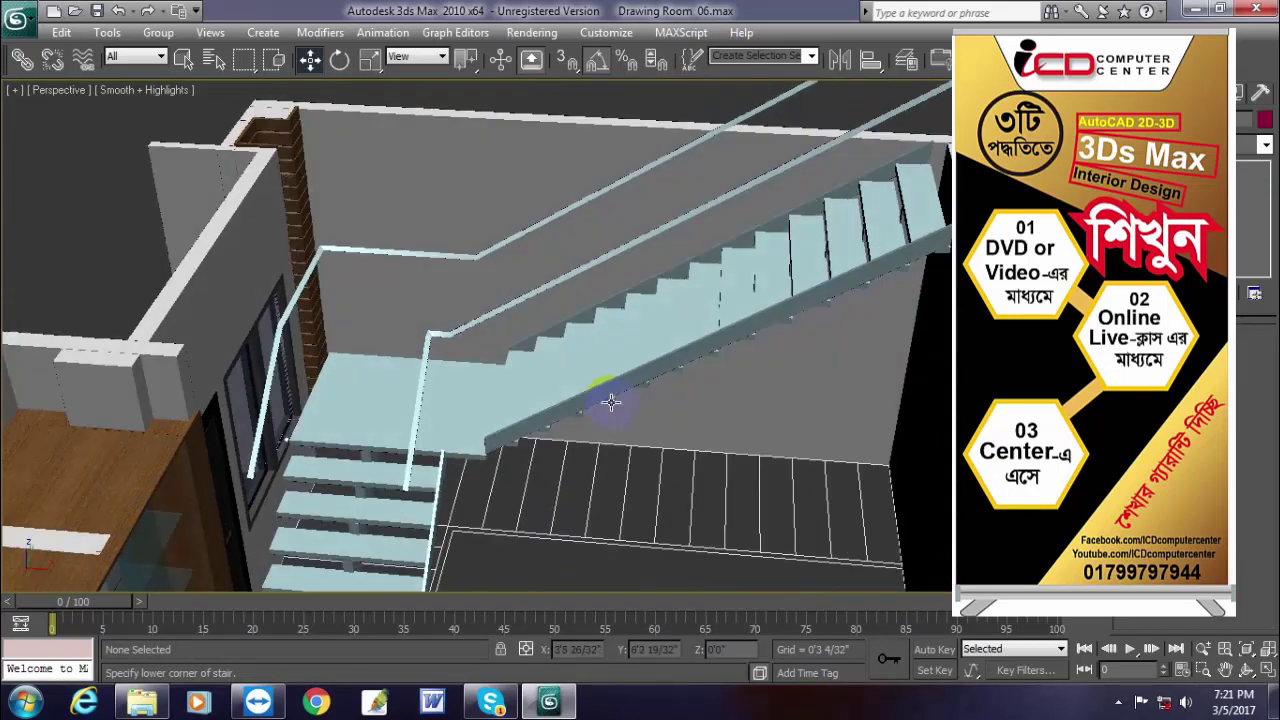
left_click(604, 388)
scroll(686, 472, "up", 2)
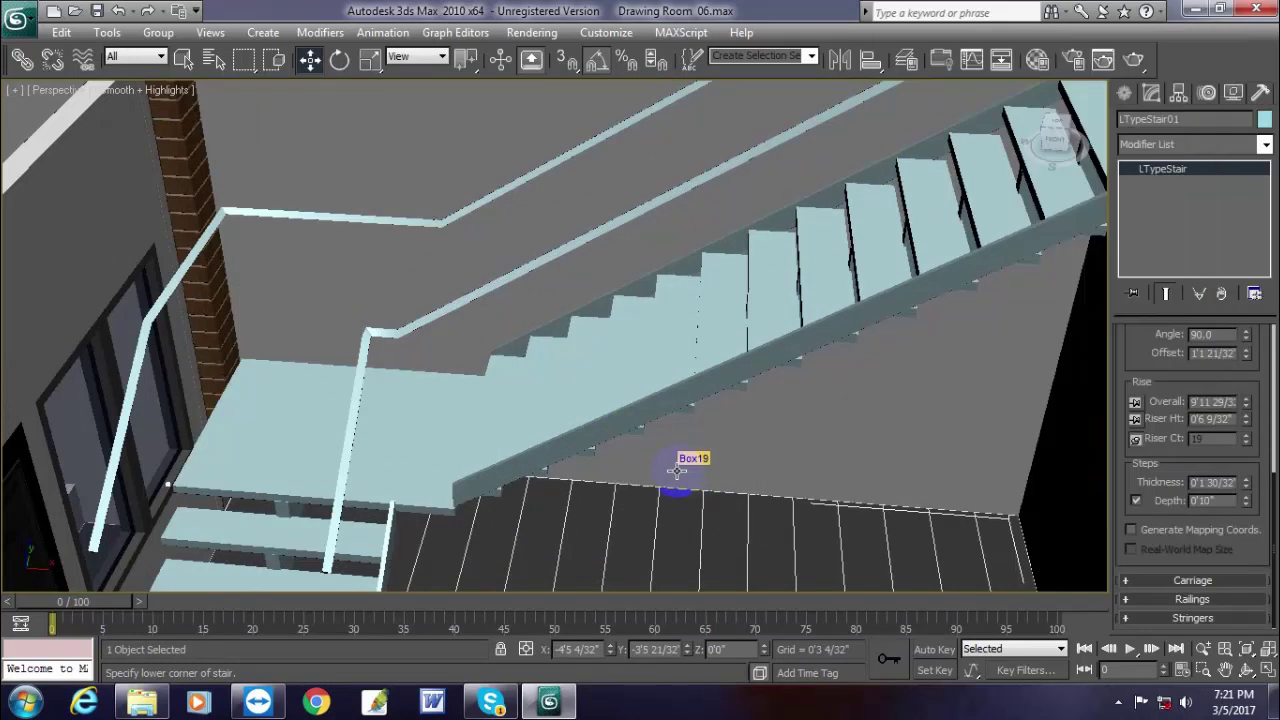
scroll(680, 478, "down", 4)
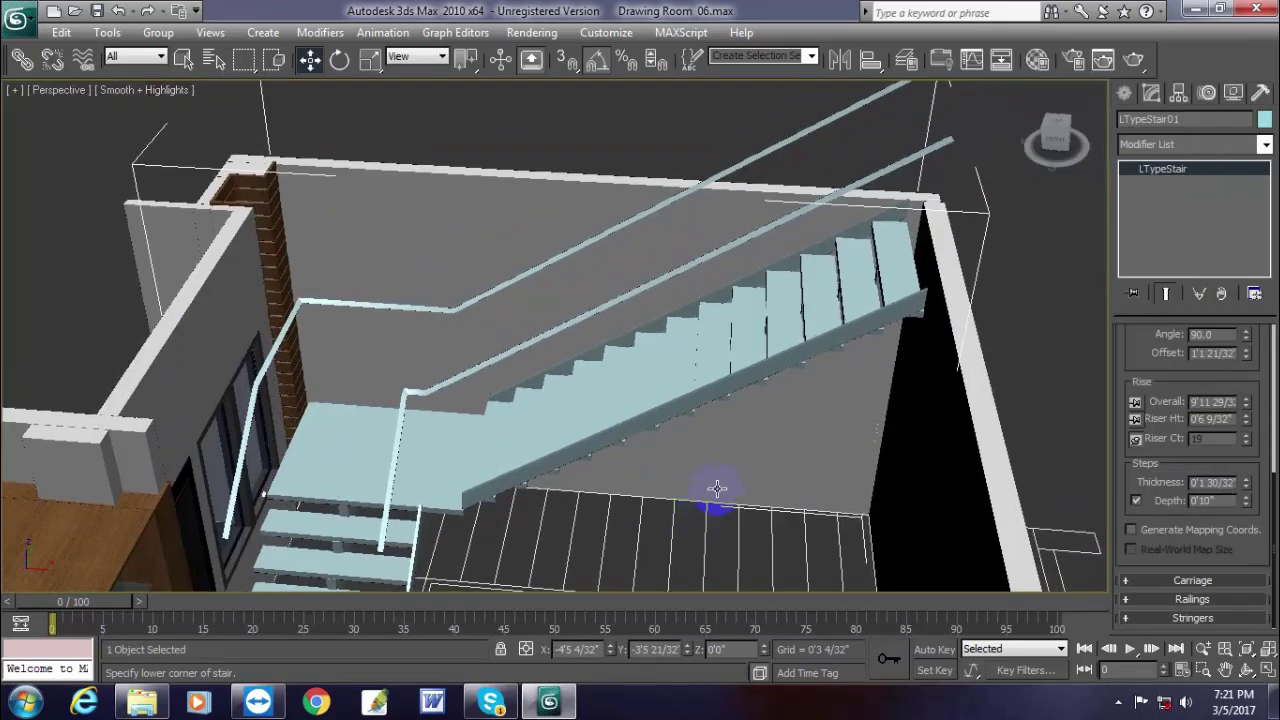
middle_click_drag(717, 488, 689, 457, "alt")
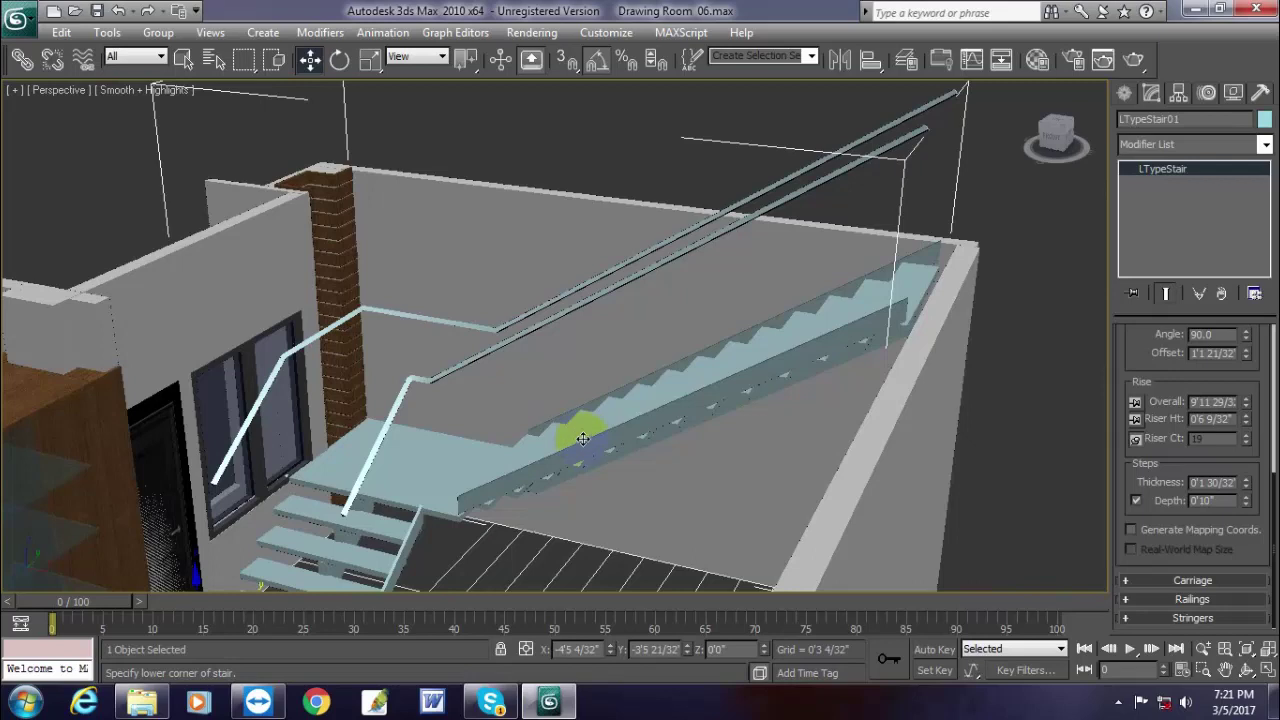
left_click(1167, 146)
scroll(1207, 236, "down", 10)
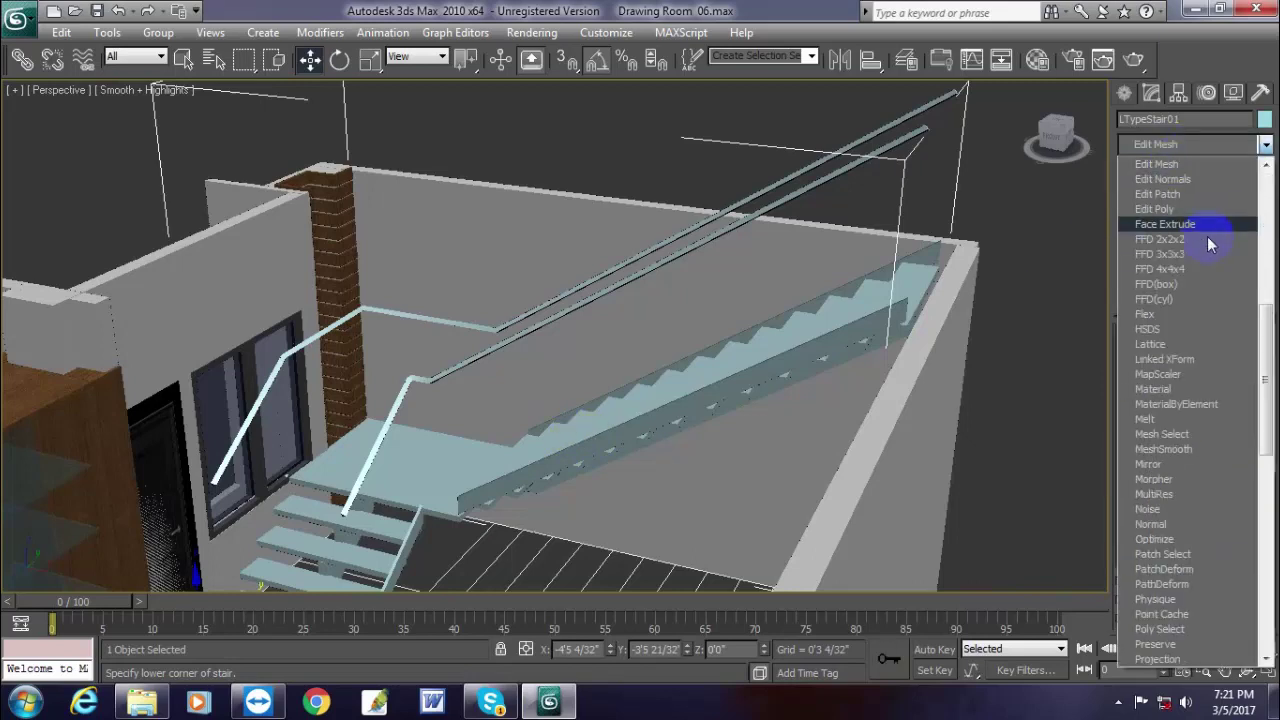
left_click(1161, 208)
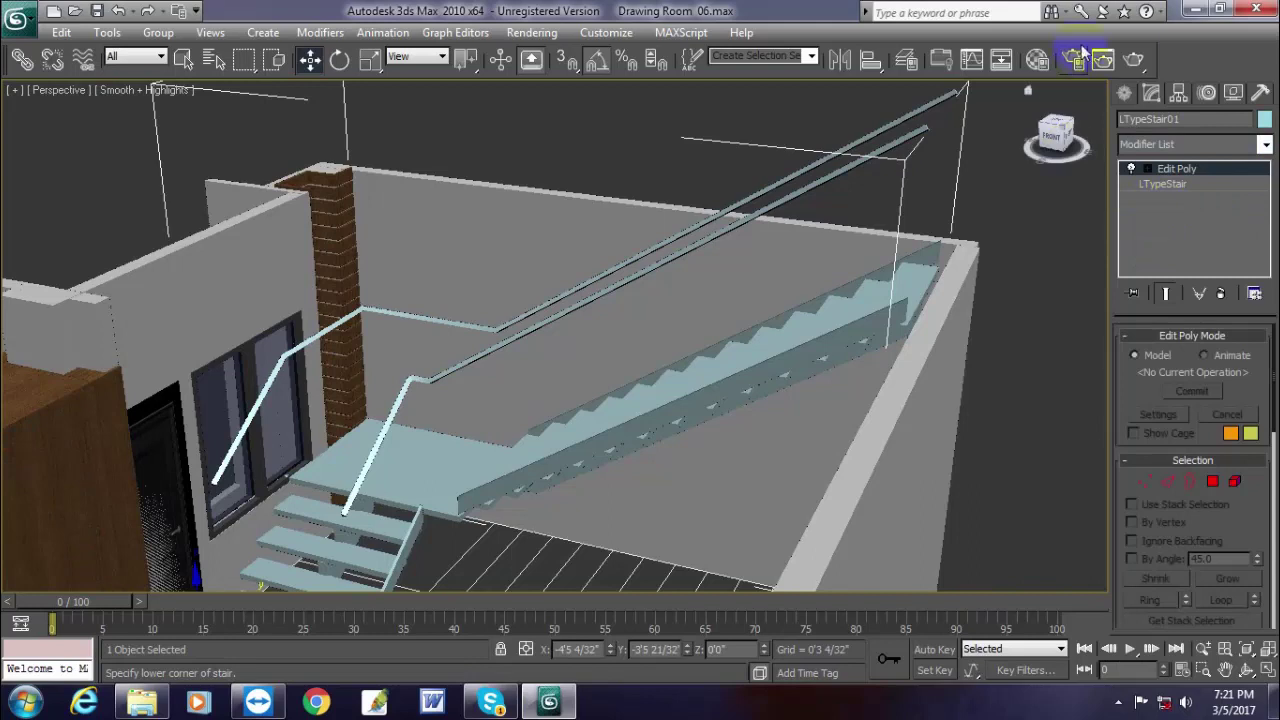
- Assign the Wood Single material to the stair and show its texture map in the viewport
key("m")
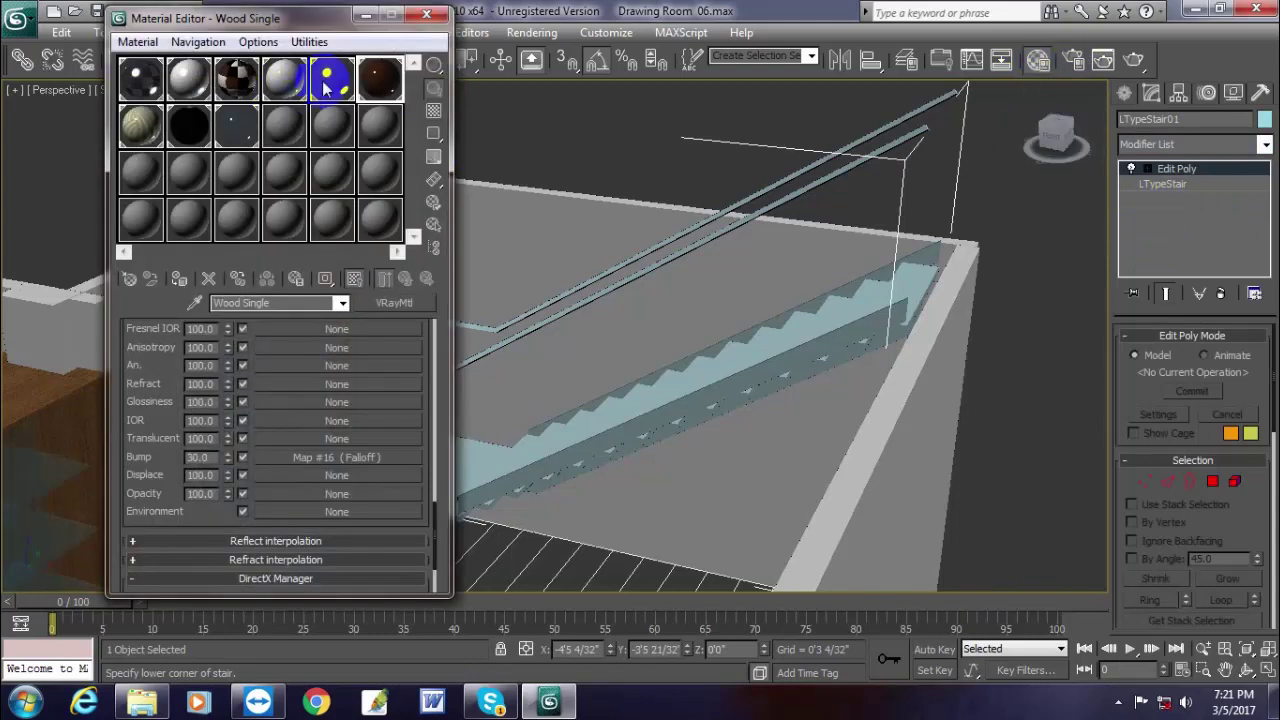
left_click(178, 278)
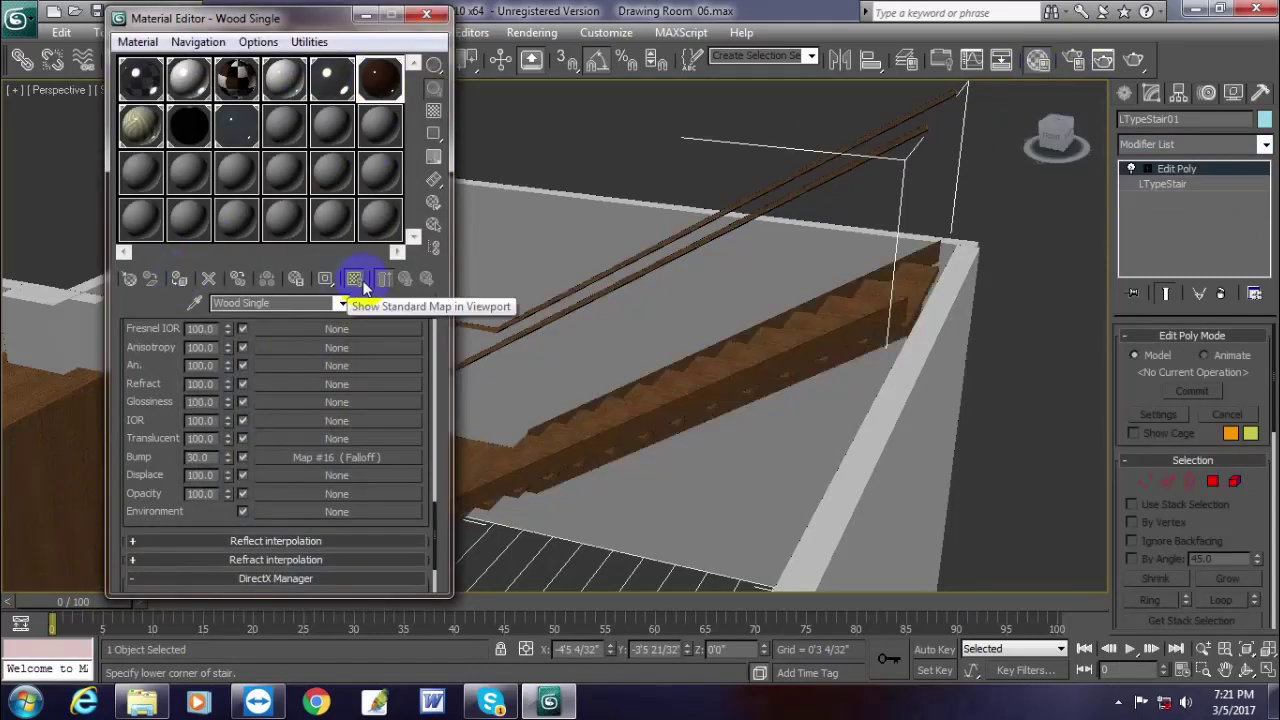
left_click(352, 280)
left_click(380, 281)
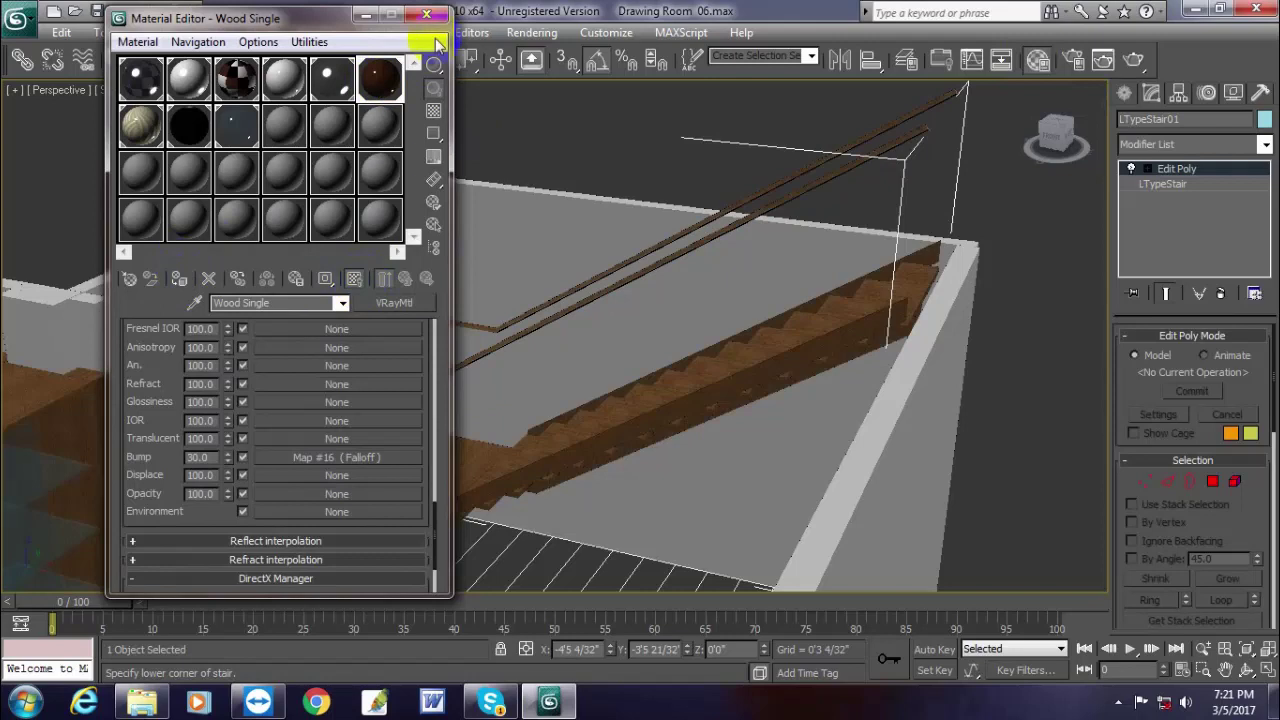
left_click(427, 14)
- Add a UVW Map modifier to the stair with Box mapping
left_click(1200, 145)
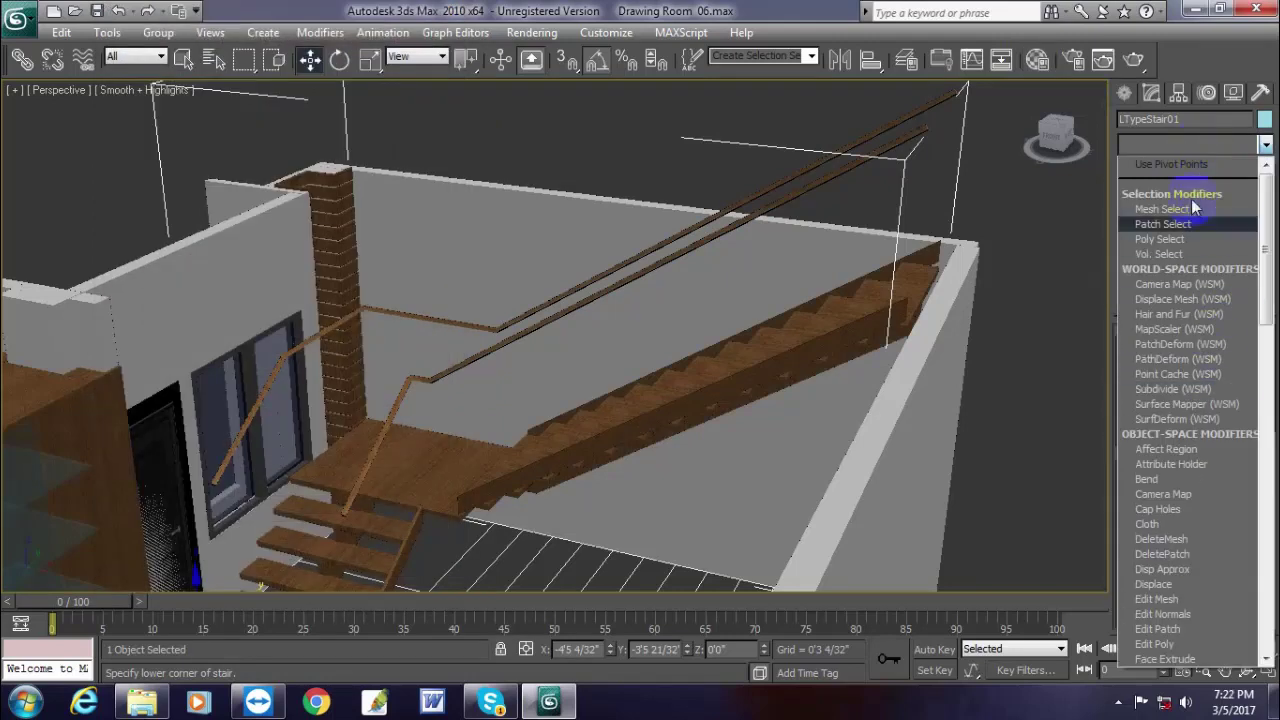
left_click(1175, 146)
left_click(1188, 148)
key("u")
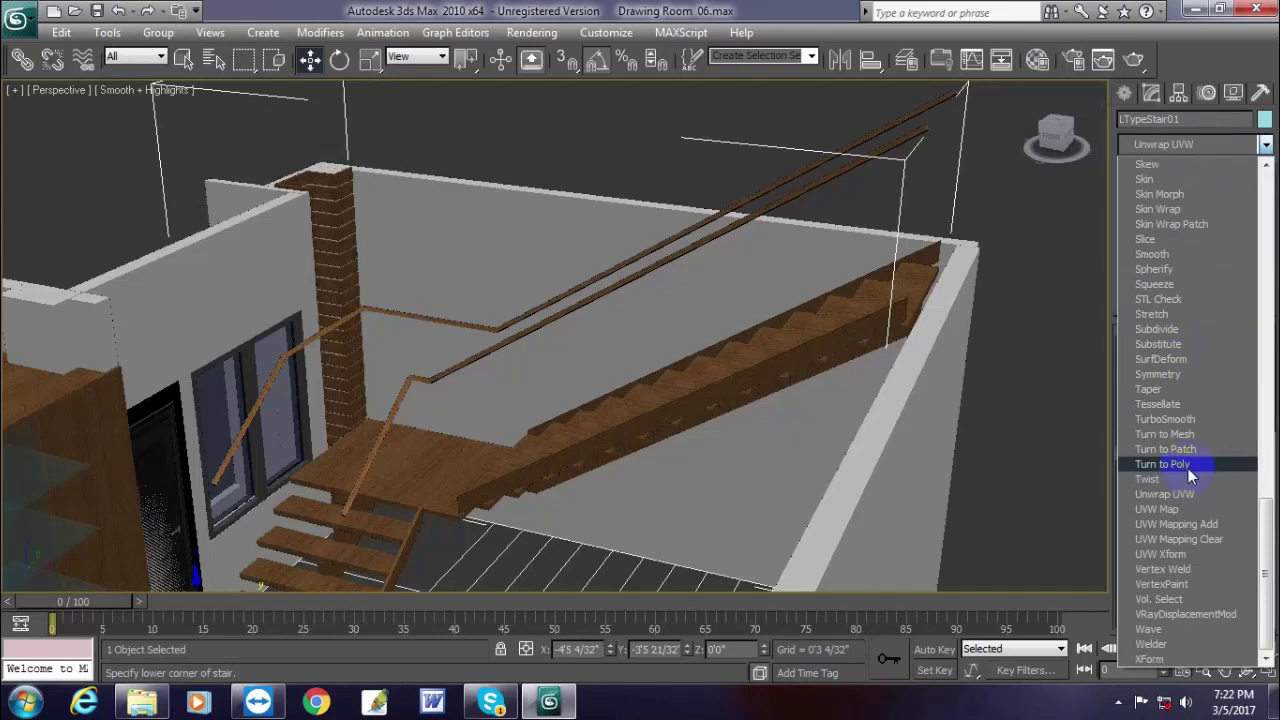
left_click(1175, 509)
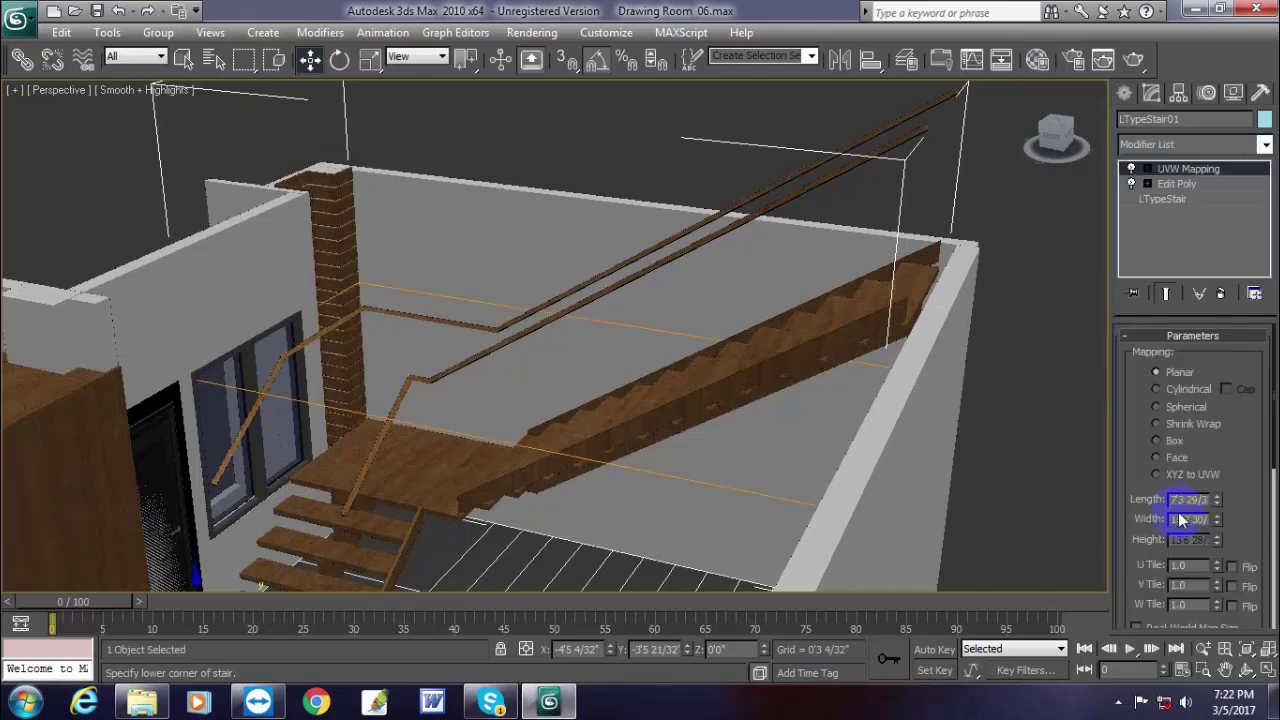
left_click(1170, 441)
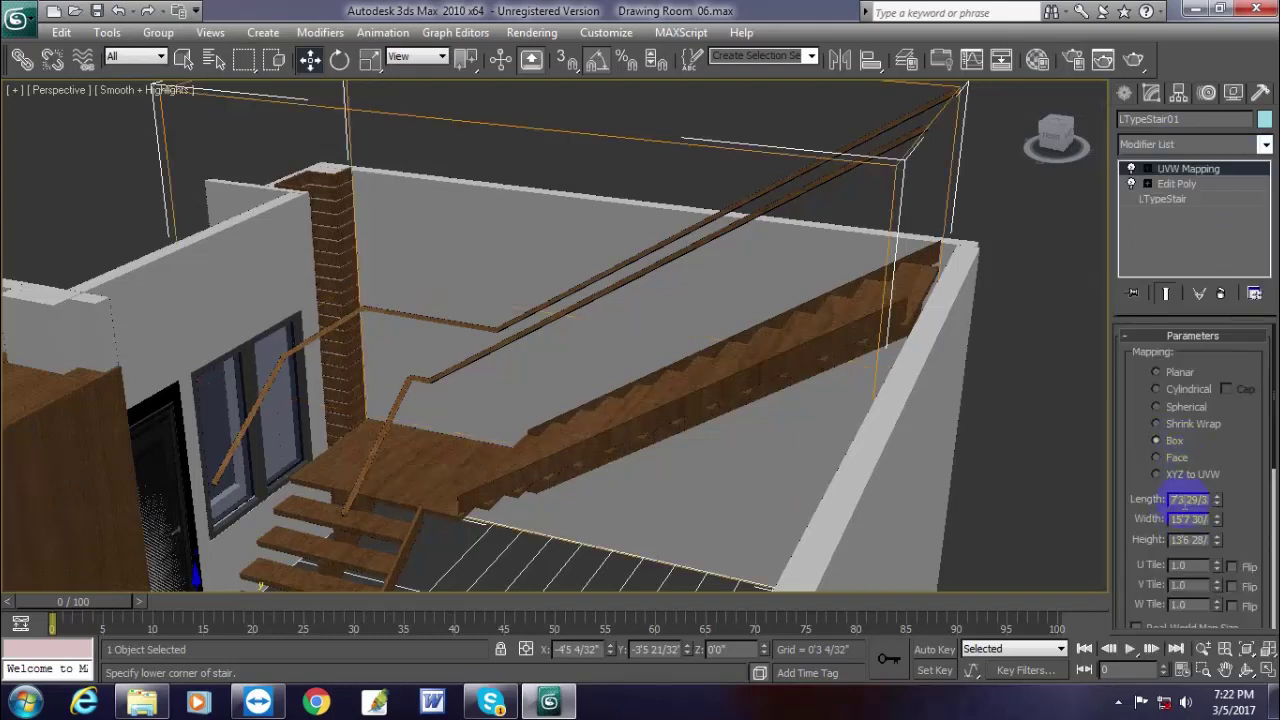
- Set the box mapping's length, width and height to 2' each, and deselect the stair
key("Tab")
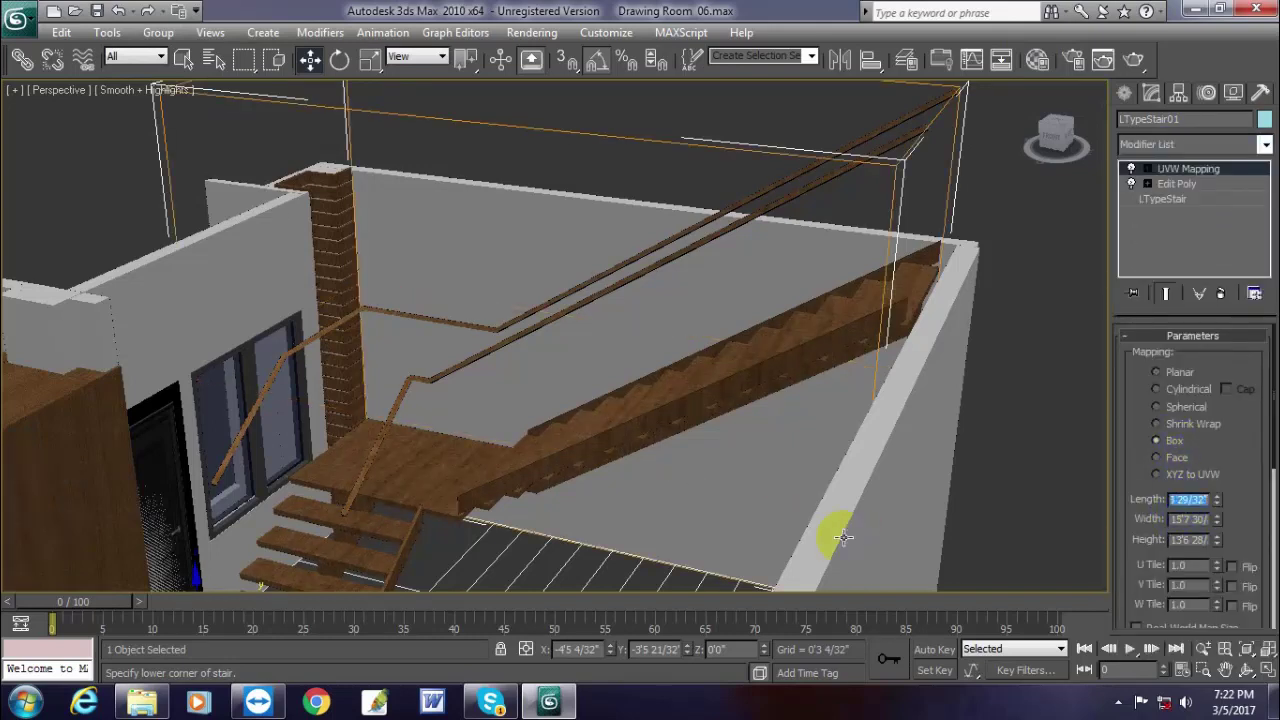
type("2")
key("Tab")
type("2")
key("Tab")
type("2")
key("Return")
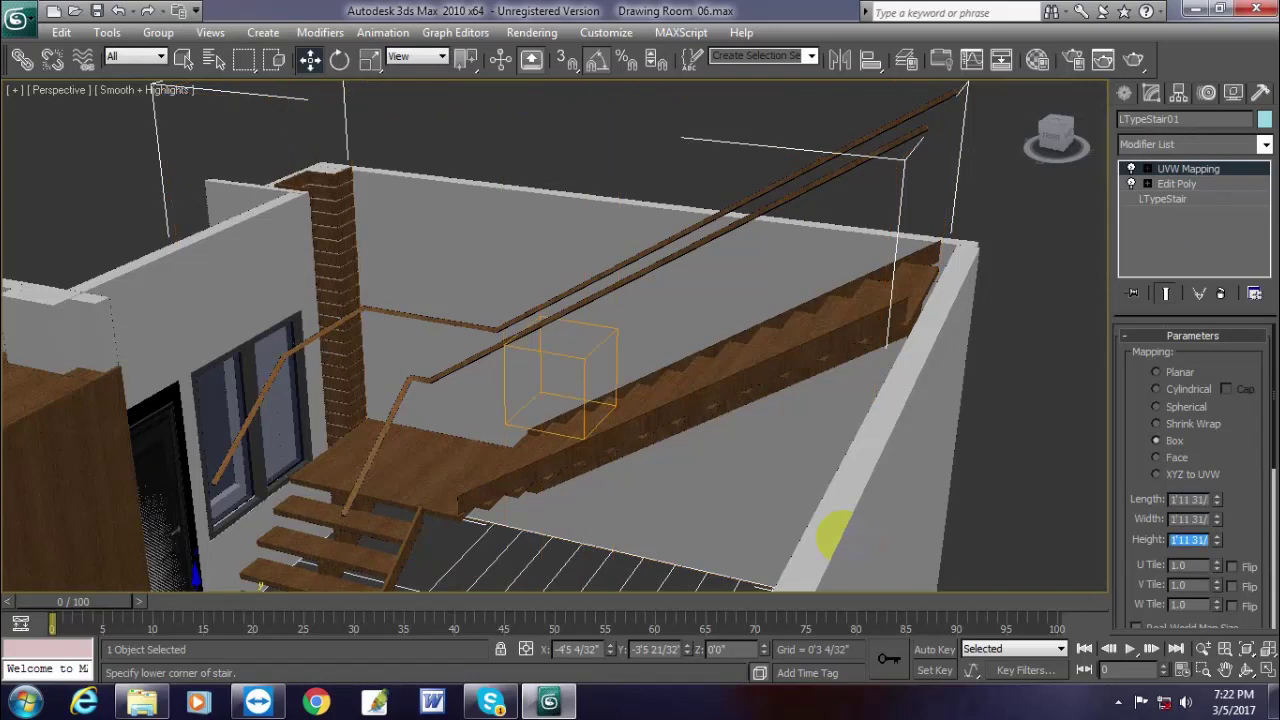
left_click(797, 231)
- Examine the wood grain on the stair's handrails and how the rails run past the upper wall
scroll(760, 245, "up", 5)
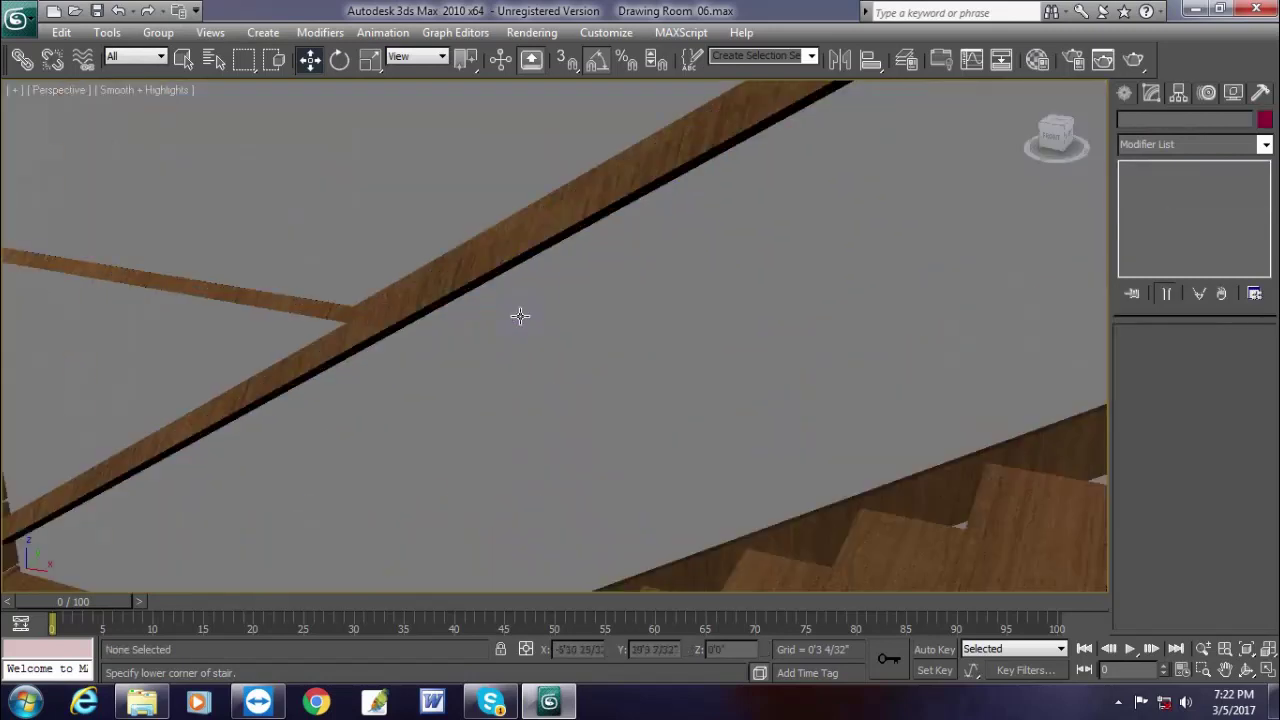
left_click(528, 247)
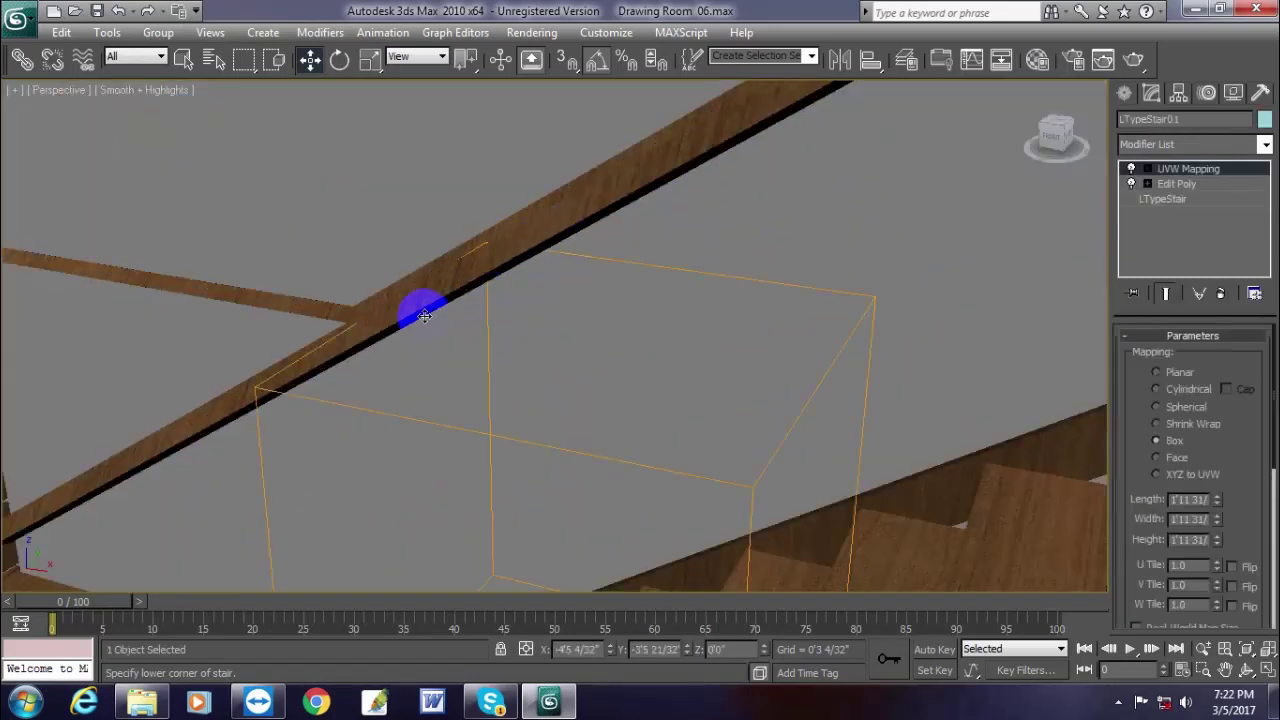
scroll(540, 401, "down", 5)
scroll(540, 401, "down", 5)
left_click(715, 395)
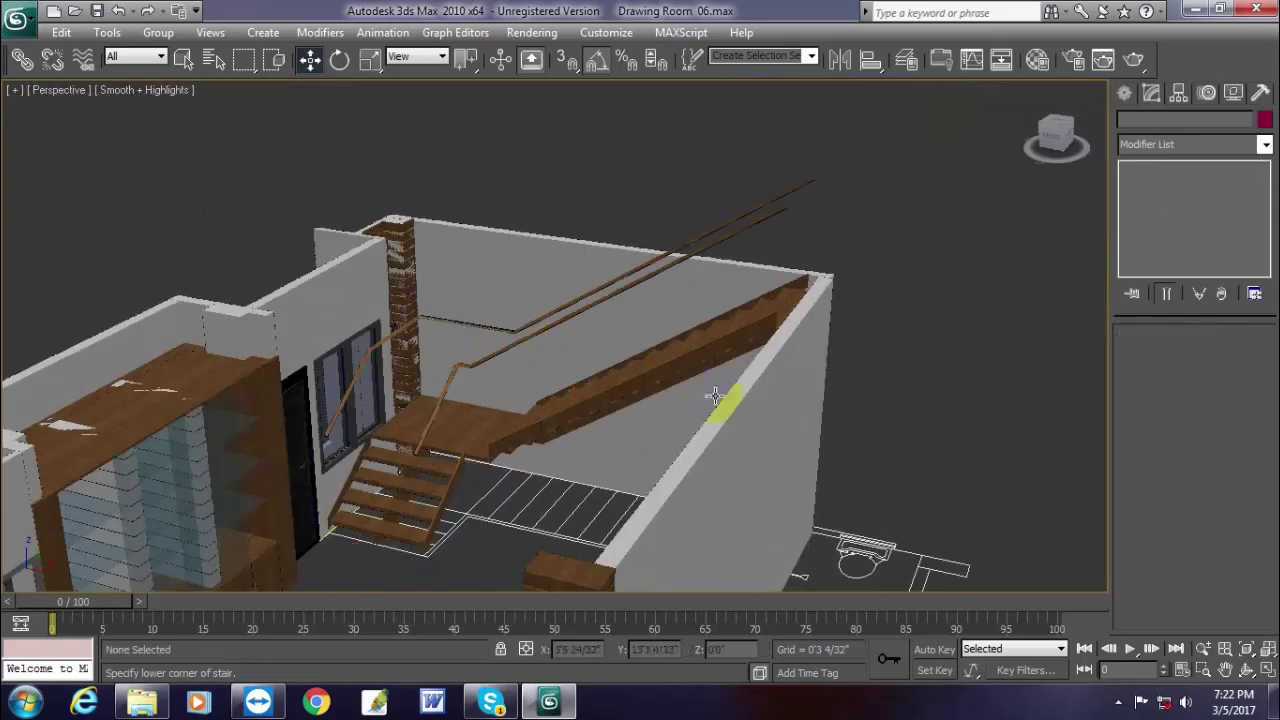
middle_click_drag(659, 389, 706, 394, "alt")
scroll(762, 296, "up", 5)
middle_click_drag(869, 240, 626, 449)
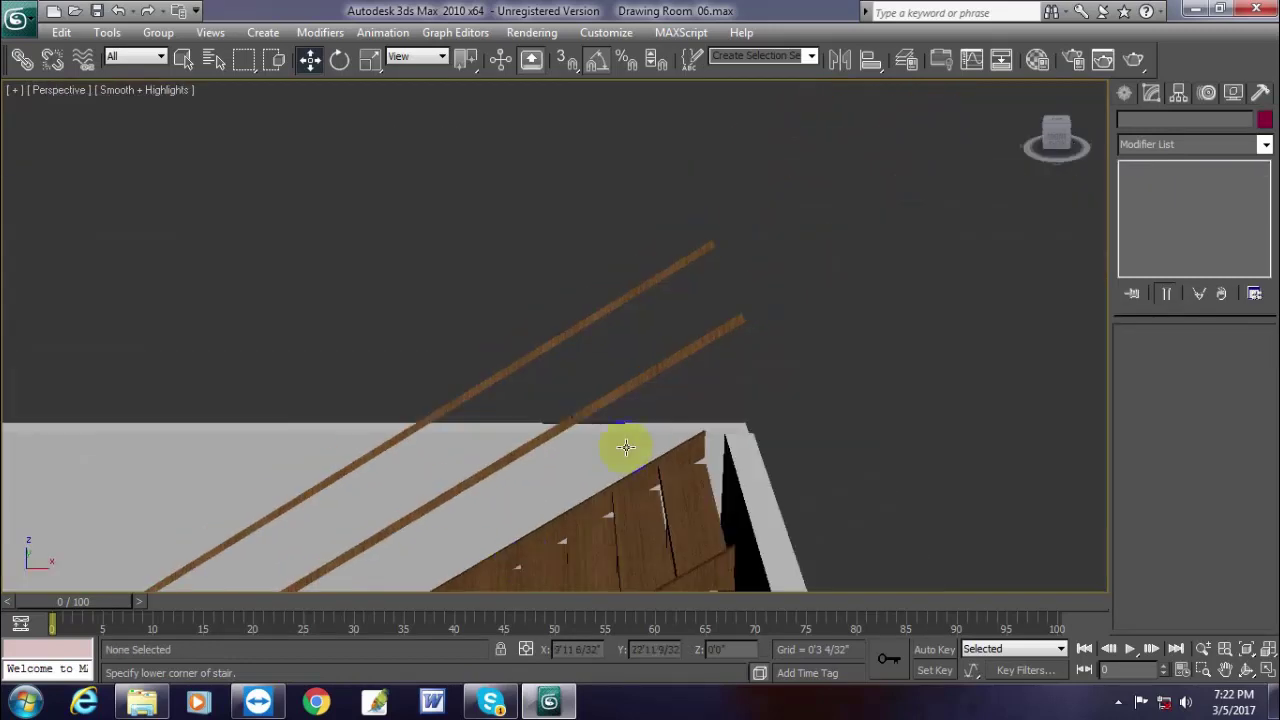
- Examine the upper ends of the handrails and check which objects occupy that area, leaving the L-type stair selected
scroll(626, 449, "up", 5)
left_click_drag(1003, 353, 665, 217)
scroll(801, 322, "down", 5)
middle_click_drag(801, 322, 720, 347, "alt")
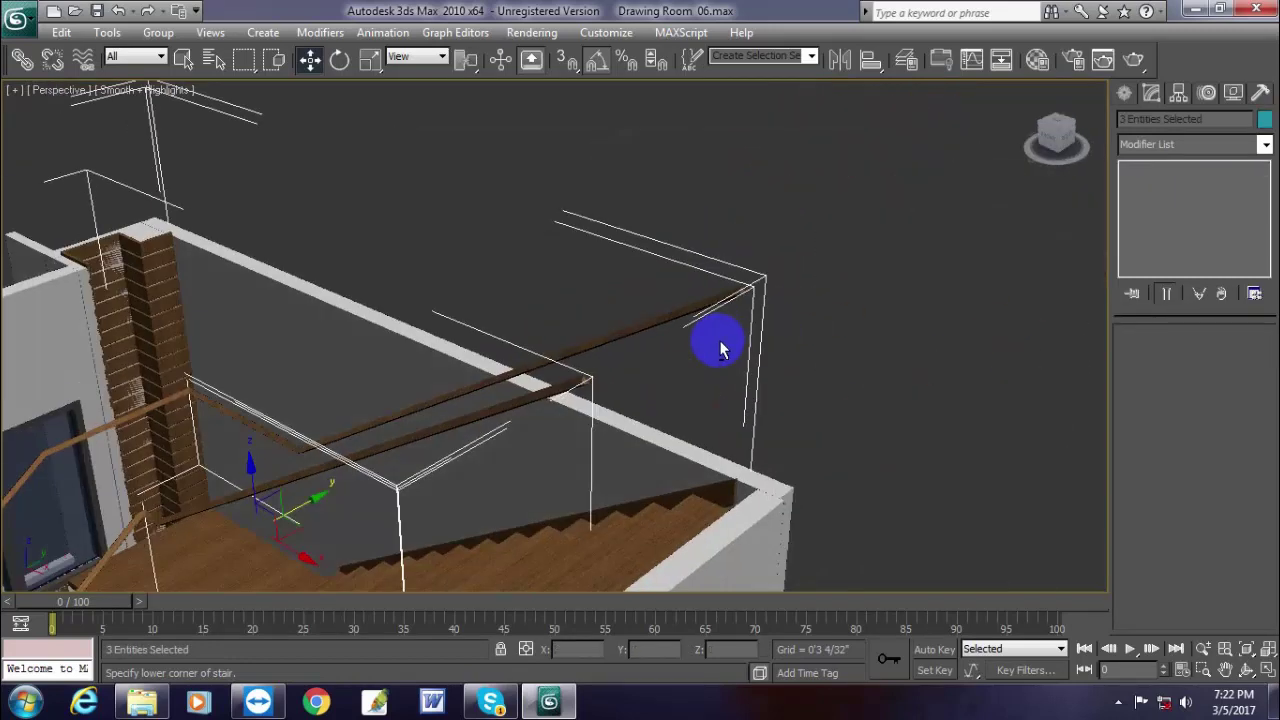
left_click(814, 355)
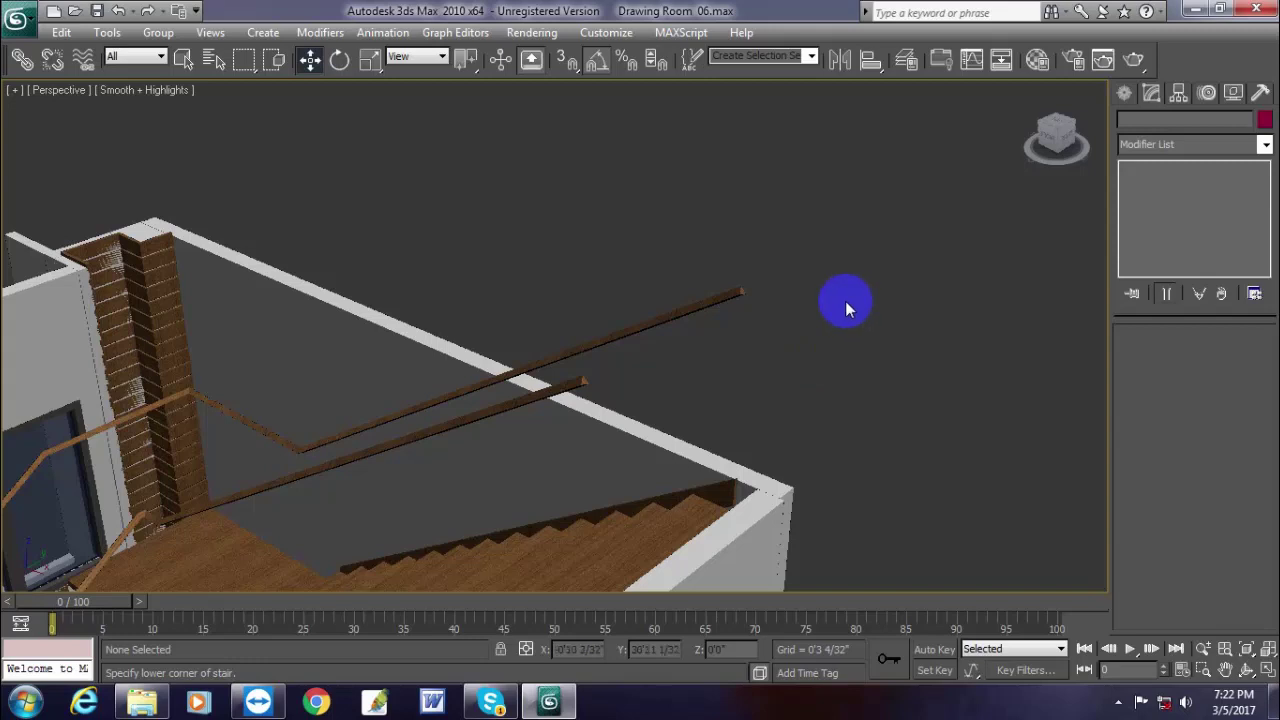
left_click_drag(783, 331, 663, 238)
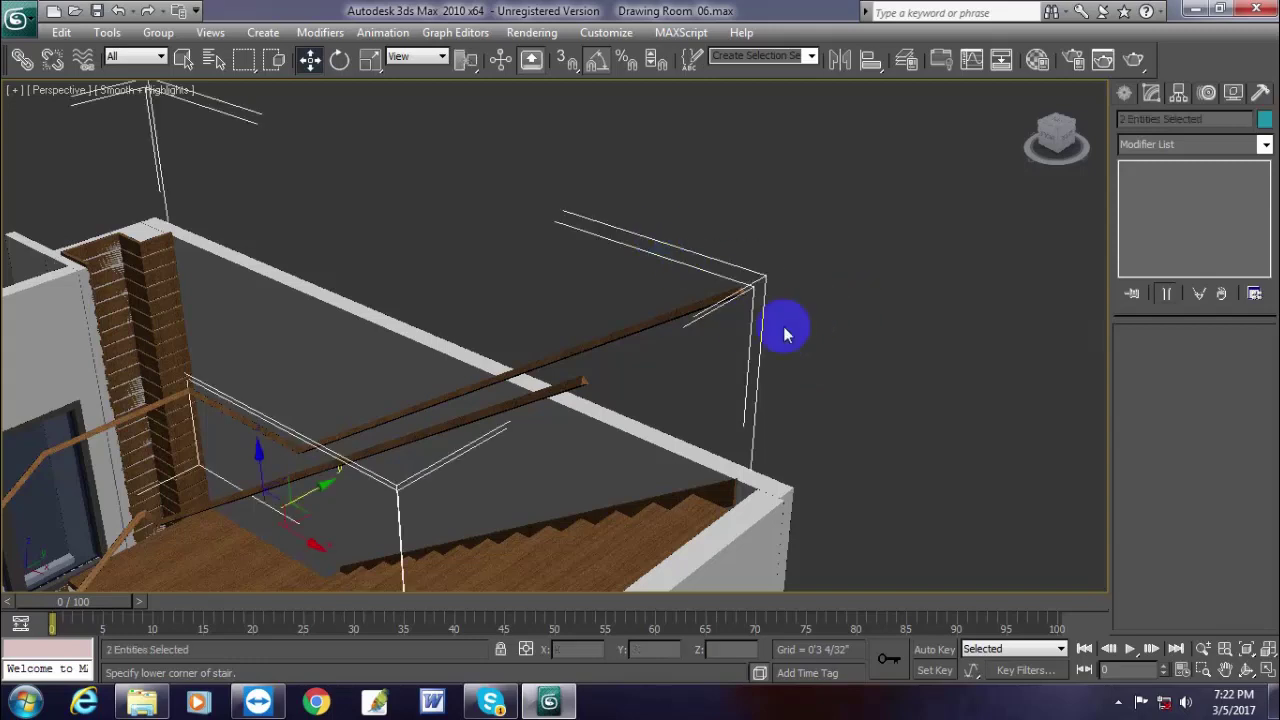
left_click(720, 300)
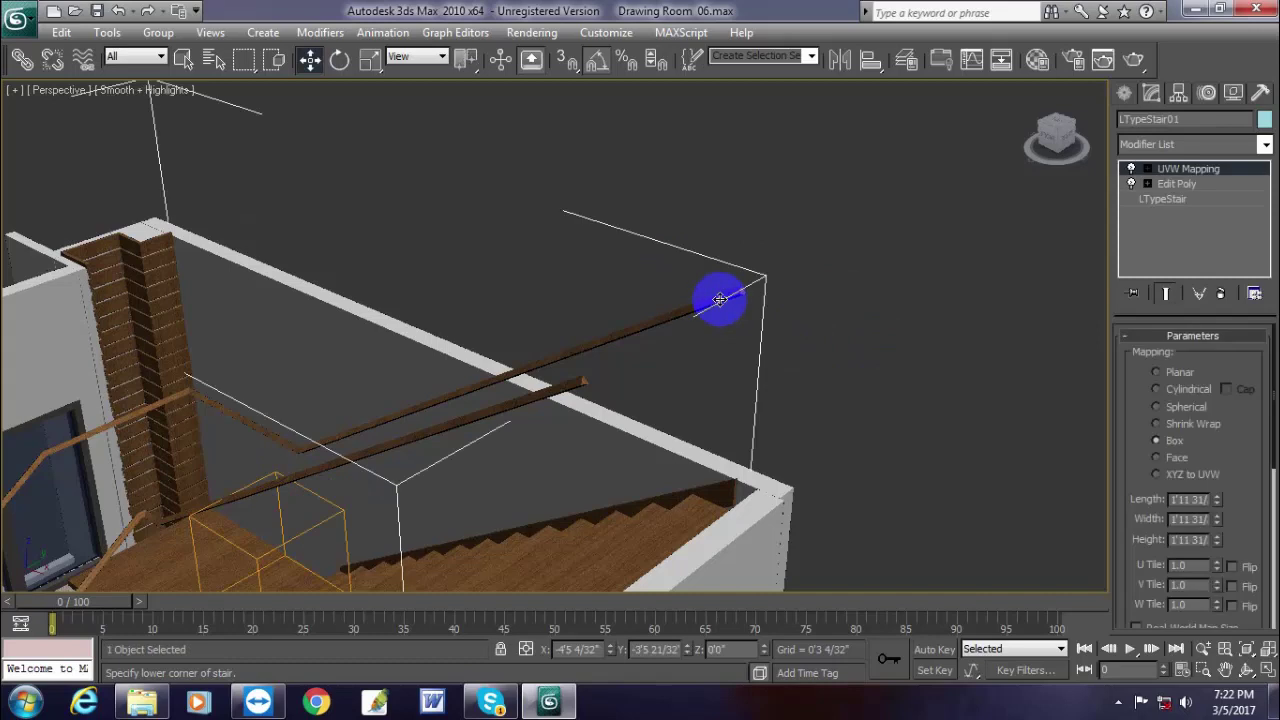
scroll(725, 303, "down", 4)
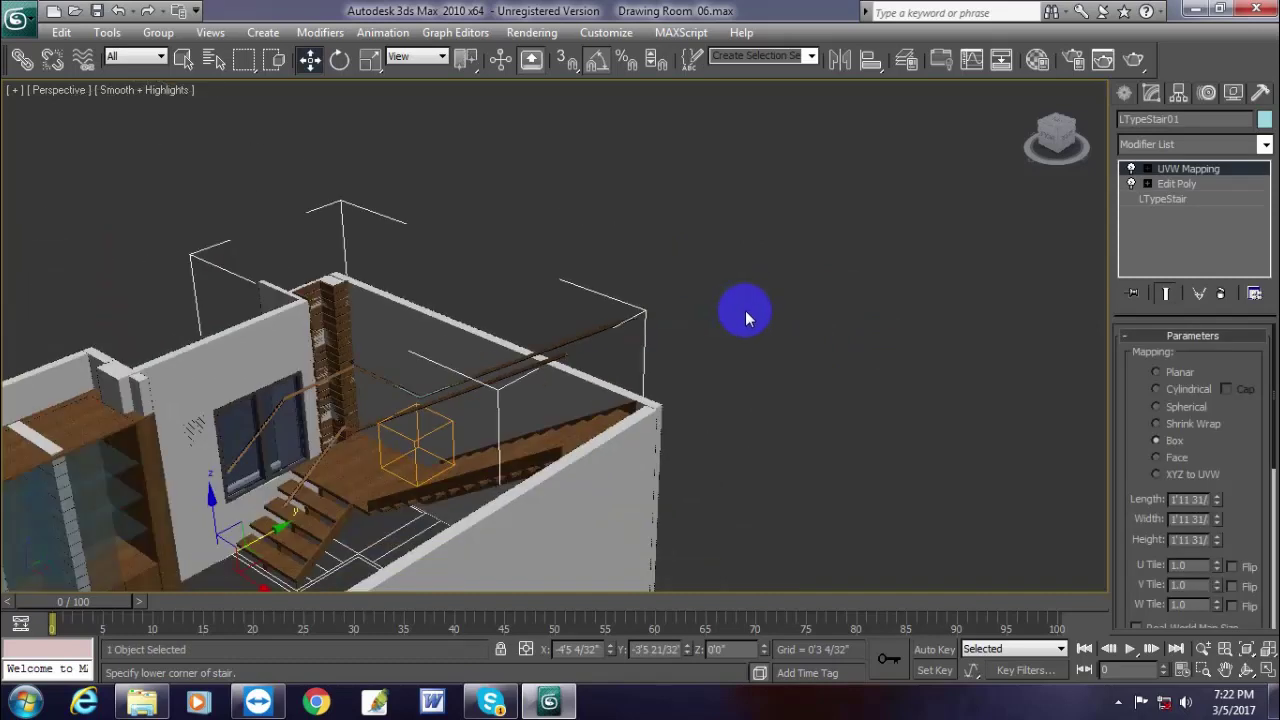
- Inspect the upper flight and its two handrails from the opposite side of the room
middle_click_drag(437, 386, 629, 318, "alt")
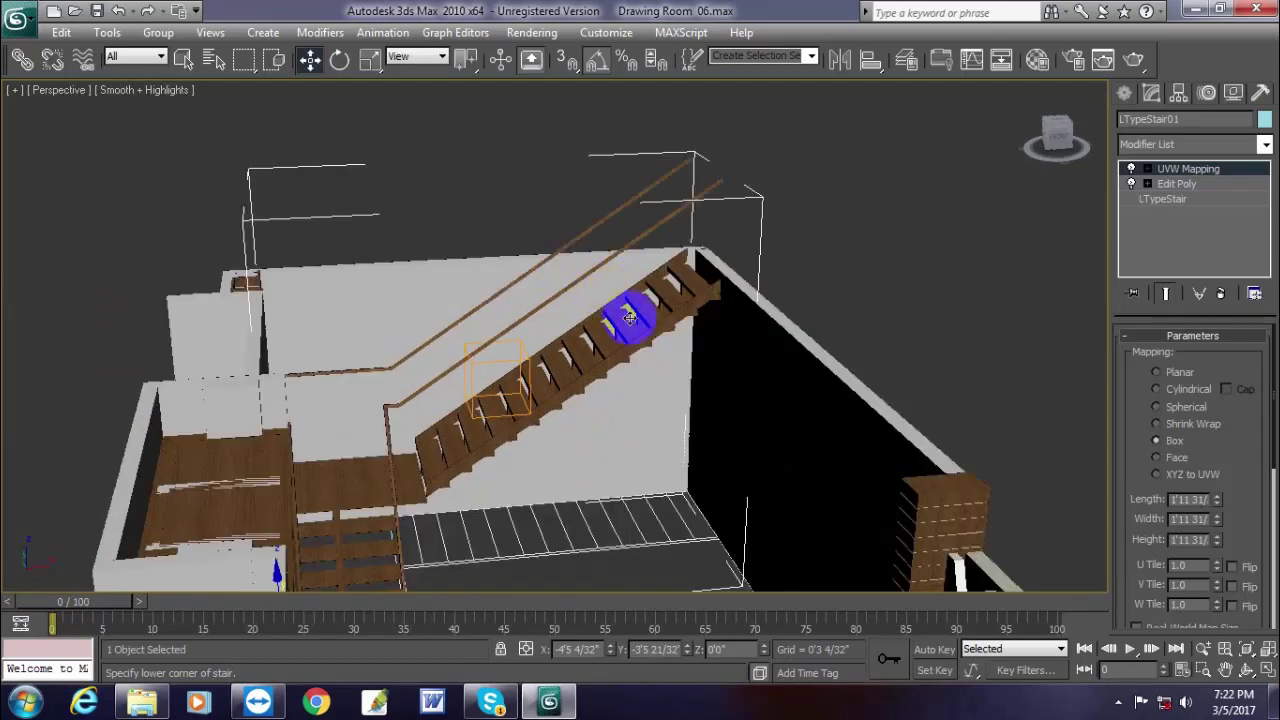
scroll(629, 318, "up", 2)
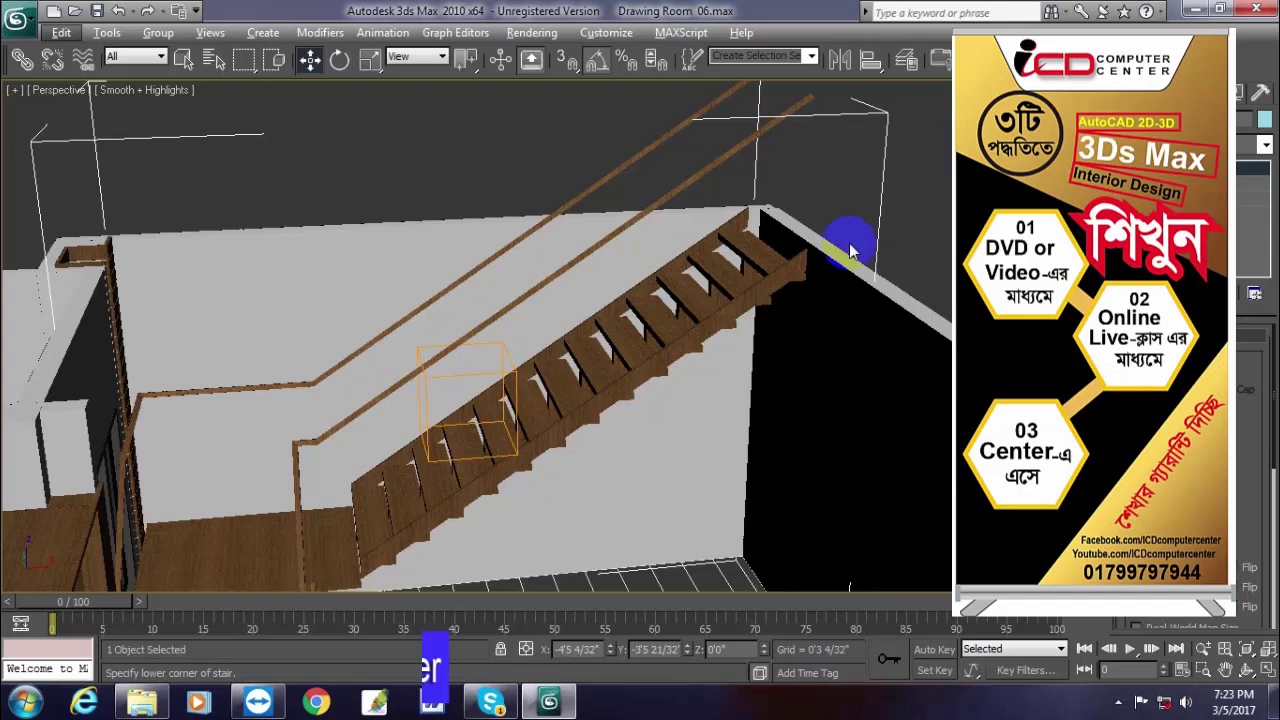
left_click(928, 234)
left_click(767, 266)
middle_click_drag(769, 266, 713, 385)
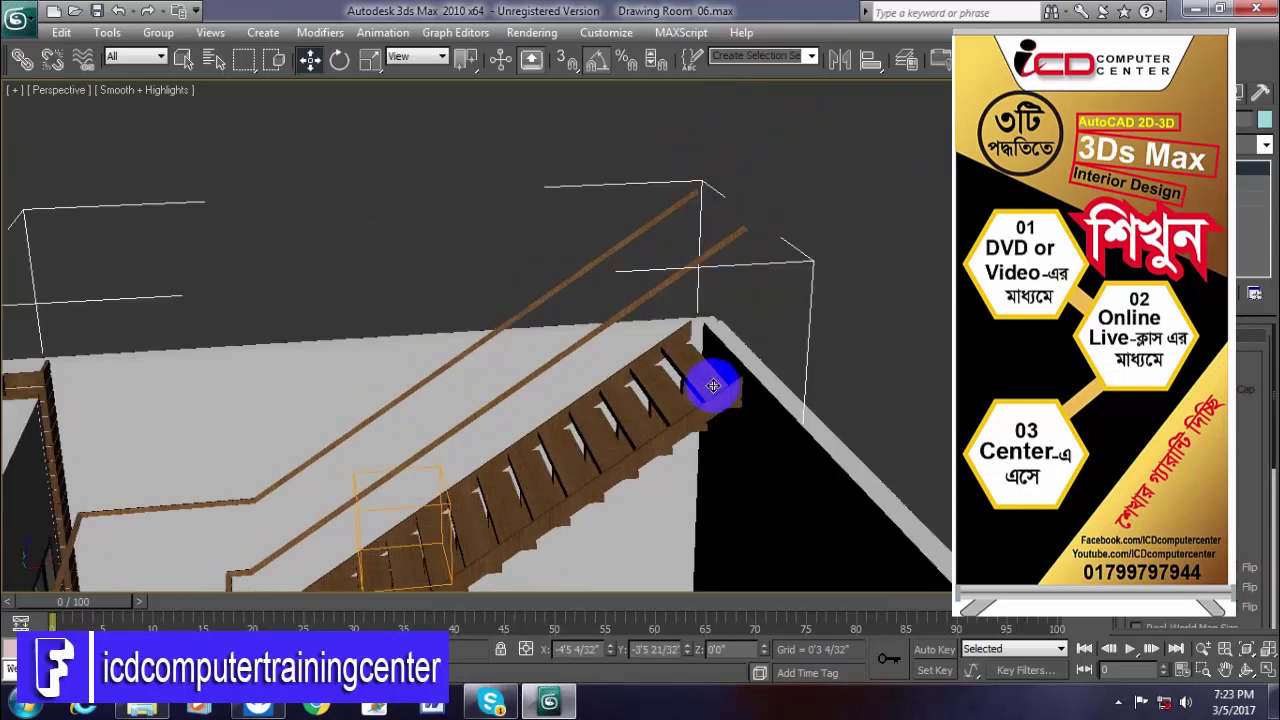
left_click(866, 298)
left_click_drag(841, 252, 481, 173)
left_click(877, 321)
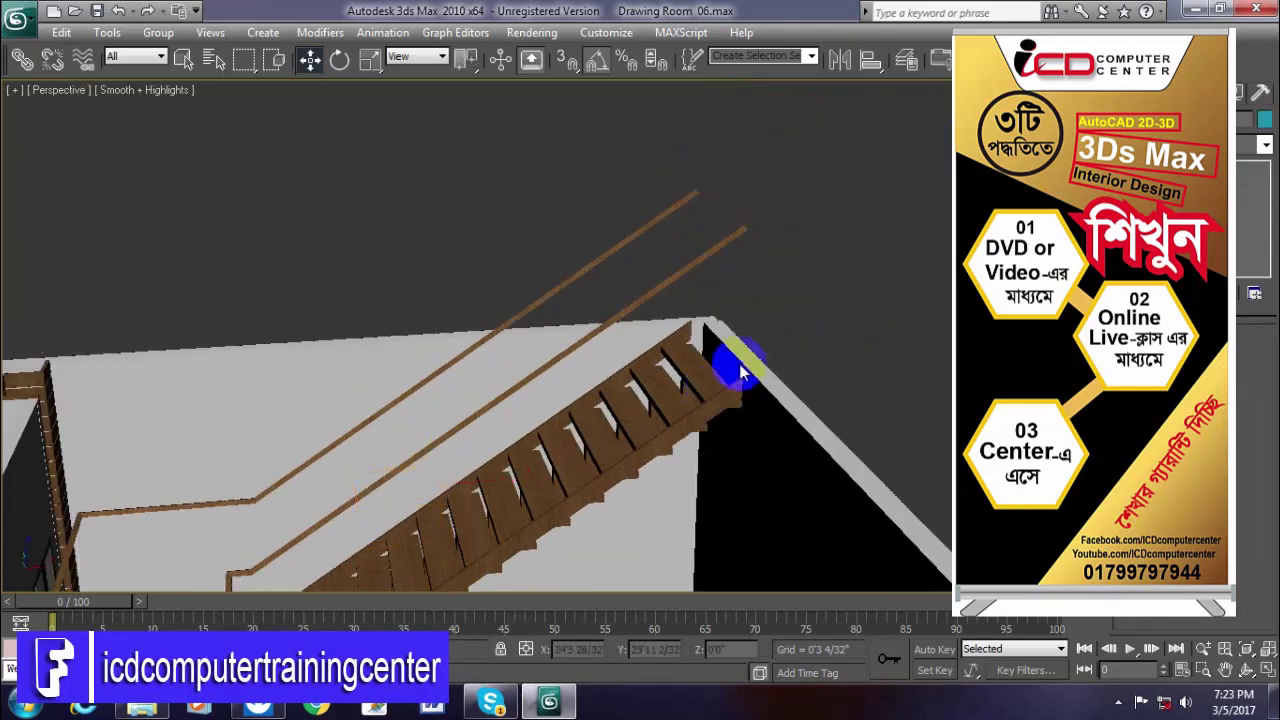
- Check the stair's extent by repeatedly selecting and deselecting it near the top of the upper flight
left_click(680, 420)
middle_click_drag(734, 429, 772, 322)
left_click(931, 296)
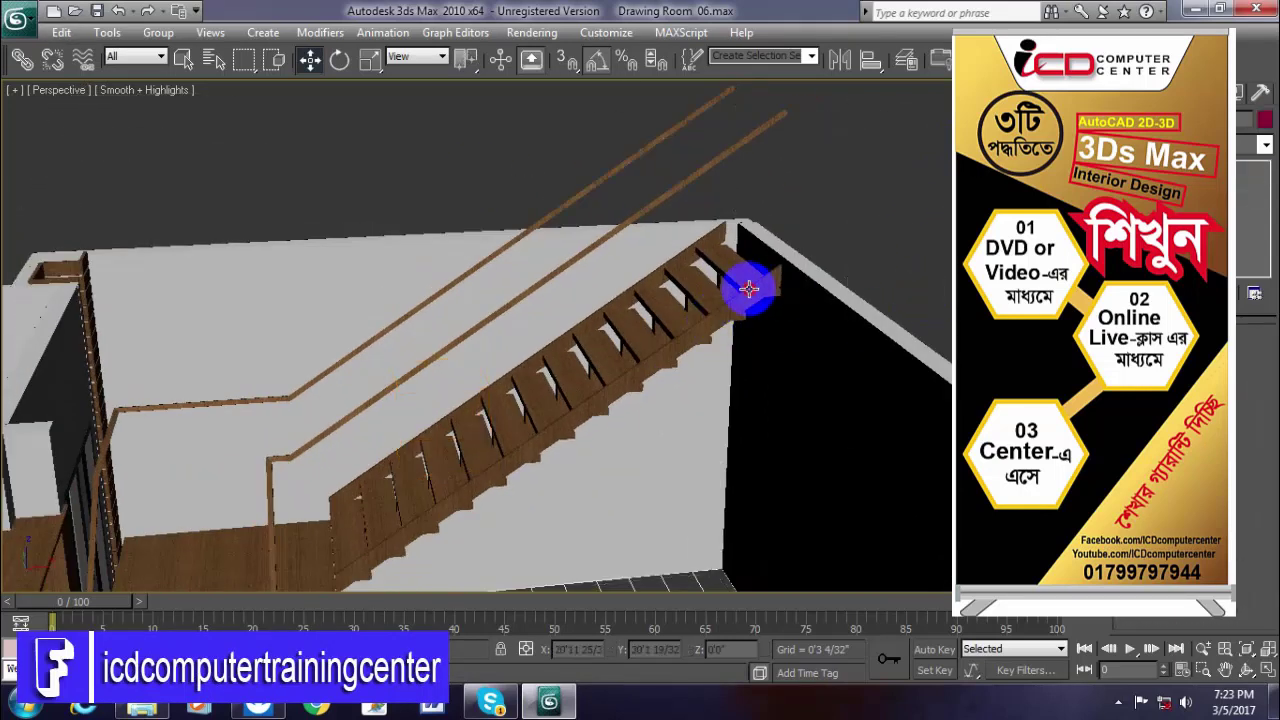
left_click(748, 288)
left_click(898, 235)
left_click(737, 300)
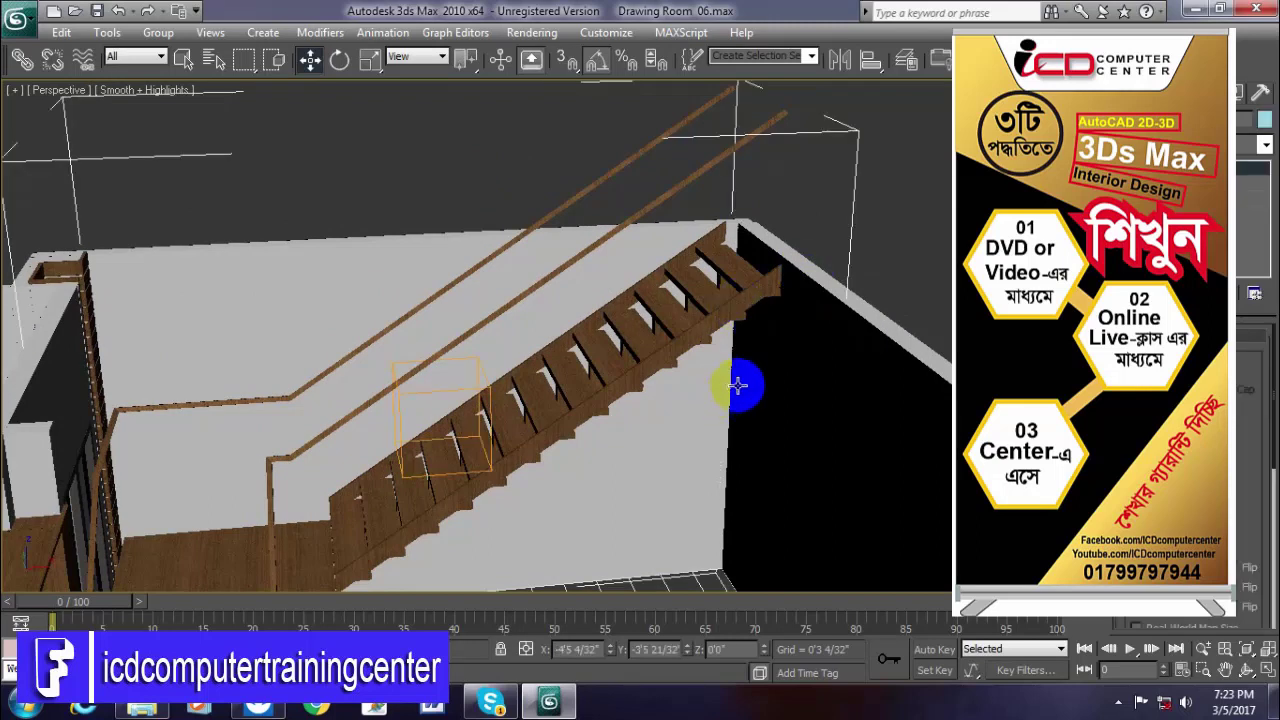
left_click(908, 268)
left_click(707, 304)
scroll(722, 350, "down", 3)
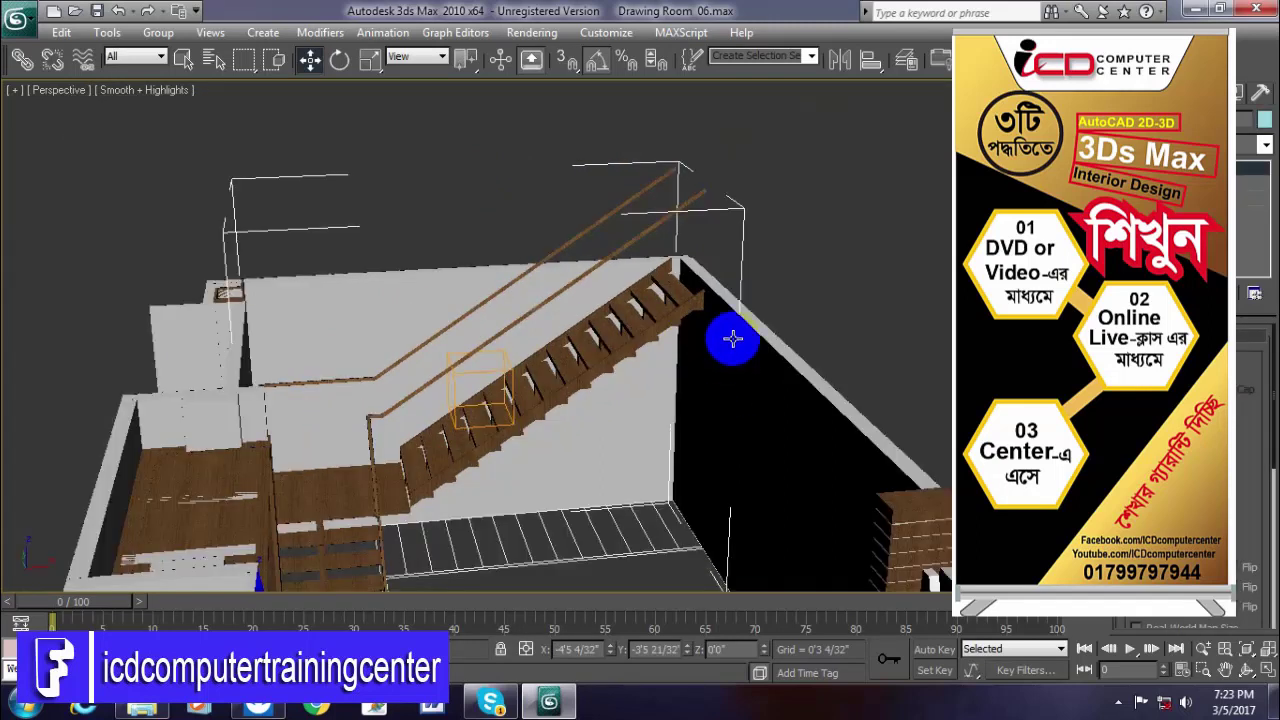
middle_click_drag(731, 338, 761, 297)
scroll(761, 296, "up", 3)
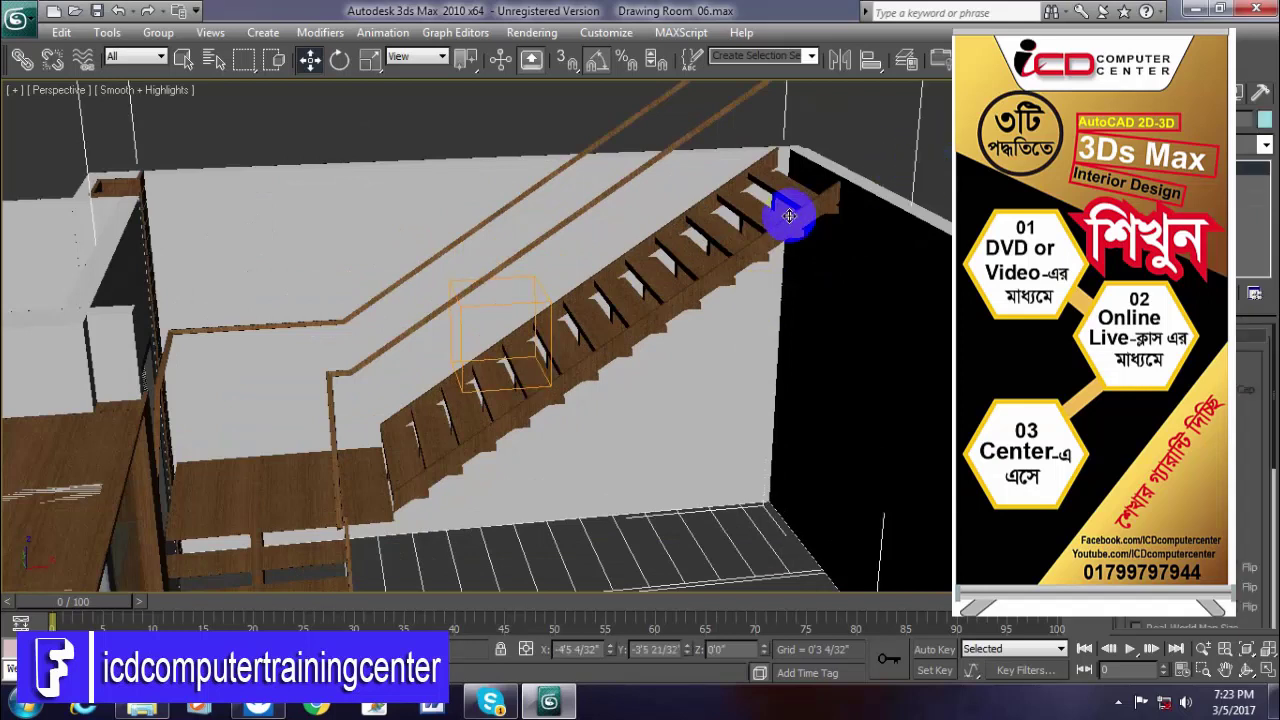
left_click(937, 172)
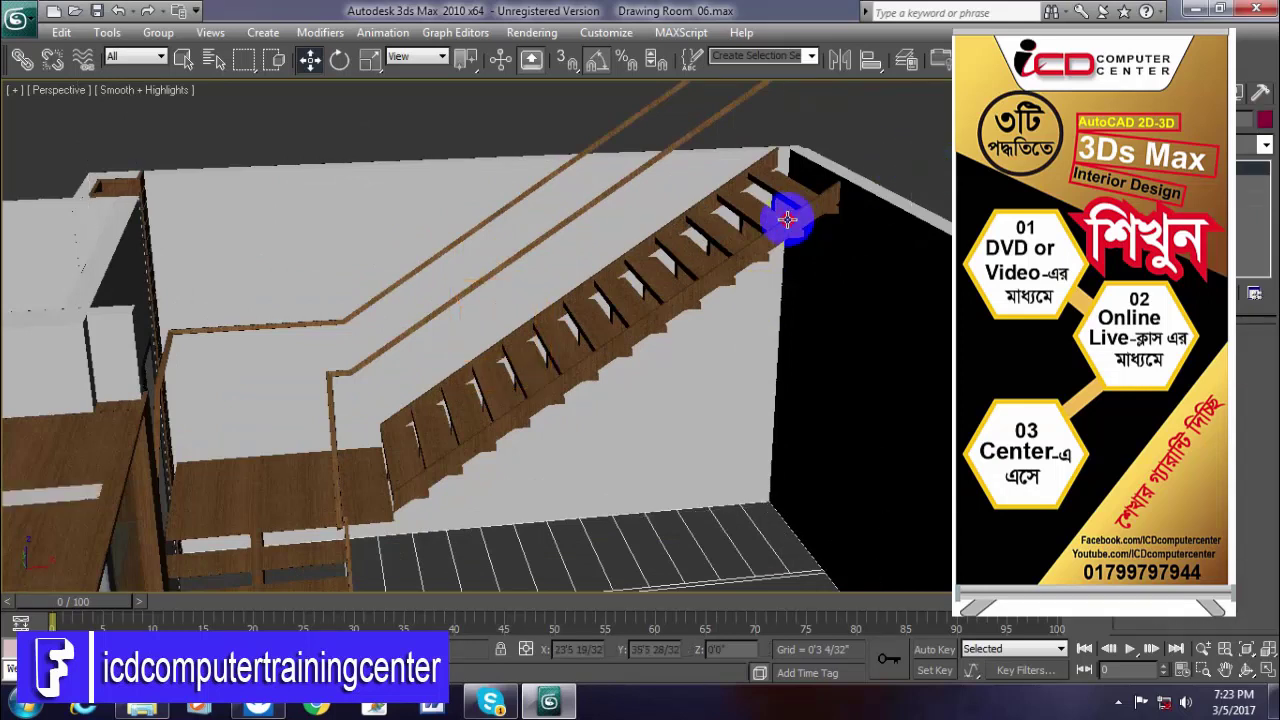
left_click(787, 220)
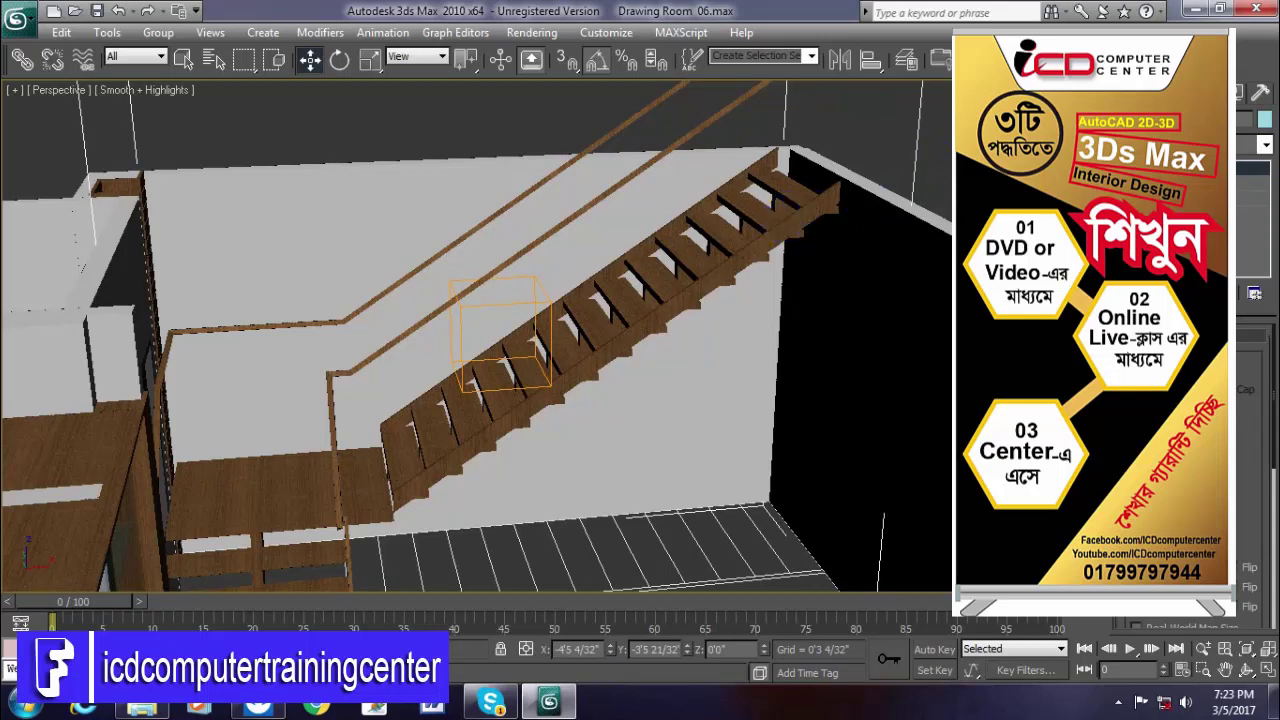
left_click(972, 180)
left_click(803, 203)
- Examine the treads and the open gaps between them along the upper flight
middle_click_drag(851, 199, 766, 289)
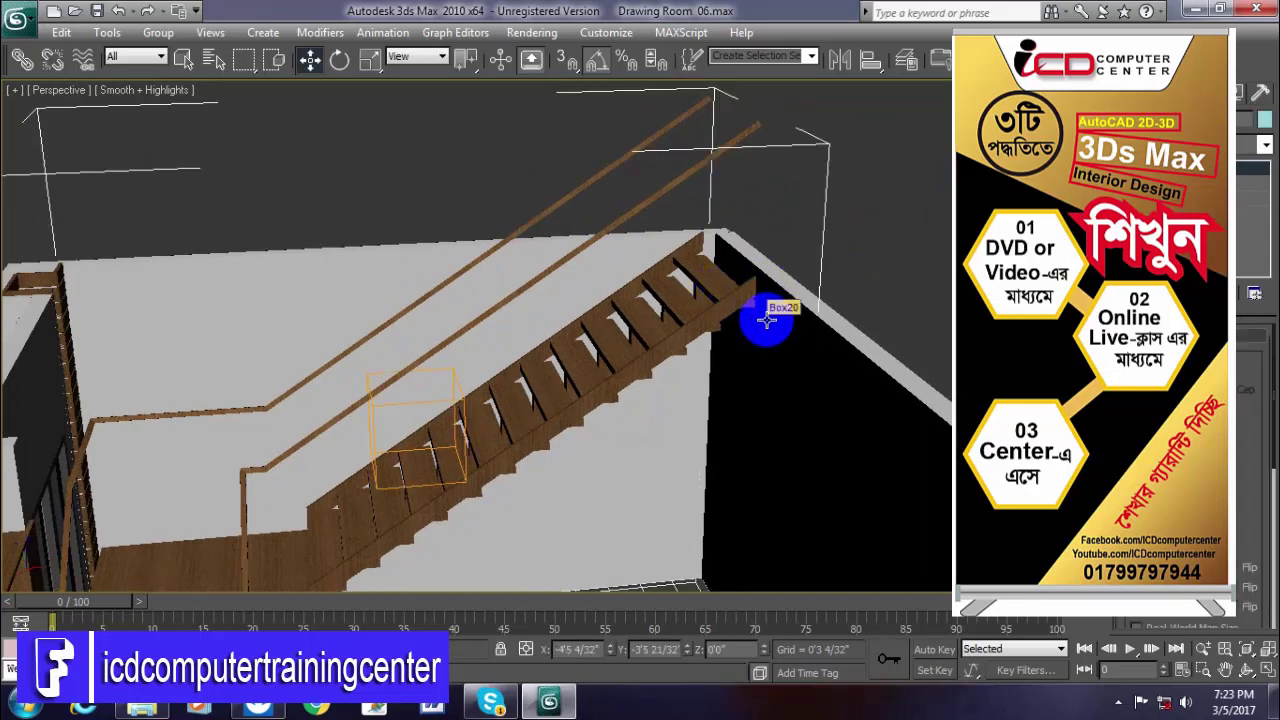
scroll(707, 320, "up", 5)
scroll(707, 320, "down", 6)
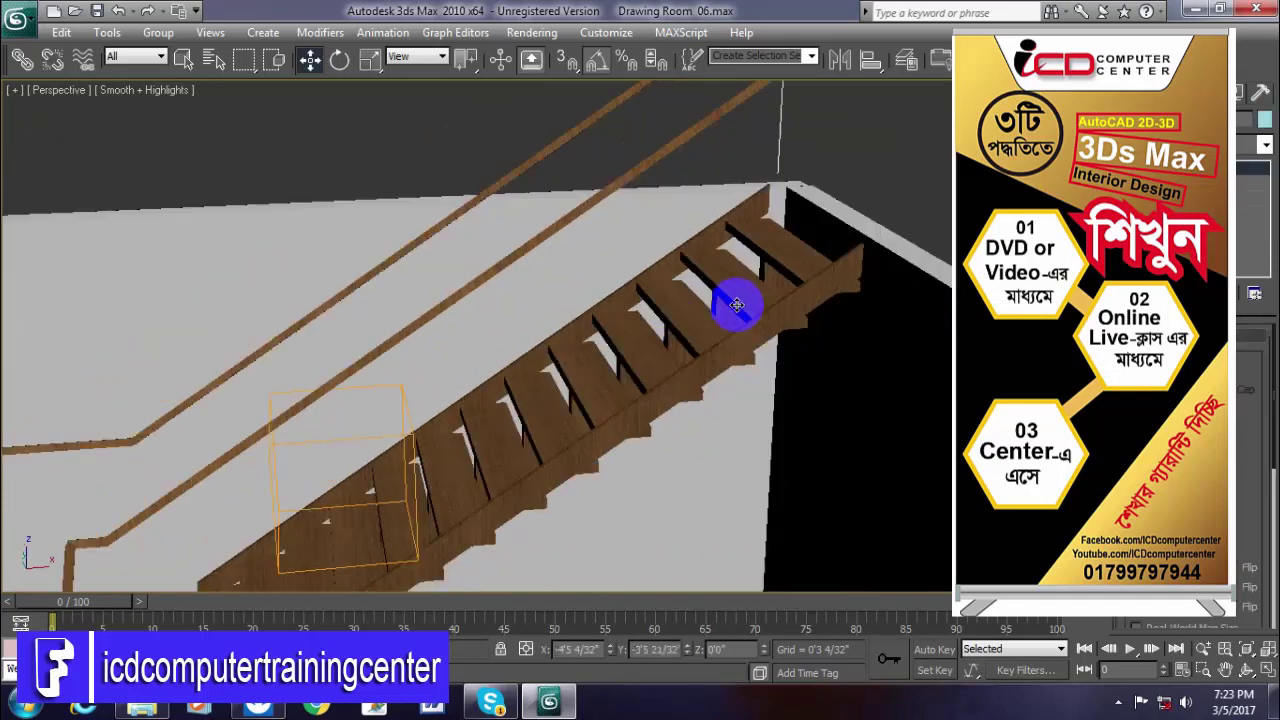
scroll(560, 323, "up", 6)
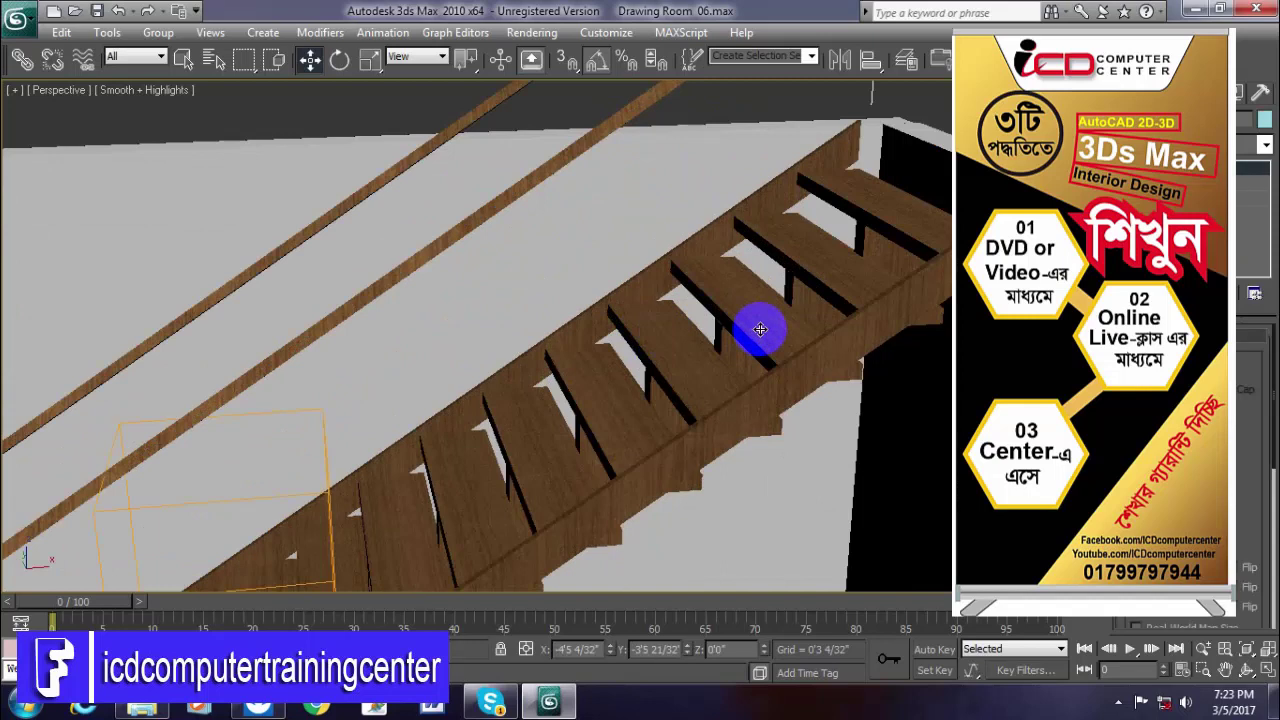
scroll(770, 320, "down", 5)
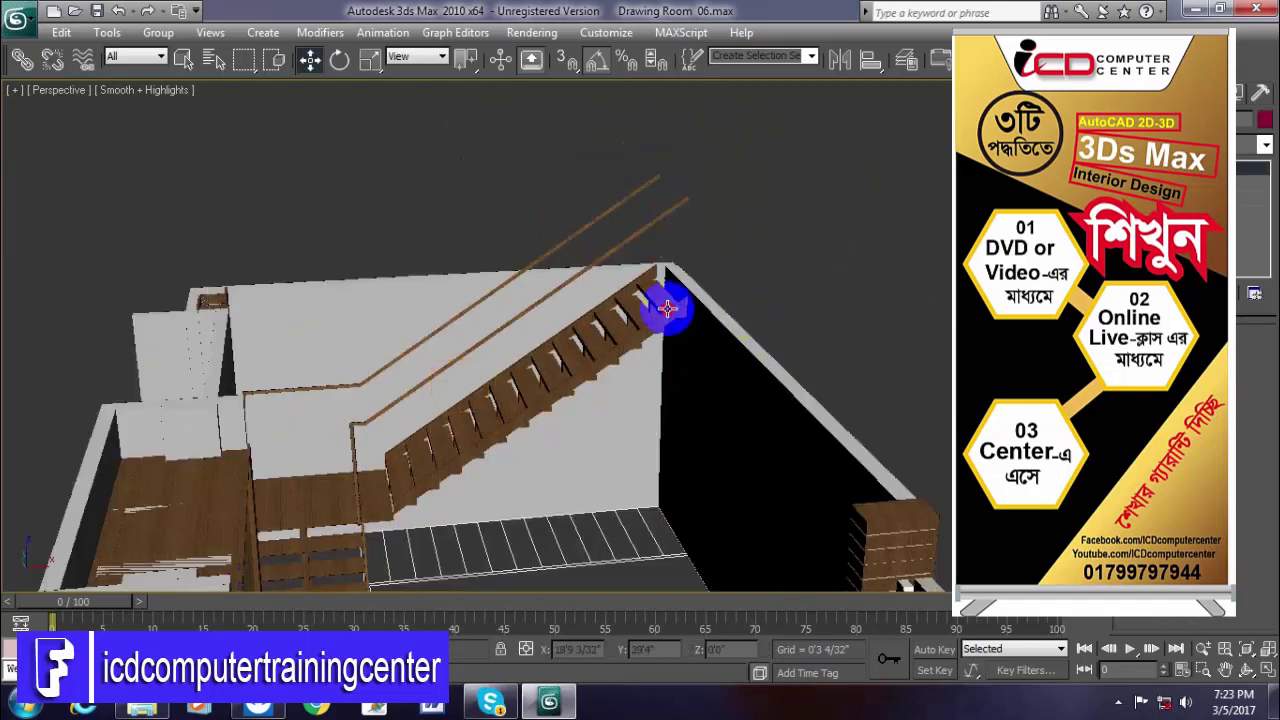
scroll(666, 305, "up", 5)
scroll(830, 270, "down", 5)
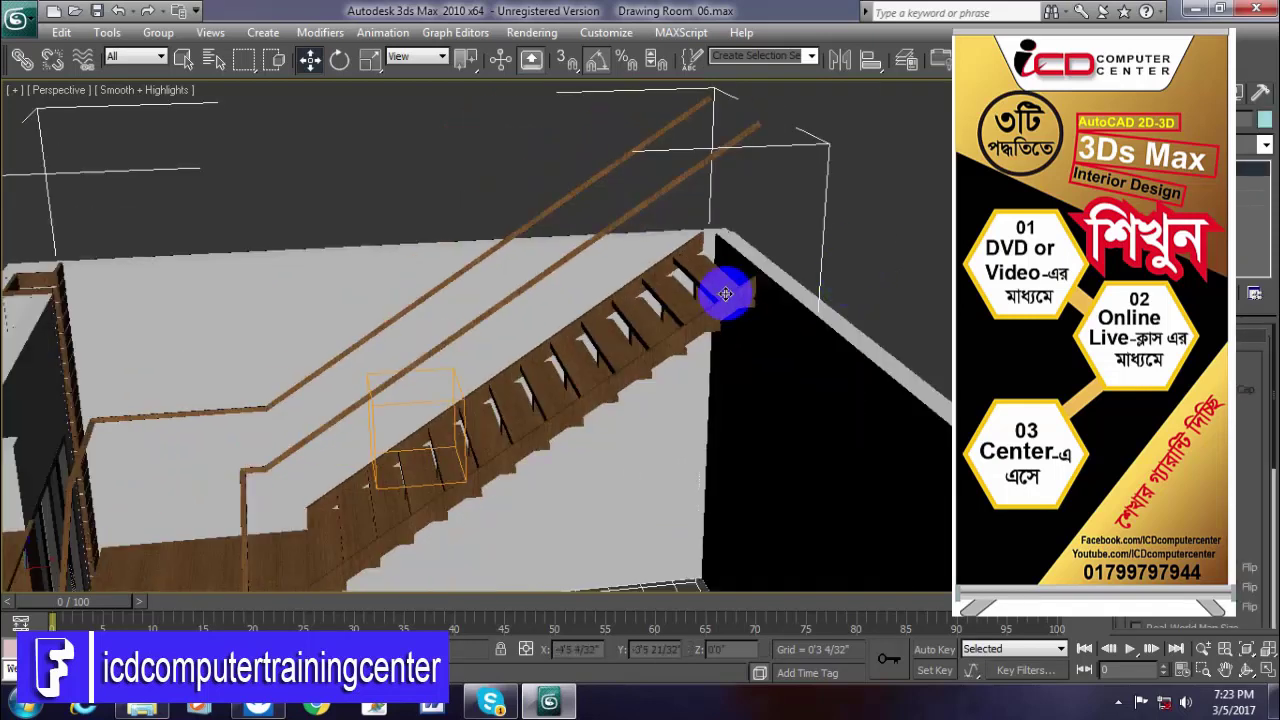
scroll(734, 294, "up", 5)
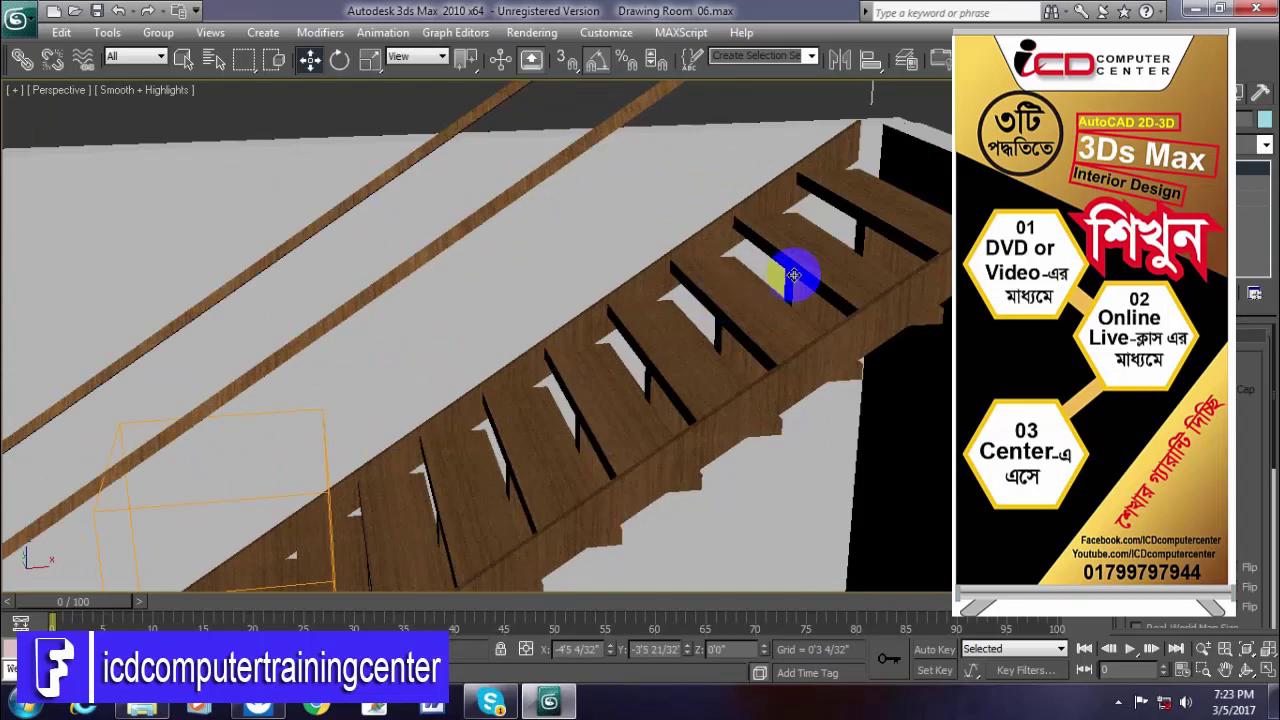
- Examine the top tread and the stringer end where the upper flight meets the end wall
middle_click_drag(793, 275, 509, 354)
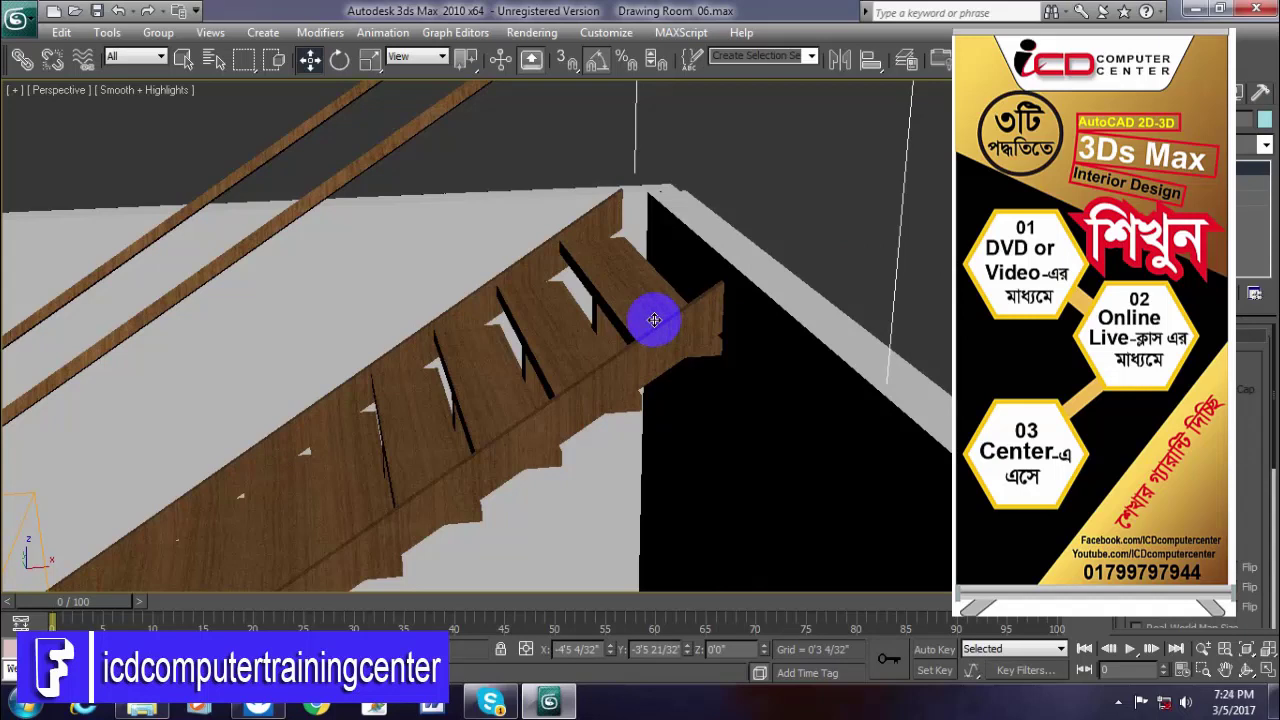
scroll(654, 319, "down", 4)
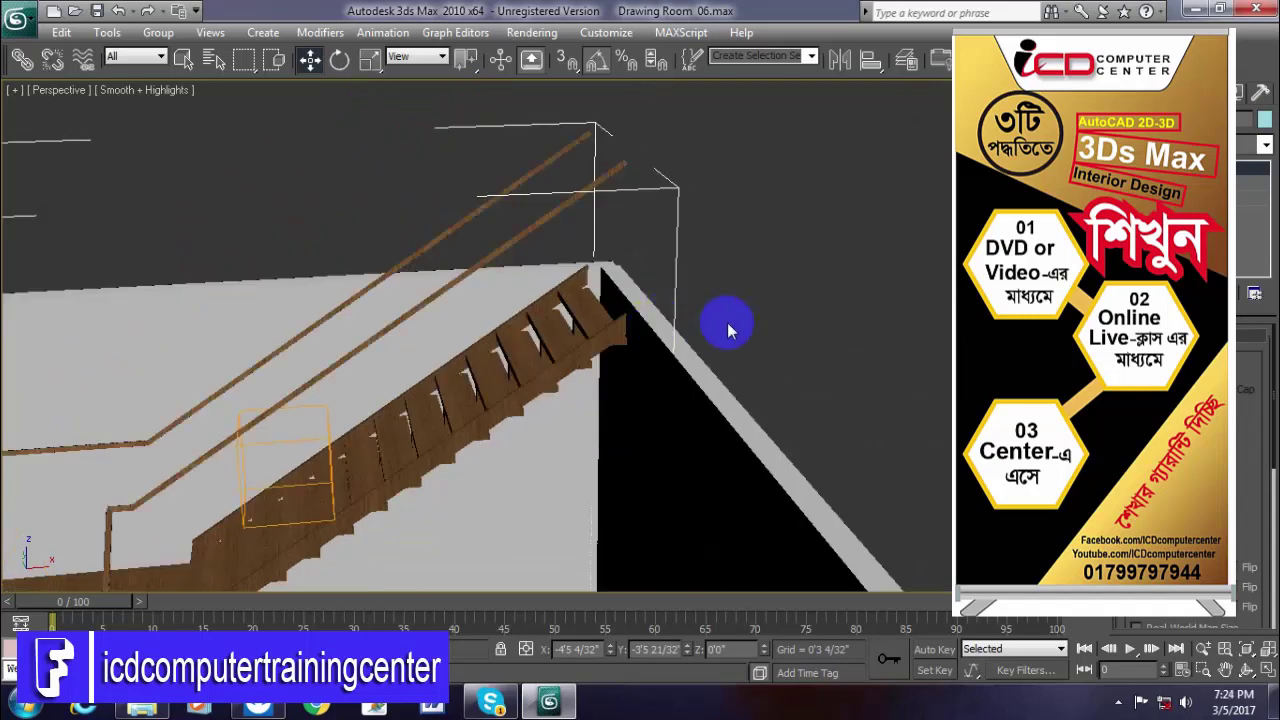
scroll(727, 322, "up", 4)
middle_click_drag(820, 251, 665, 309, "alt")
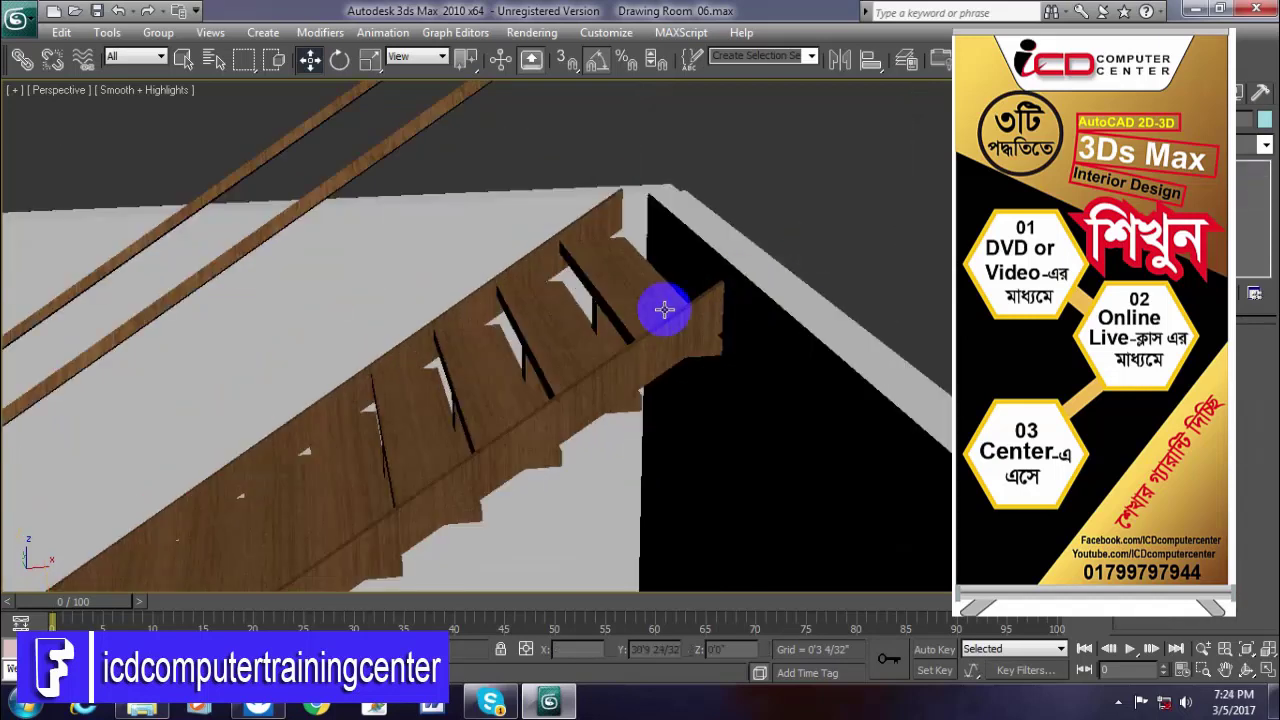
scroll(648, 322, "down", 4)
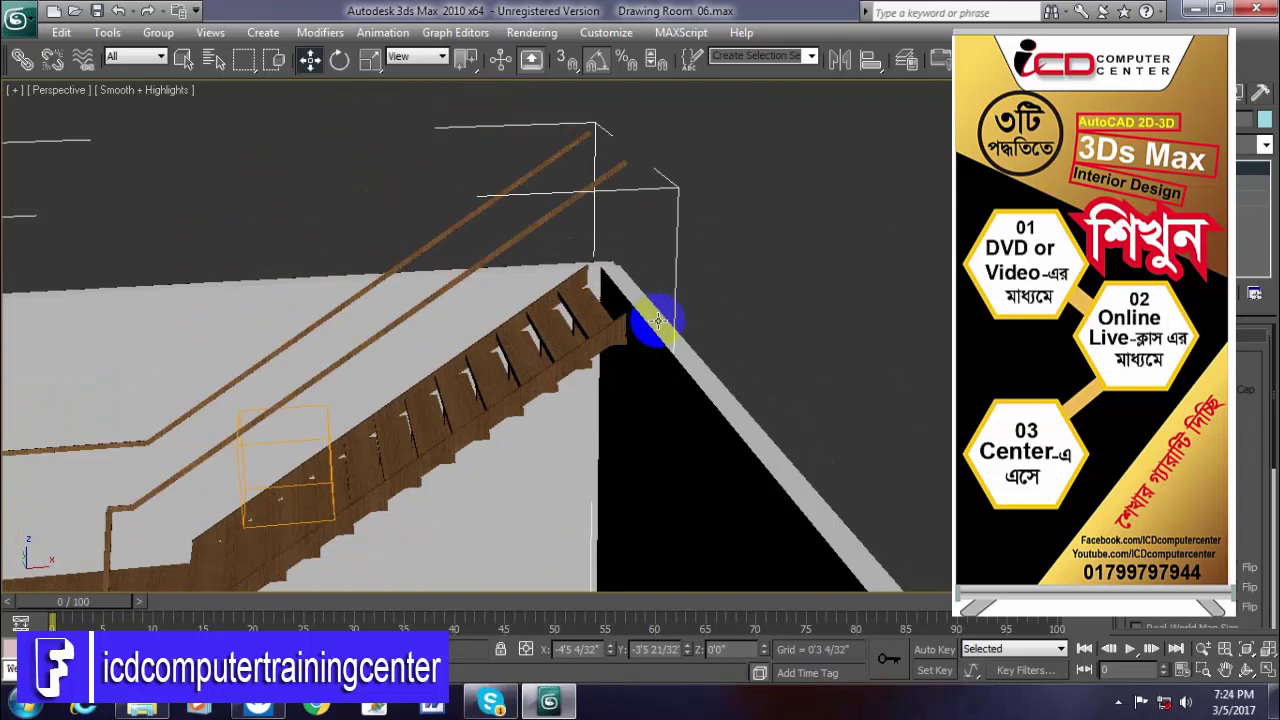
scroll(600, 334, "up", 3)
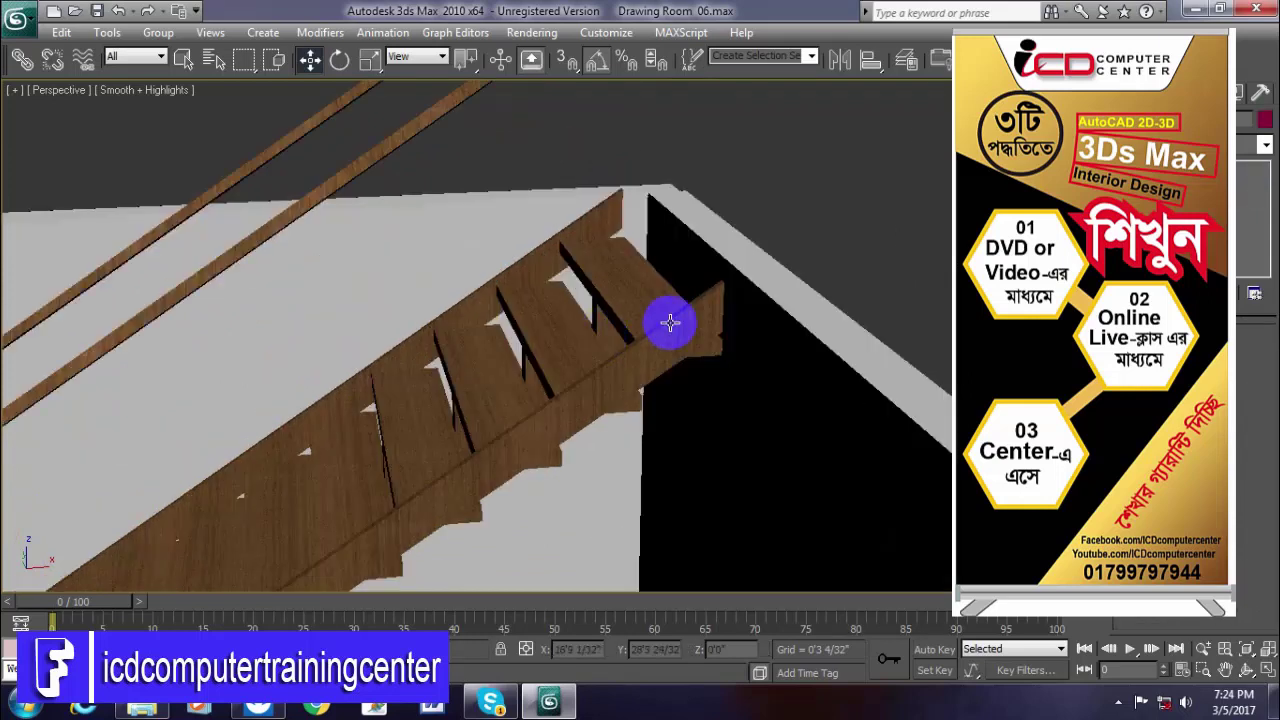
scroll(670, 322, "down", 3)
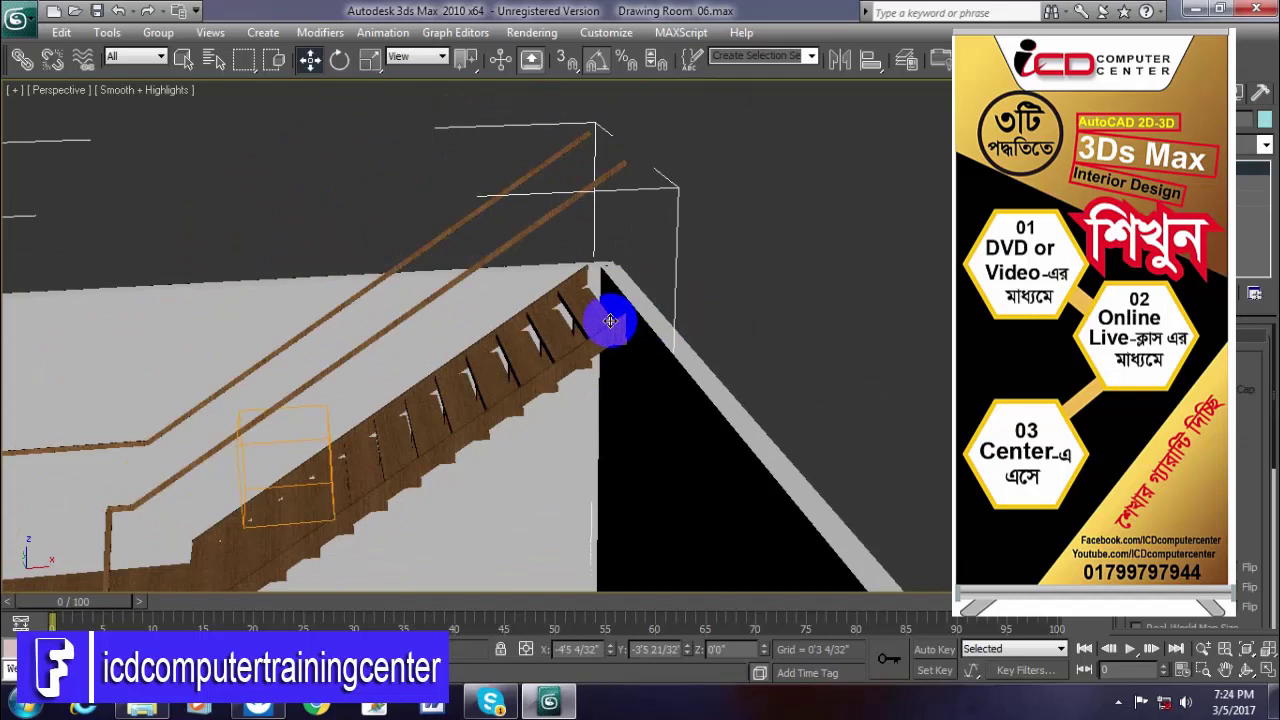
scroll(610, 321, "up", 3)
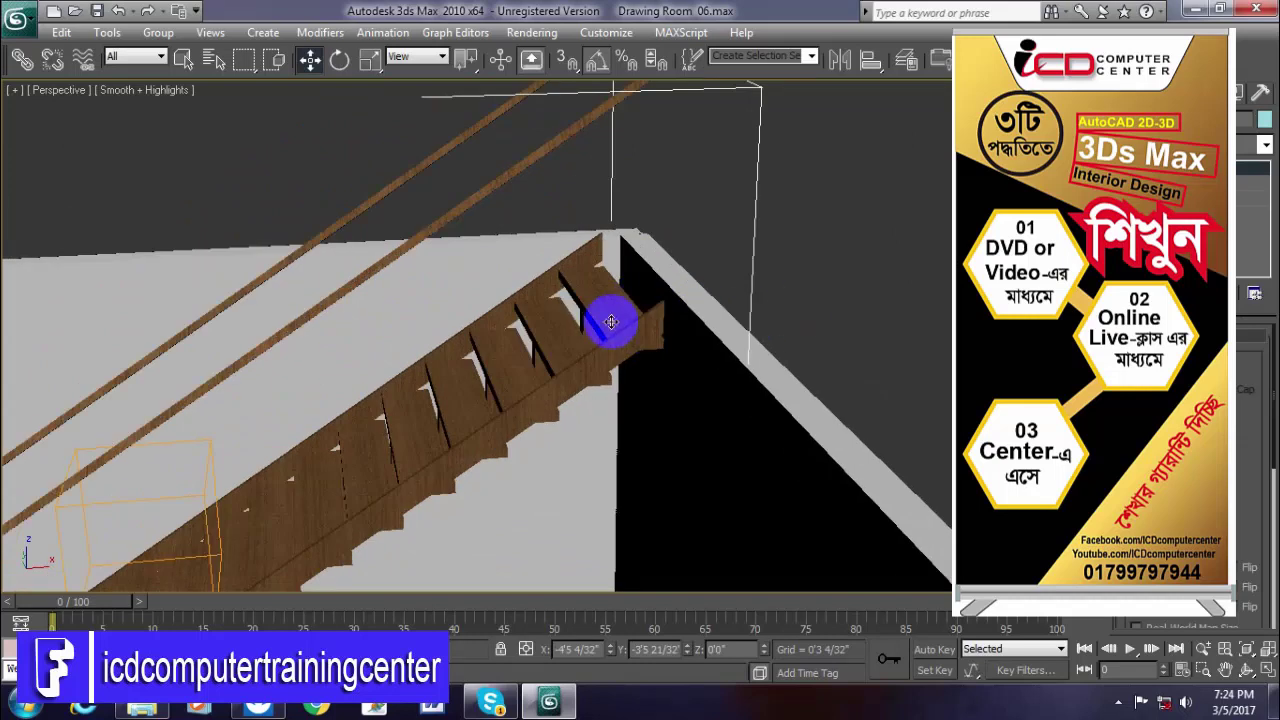
scroll(777, 326, "down", 3)
scroll(634, 320, "up", 3)
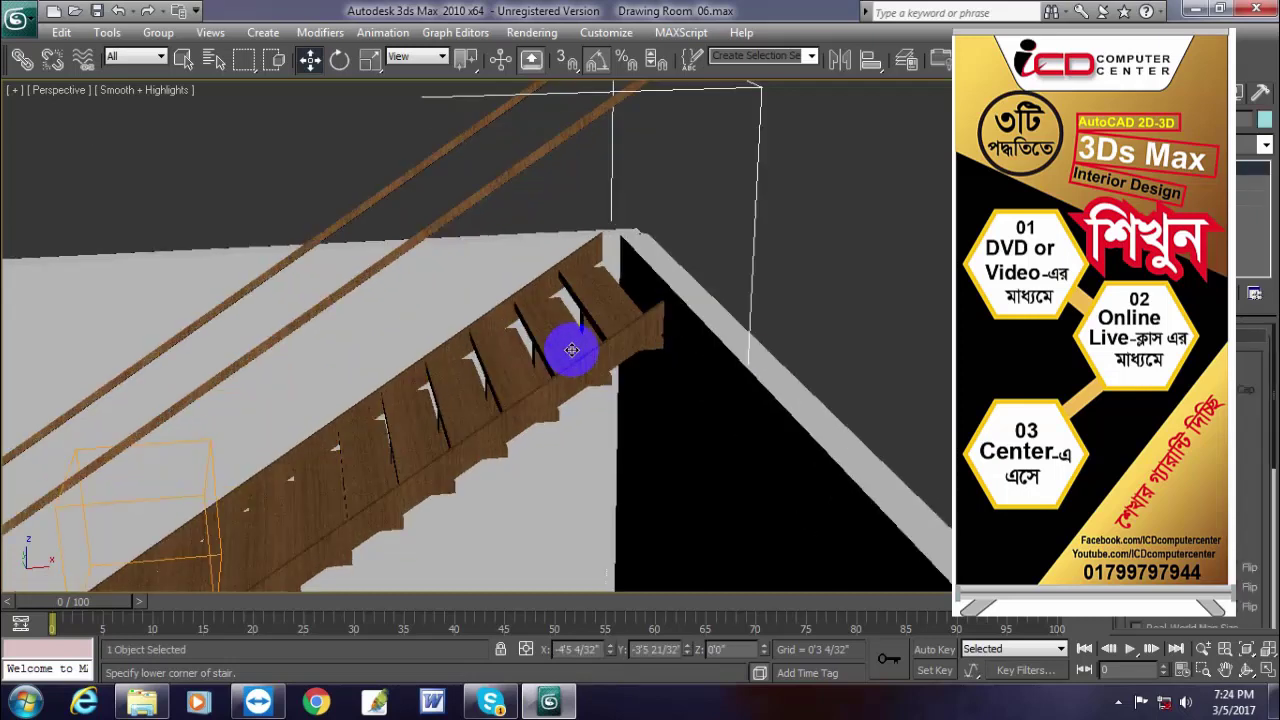
scroll(572, 350, "up", 5)
scroll(572, 350, "down", 3)
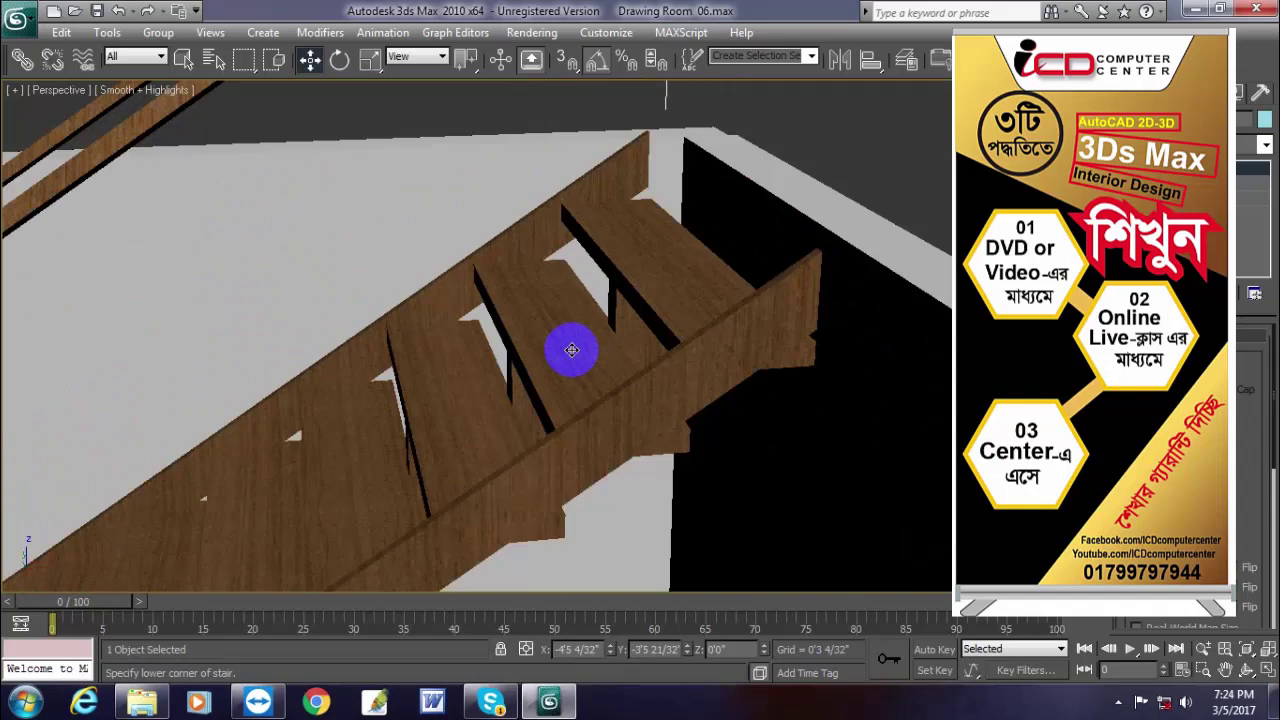
scroll(572, 350, "down", 3)
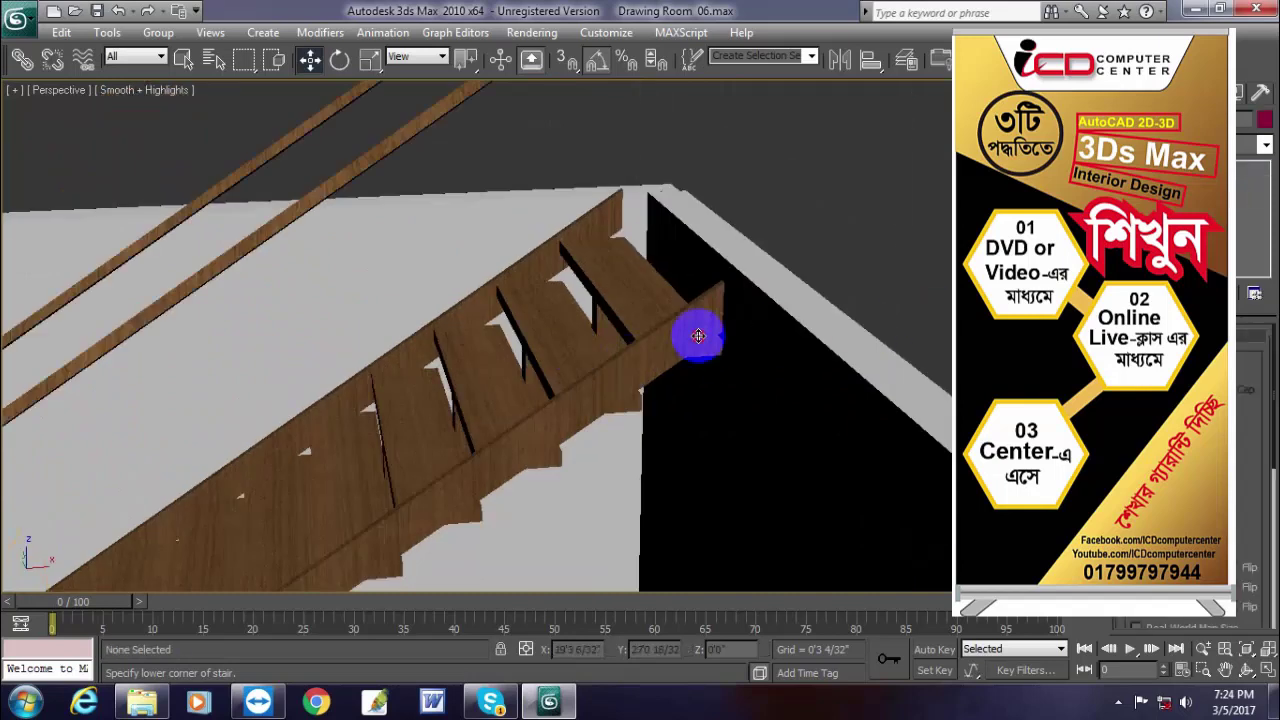
left_click(698, 336)
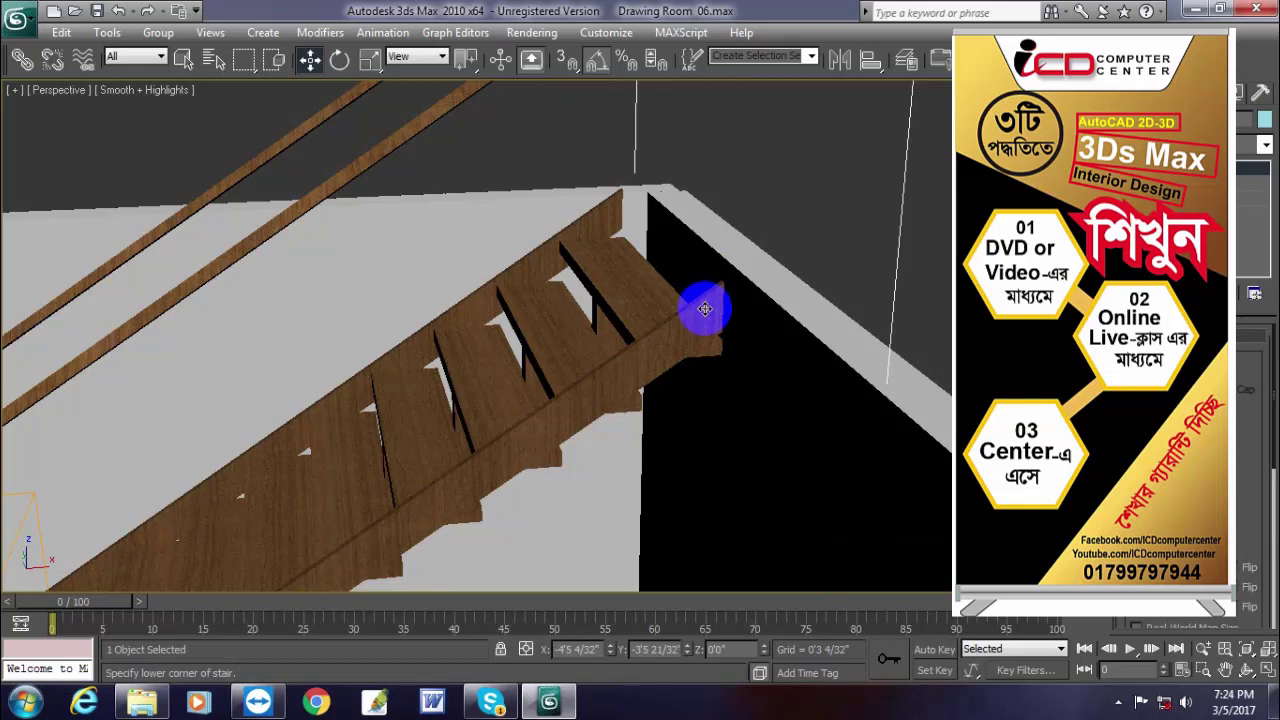
scroll(704, 309, "down", 5)
scroll(580, 366, "up", 5)
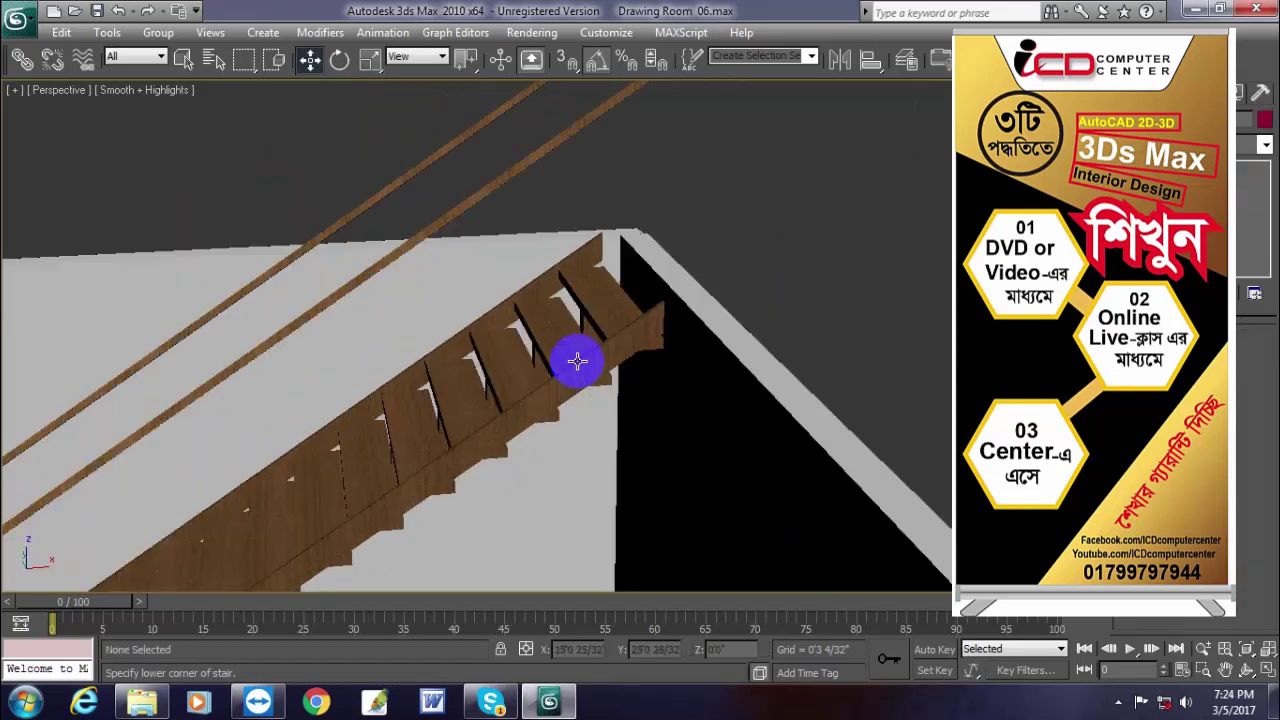
scroll(815, 325, "up", 3)
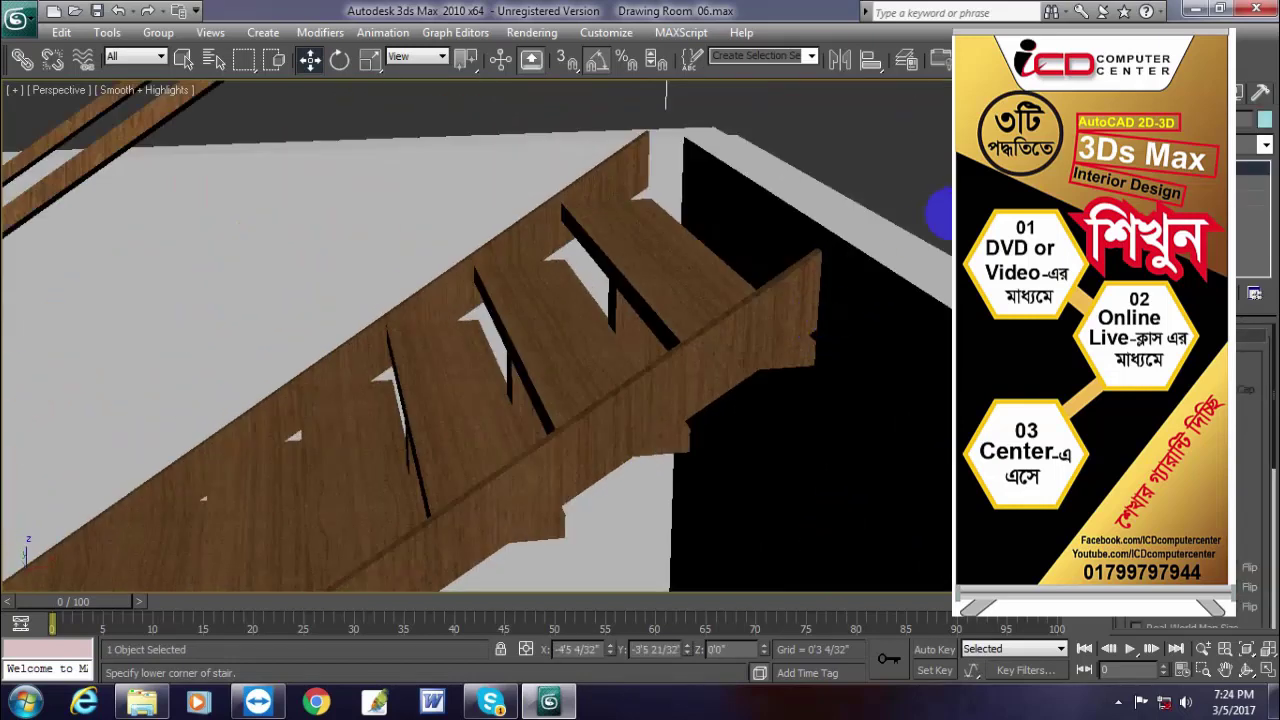
left_click(937, 215)
left_click(731, 313)
scroll(731, 313, "down", 3)
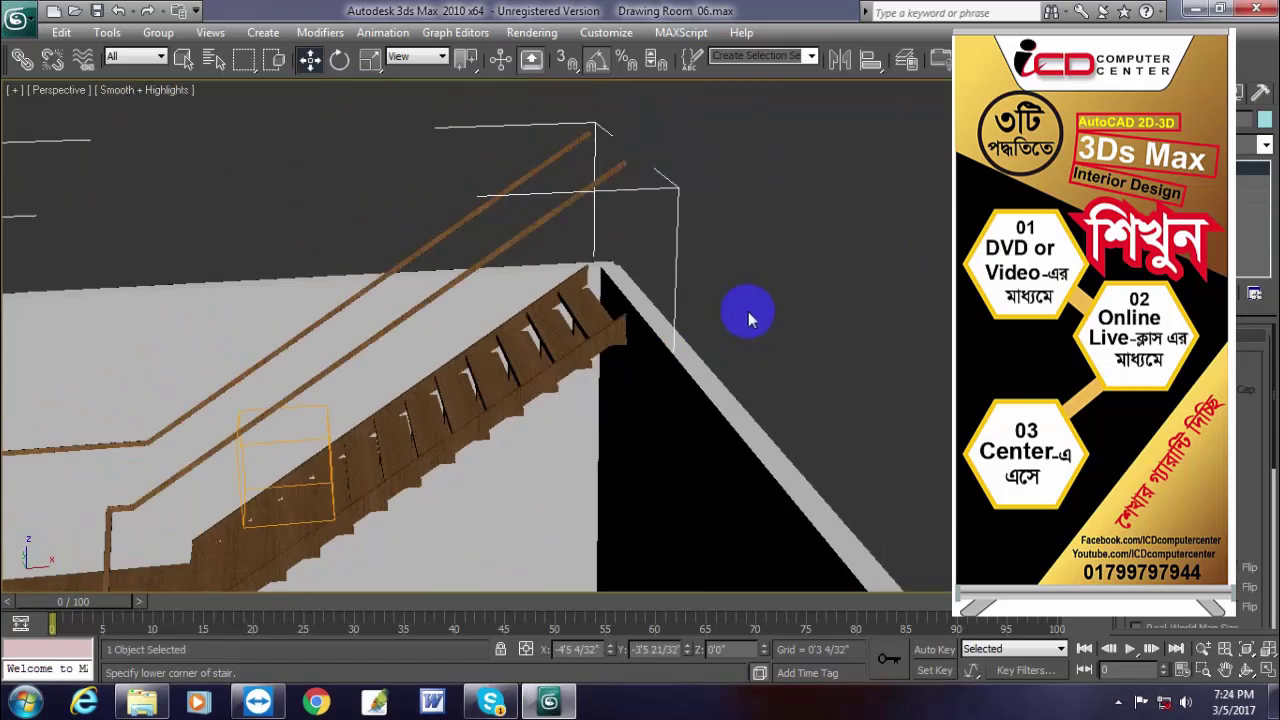
- Examine the uppermost treads and the gaps behind them up close, selecting and deselecting the stair
left_click(749, 317)
left_click(618, 325)
scroll(588, 336, "up", 3)
left_click(852, 206)
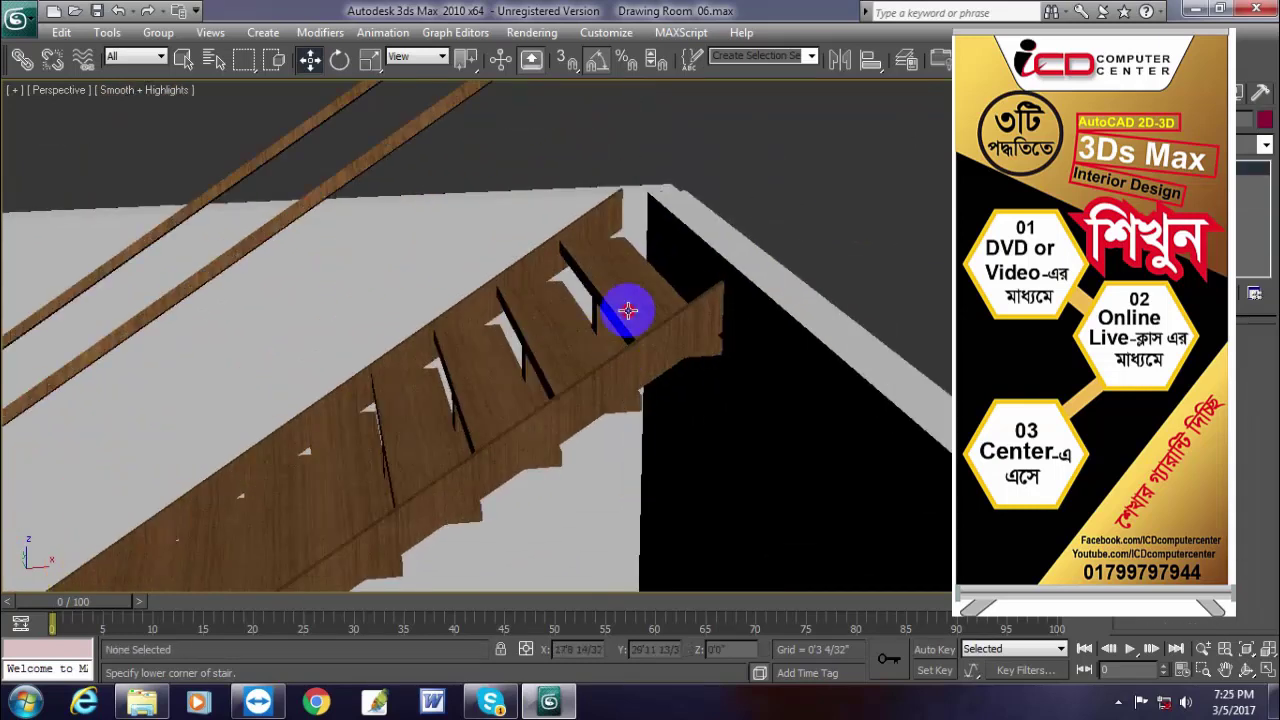
left_click(628, 310)
scroll(626, 312, "down", 3)
left_click(761, 329)
scroll(606, 343, "up", 3)
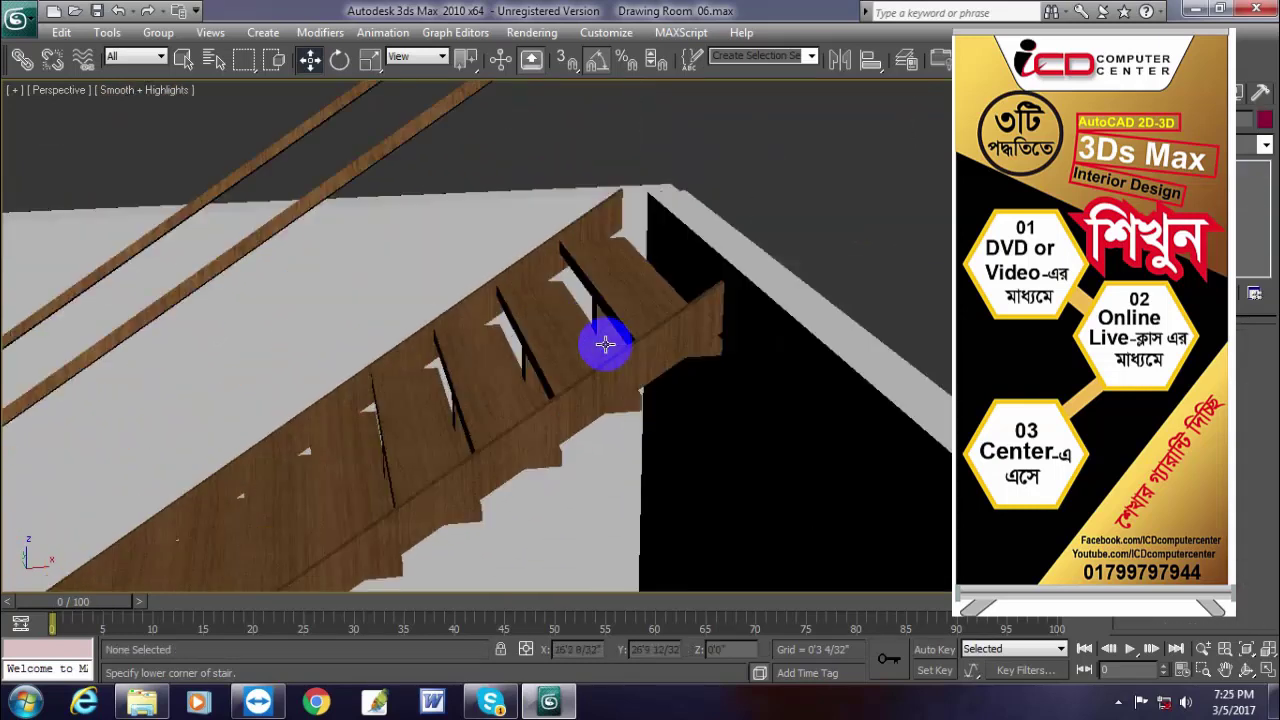
left_click(609, 345)
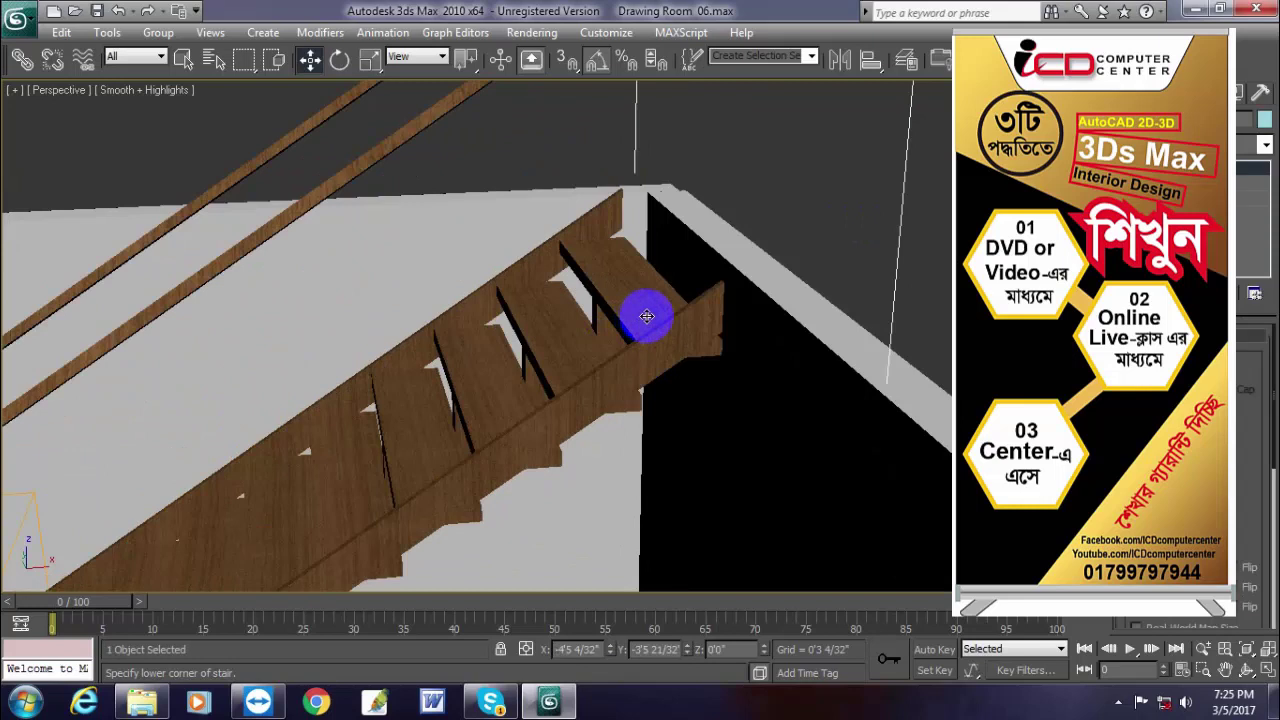
scroll(651, 316, "down", 3)
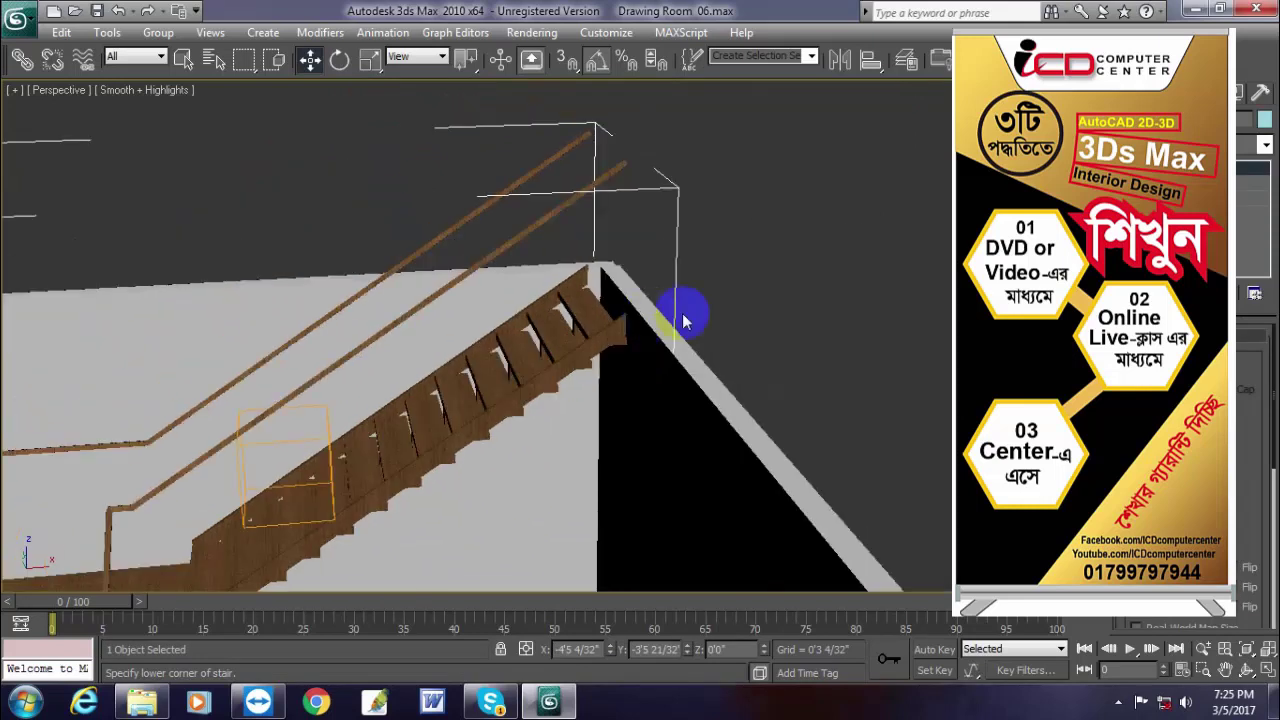
- Compare the tread spacing near the end wall at close range and across the whole upper flight
scroll(640, 337, "up", 3)
scroll(627, 338, "up", 2)
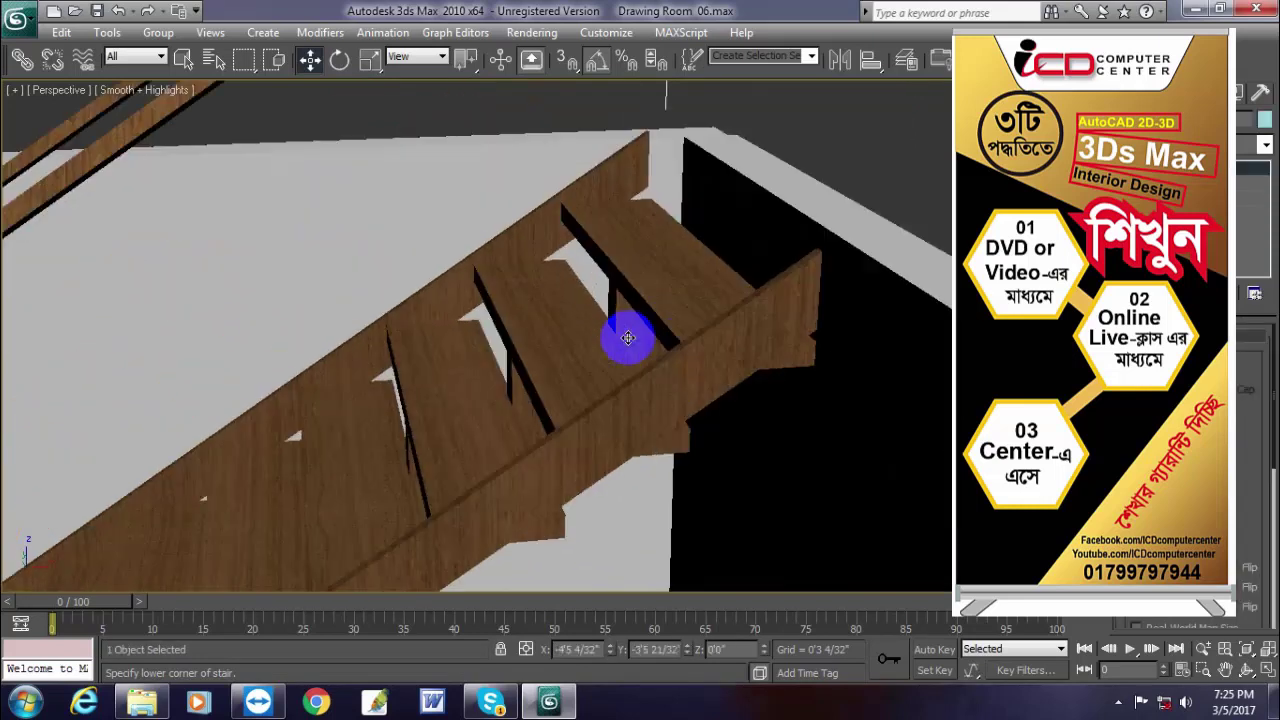
scroll(627, 338, "down", 4)
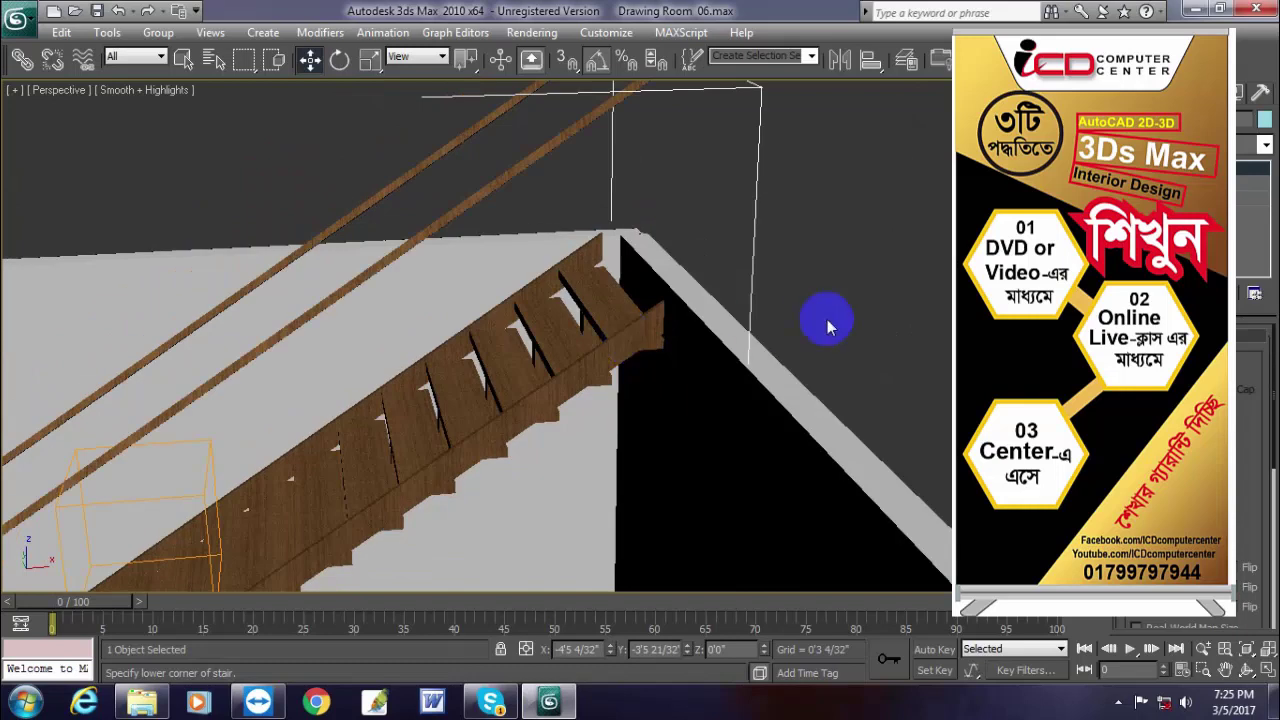
scroll(616, 324, "up", 5)
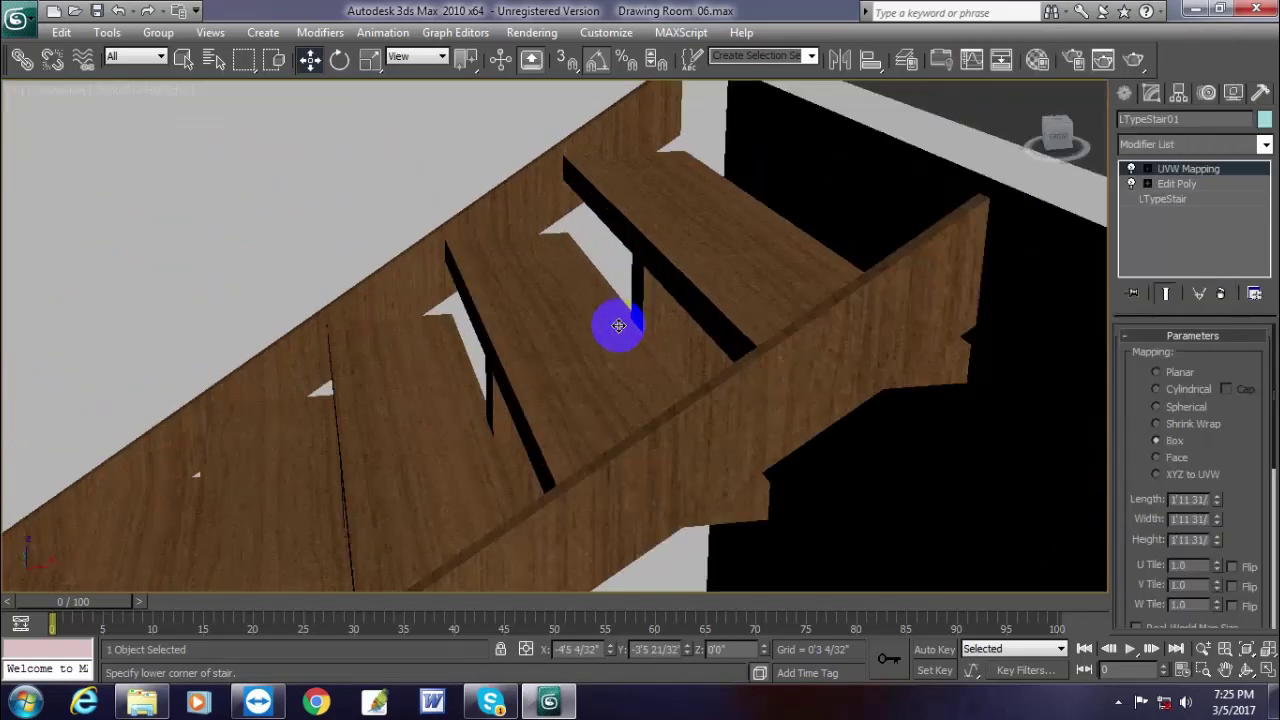
scroll(529, 413, "down", 2)
scroll(529, 413, "down", 3)
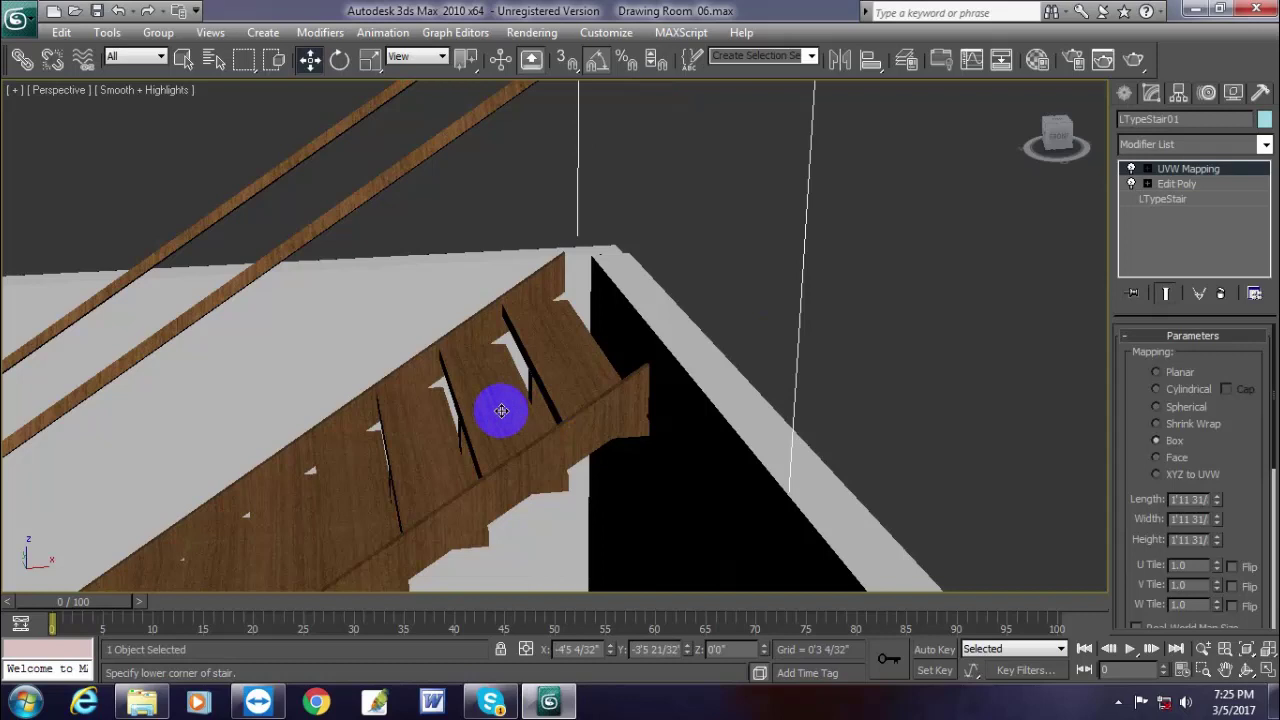
scroll(634, 394, "down", 3)
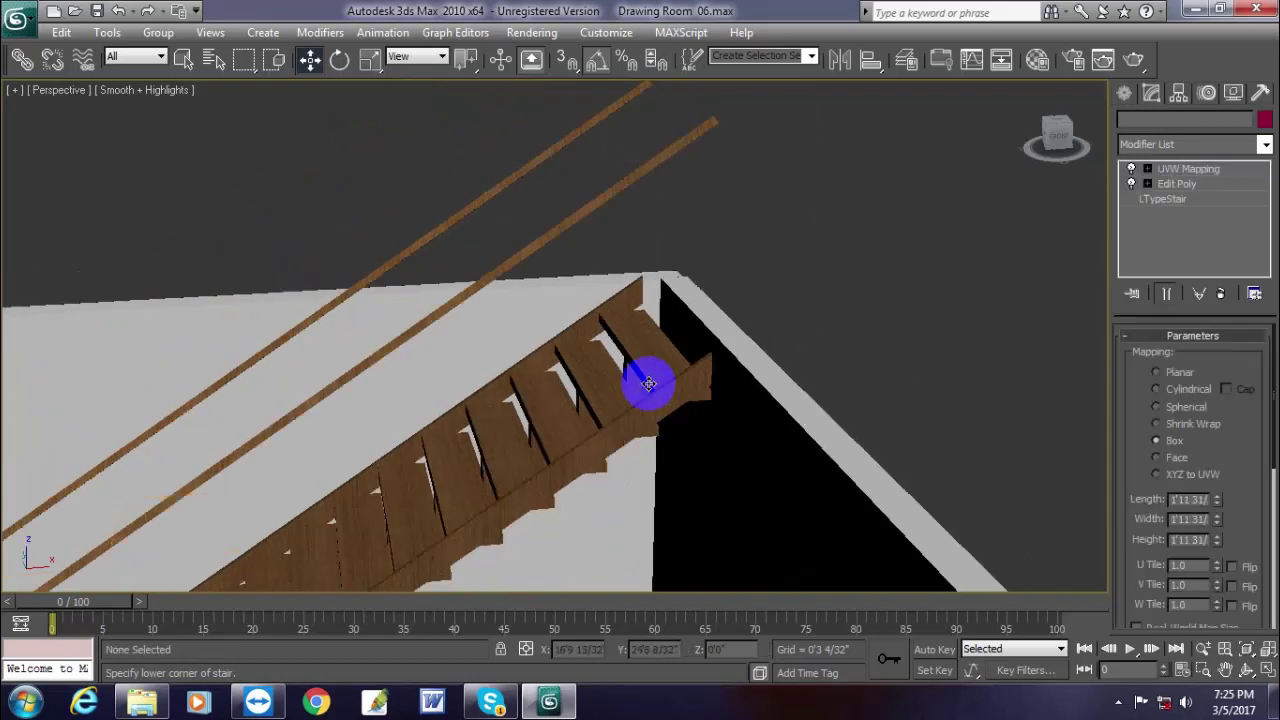
scroll(646, 380, "up", 4)
scroll(670, 347, "down", 2)
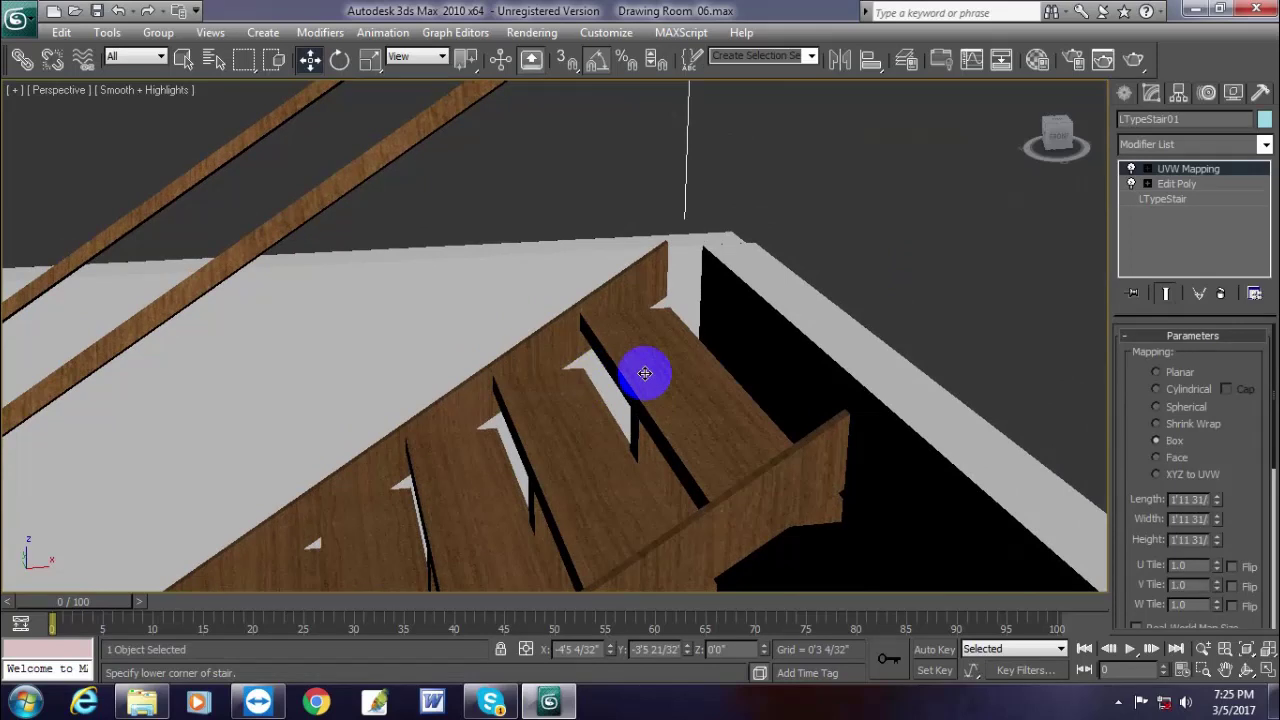
scroll(645, 373, "down", 5)
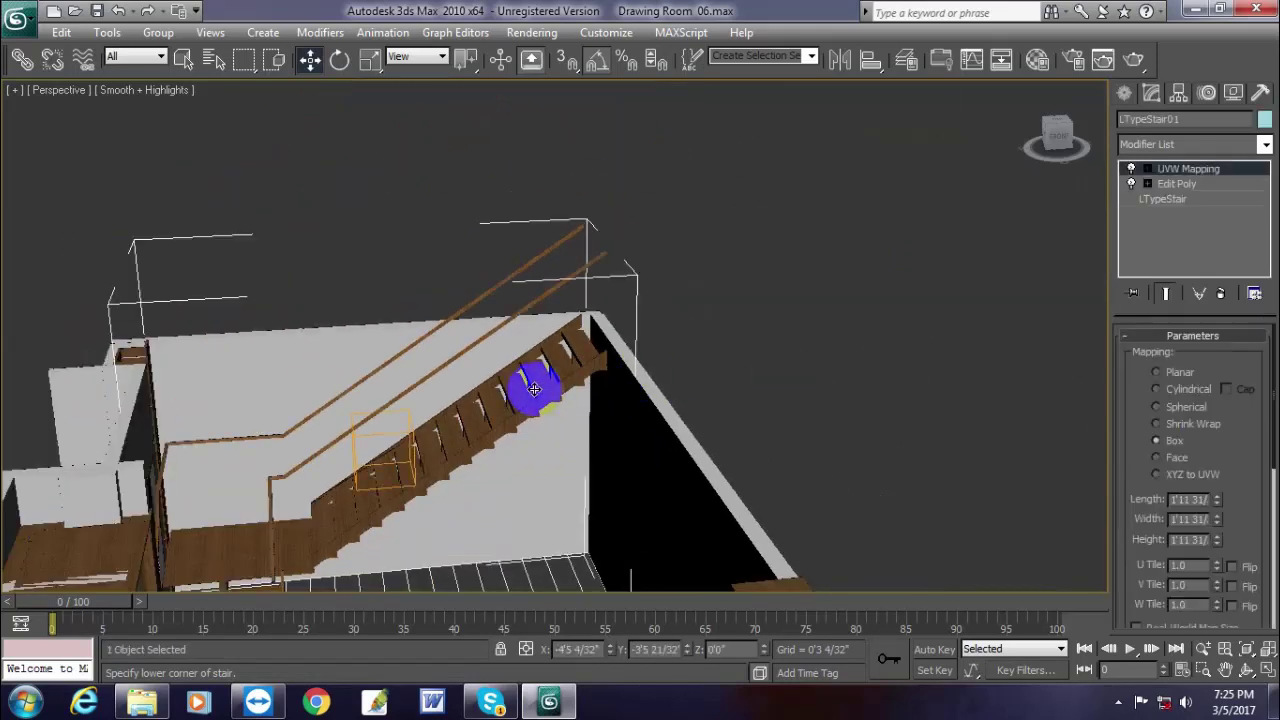
scroll(534, 389, "up", 2)
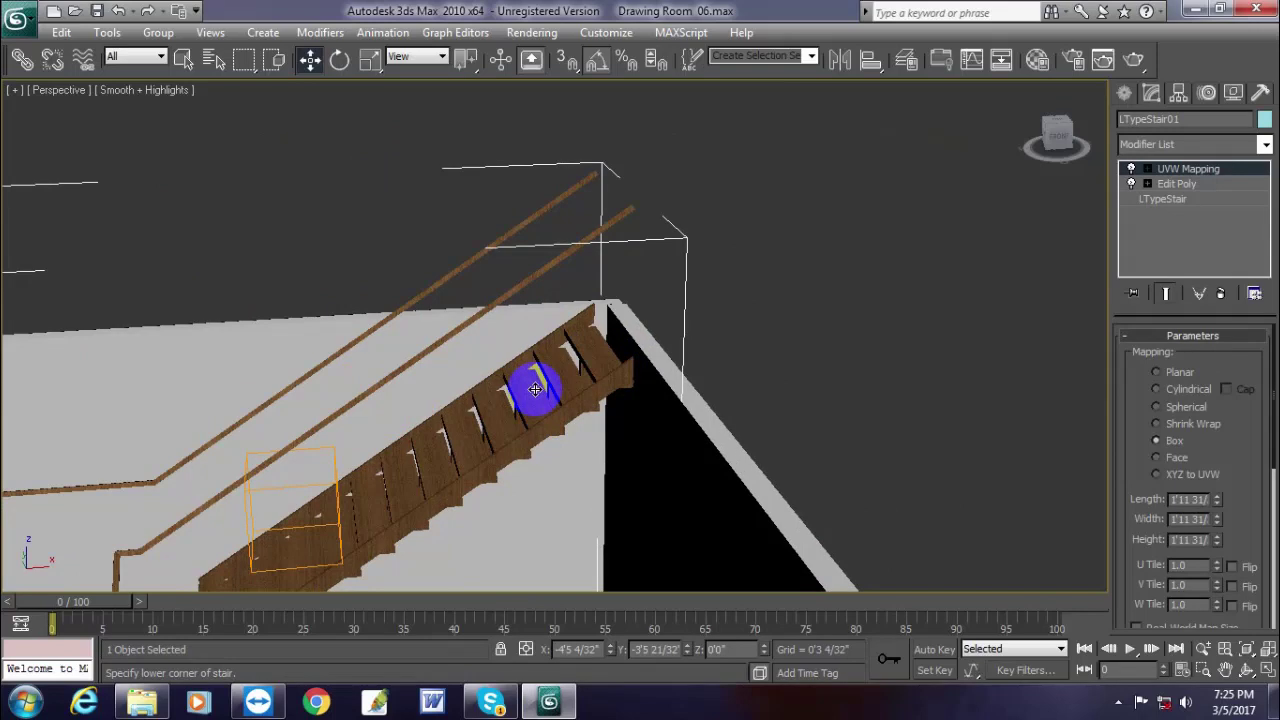
- Review the upper flight's treads and stringer beside the wall corner with the stair selected and unselected
middle_click_drag(560, 416, 630, 376)
left_click(696, 346)
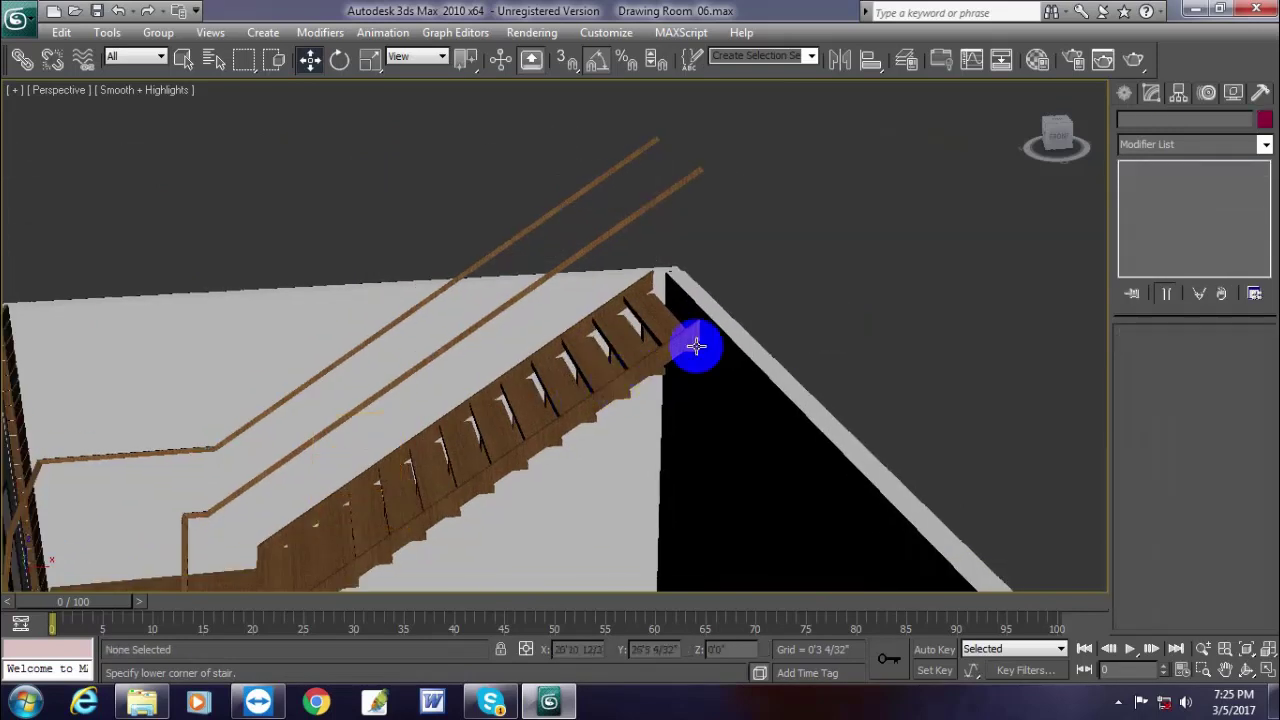
left_click(671, 346)
scroll(671, 346, "up", 4)
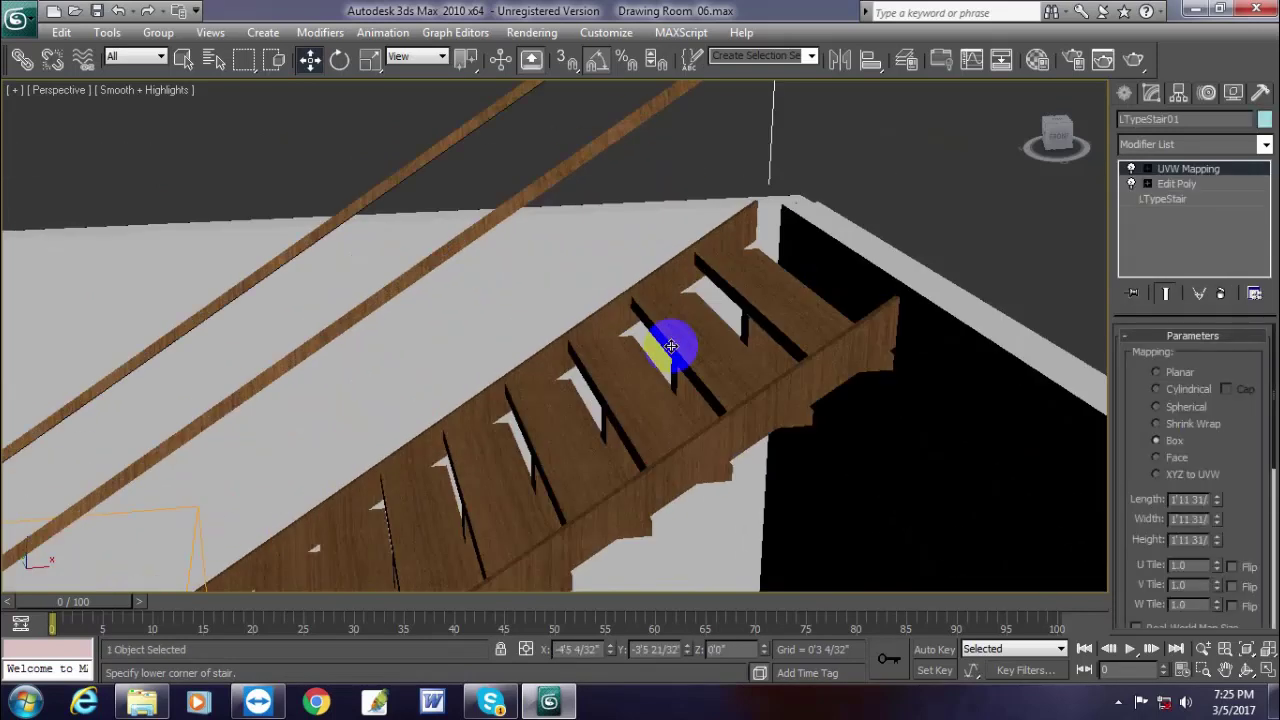
scroll(668, 340, "down", 5)
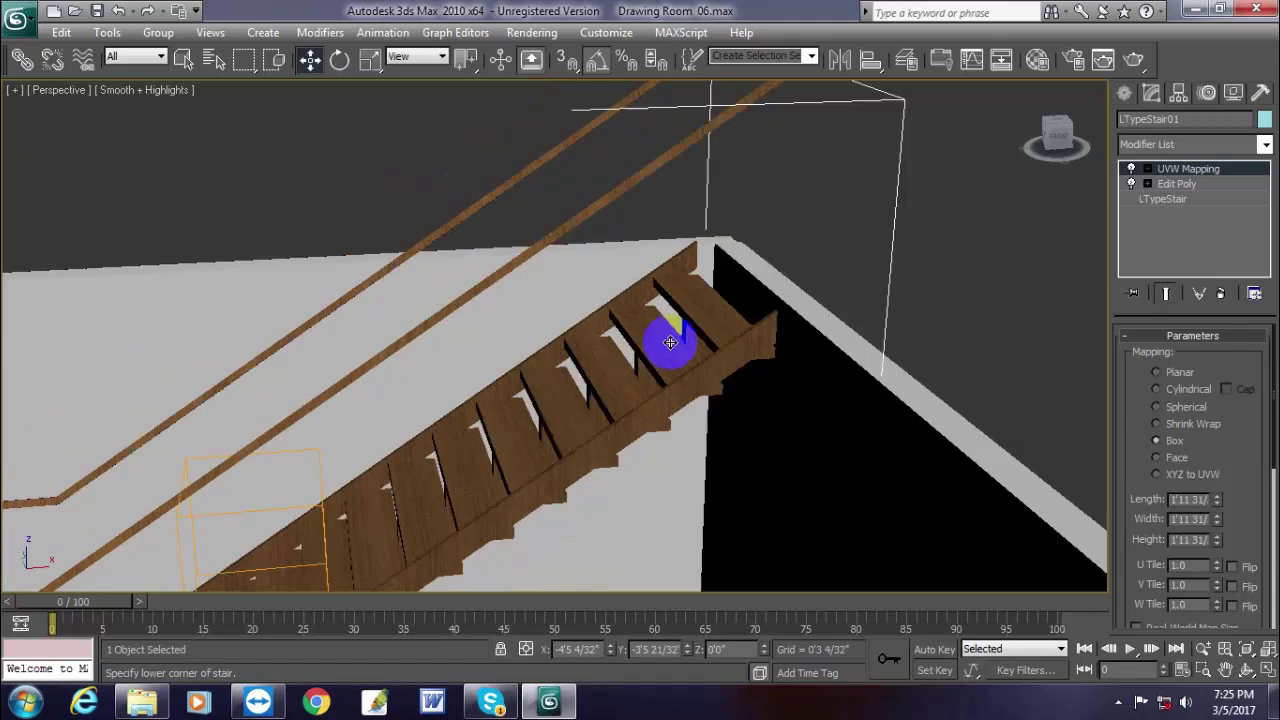
left_click(786, 363)
scroll(620, 368, "up", 5)
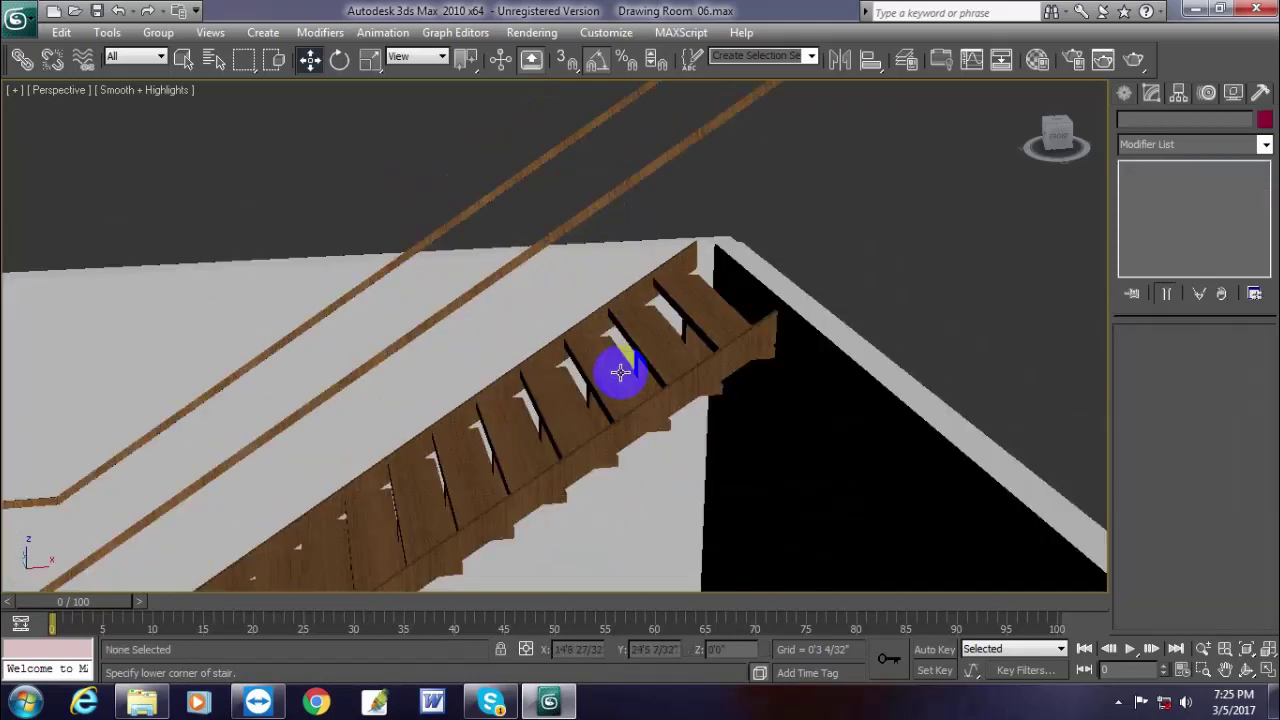
left_click(620, 374)
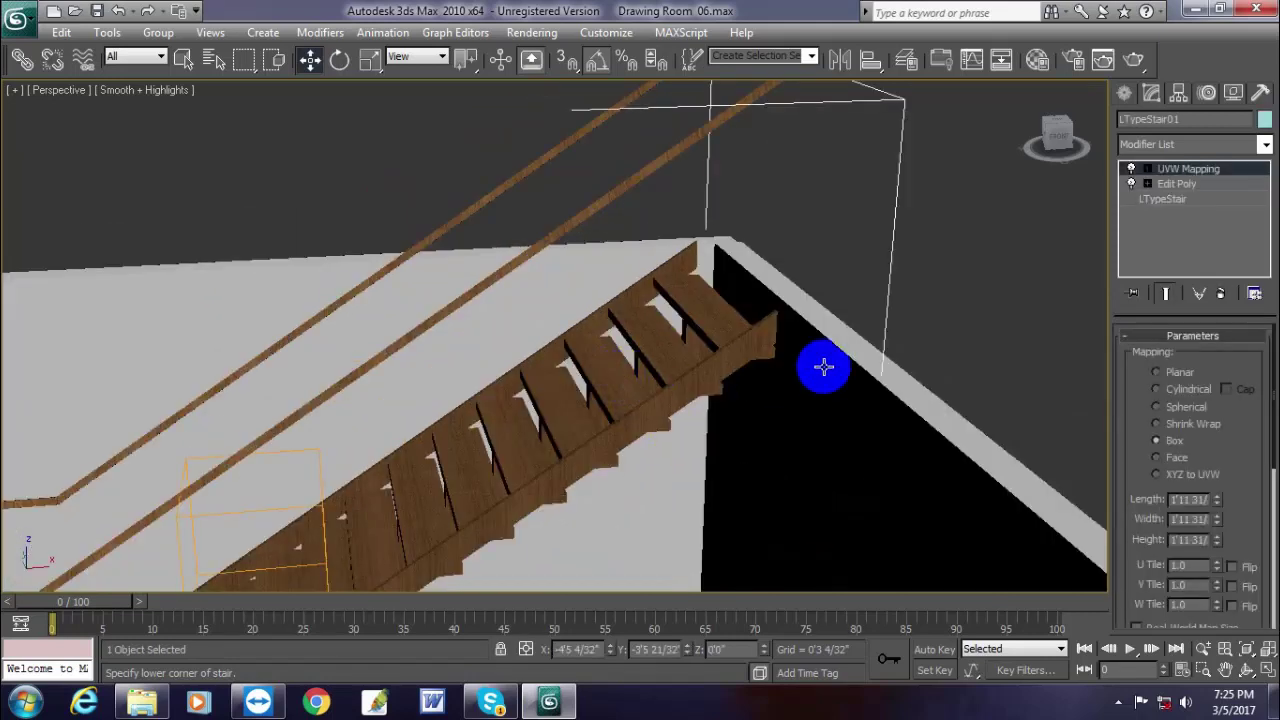
scroll(840, 358, "down", 3)
left_click(642, 380)
scroll(645, 376, "up", 4)
left_click(700, 366)
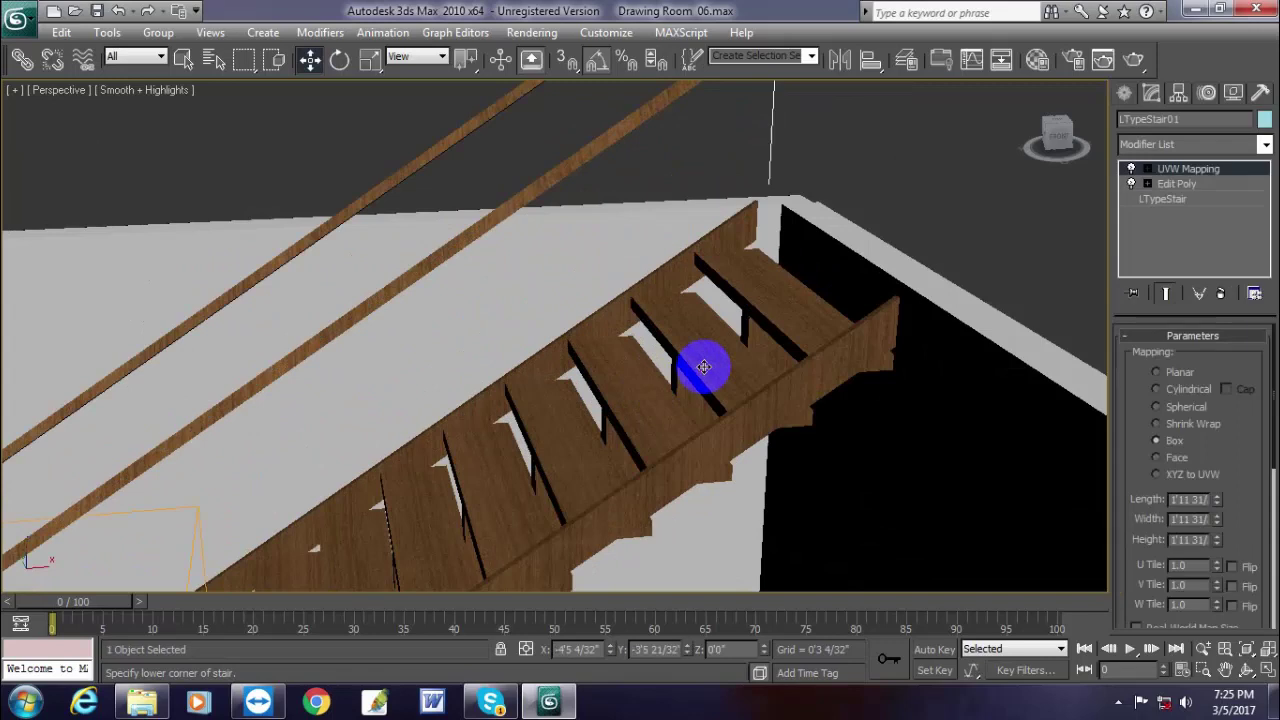
scroll(700, 366, "down", 3)
left_click(813, 334)
left_click_drag(749, 203, 390, 149)
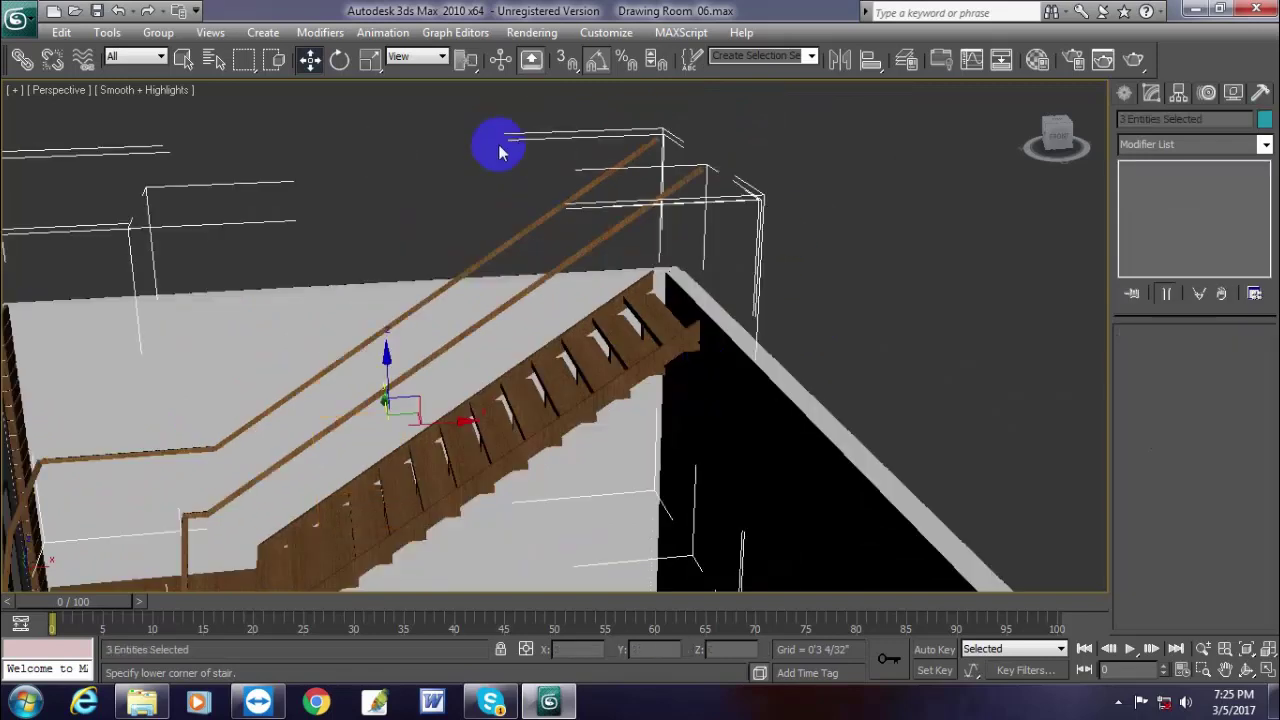
left_click_drag(550, 100, 474, 106)
left_click_drag(474, 106, 440, 118)
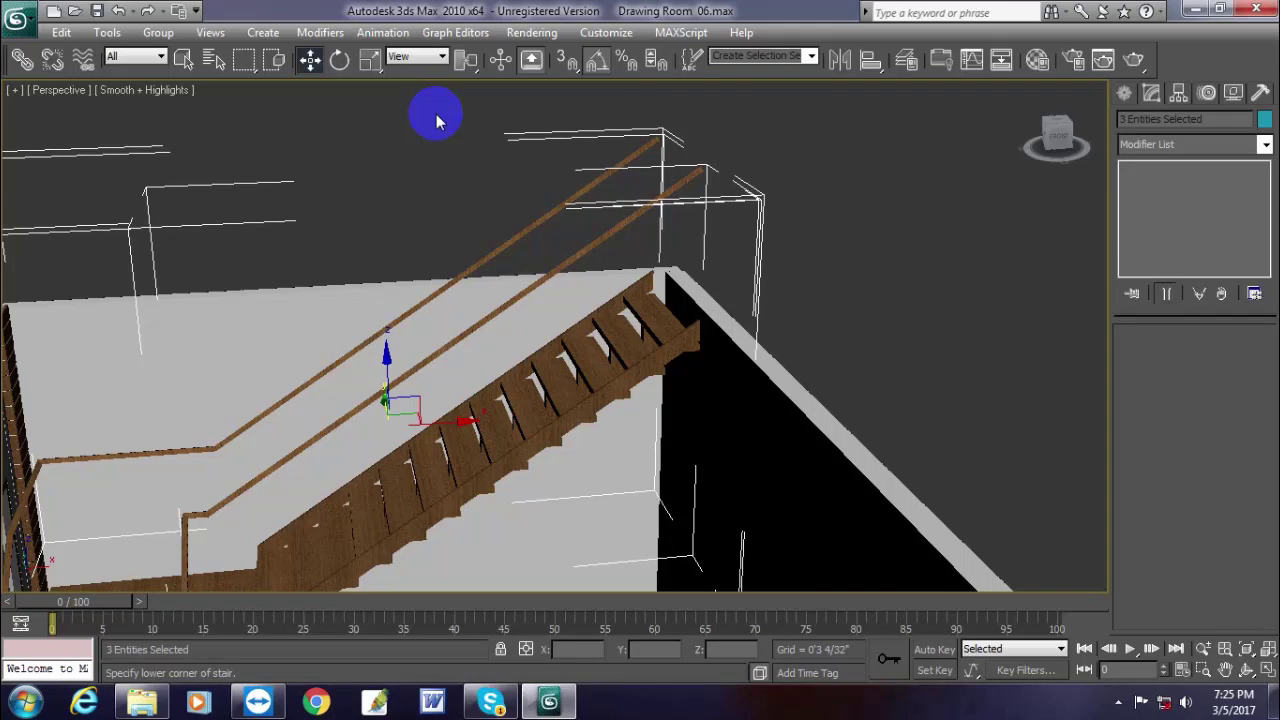
- Enter the Polygon level of the stair's Edit Poly modifier and select the upper flight's handrail polygons
left_click(586, 386)
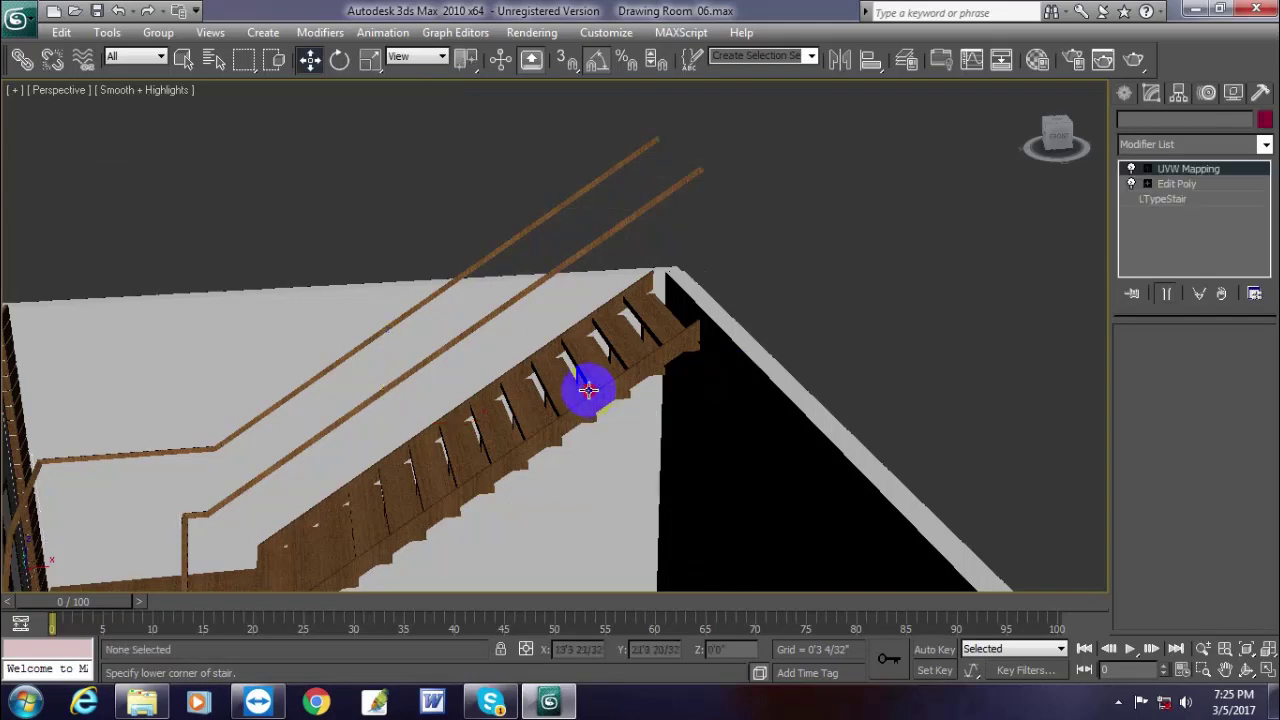
left_click(1147, 184)
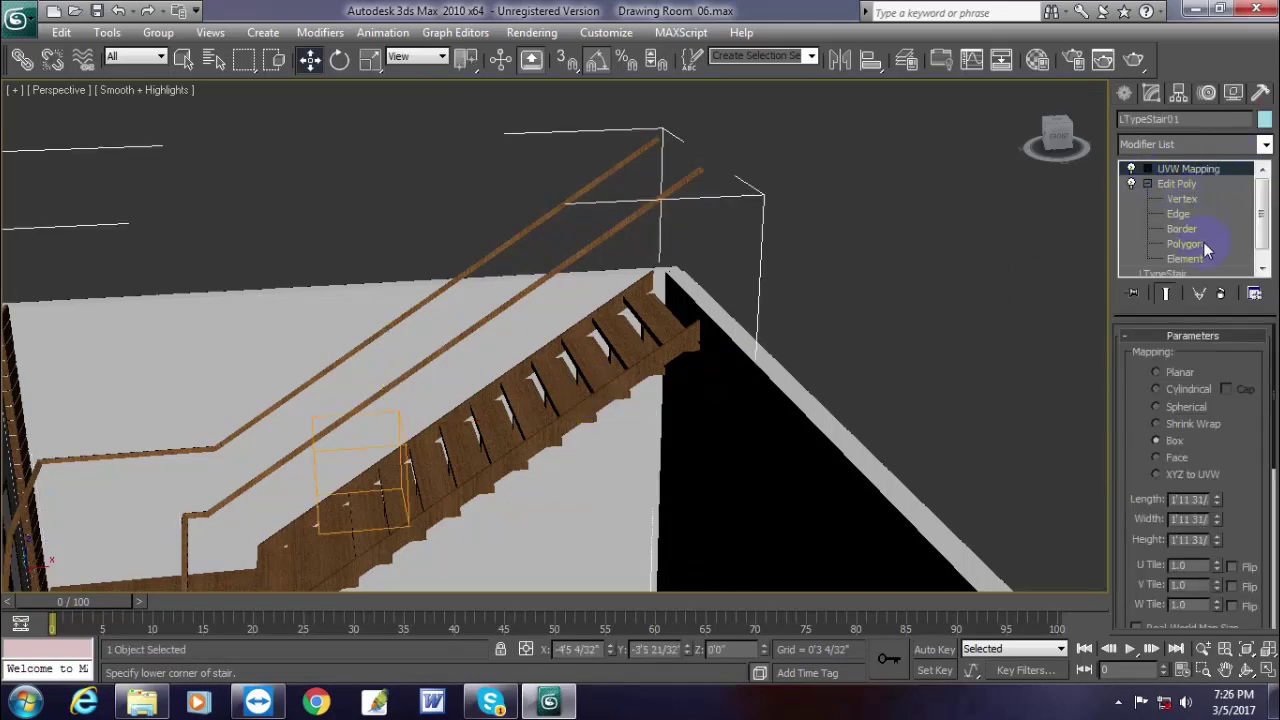
left_click(1186, 244)
scroll(652, 330, "up", 5)
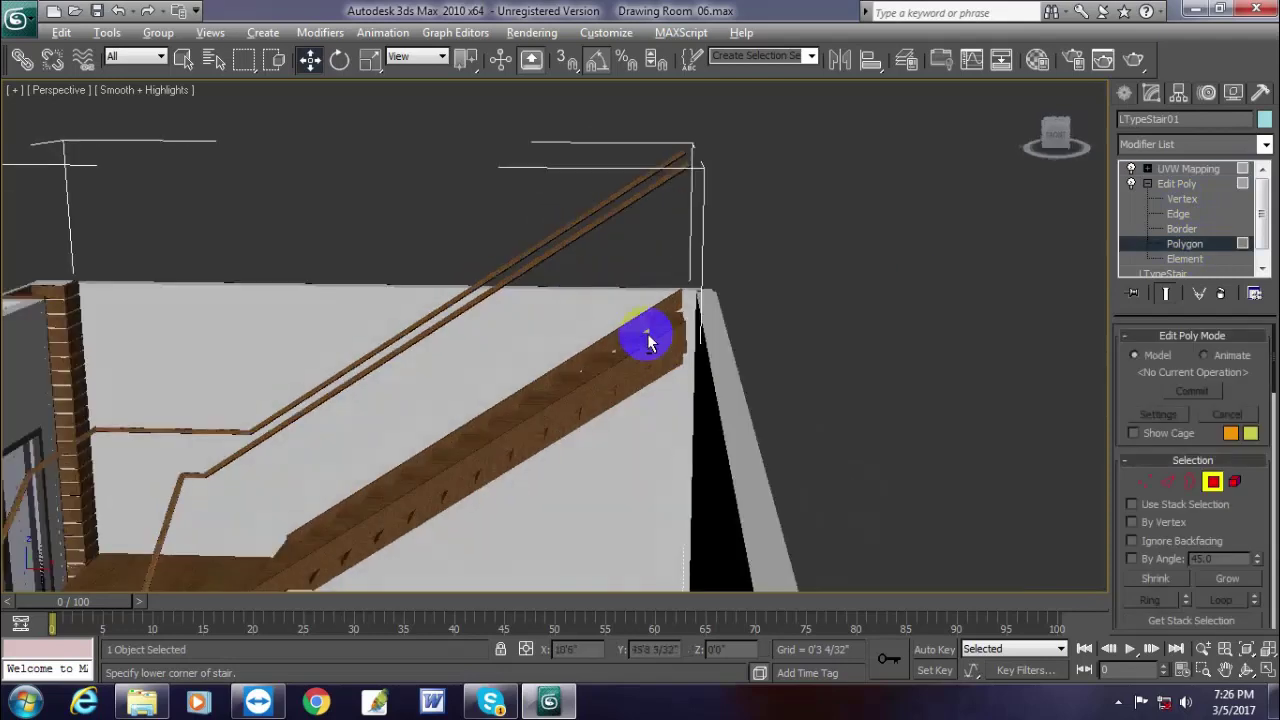
scroll(652, 325, "down", 5)
left_click(409, 322)
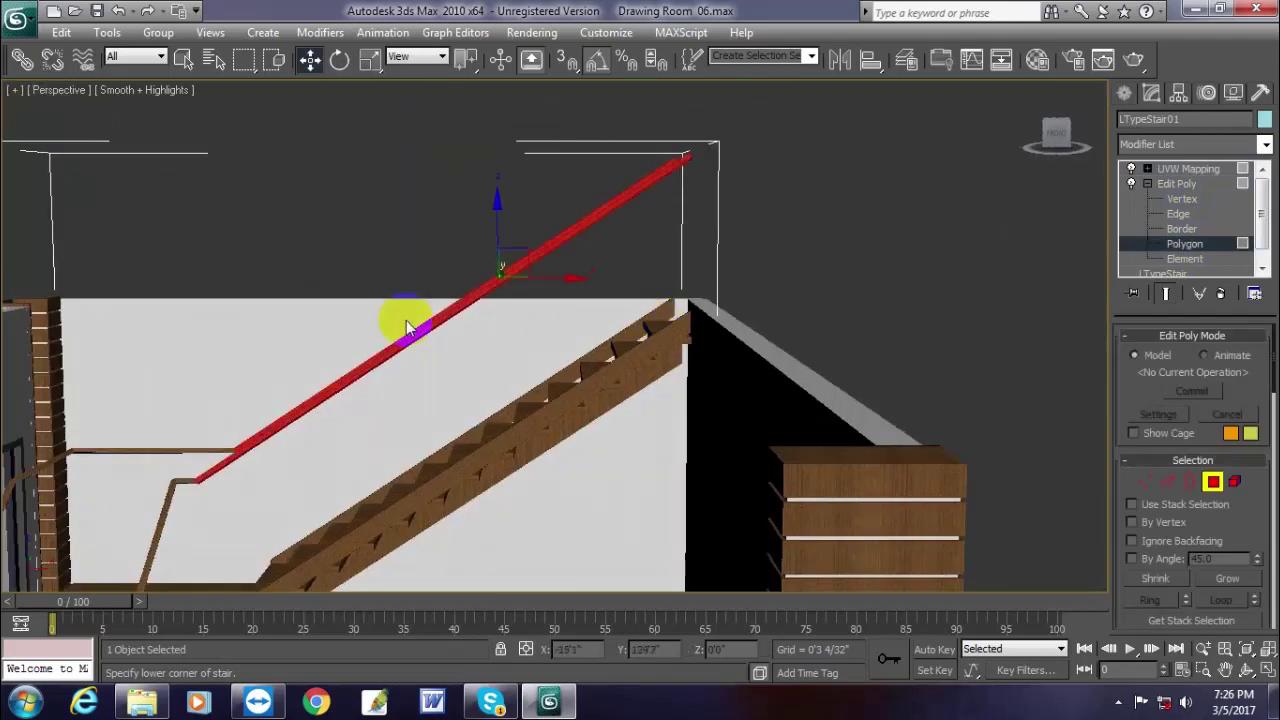
- Add the handrail polygons along the landing and the lower flight to the selection
scroll(486, 365, "up", 4)
scroll(800, 306, "down", 5)
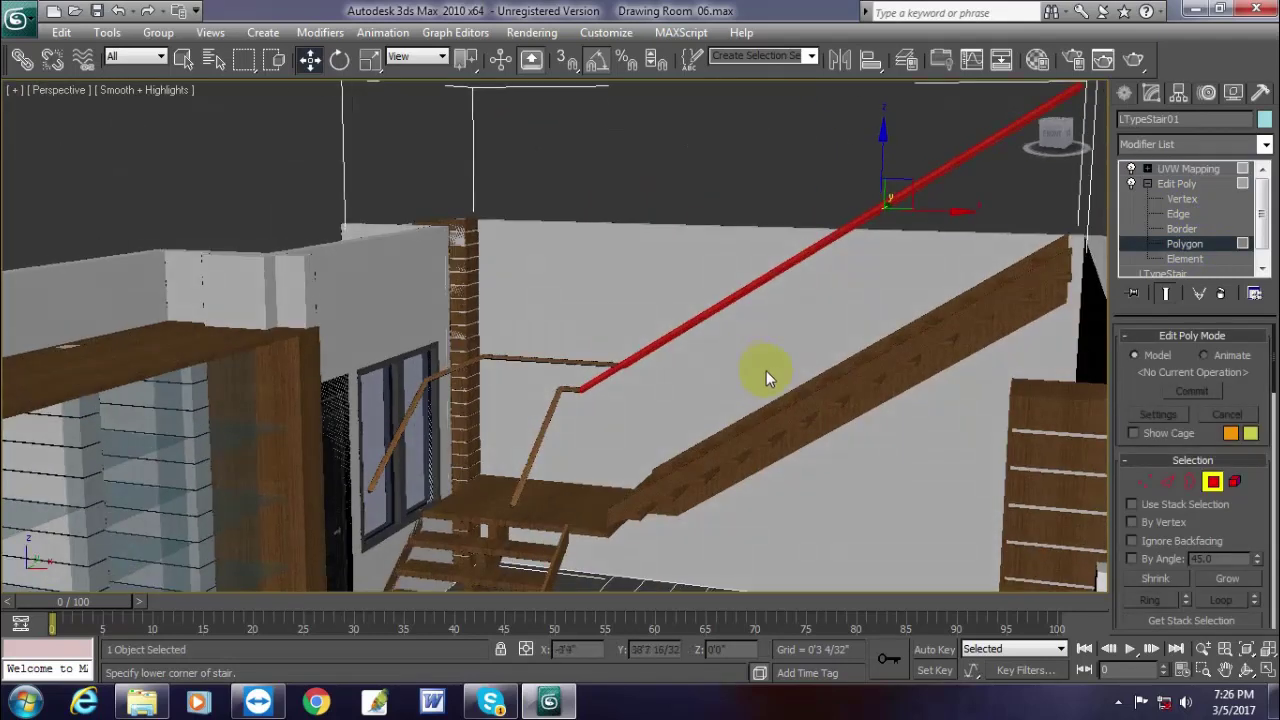
left_click_drag(677, 277, 387, 418)
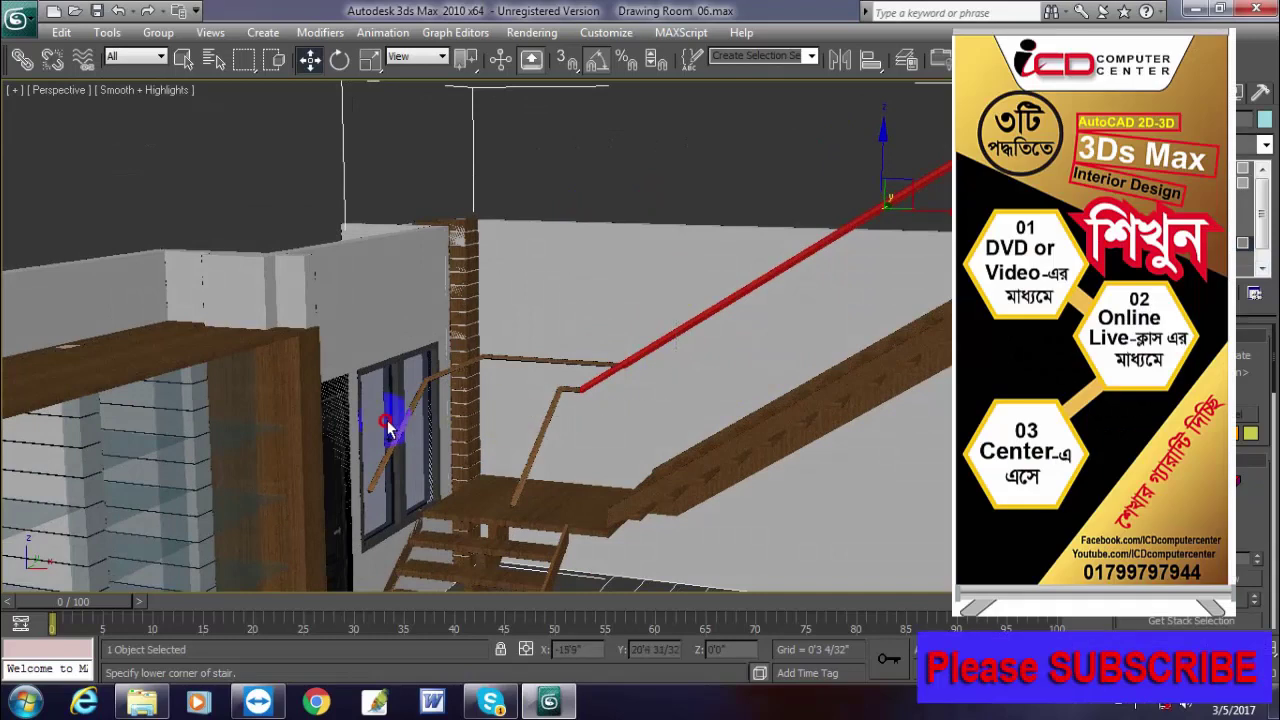
scroll(623, 484, "up", 2)
scroll(646, 306, "up", 5)
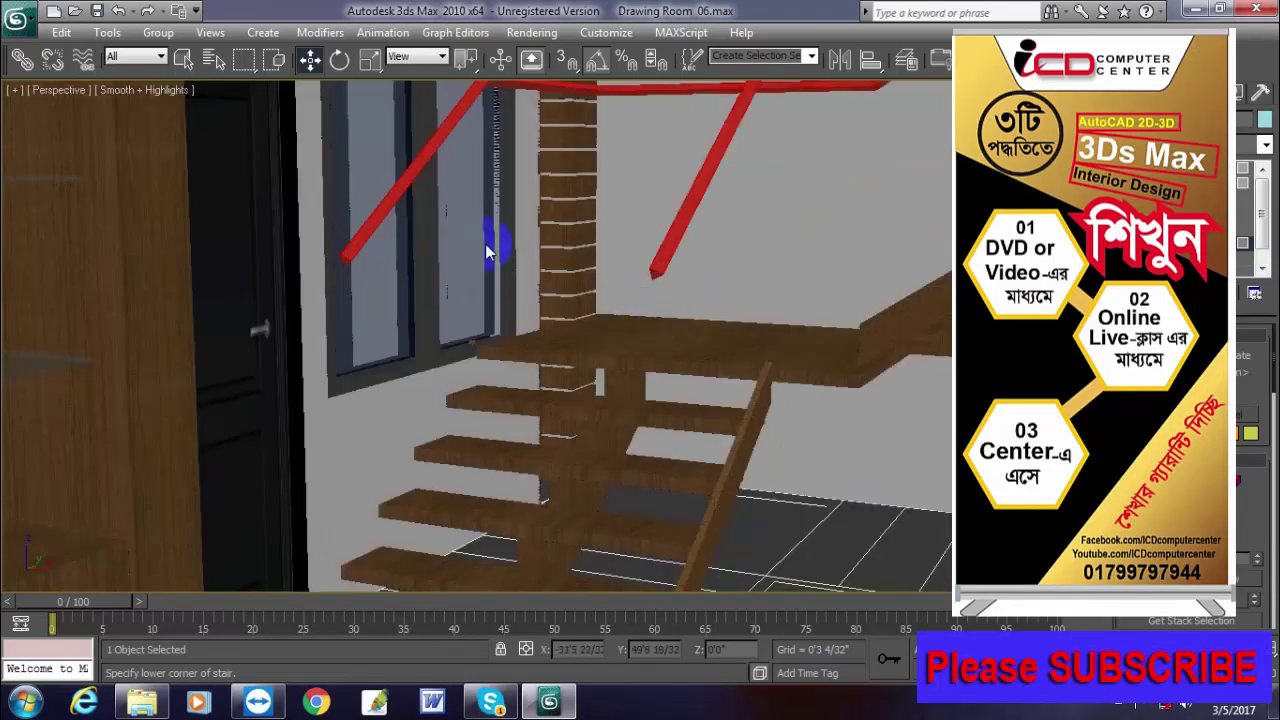
- Check the handrail polygon selection in wireframe and shaded display, and save the scene
key("F3")
middle_click_drag(943, 254, 763, 474)
scroll(730, 464, "down", 4)
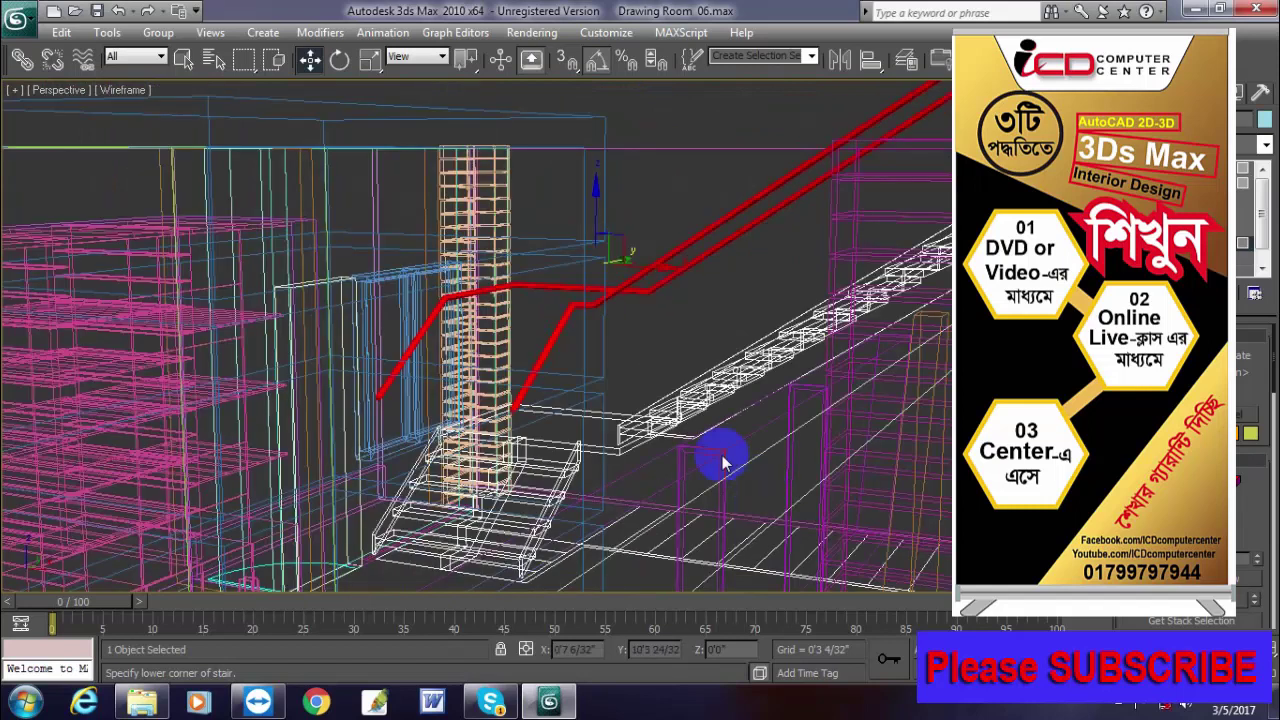
key("F3")
key("F3")
key("ctrl+s")
middle_click_drag(748, 345, 678, 366, "alt")
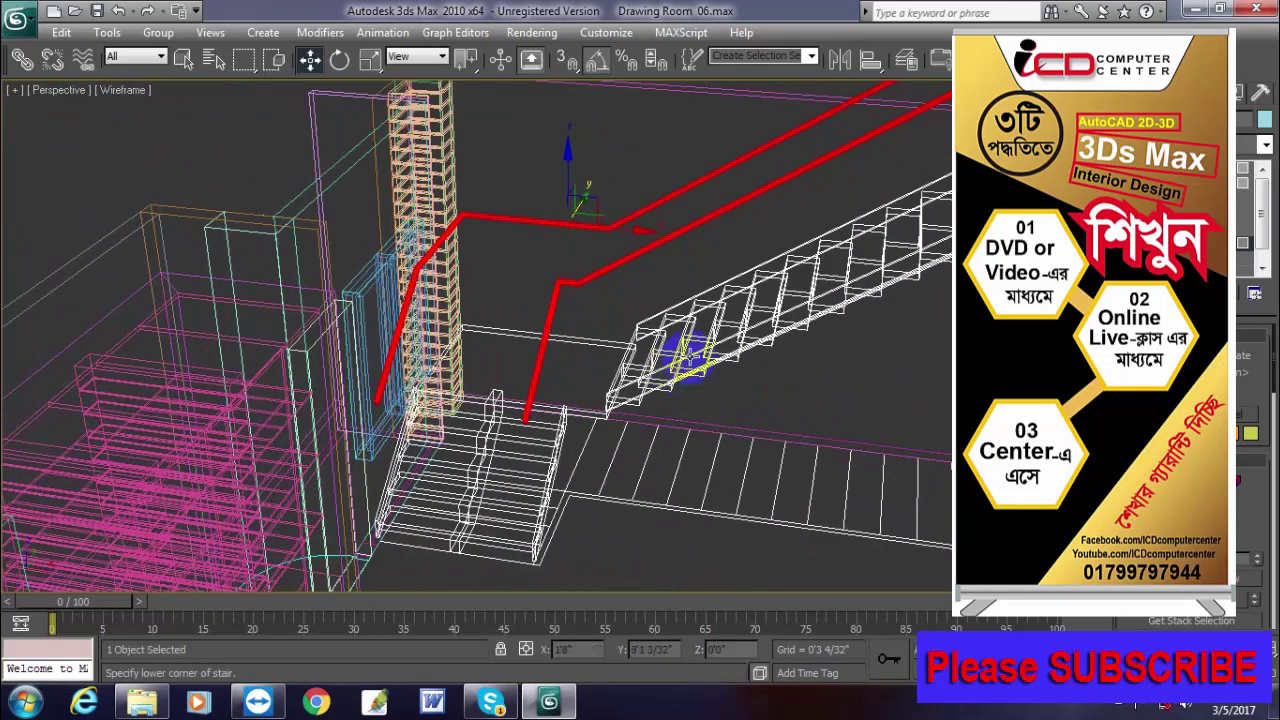
key("F3")
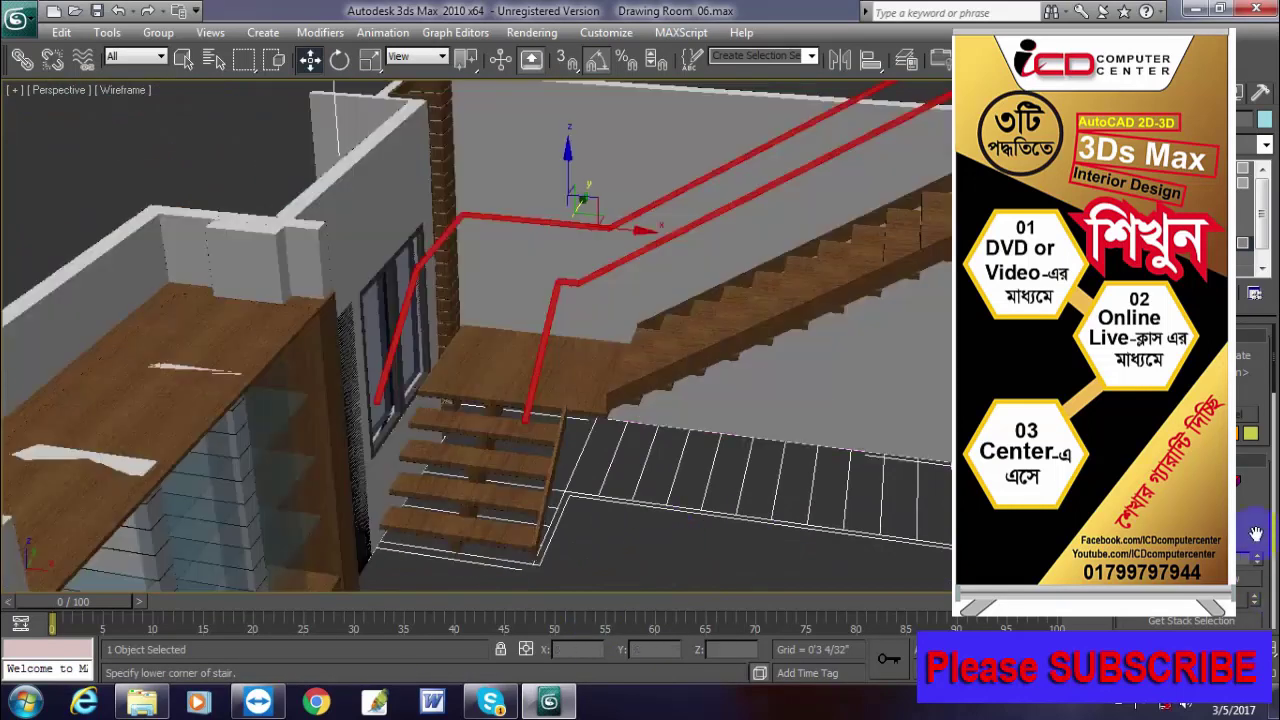
- Look through the Edit Poly parameters down to the polygon smoothing groups
scroll(1251, 510, "down", 3)
scroll(1250, 508, "down", 5)
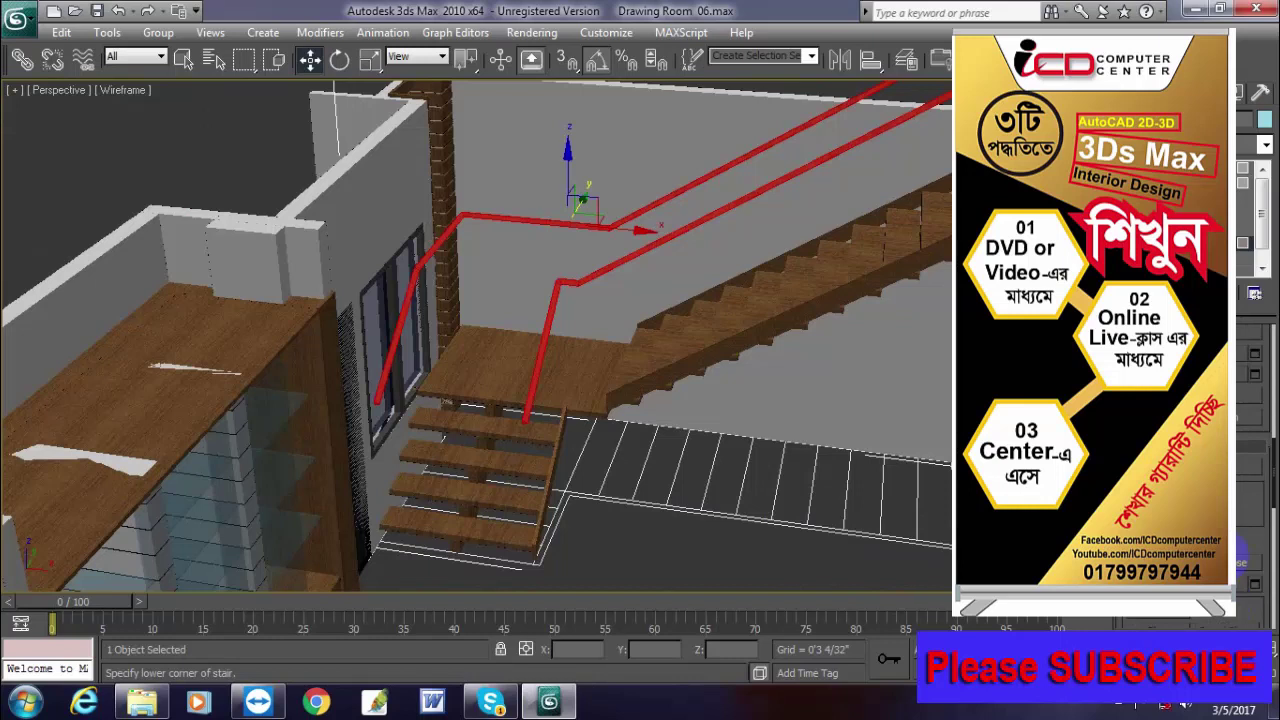
scroll(1250, 508, "down", 3)
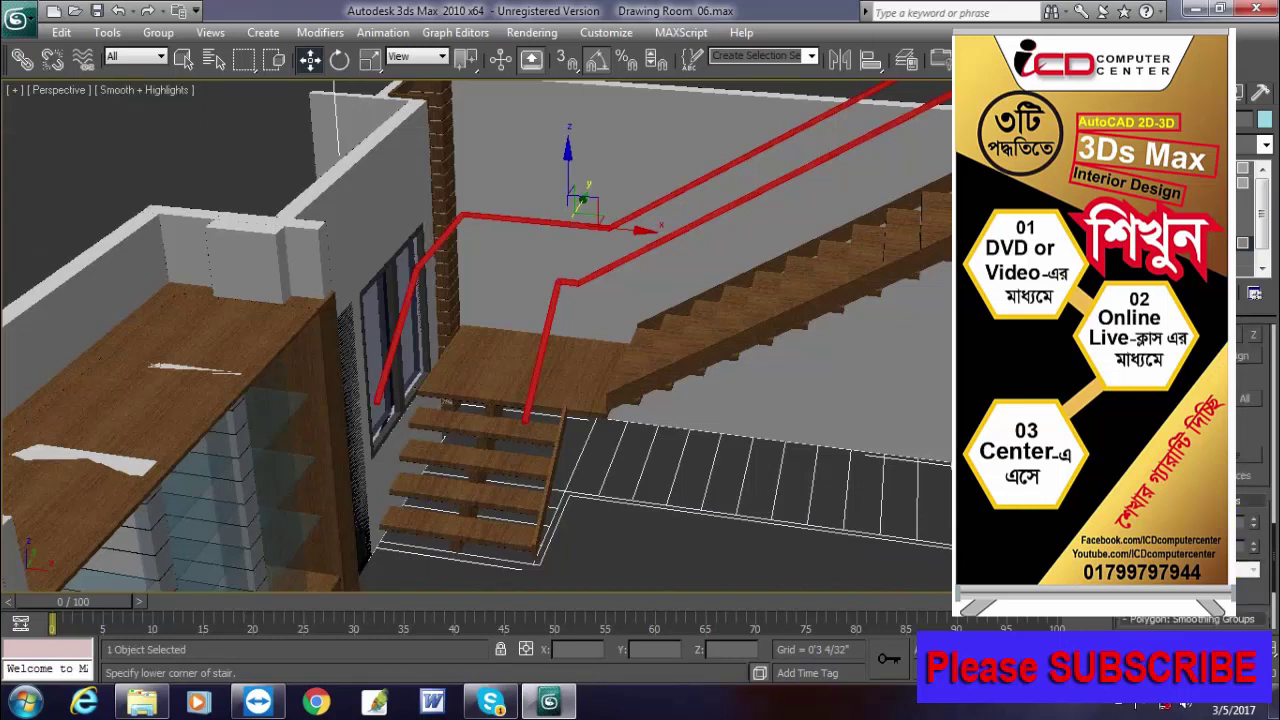
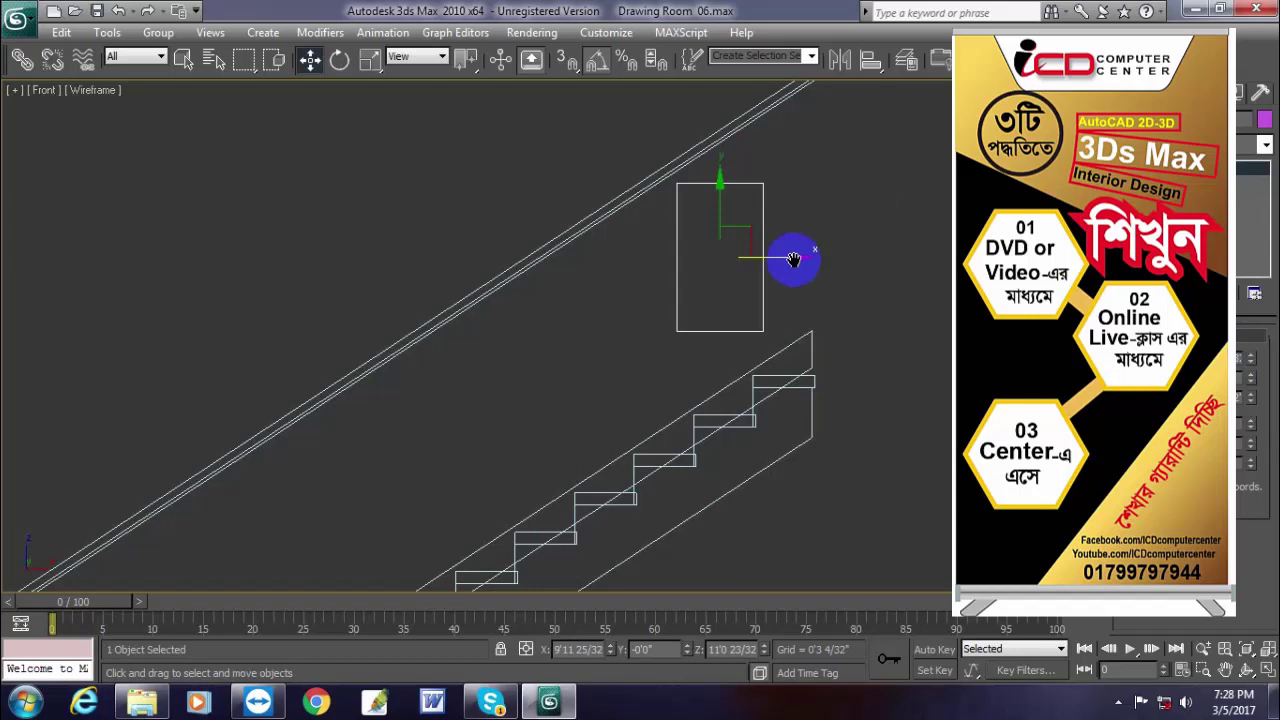
- Lower the rectangular box above the upper flight slightly and add an Edit Poly modifier to it
middle_click_drag(791, 260, 737, 237)
left_click_drag(663, 199, 663, 209)
left_click(1265, 145)
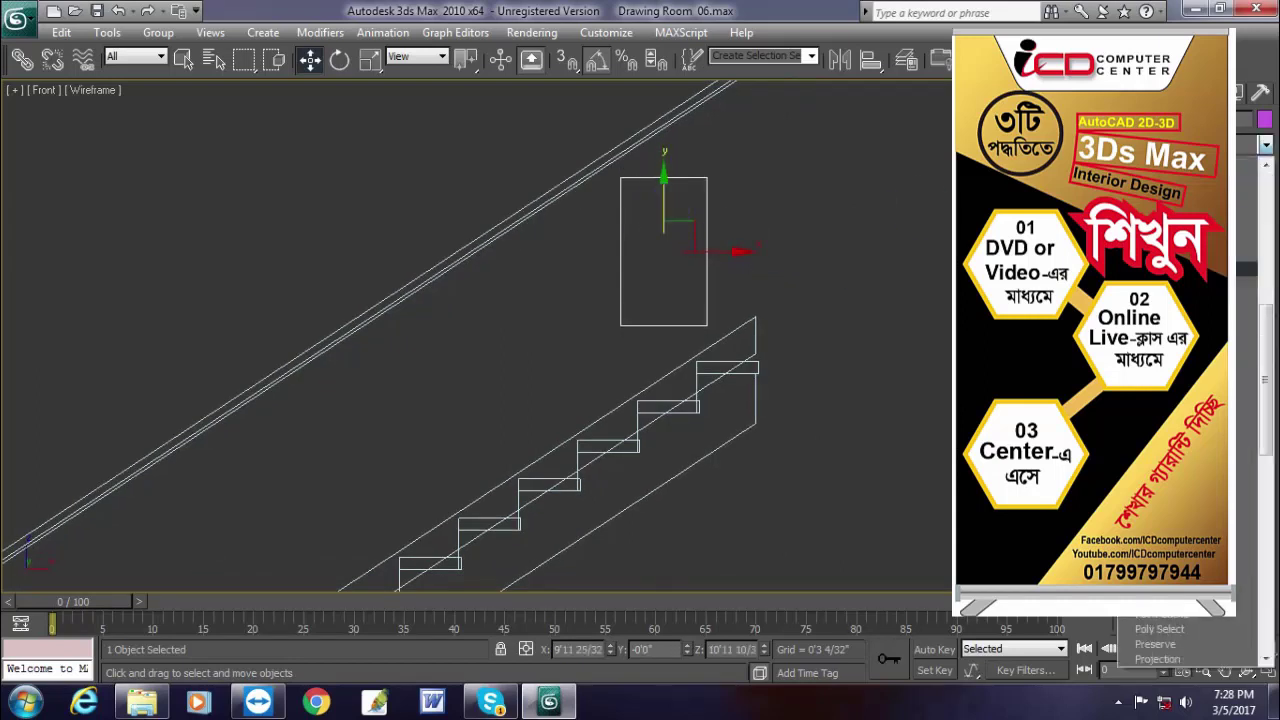
left_click(1247, 208)
- Raise the box's two right-hand corners about 9 11/32" to follow the handrail slope, and lower the slanted panel toward the stairs
key("1")
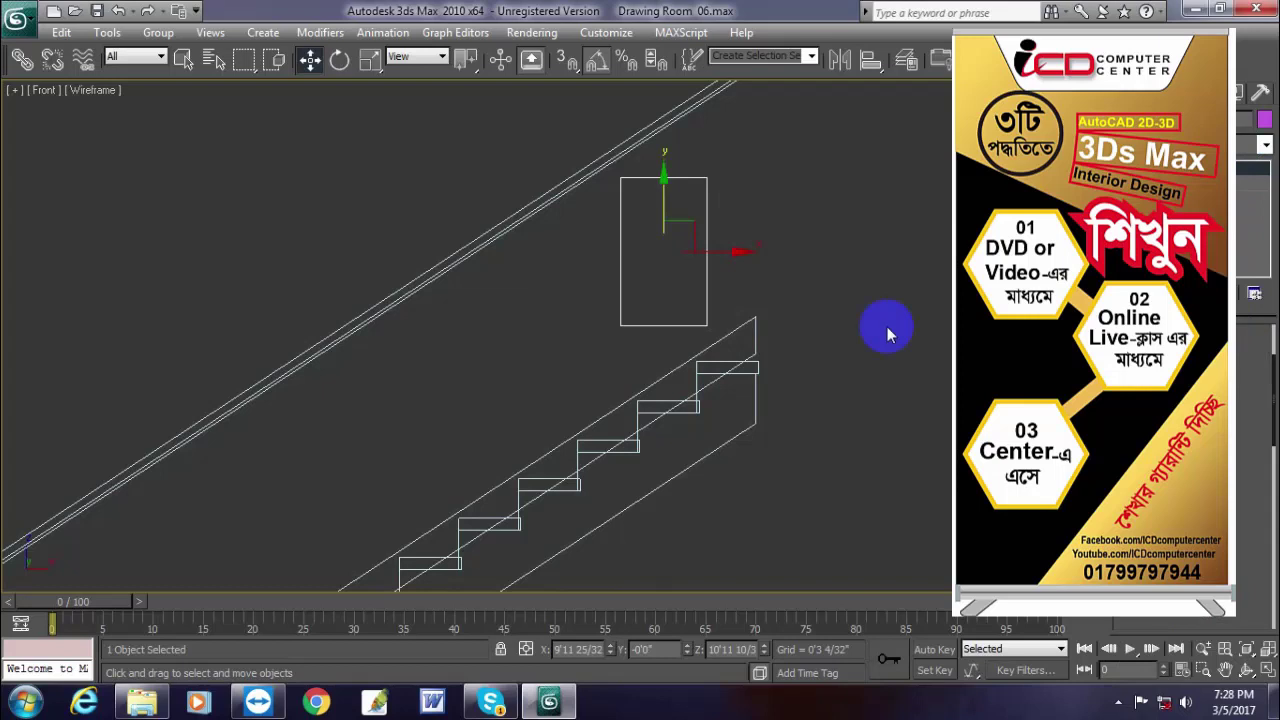
middle_click_drag(768, 315, 749, 378)
left_click_drag(780, 183, 610, 474)
left_click(690, 269)
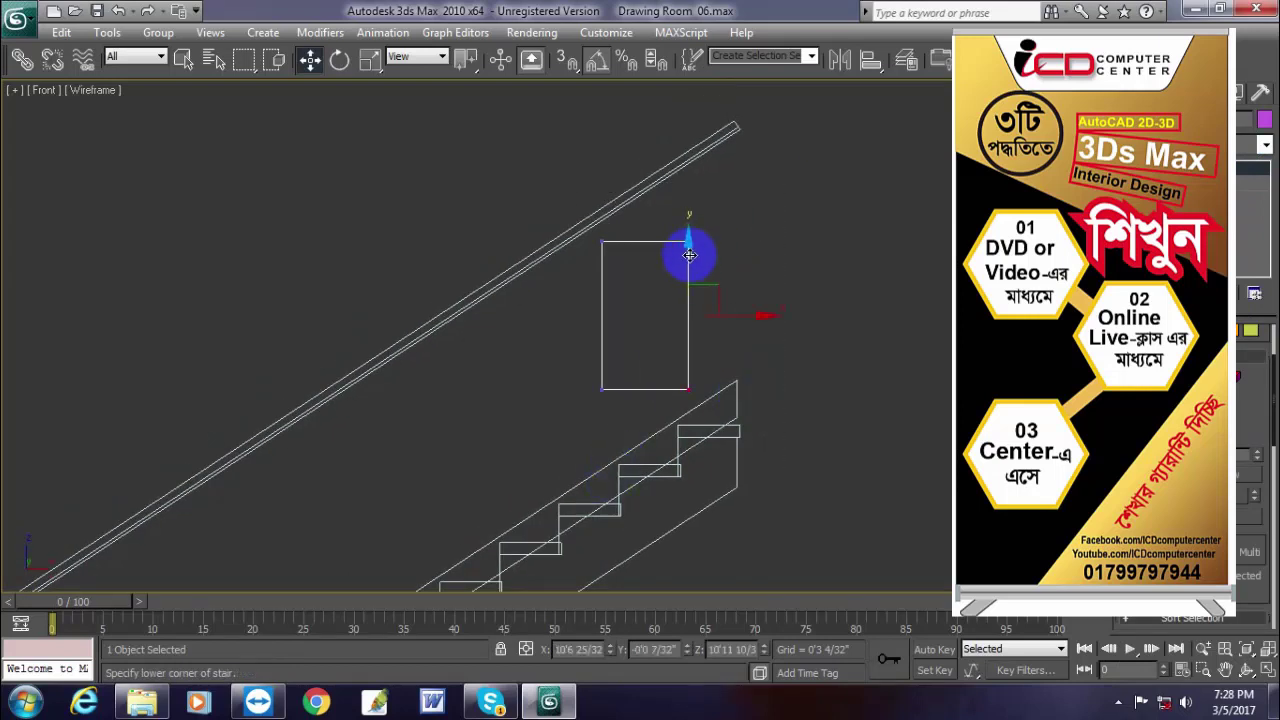
left_click_drag(691, 251, 694, 196)
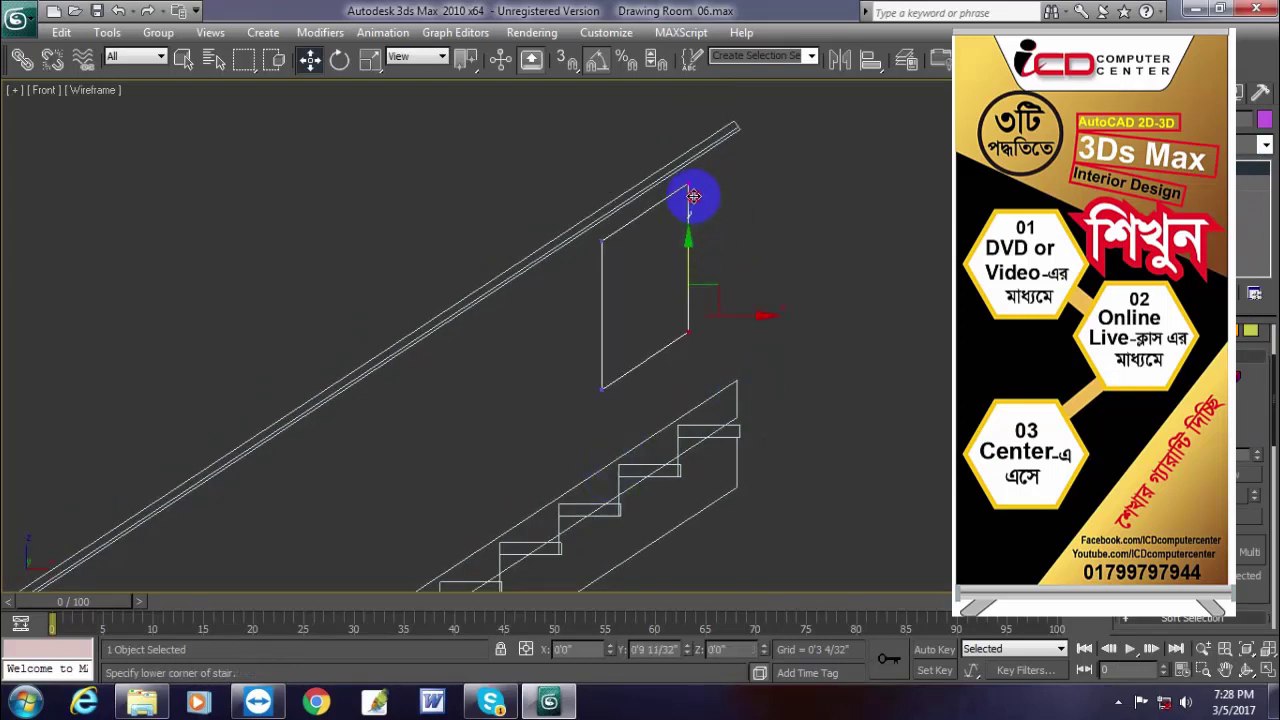
left_click(1142, 376)
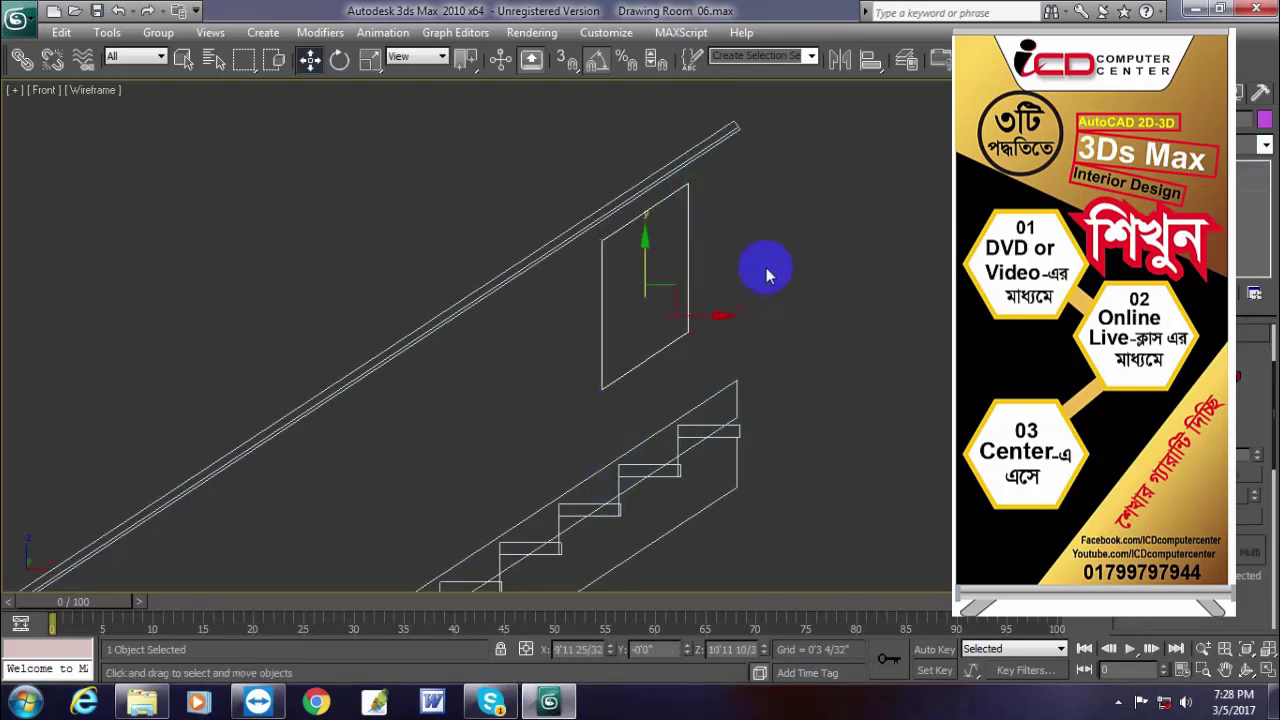
left_click_drag(646, 257, 647, 286)
- Create a thin cylinder beside the panel above the top tread and rotate it -90 degrees about X to stand upright
left_click(1130, 92)
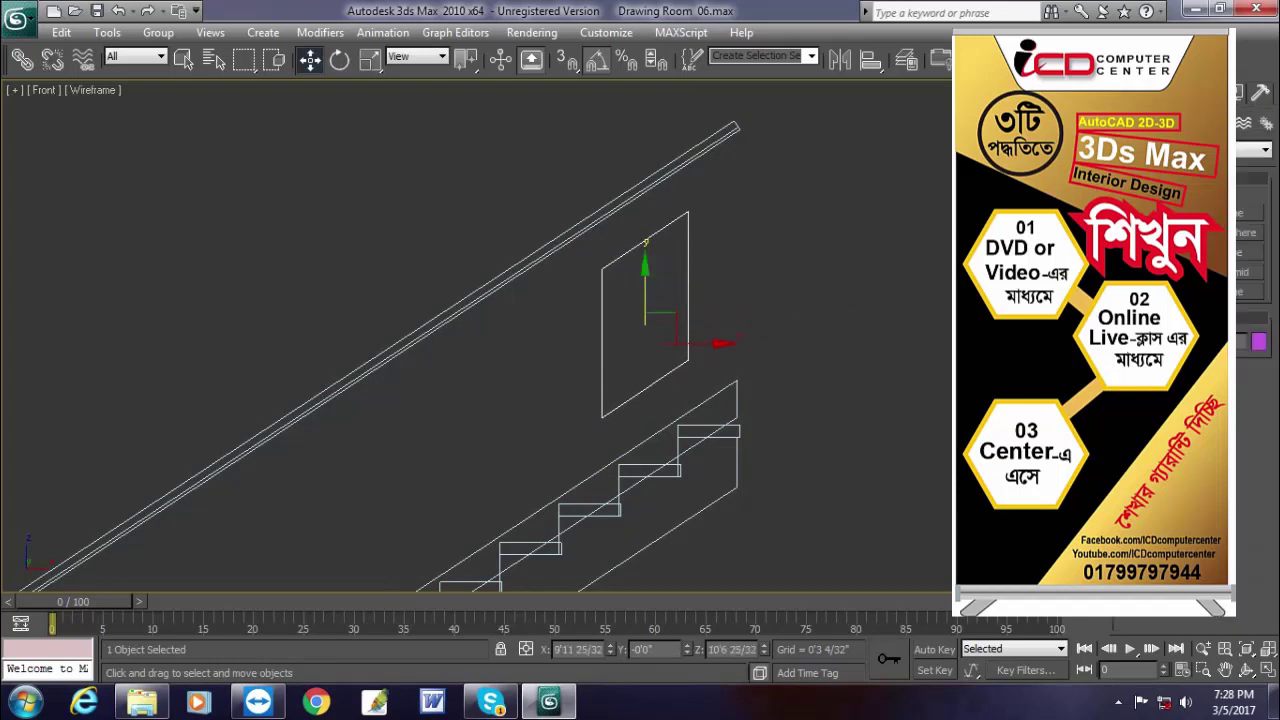
left_click(1152, 252)
left_click_drag(764, 390, 764, 390)
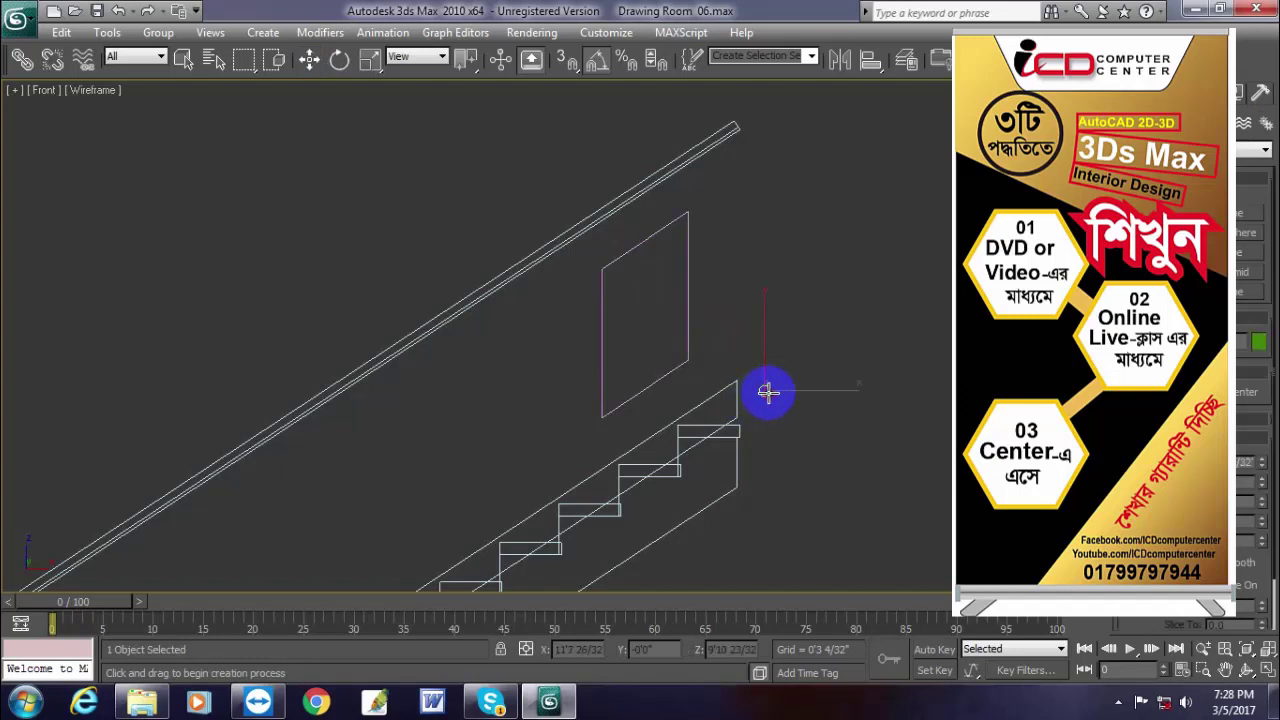
left_click(309, 60)
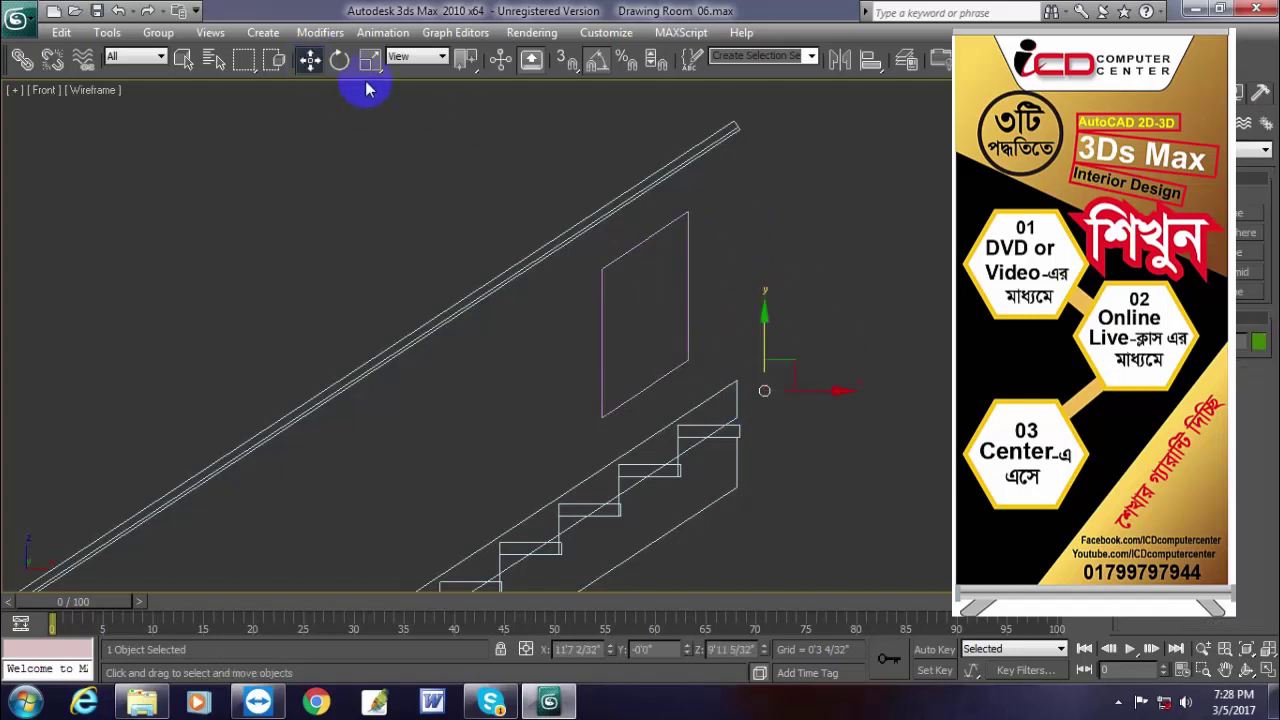
left_click(339, 60)
mouse_move(763, 354)
left_mouse_down()
mouse_move(768, 305)
mouse_move(771, 334)
left_mouse_up()
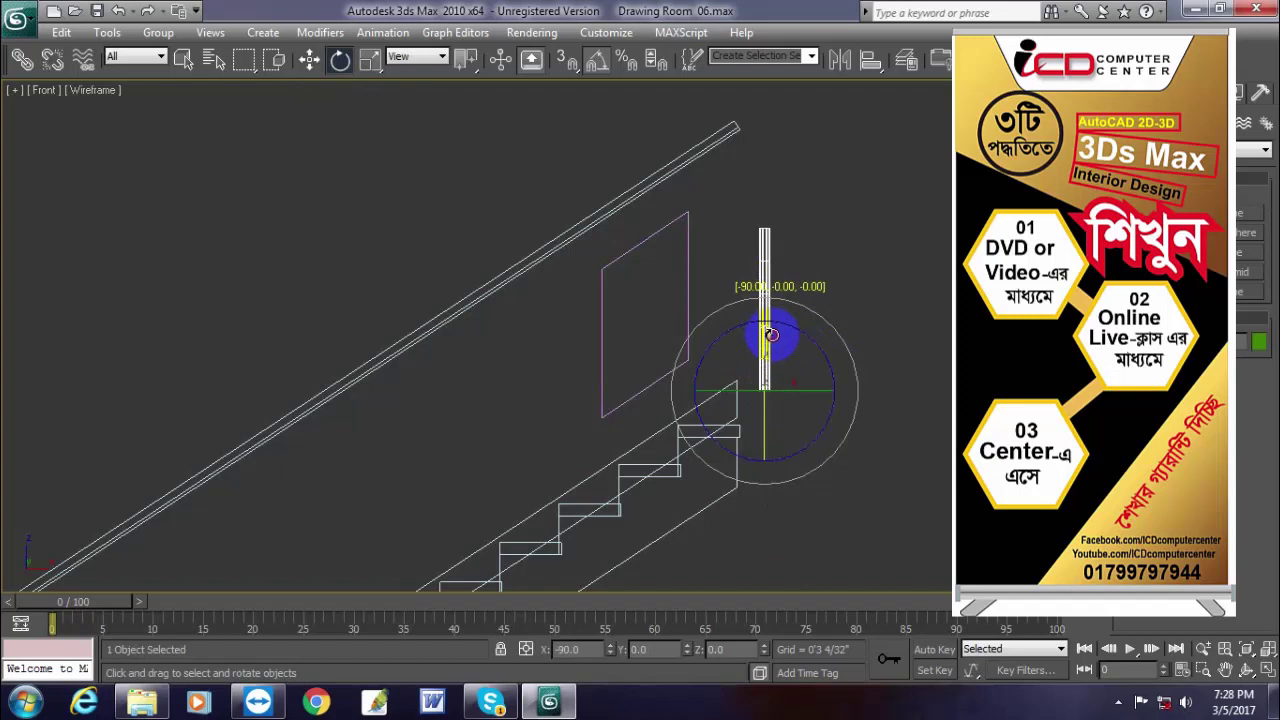
- Set the upright cylinder's radius to 25/32" and height to 3'7 13/32", and place it over the top tread as a post
left_click(309, 60)
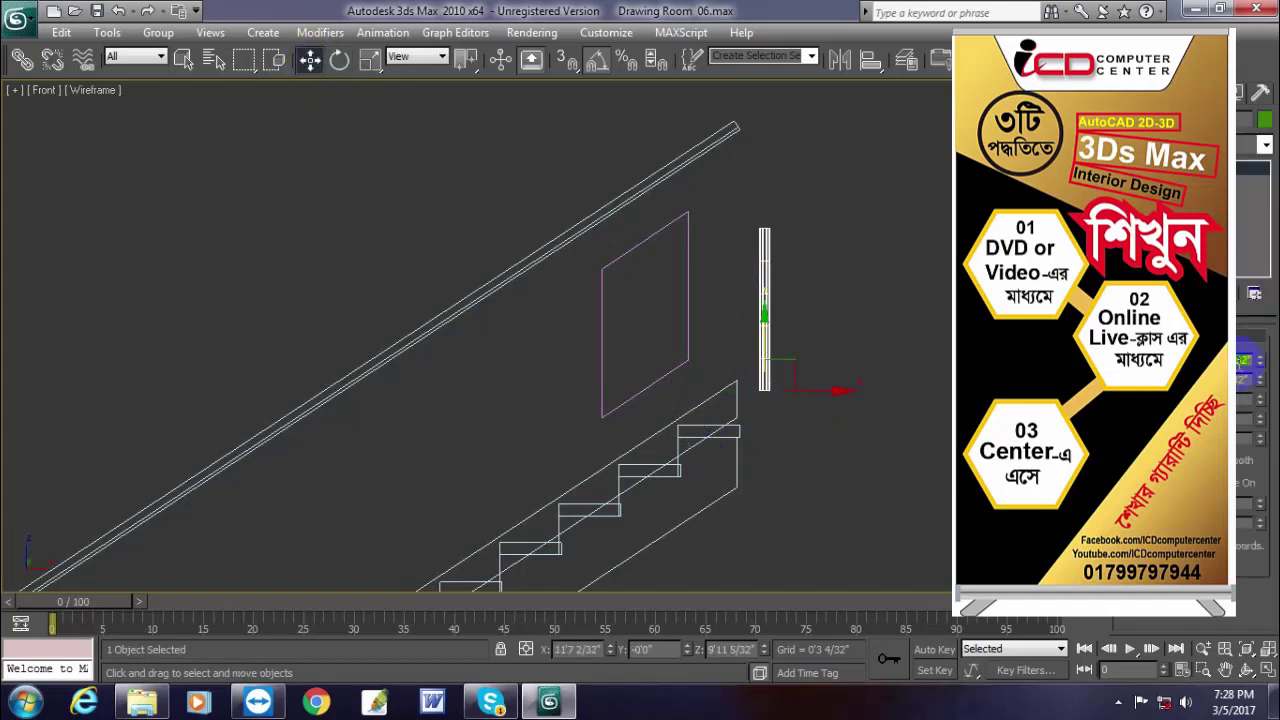
key("Return")
key("Return")
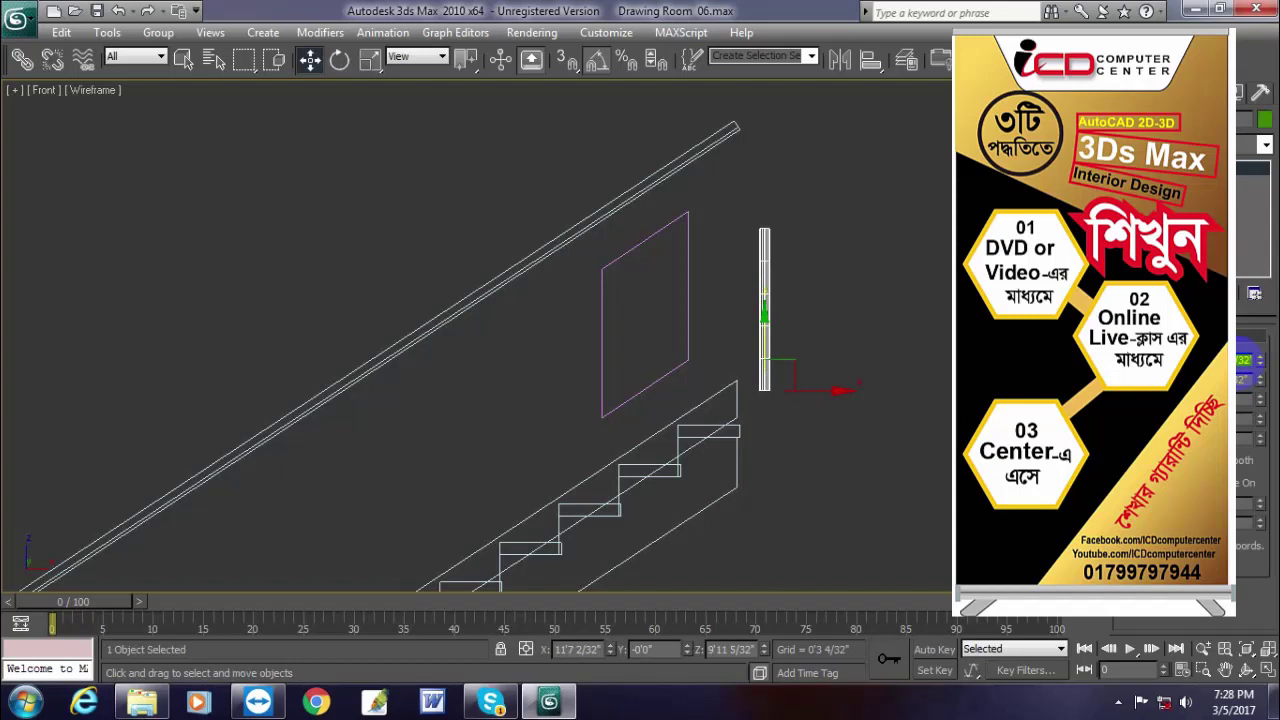
left_click_drag(826, 405, 766, 400)
left_click_drag(706, 338, 706, 356)
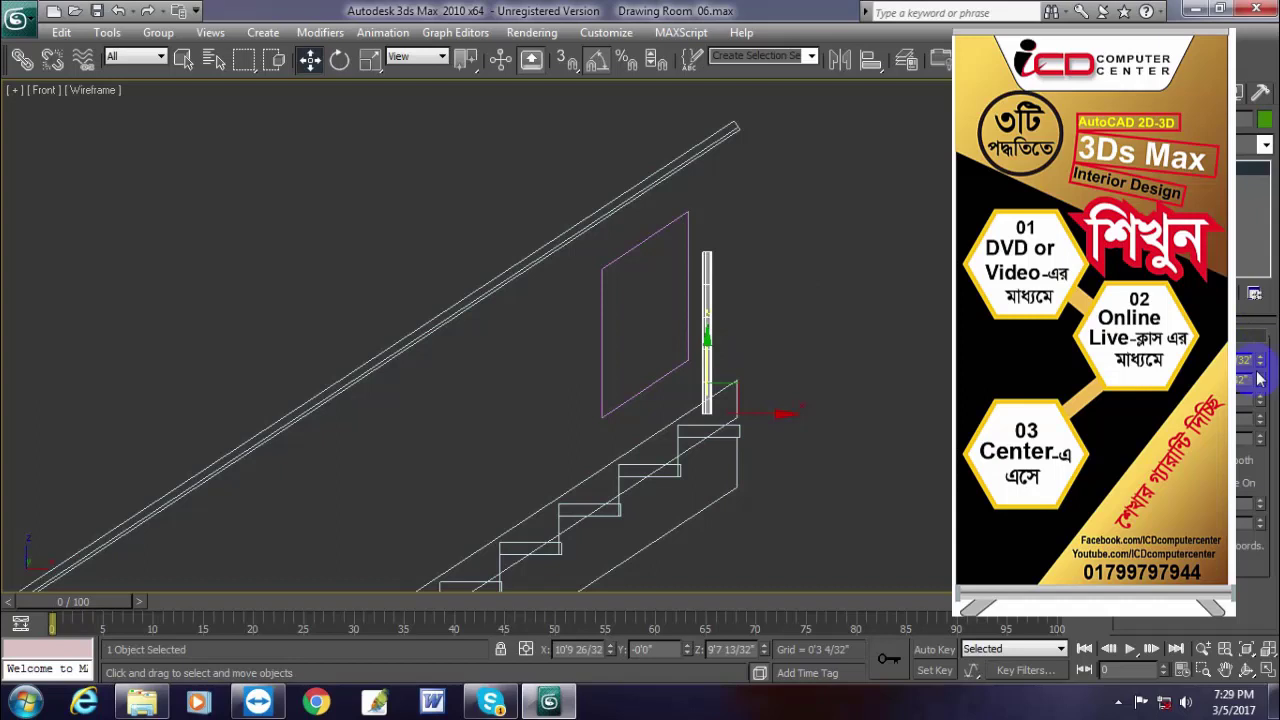
left_click_drag(1259, 360, 1253, 352)
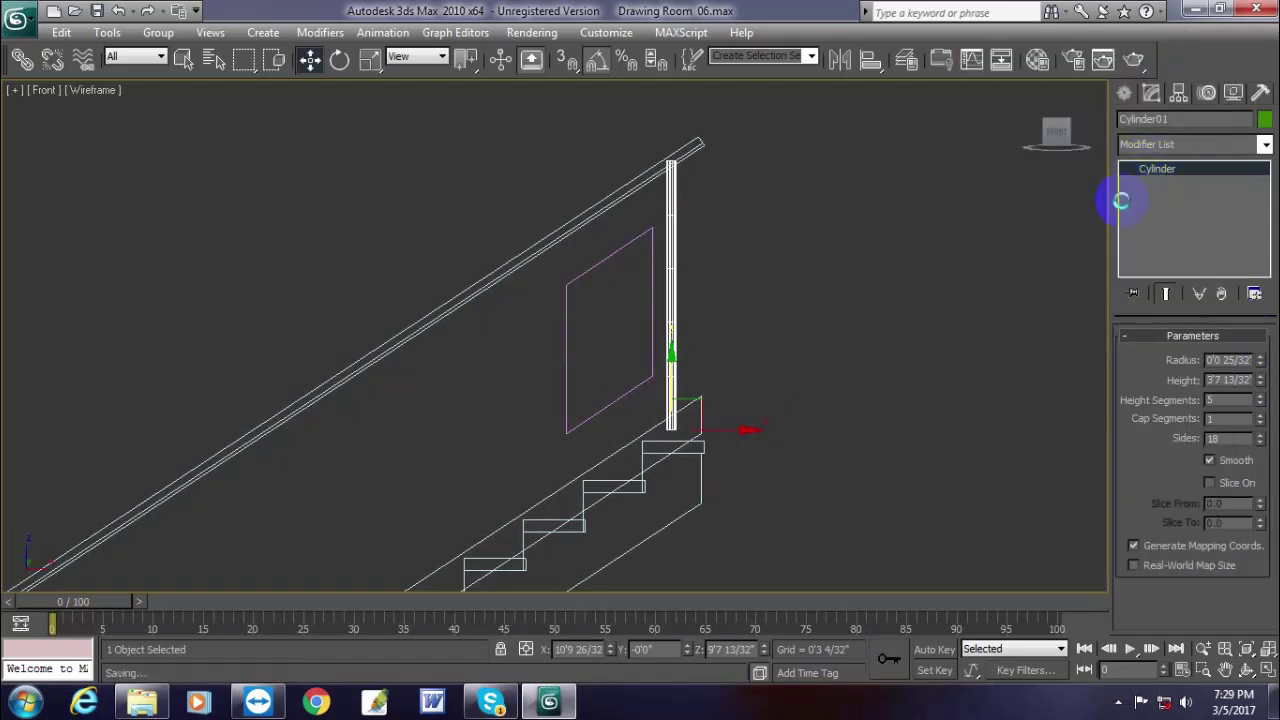
- Save the scene as a new file named Drawing Room 07
left_click(16, 18)
left_click(94, 238)
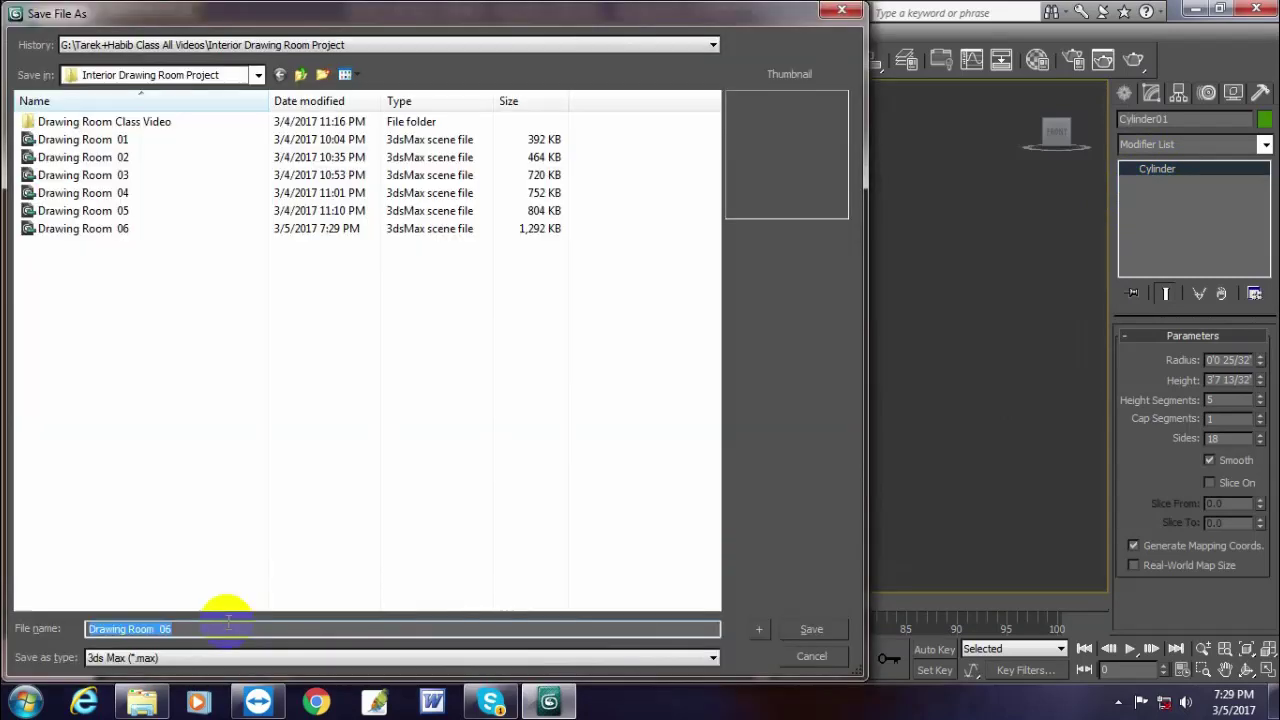
left_click(228, 625)
key("BackSpace")
type("7")
key("Return")
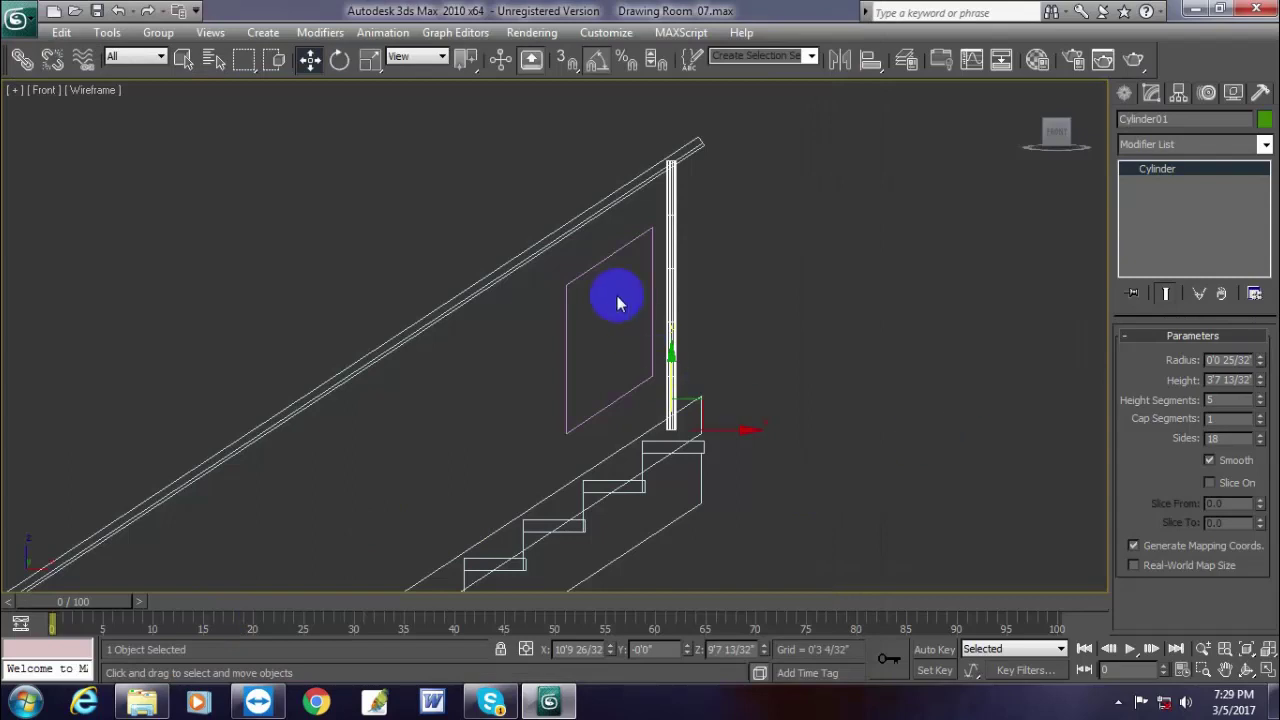
- Shift the slanted panel slightly left and down, and create a thin horizontal box across the upper part of the post
left_click(634, 337)
left_click_drag(662, 358, 594, 308)
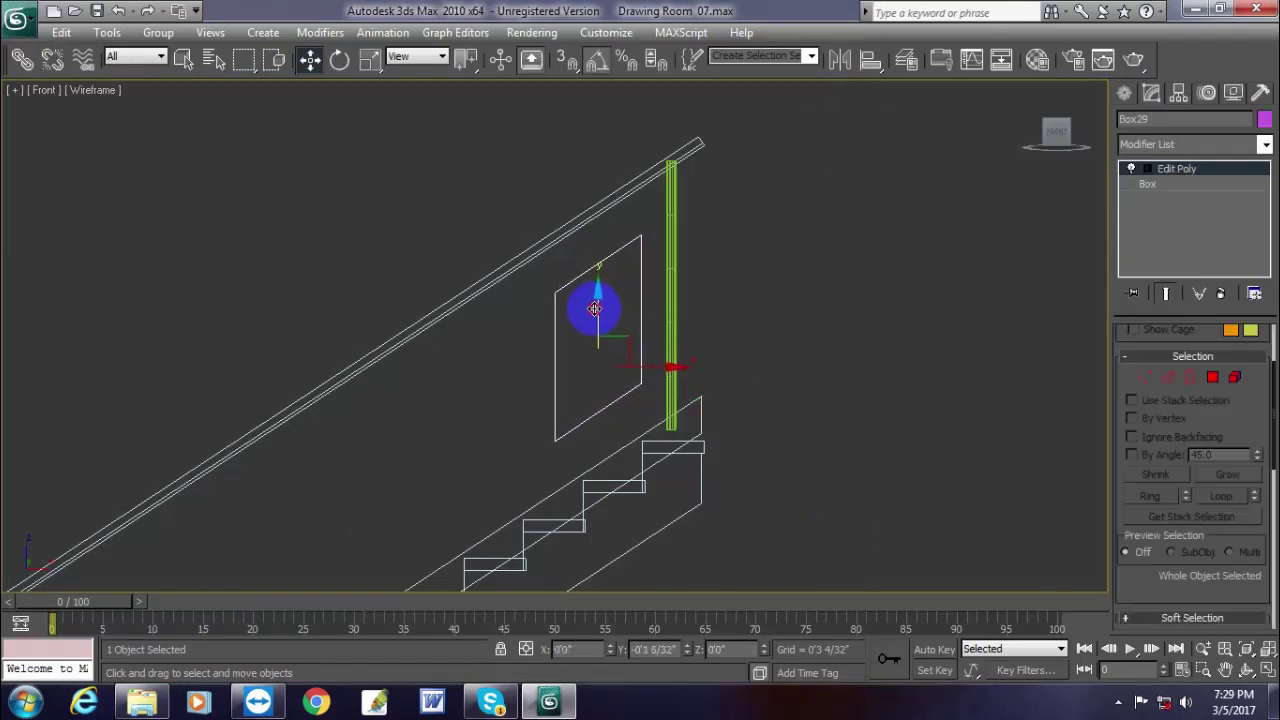
left_click(1124, 92)
left_click(1158, 213)
scroll(697, 386, "up", 5)
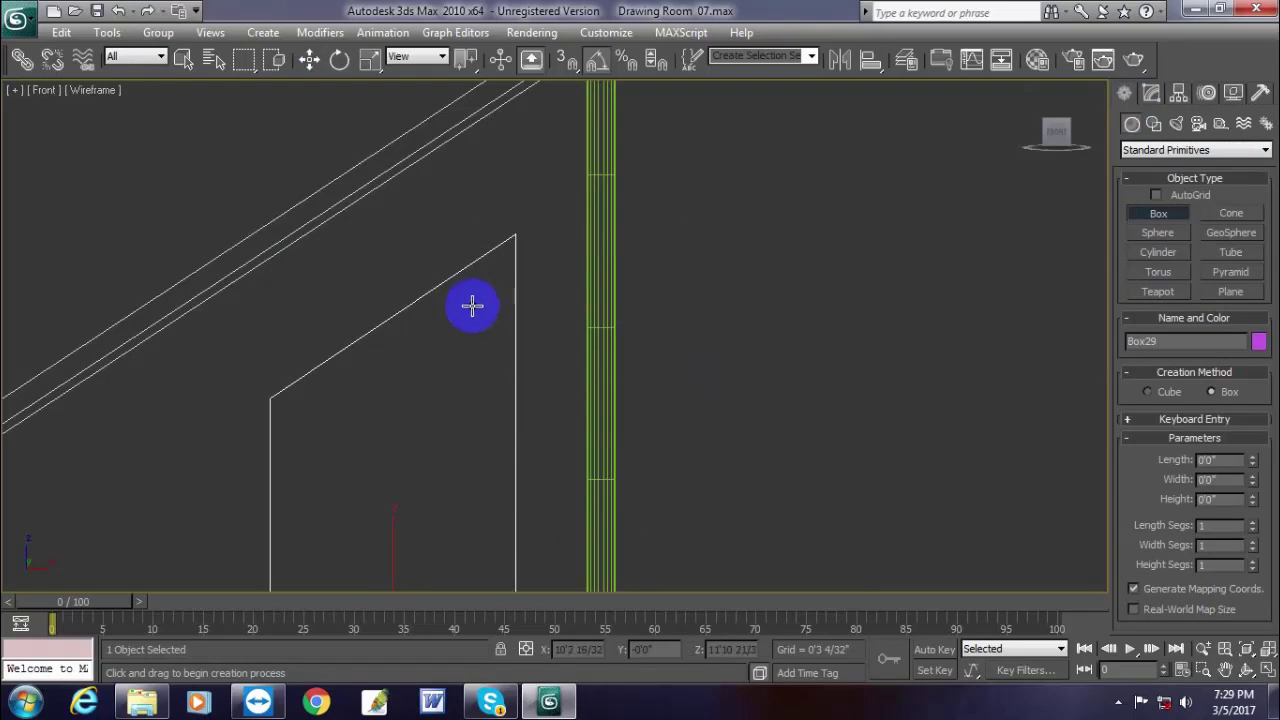
left_click_drag(472, 306, 719, 323)
left_click(310, 59)
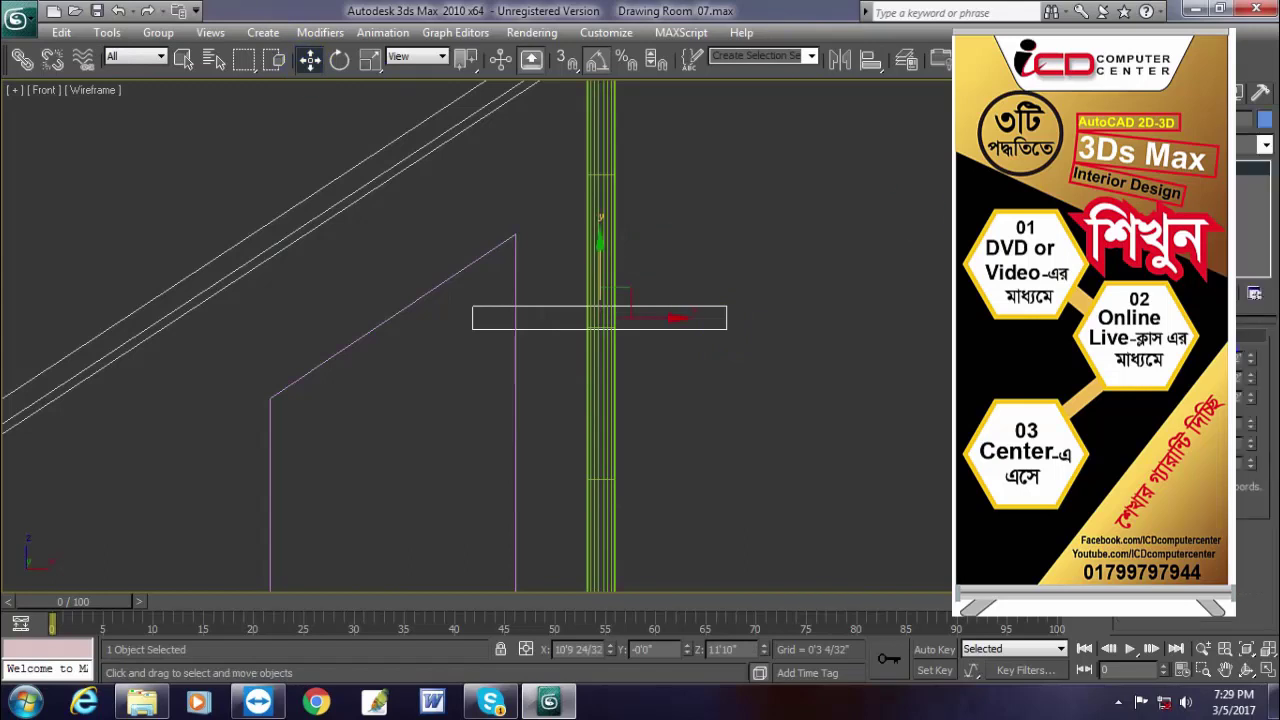
- Resize the horizontal box across the post, giving it a length of 2"
left_click(287, 237)
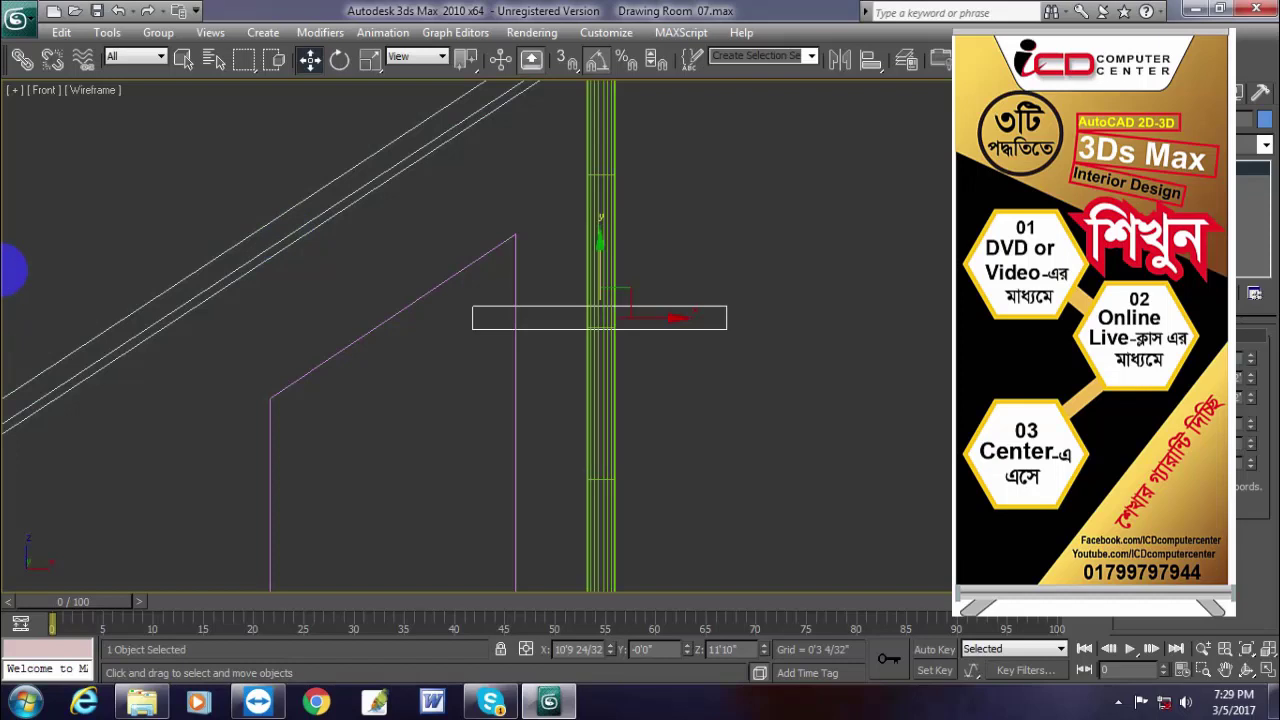
key("Return")
type("2")
key("Tab")
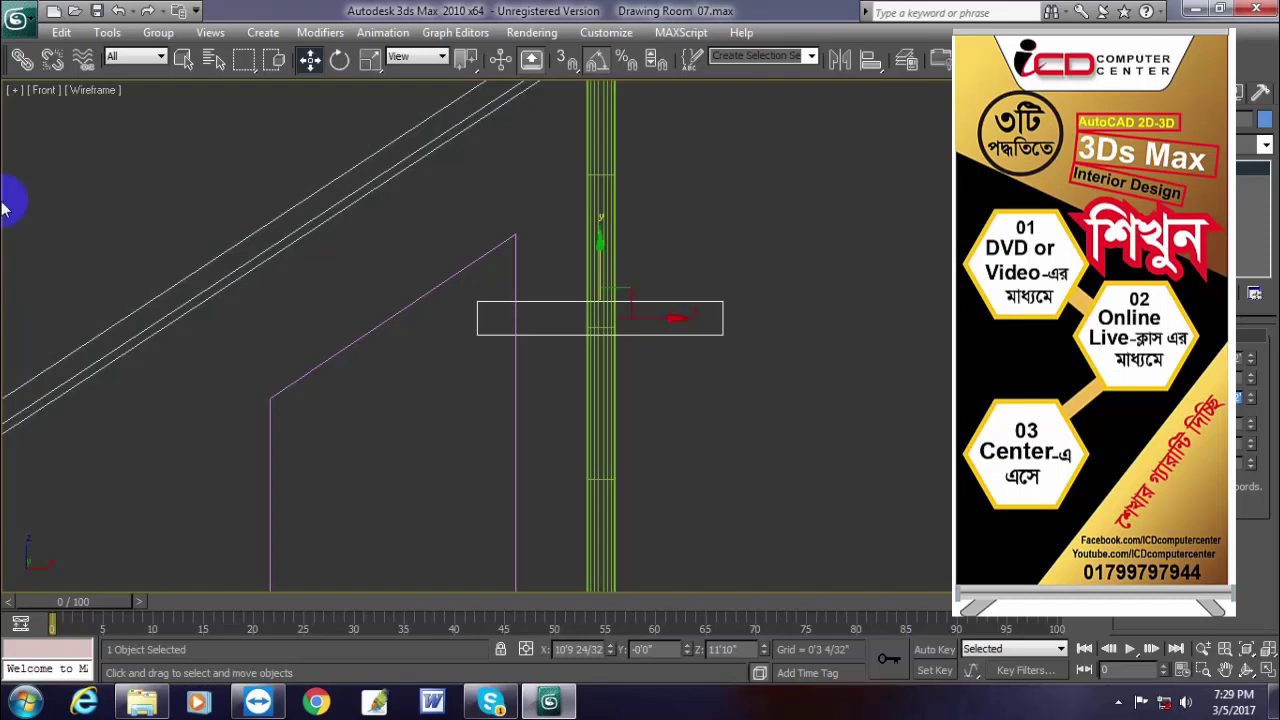
- Create a small cylinder facing the front view inside the left end of the horizontal box
left_click(1135, 92)
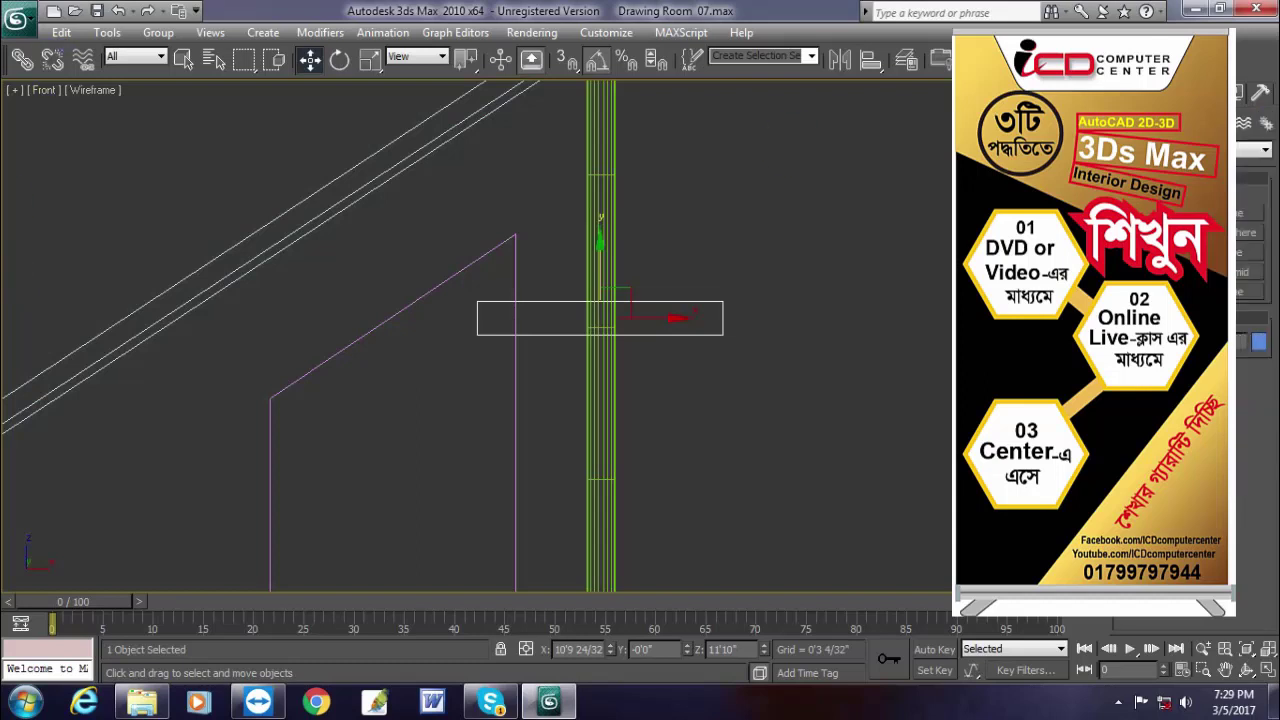
left_click(1157, 252)
middle_click_drag(771, 377, 740, 400)
scroll(741, 400, "up", 3)
left_click_drag(293, 358, 311, 371)
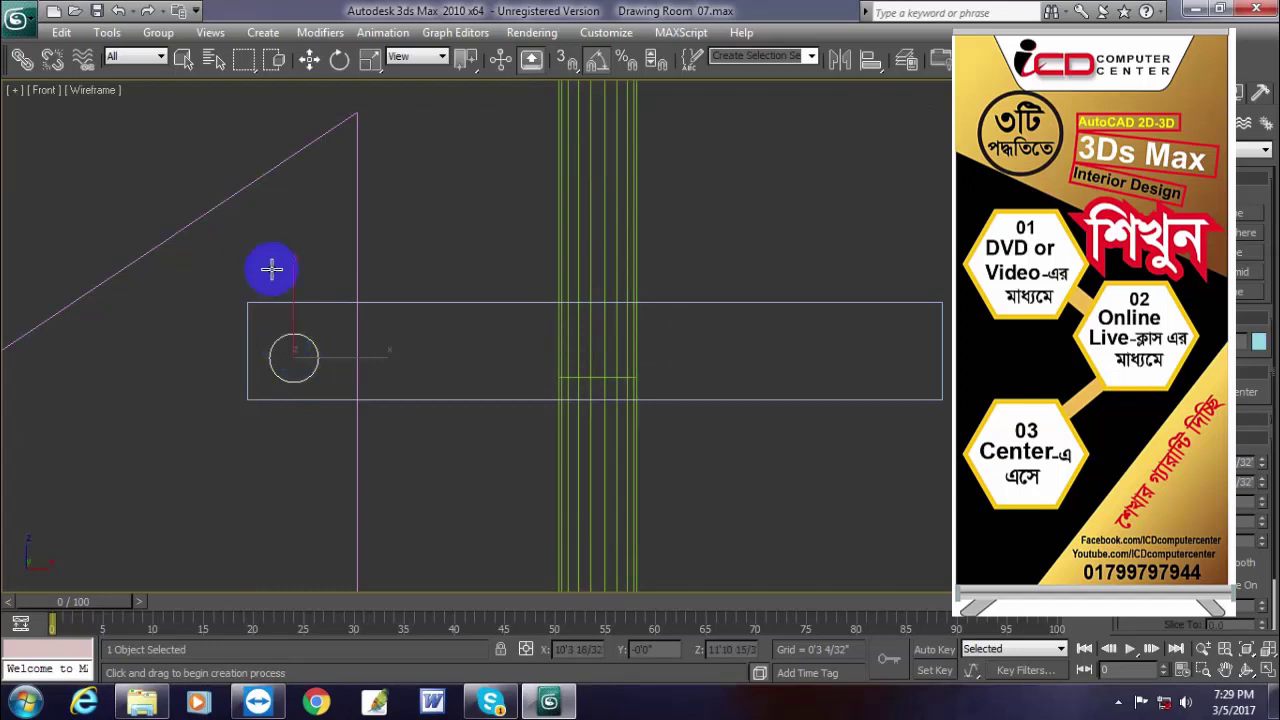
left_click(309, 59)
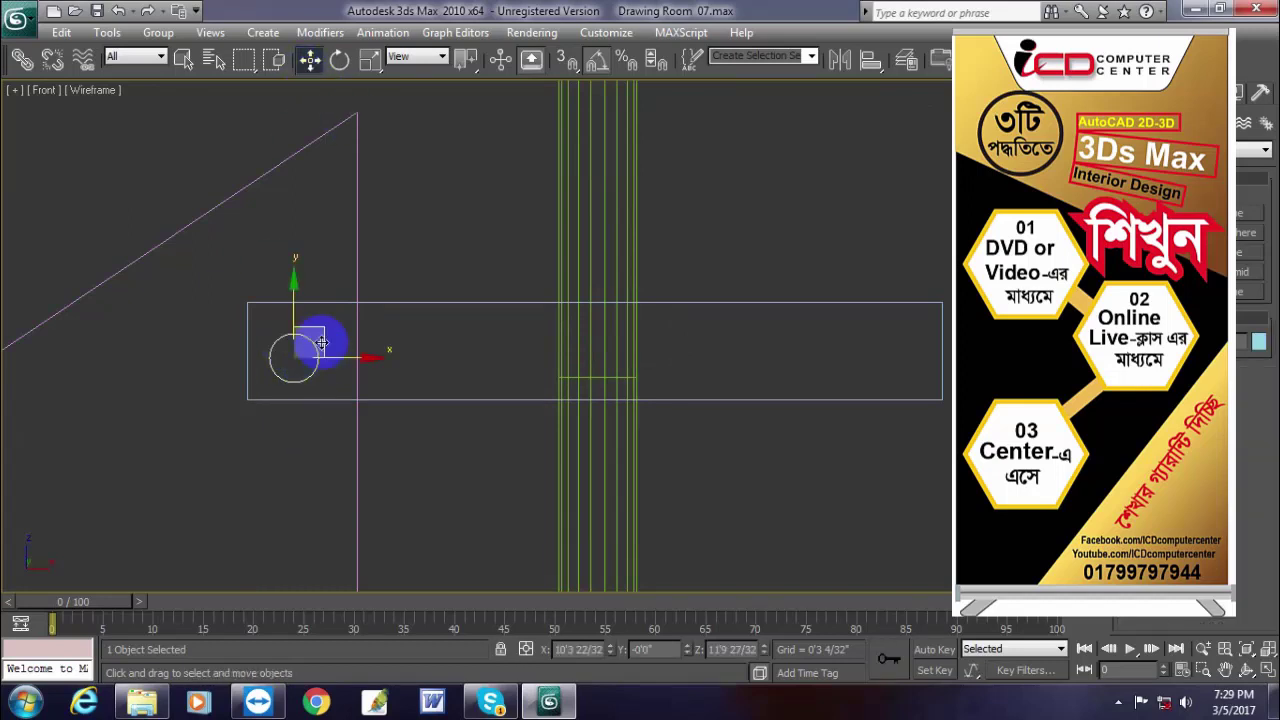
- Set the small cylinder's radius to 19/32" and its height to 1 30/32"
left_click(1254, 297)
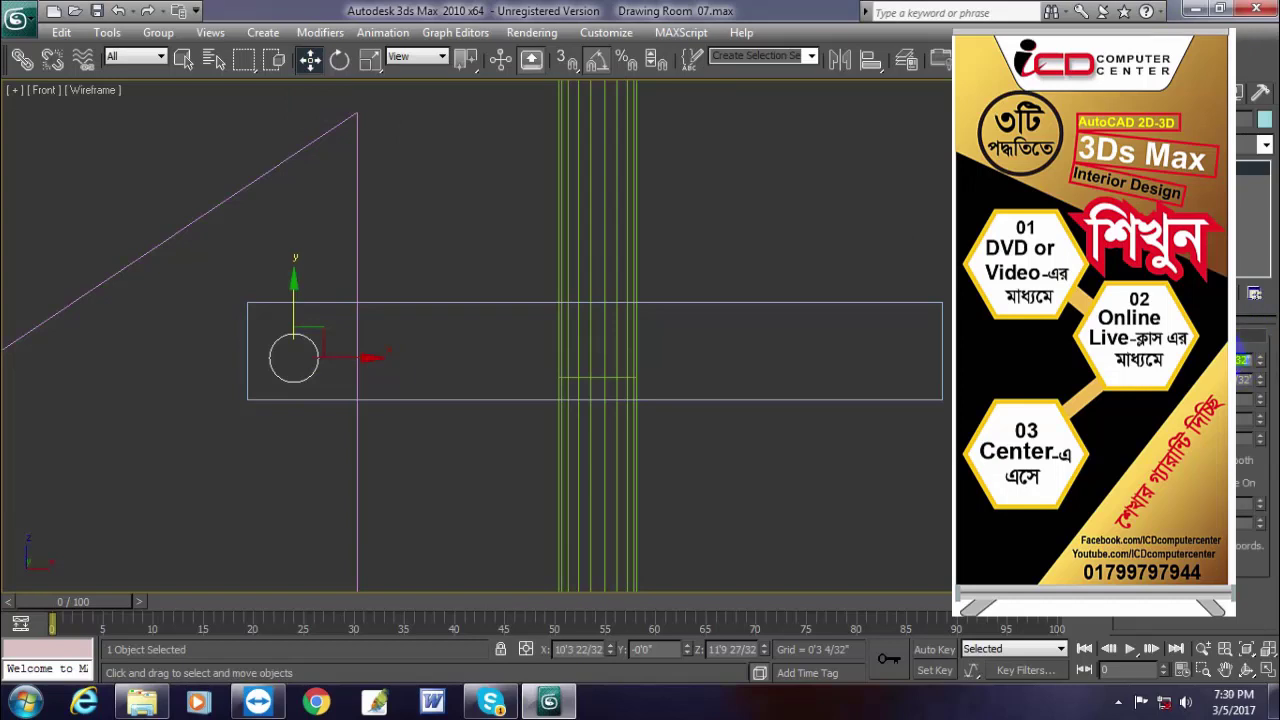
key("Return")
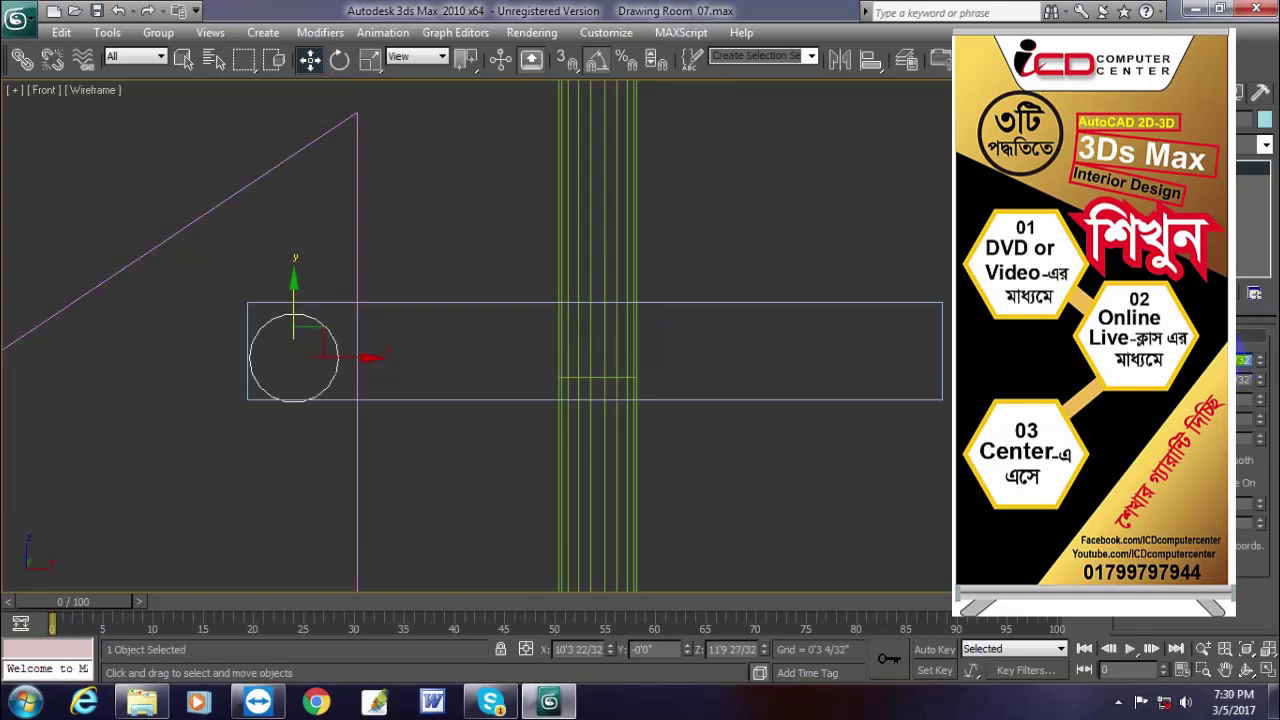
key("Return")
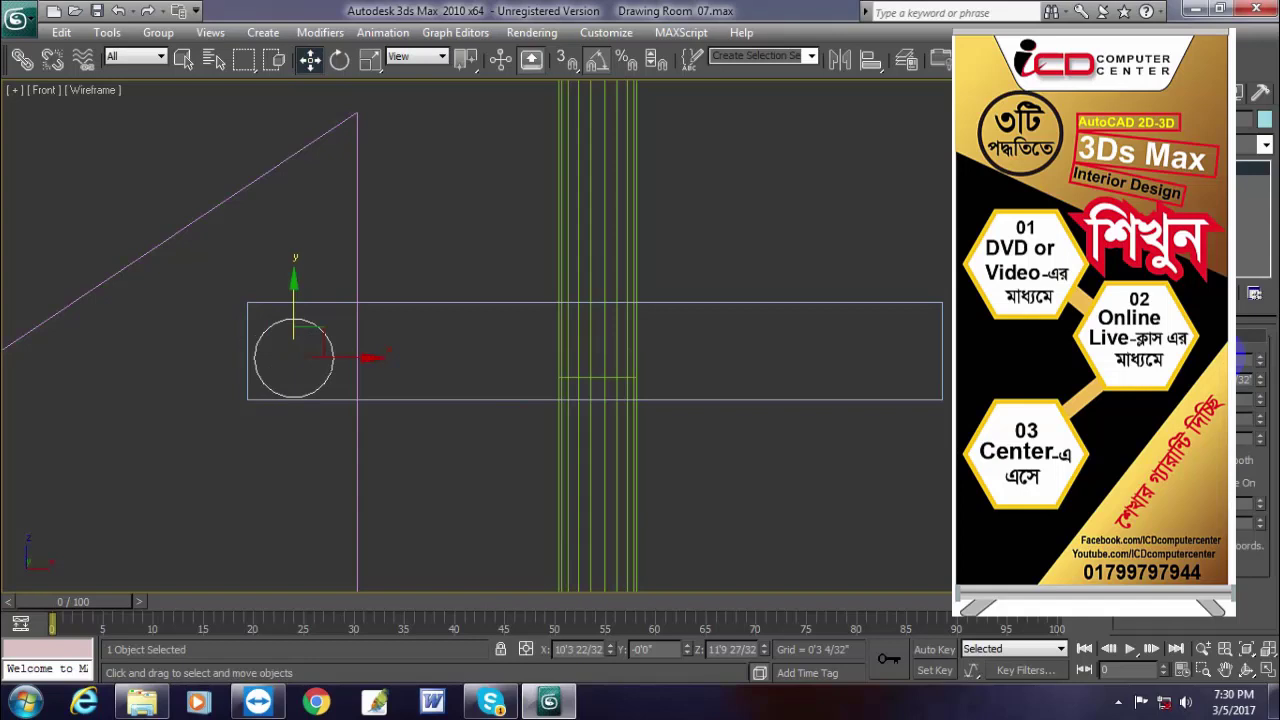
key("Return")
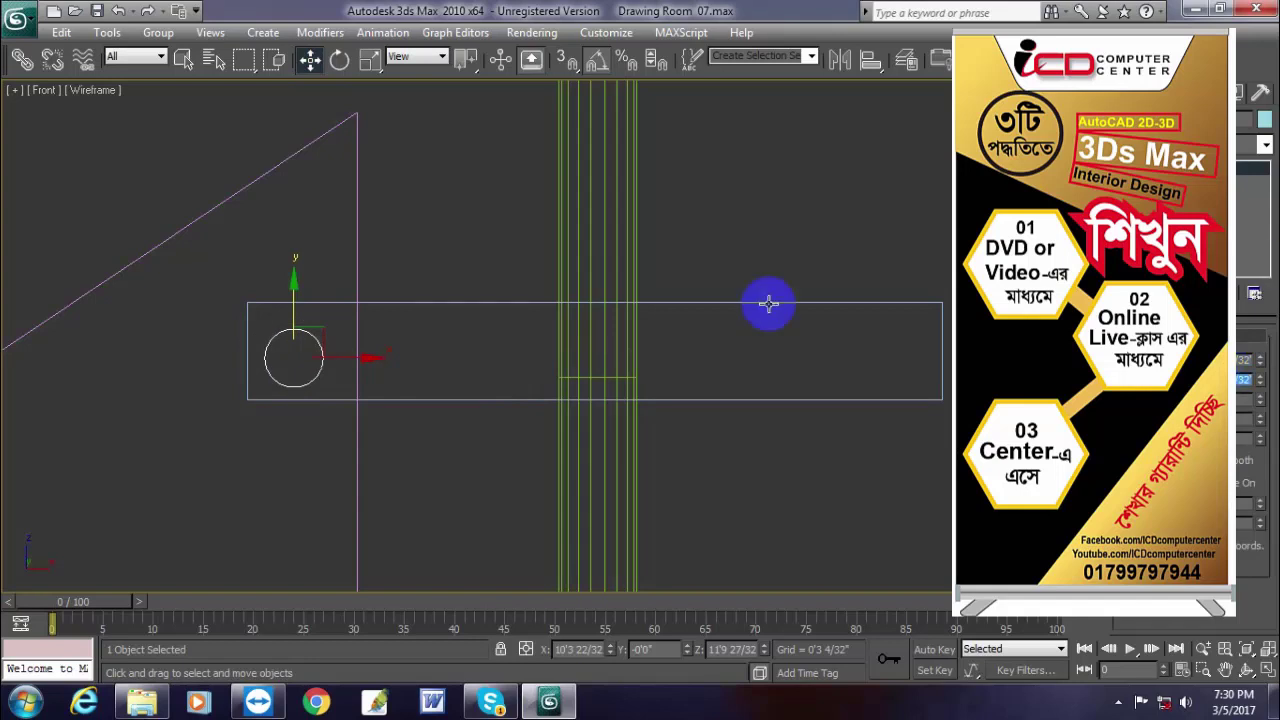
- Copy the small cylinder in the Top view along X to the opposite end of the horizontal box
left_click(754, 258)
scroll(754, 262, "down", 2)
key("t")
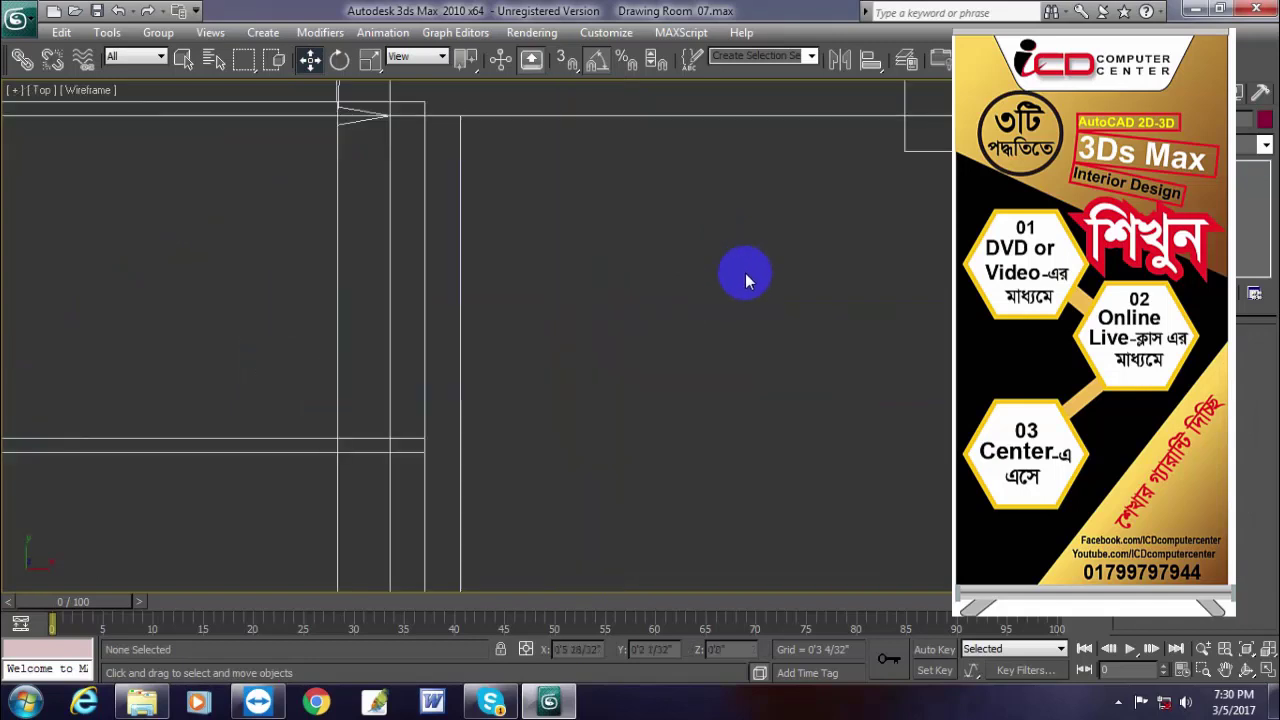
scroll(669, 294, "down", 5)
middle_click_drag(729, 331, 548, 282)
scroll(723, 334, "up", 6)
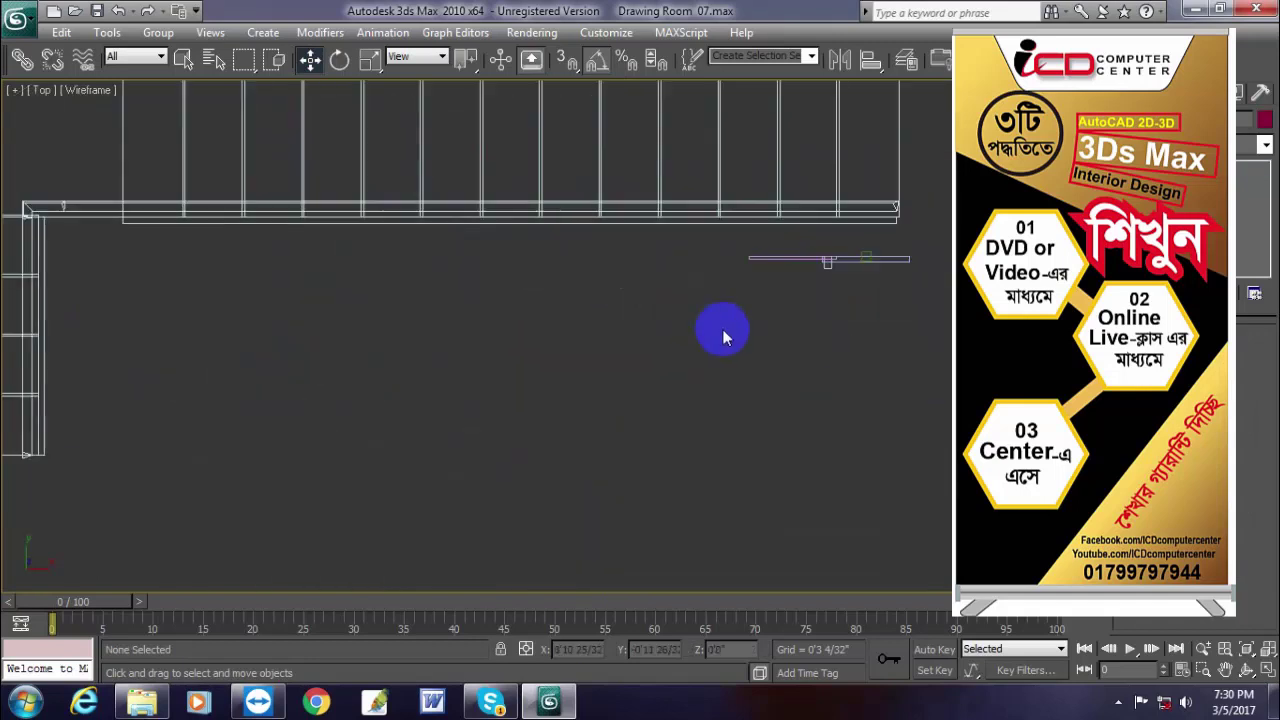
middle_click_drag(843, 303, 280, 411)
scroll(777, 340, "up", 2)
middle_click_drag(728, 378, 470, 562)
middle_click_drag(827, 363, 586, 394)
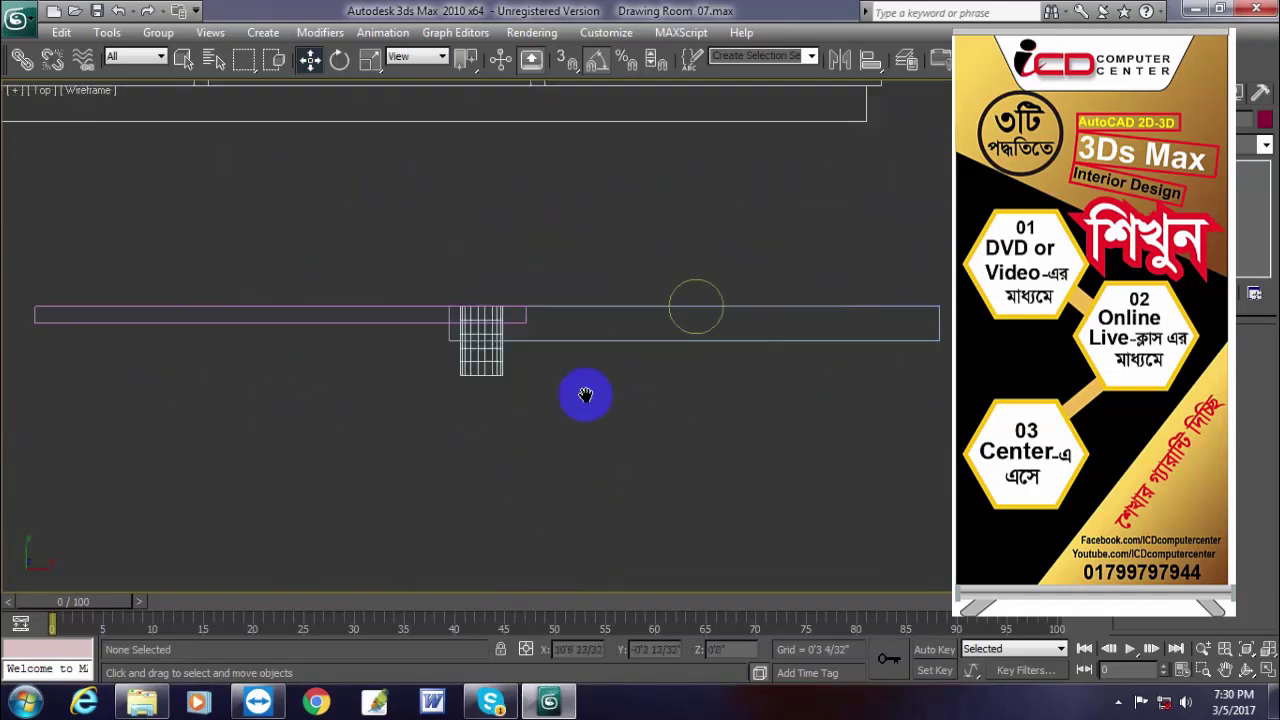
scroll(590, 394, "up", 2)
left_click_drag(602, 385, 408, 345)
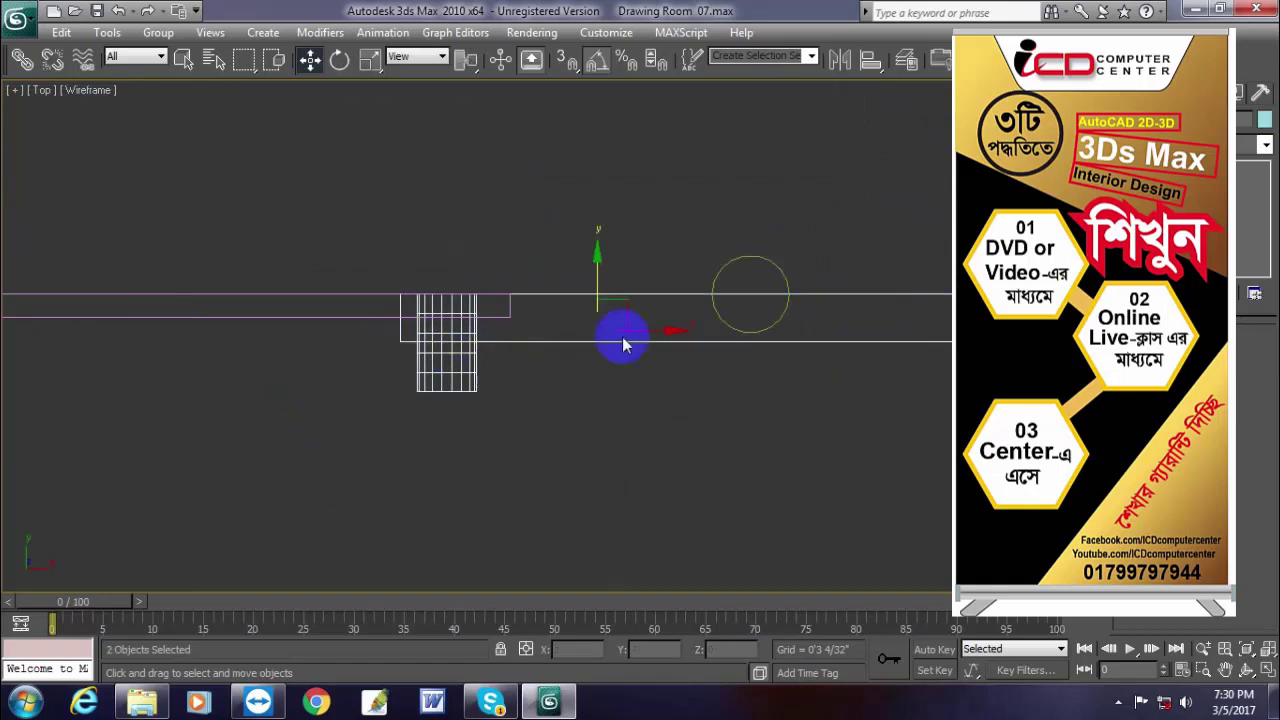
middle_click_drag(530, 413, 370, 407)
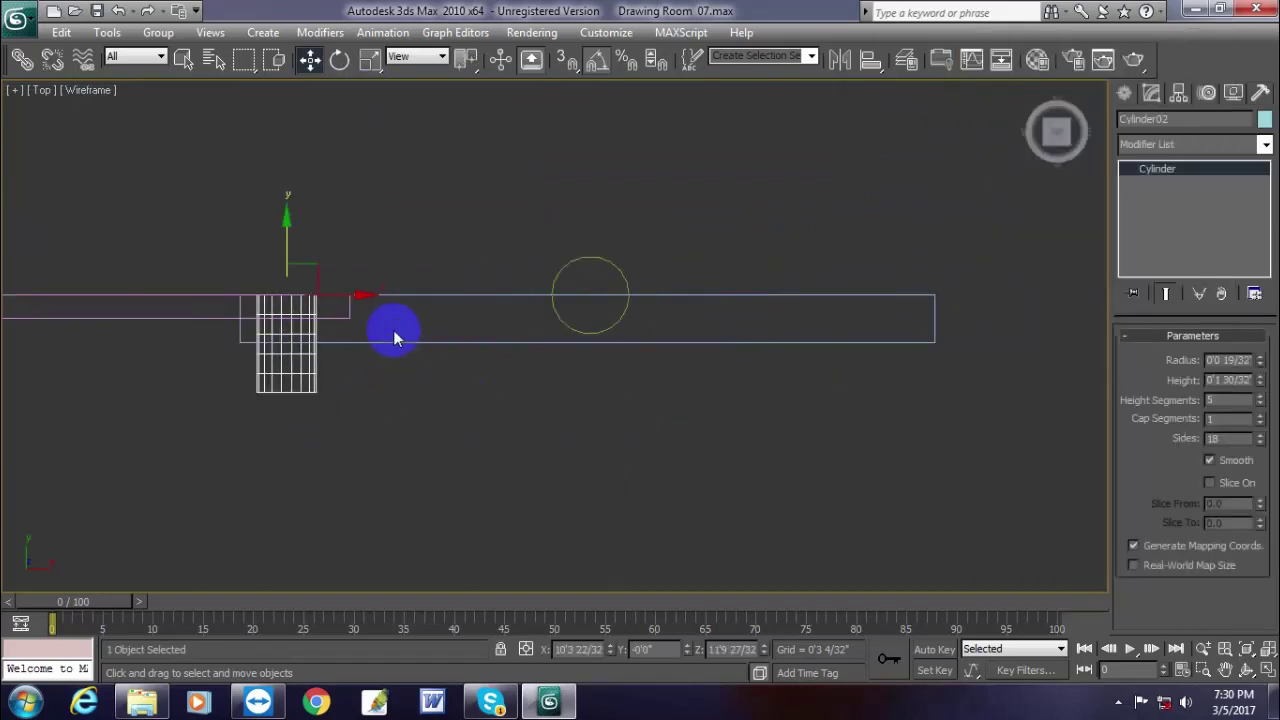
mouse_move(351, 294)
left_mouse_down("shift")
mouse_move(980, 320)
mouse_move(946, 320)
left_mouse_up("shift")
left_click(650, 428)
- Select the horizontal box with both small cylinders and group them under the default name
left_click_drag(937, 399, 852, 296)
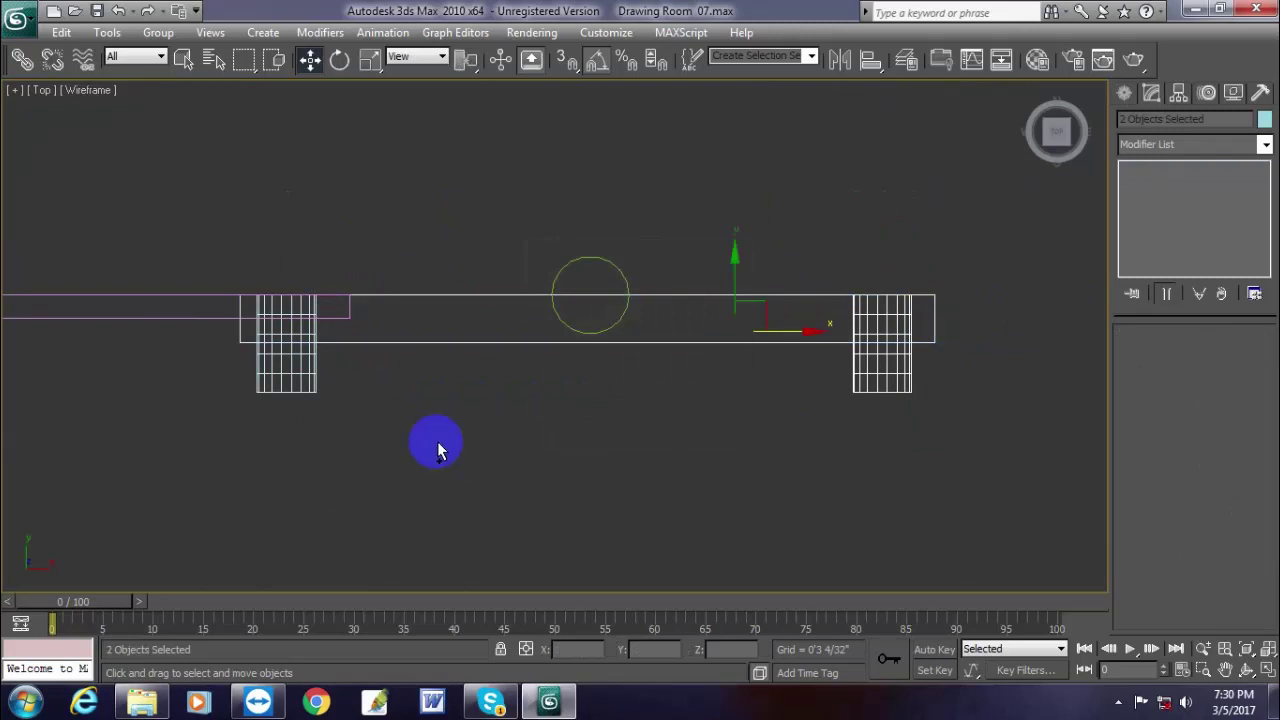
left_click_drag(420, 425, 255, 360, "ctrl")
left_click(160, 34)
left_click(176, 55)
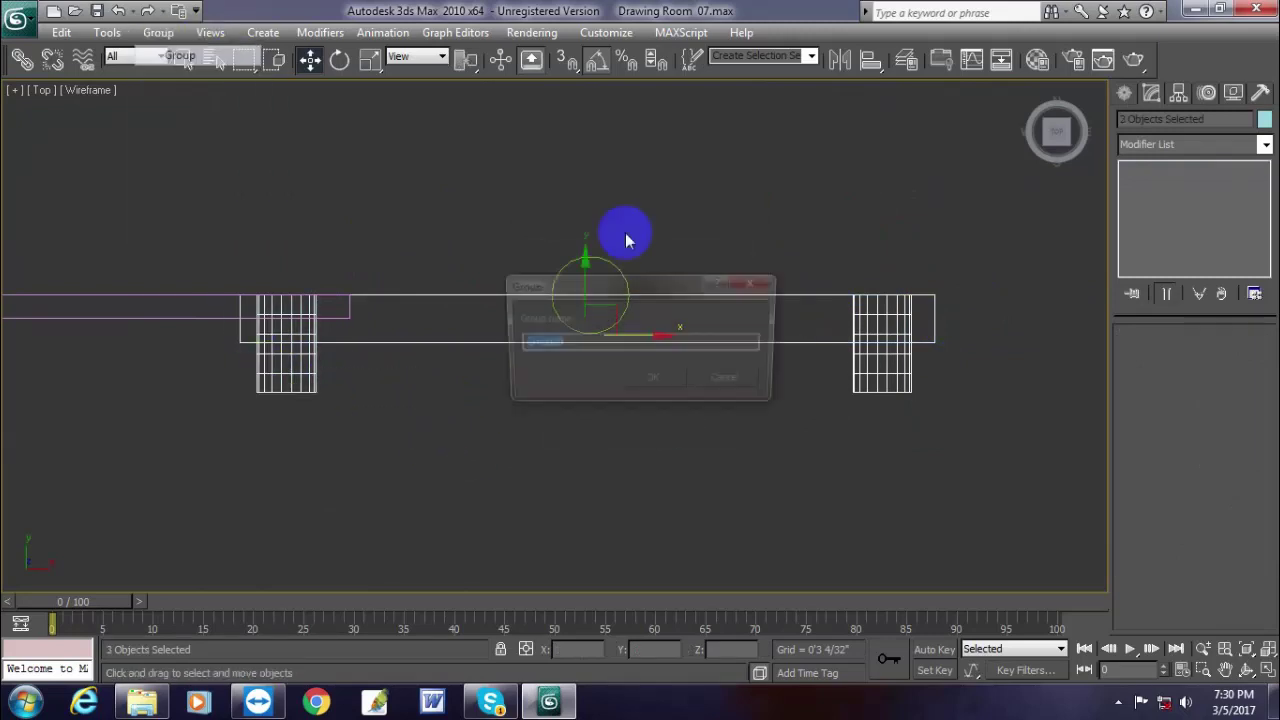
left_click(642, 380)
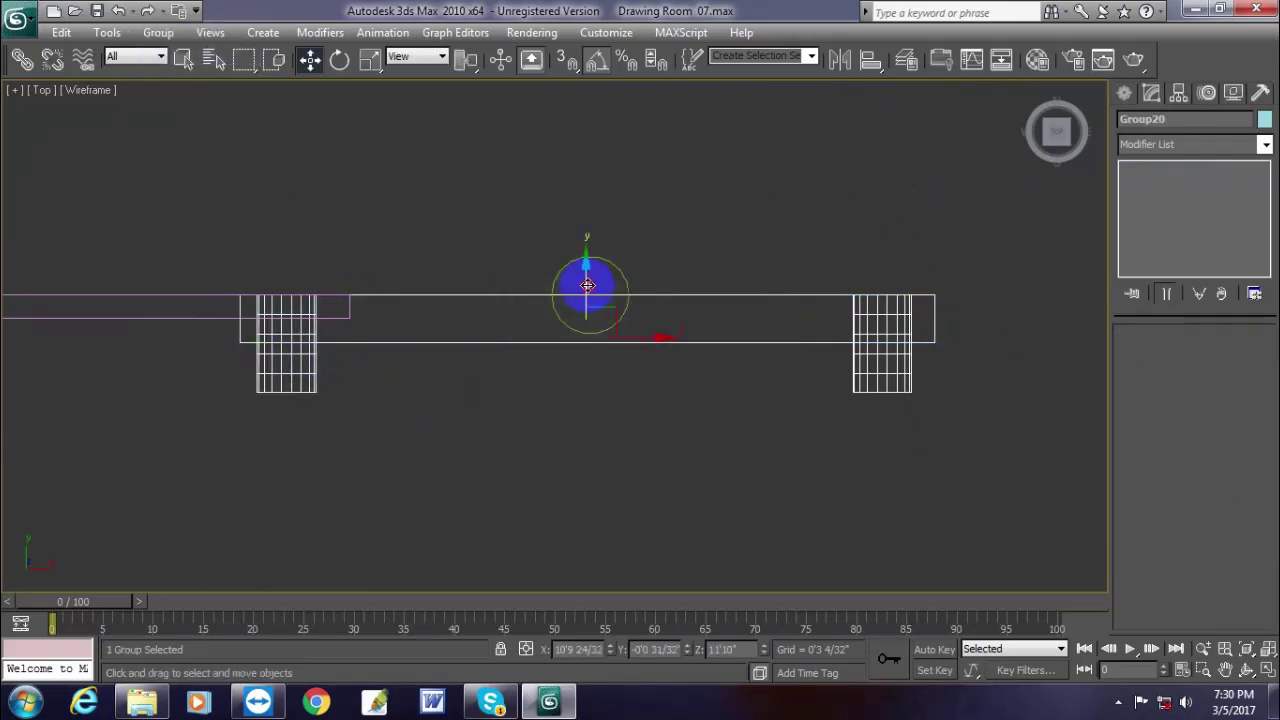
- Move the bracket group in the Top view along Y so that its small cylinders cross the panel
left_click_drag(587, 285, 595, 220)
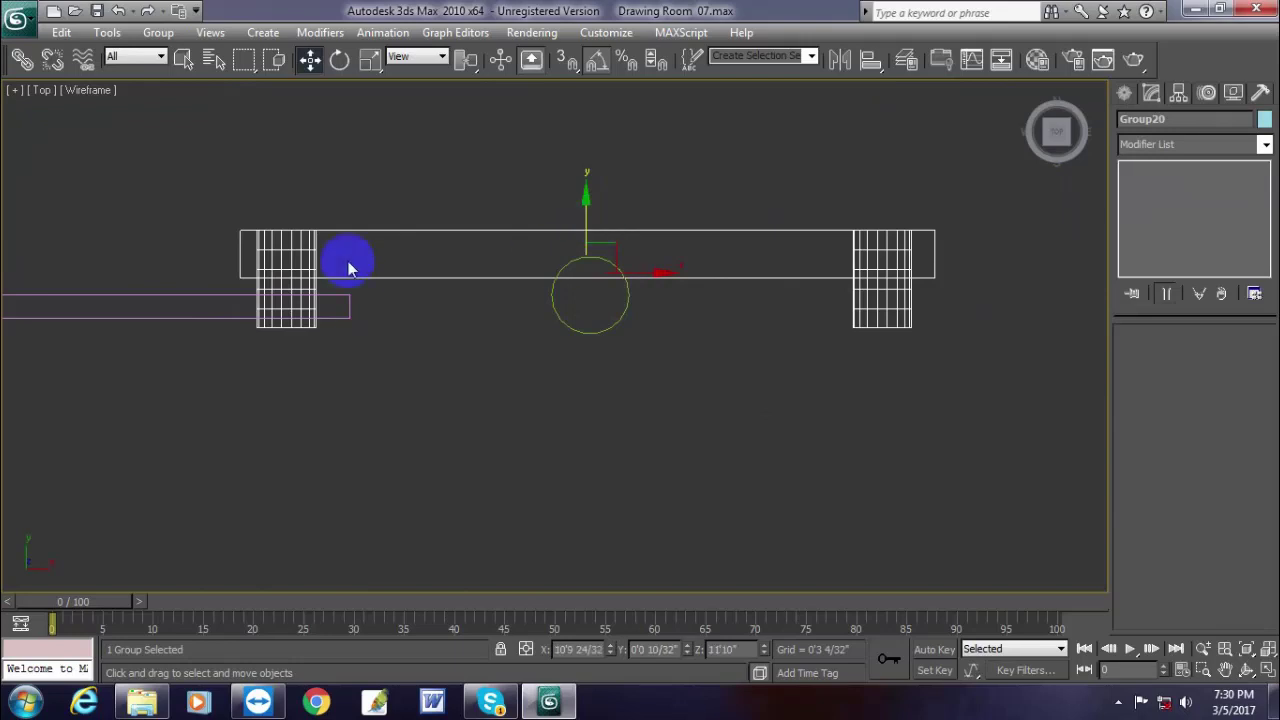
left_click(572, 277)
left_click_drag(591, 237, 597, 200)
mouse_move(1042, 316)
left_mouse_down()
mouse_move(535, 239)
mouse_move(678, 320)
left_mouse_up()
left_click_drag(936, 376, 826, 190)
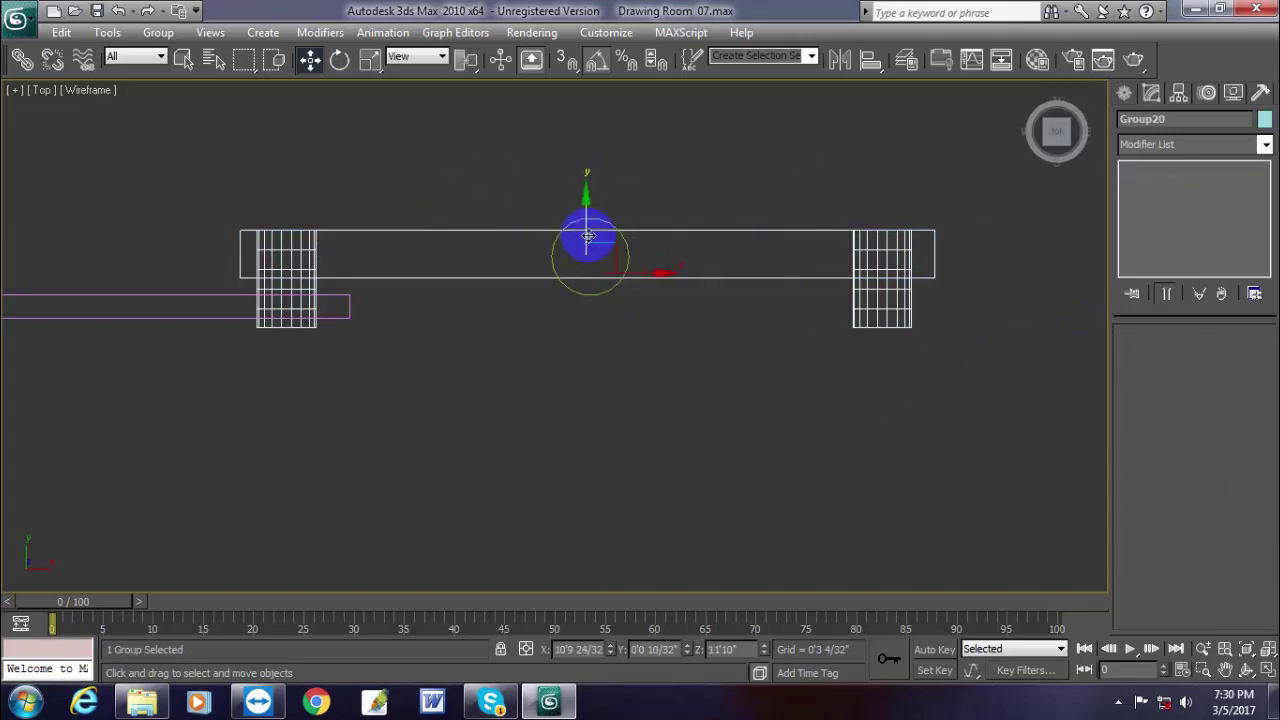
- Turn off angle snap and rotate the bracket group in the Front view to match the slope of the slanted panel
key("f")
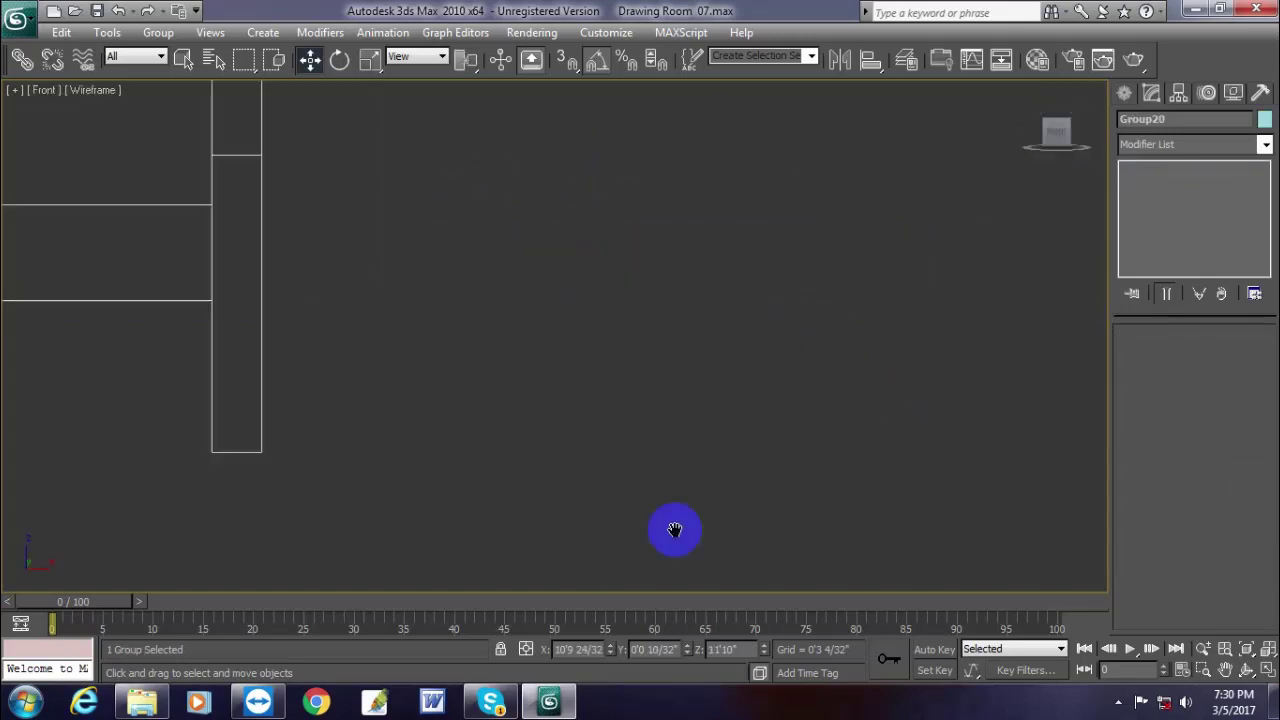
scroll(780, 470, "down", 5)
scroll(790, 380, "up", 3)
middle_click_drag(747, 346, 476, 716)
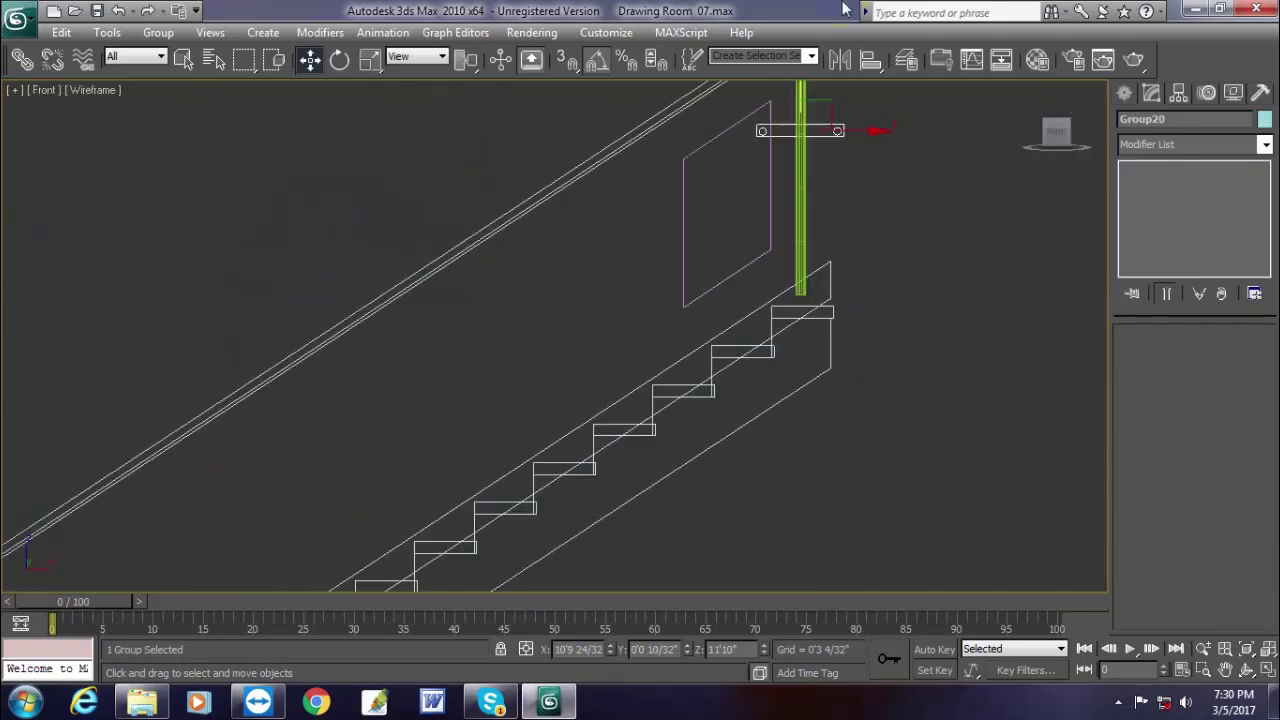
middle_click_drag(832, 213, 743, 327)
scroll(743, 320, "up", 3)
middle_click_drag(740, 281, 603, 379)
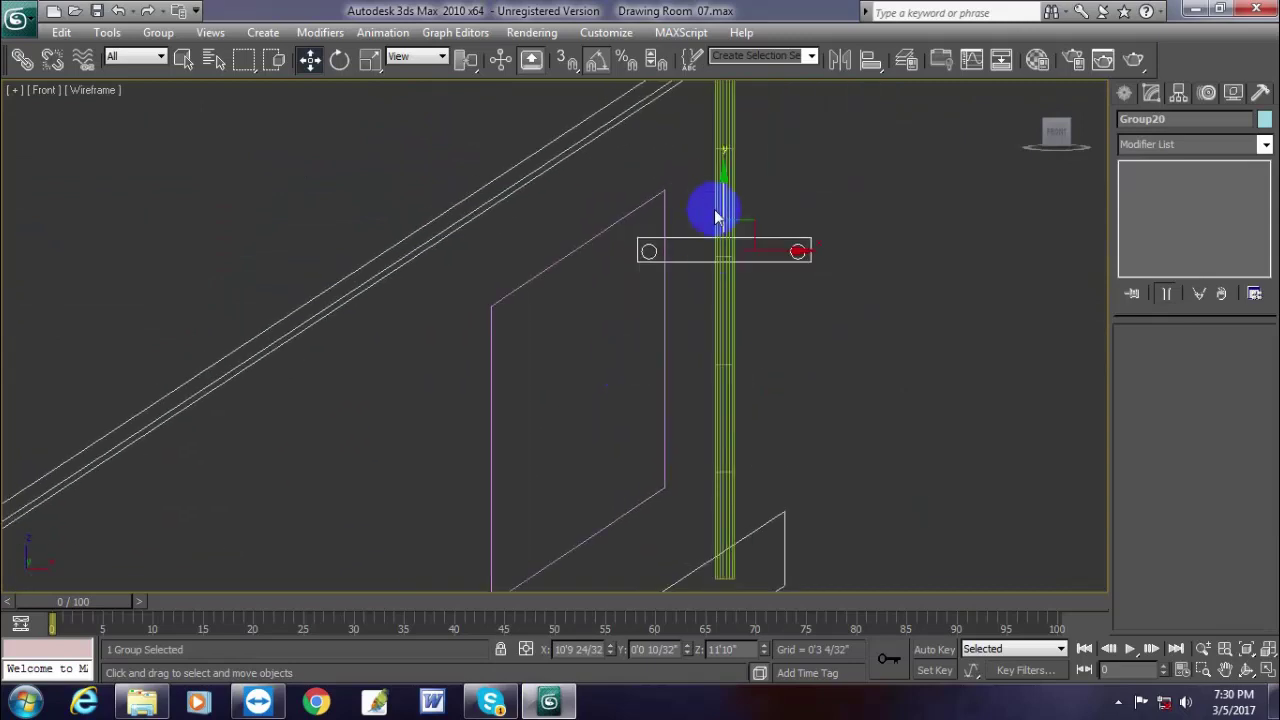
middle_click_drag(725, 190, 725, 176)
left_click(340, 60)
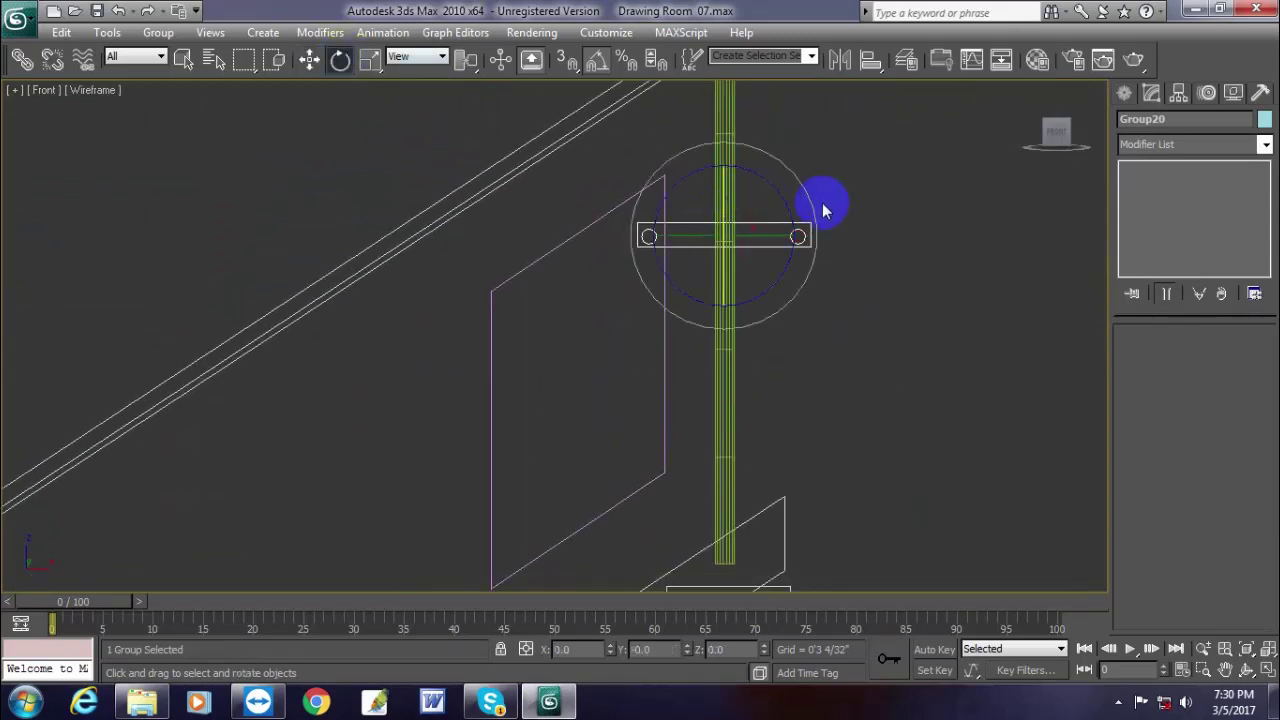
left_click_drag(766, 174, 605, 90)
key("ctrl+z")
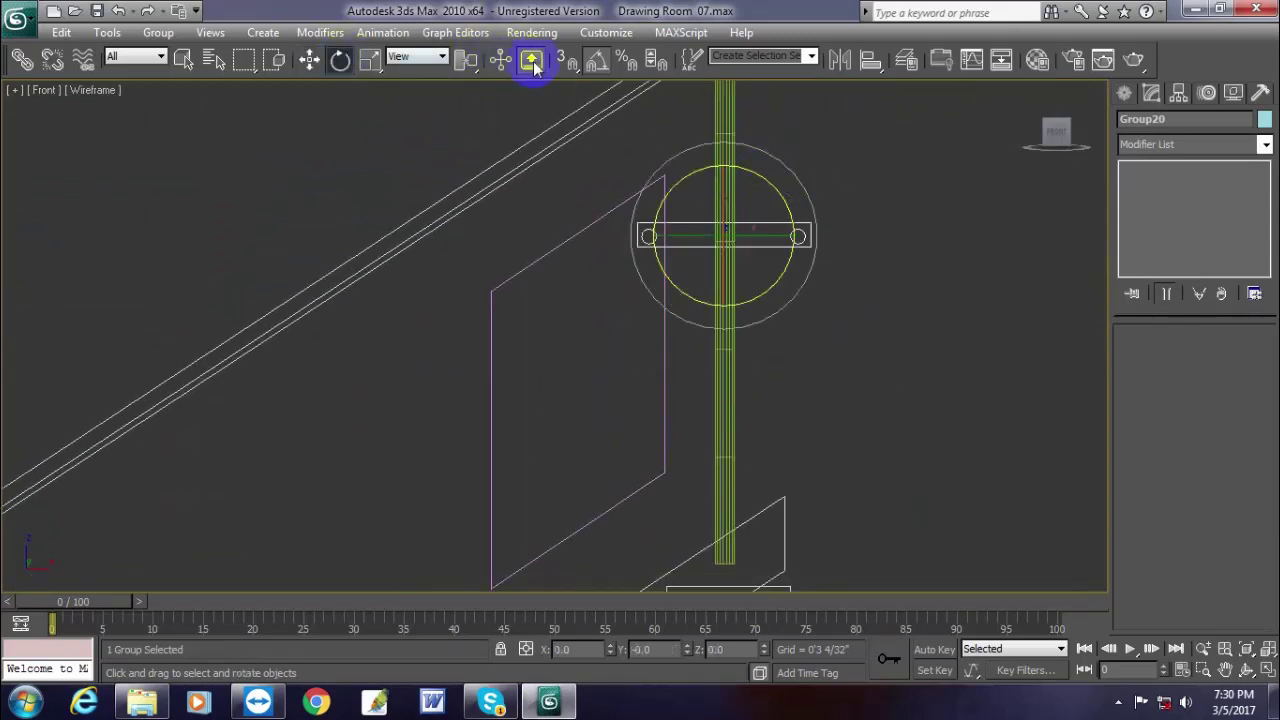
left_click(597, 63)
left_click_drag(777, 200, 746, 138)
- Nudge the bracket group slightly along X in the Front view and shift the post along X to the bracket's middle
left_click(312, 60)
left_click_drag(787, 250, 777, 236)
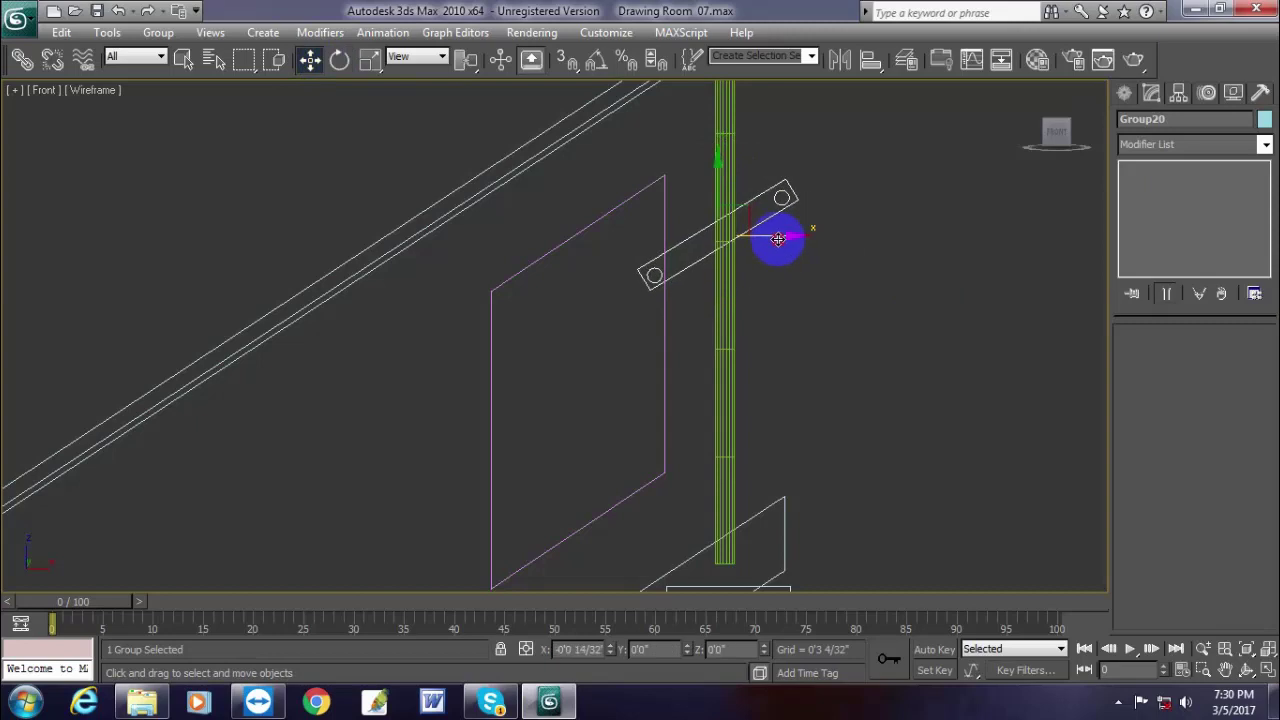
left_click(730, 308)
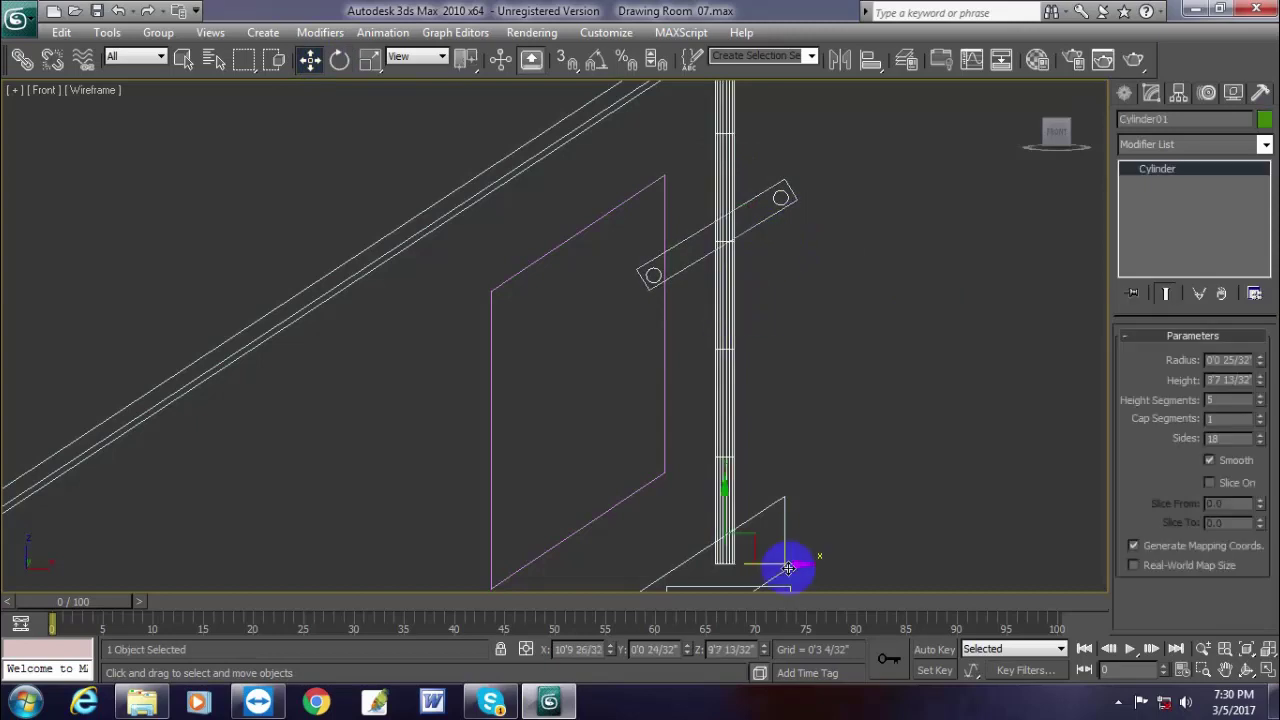
left_click_drag(790, 567, 777, 568)
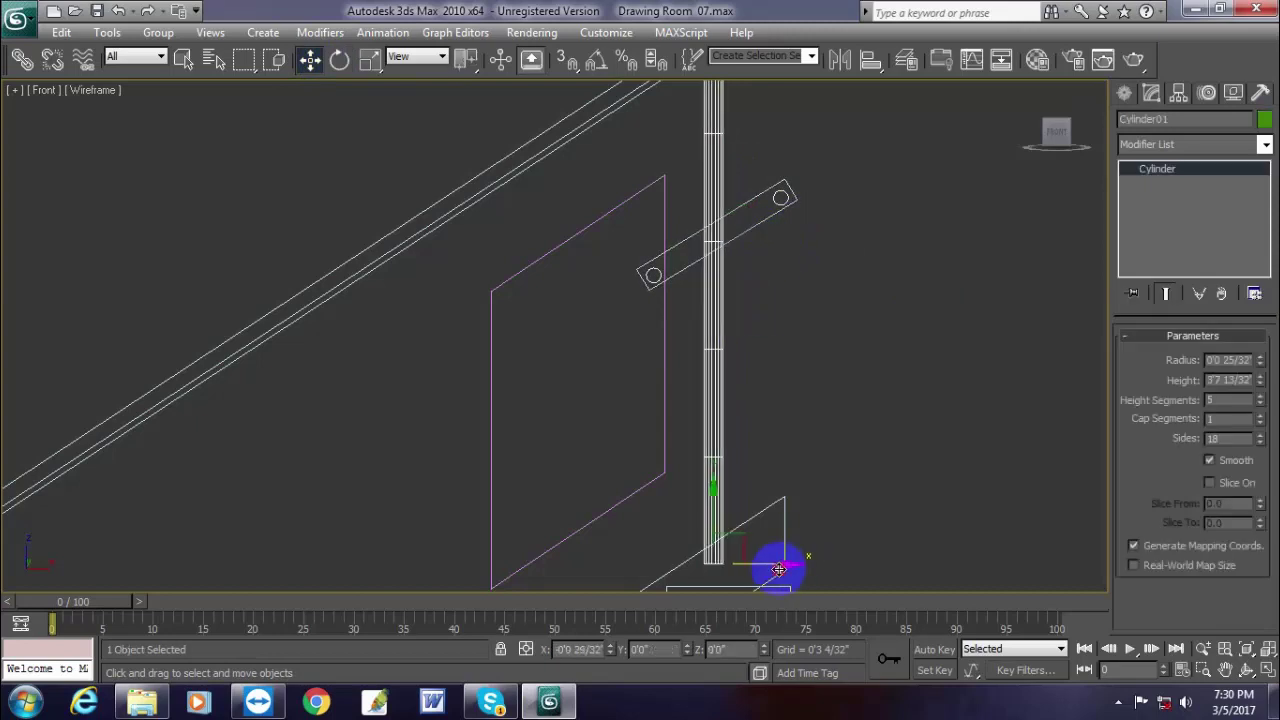
- Copy the slanted bracket group down along the post and raise the upper bracket slightly
left_click(759, 225)
mouse_move(717, 196)
left_mouse_down()
mouse_move(711, 175)
mouse_move(712, 343)
left_mouse_up()
left_click(645, 430)
left_click(767, 174)
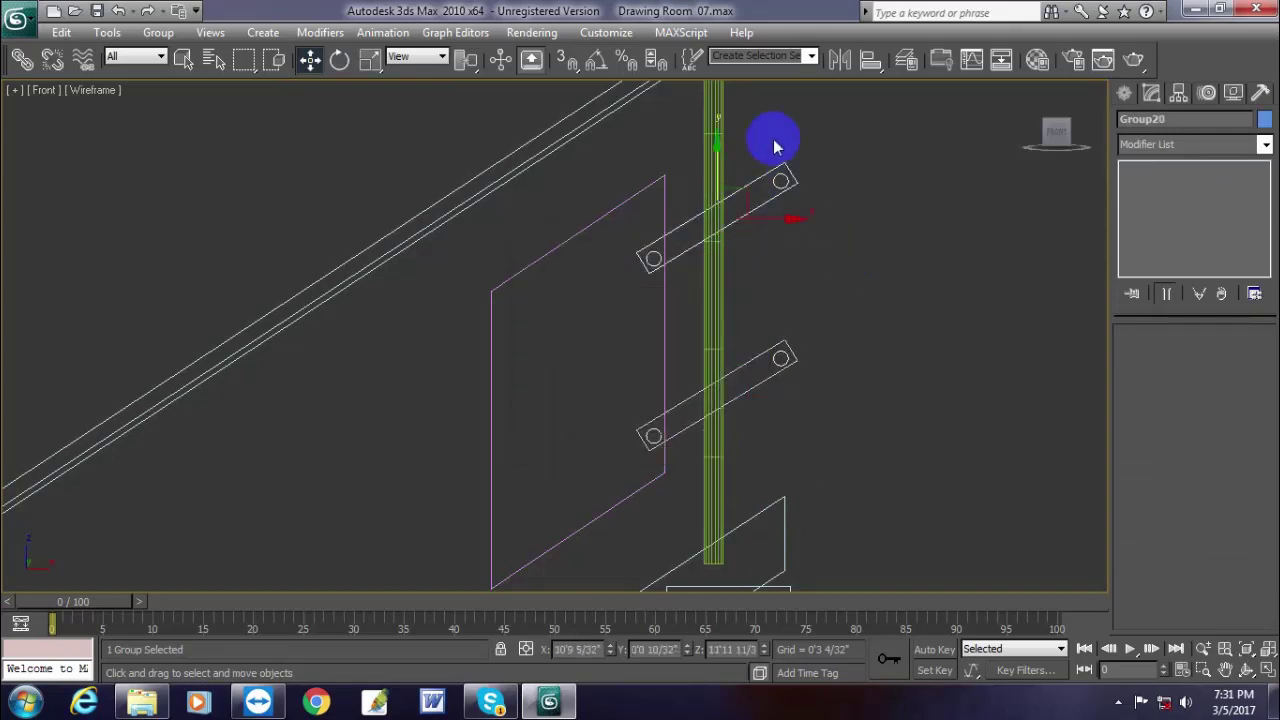
left_click_drag(718, 160, 720, 137)
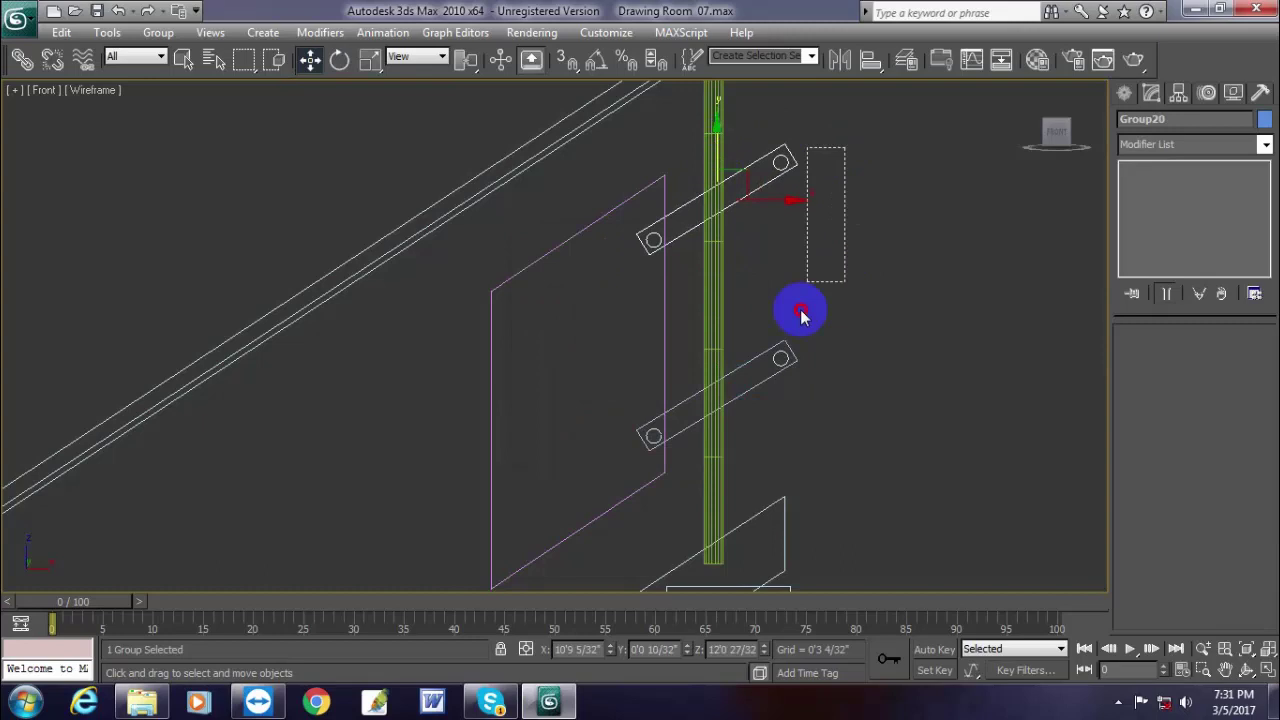
- Group the post with both brackets under the default name and assign the Steel material to the group
left_click(714, 420, "ctrl")
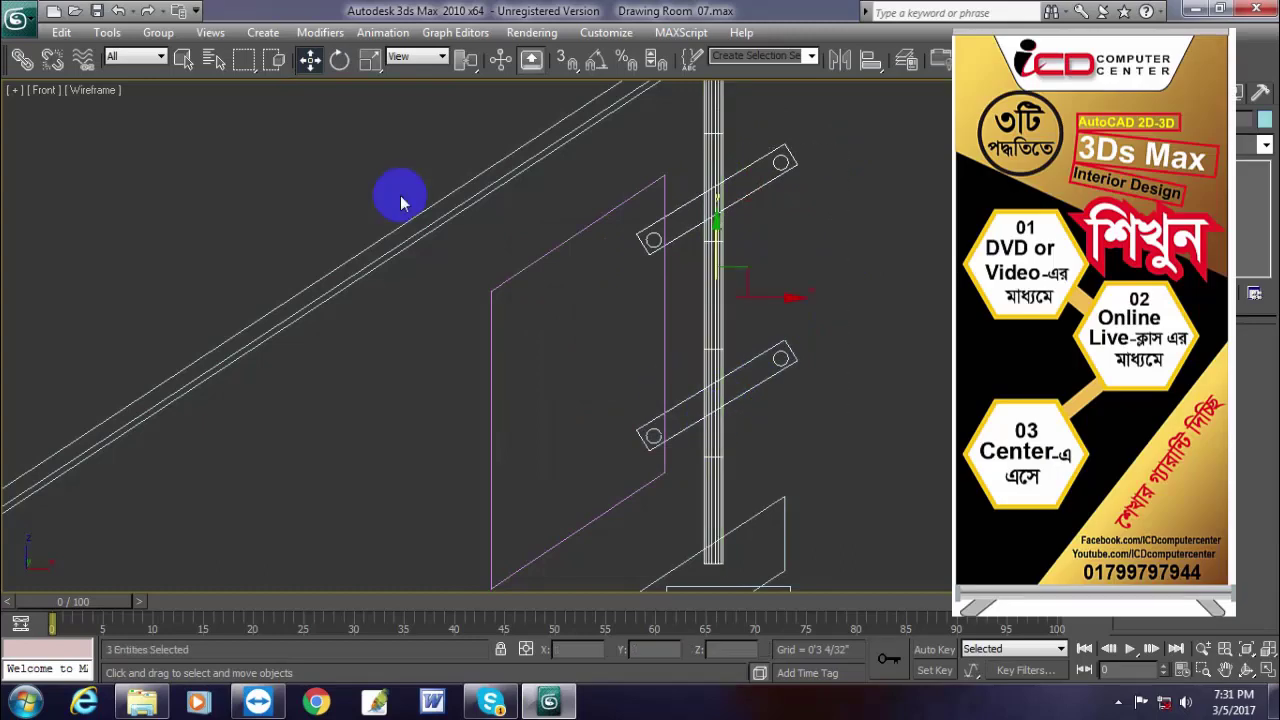
left_click(158, 32)
left_click(176, 55)
left_click(665, 381)
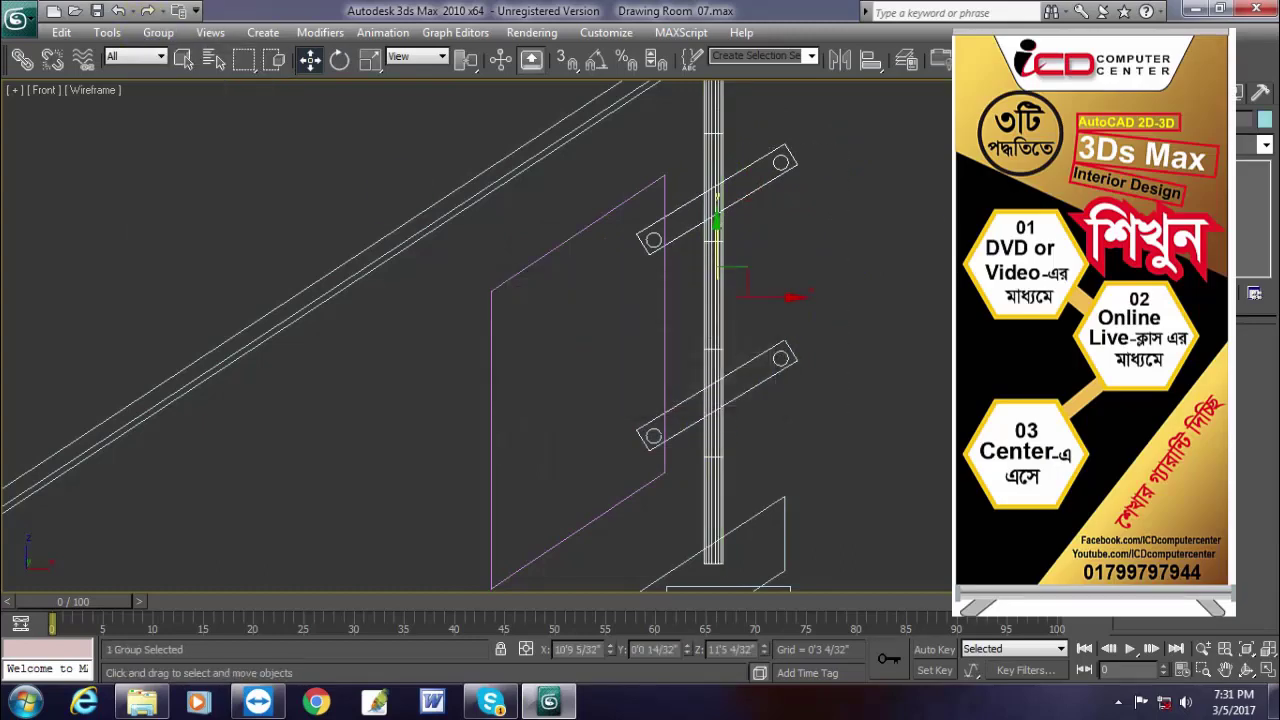
key("m")
left_click(882, 88)
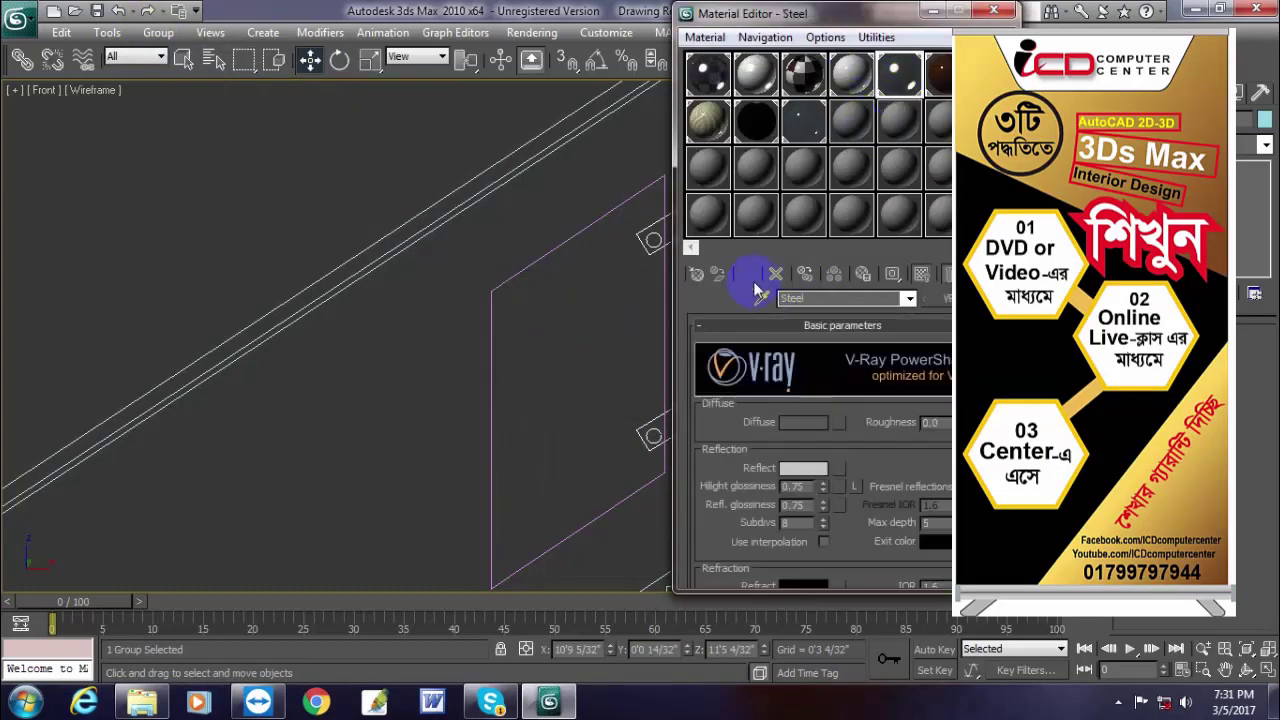
- Name an unused material slot "stair glas" and change its material type to VRayMtl
left_click(849, 118)
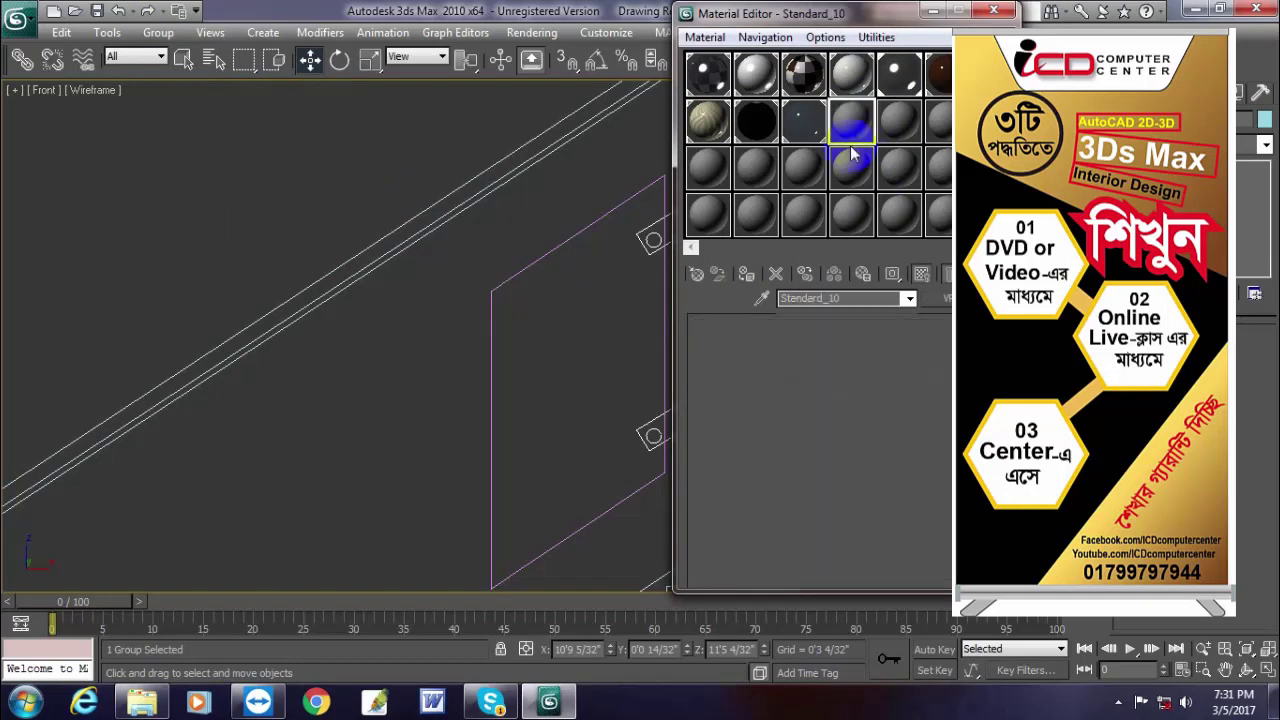
double_click(866, 302)
type("s")
key("Return")
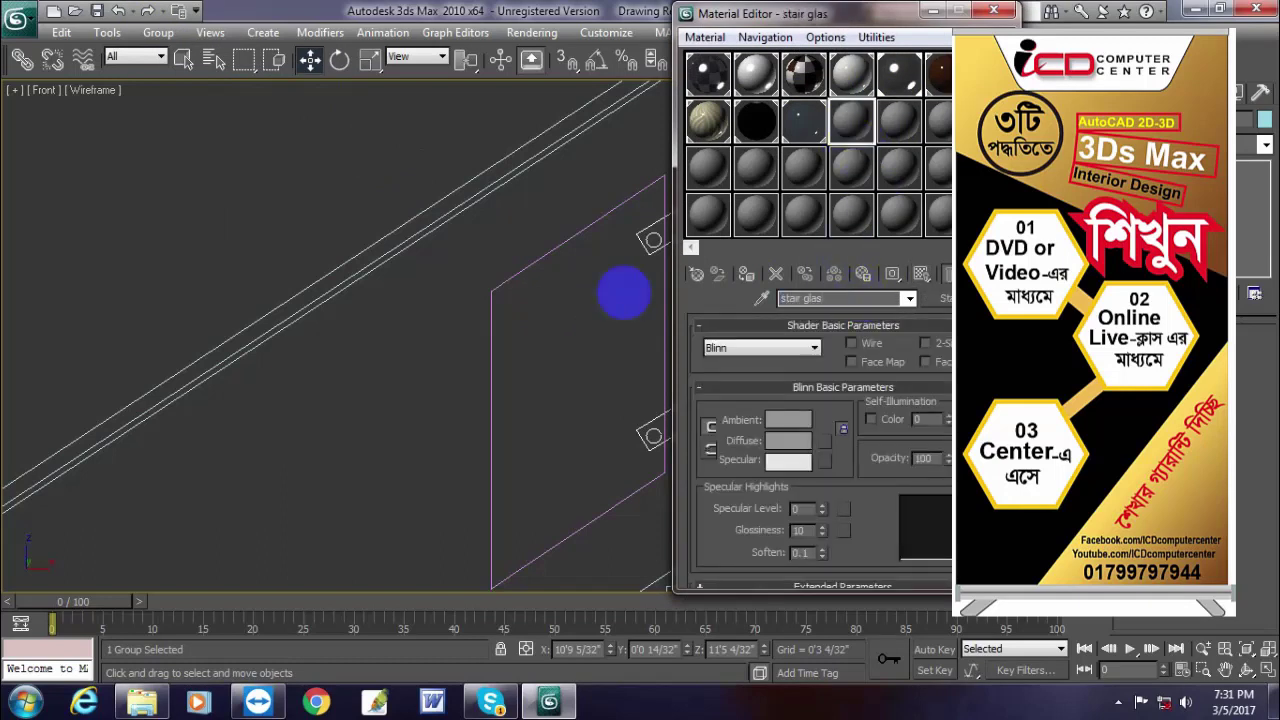
left_click(940, 297)
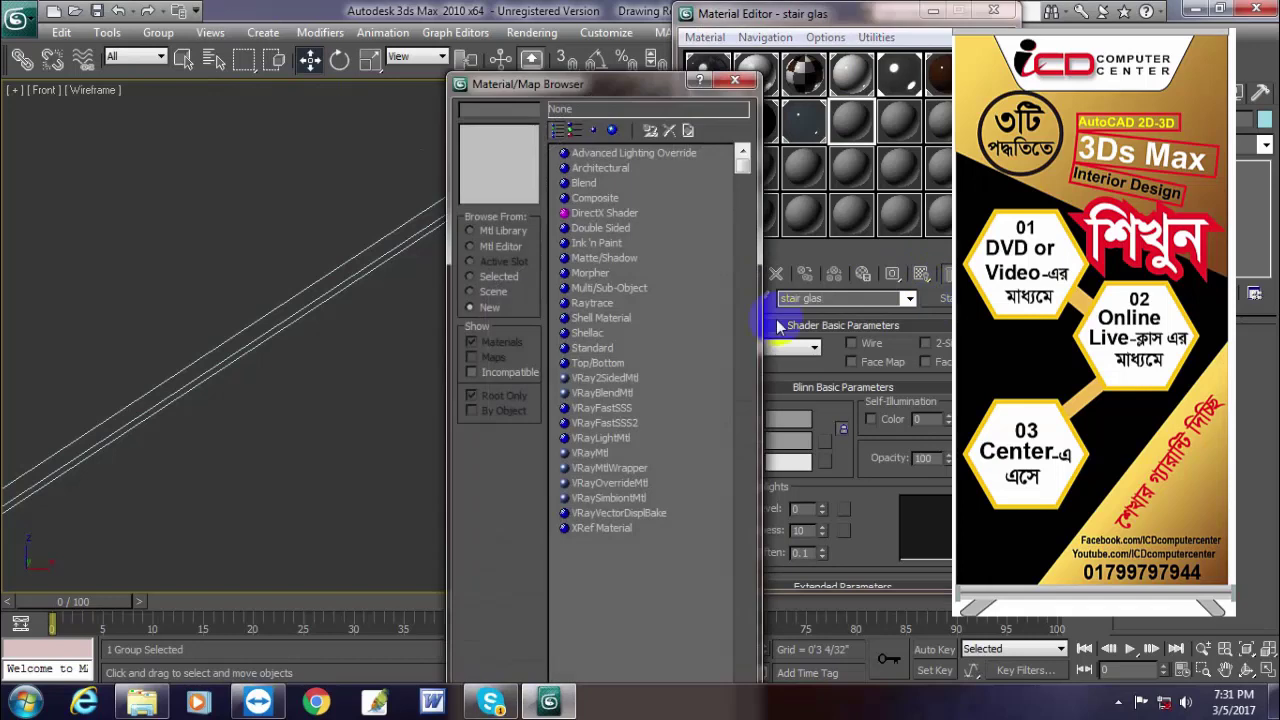
double_click(586, 448)
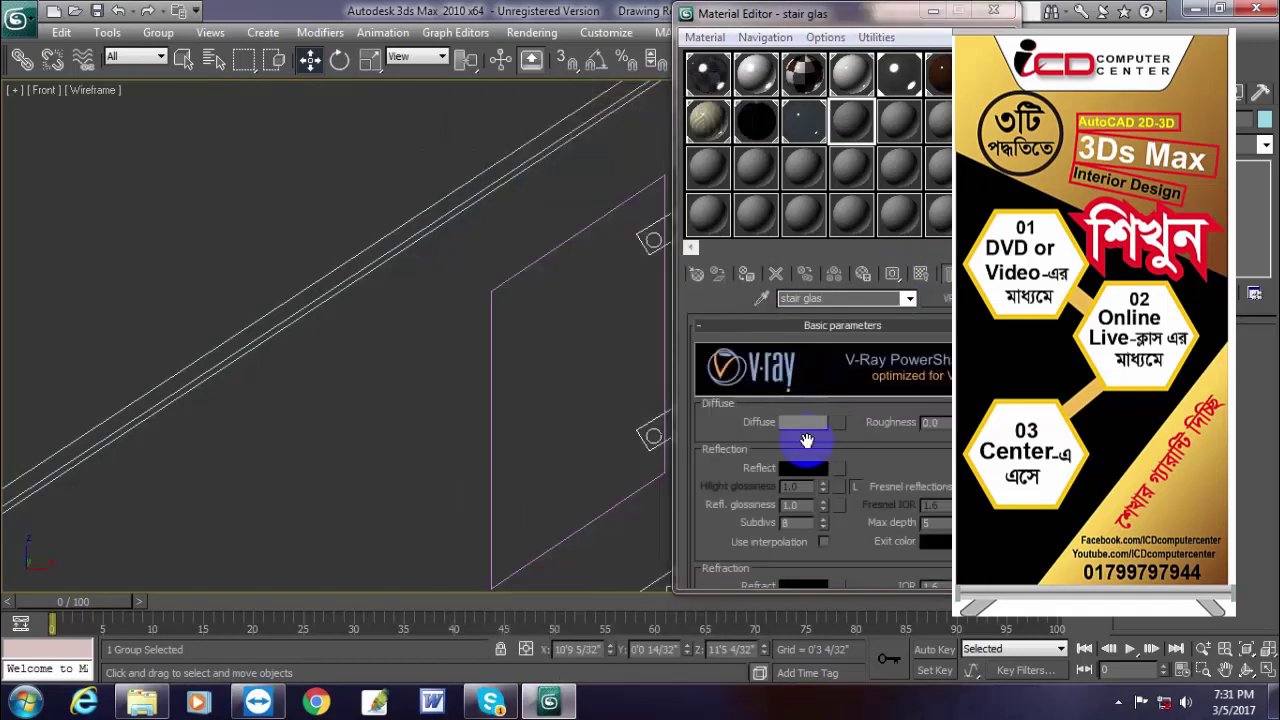
- Set the diffuse colour of the stair glas material to light blue (0, 204, 255)
left_click(808, 426)
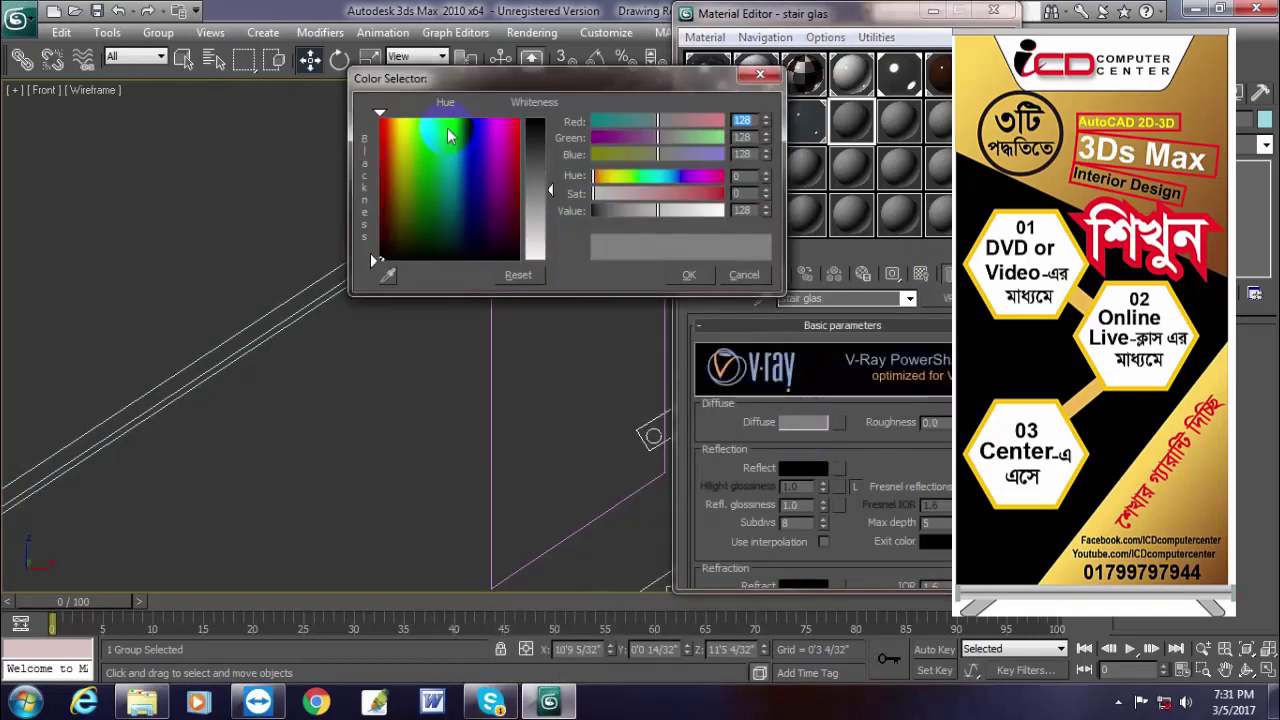
left_click(455, 119)
left_click_drag(556, 193, 553, 119)
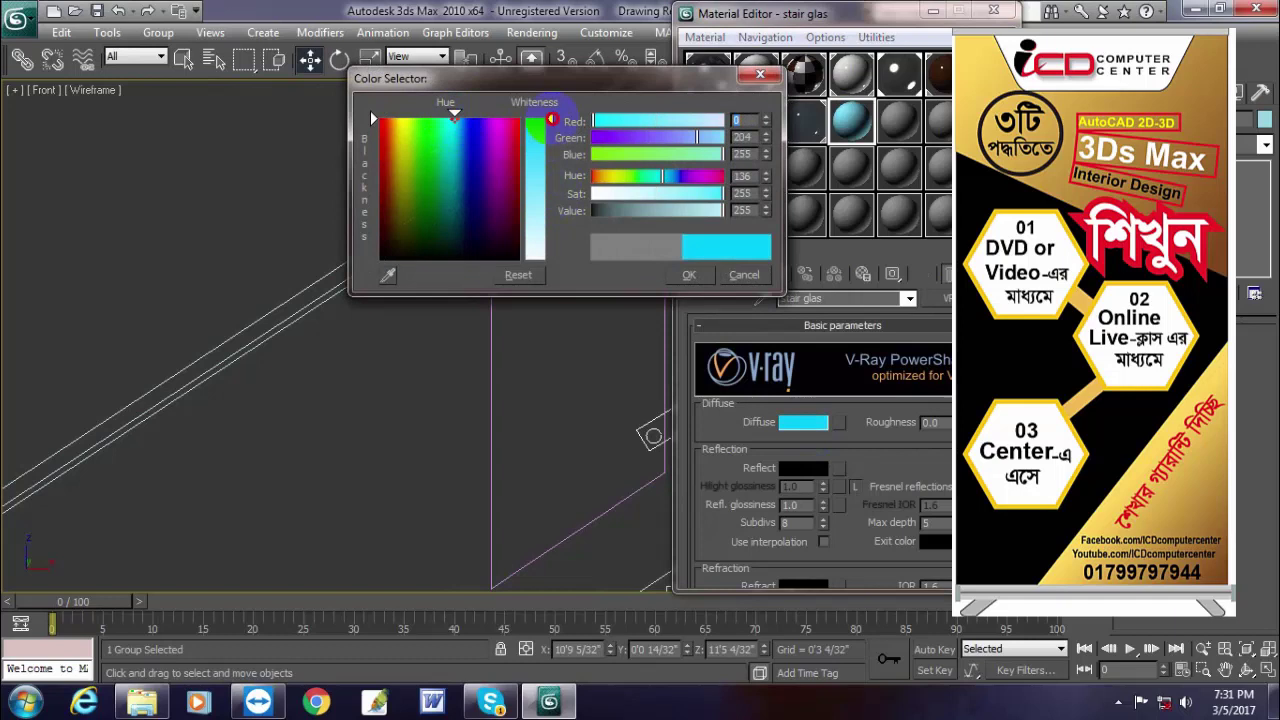
left_click(694, 276)
- Set the reflection colour of the stair glas material to a dark grey
left_click(808, 468)
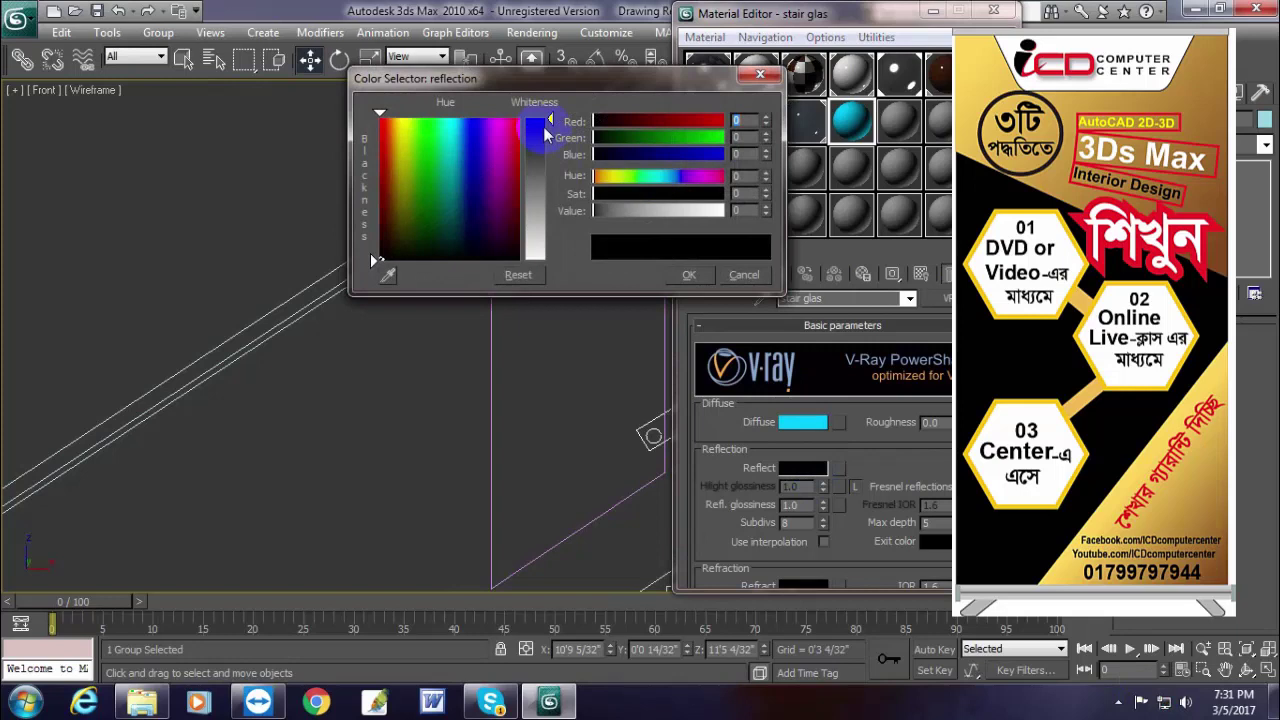
left_click_drag(624, 92, 586, 82)
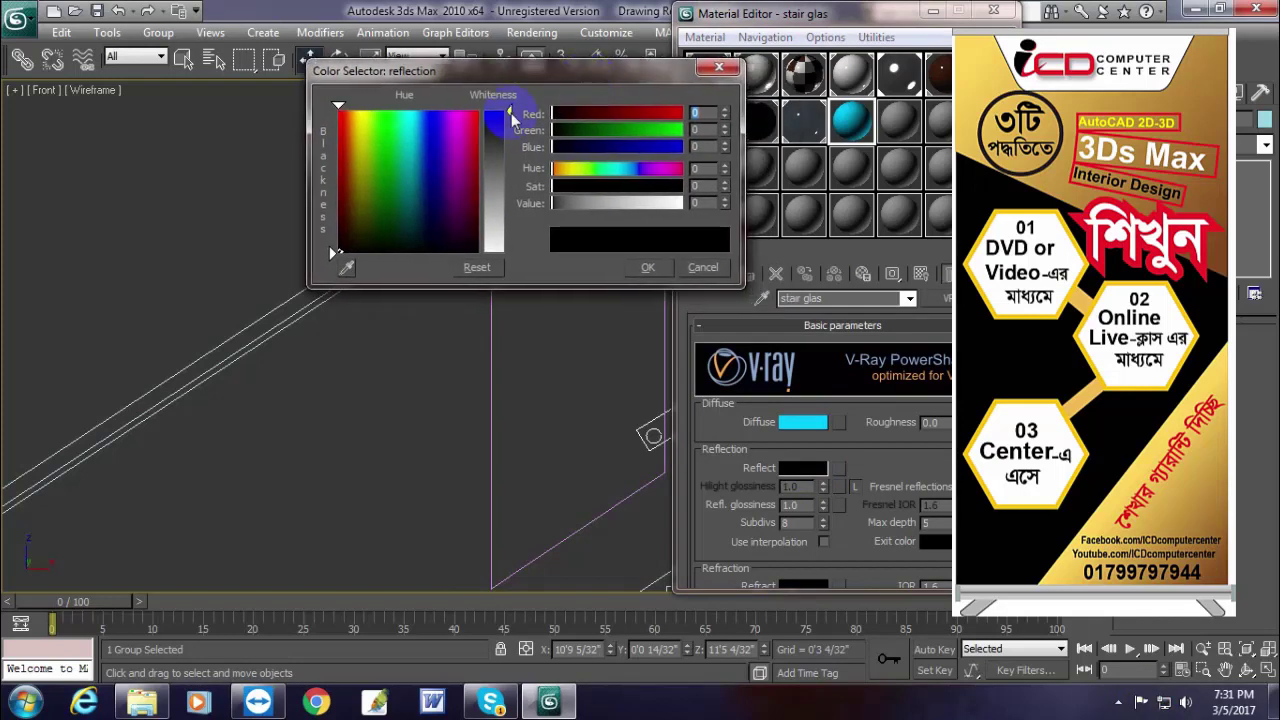
left_click_drag(510, 113, 510, 140)
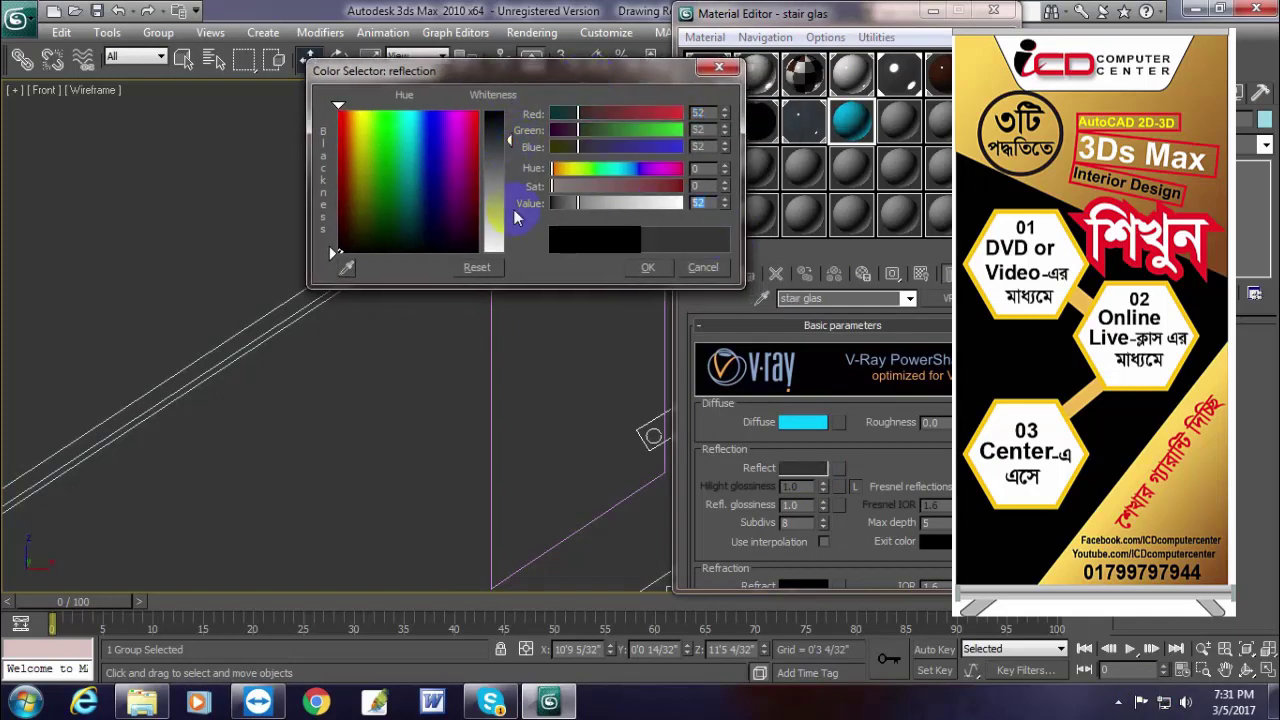
type("4")
left_click(654, 267)
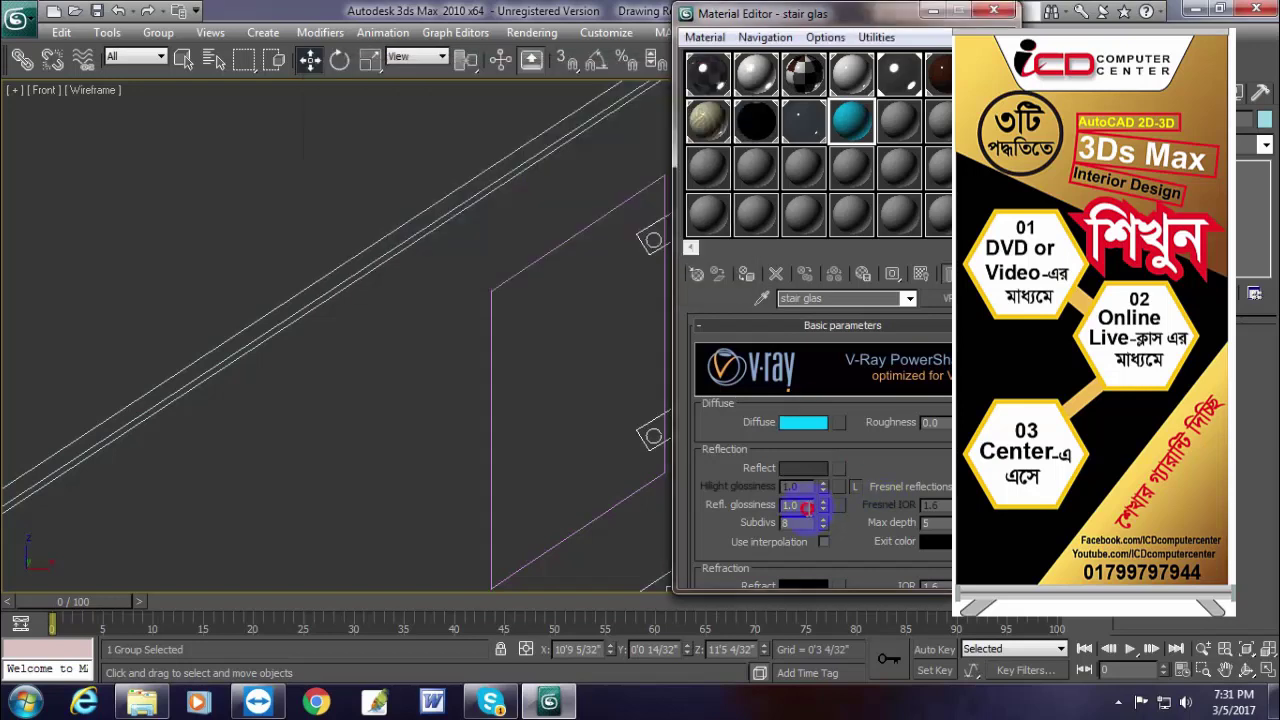
- Set the refraction colour of the stair glas material to light grey with value 200
left_click(806, 506)
left_click_drag(893, 535, 837, 480)
left_click(806, 437)
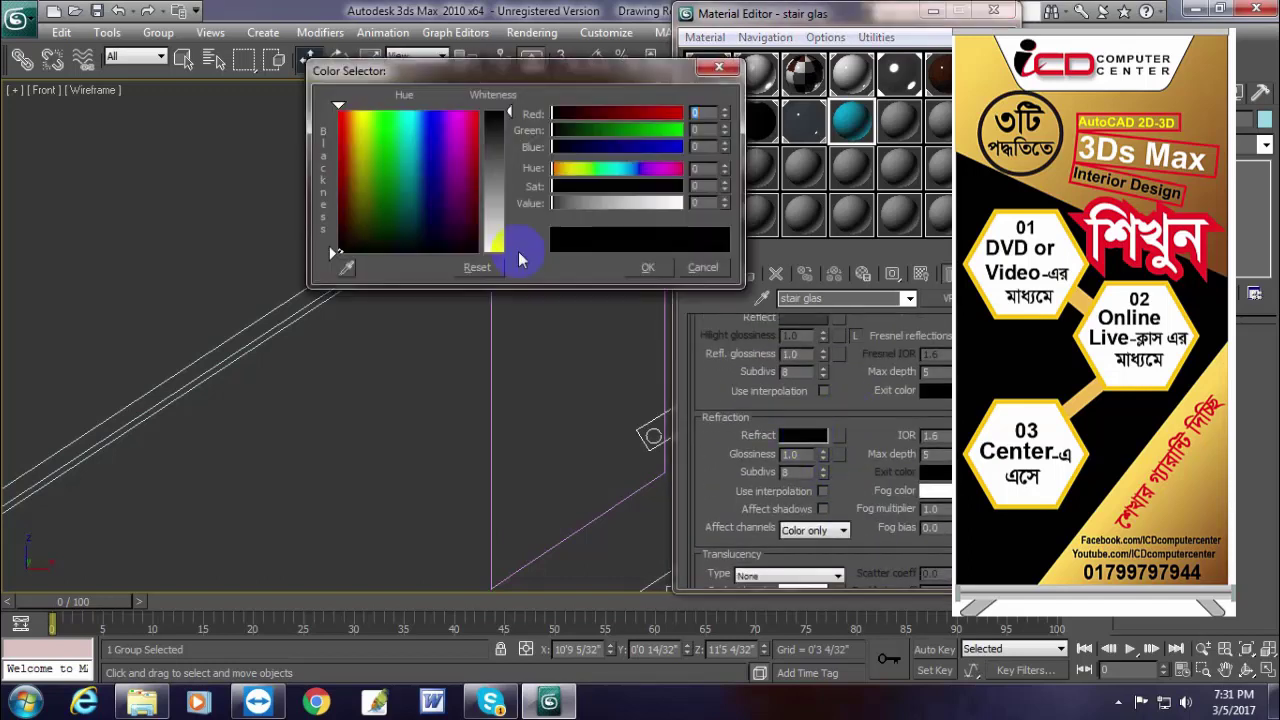
left_click_drag(500, 125, 506, 214)
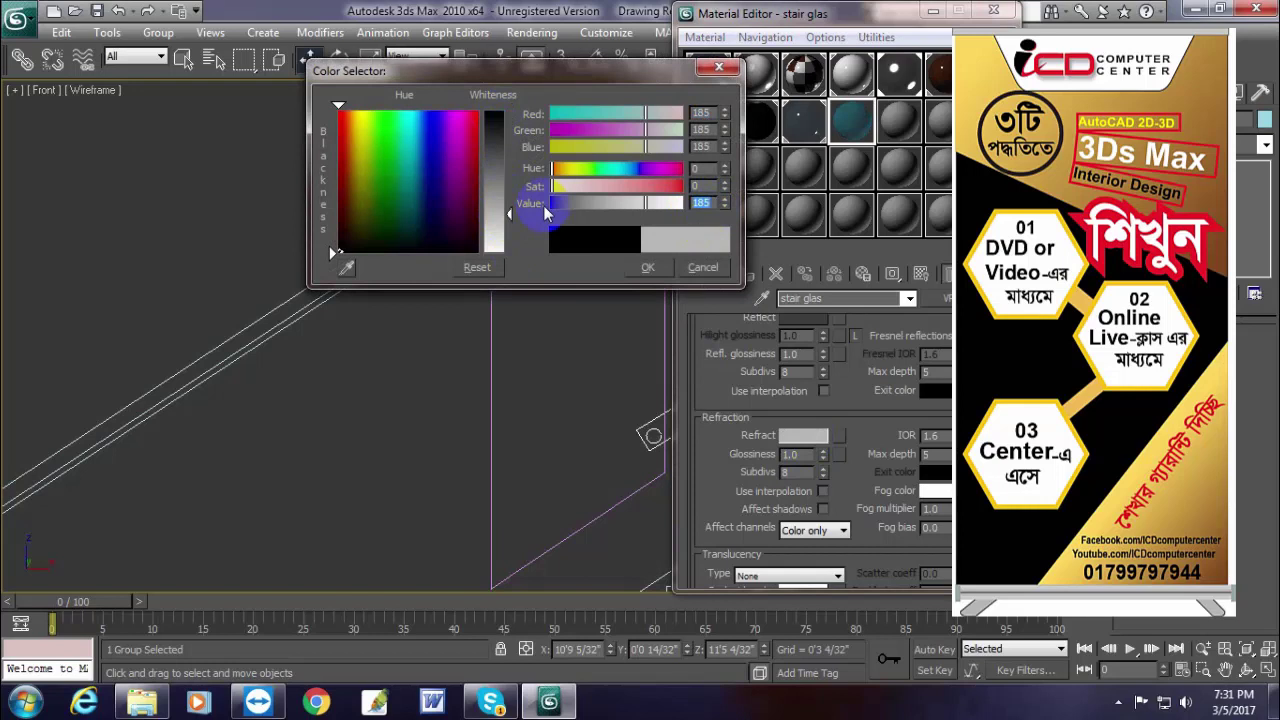
type("200")
key("Return")
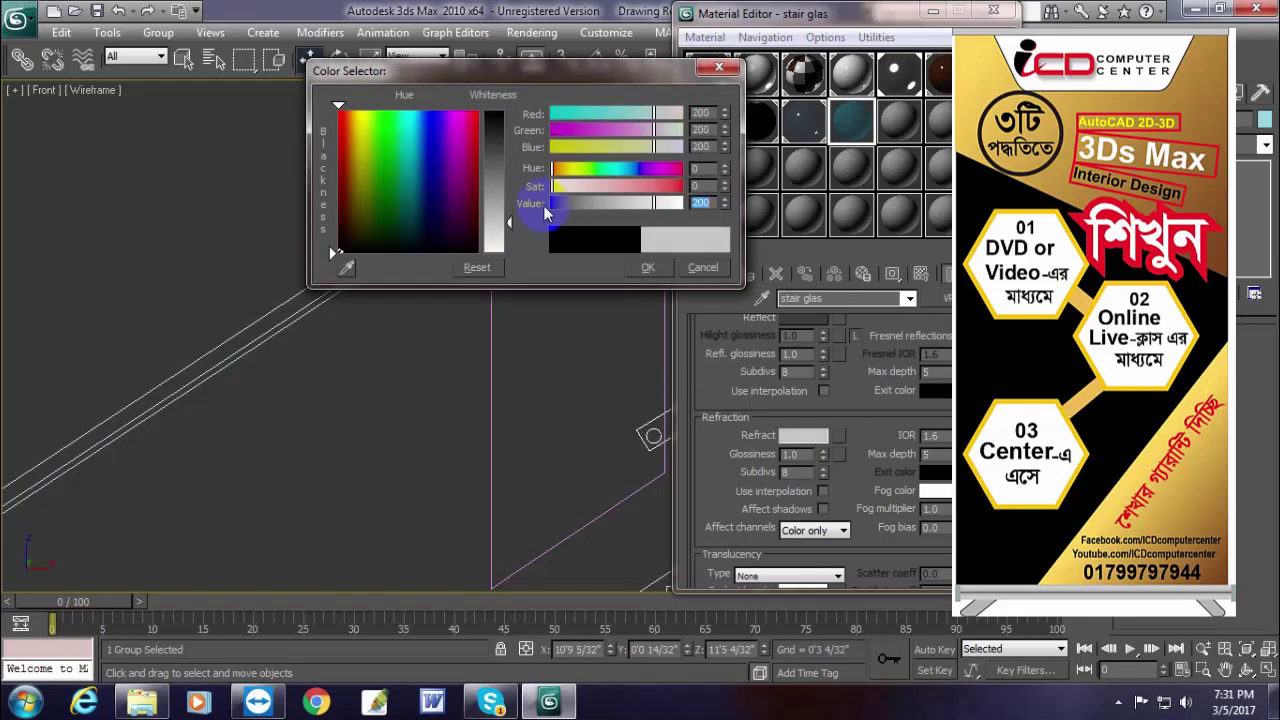
left_click(648, 267)
- Select the slanted panel, assign the stair glas material to it and close the Material Editor
left_click_drag(560, 212, 533, 302)
left_click(745, 276)
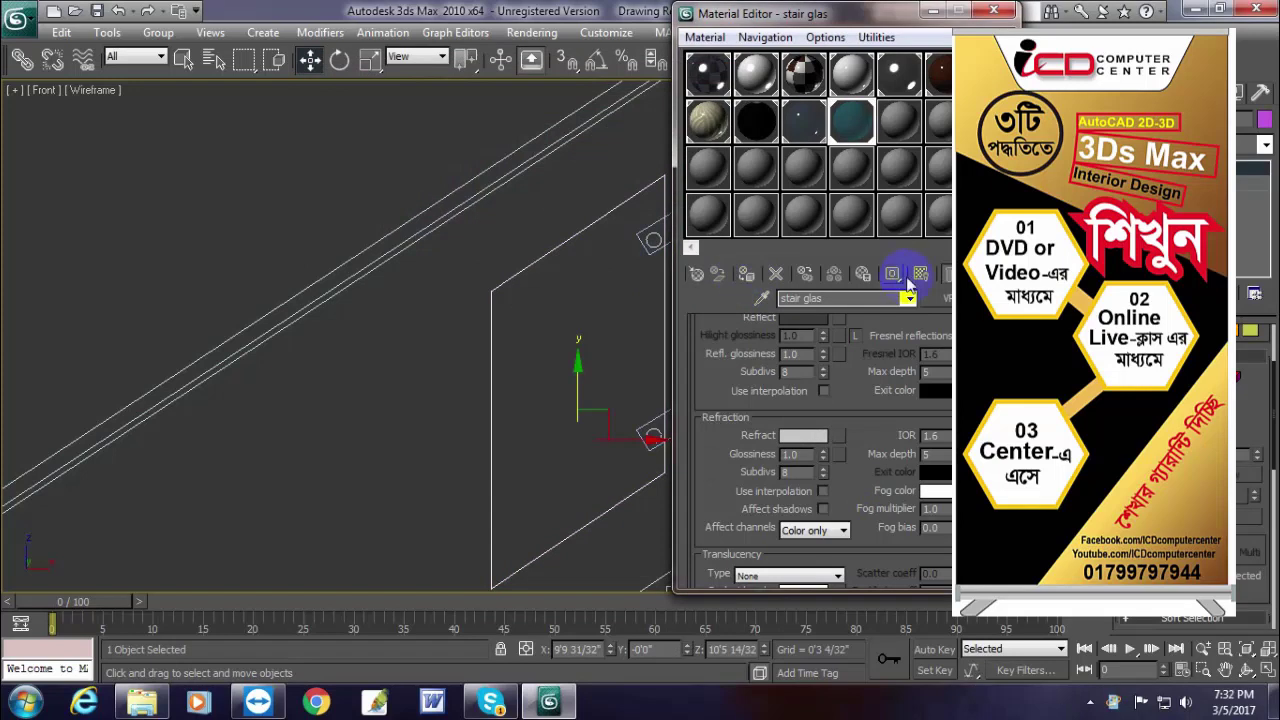
left_click(993, 11)
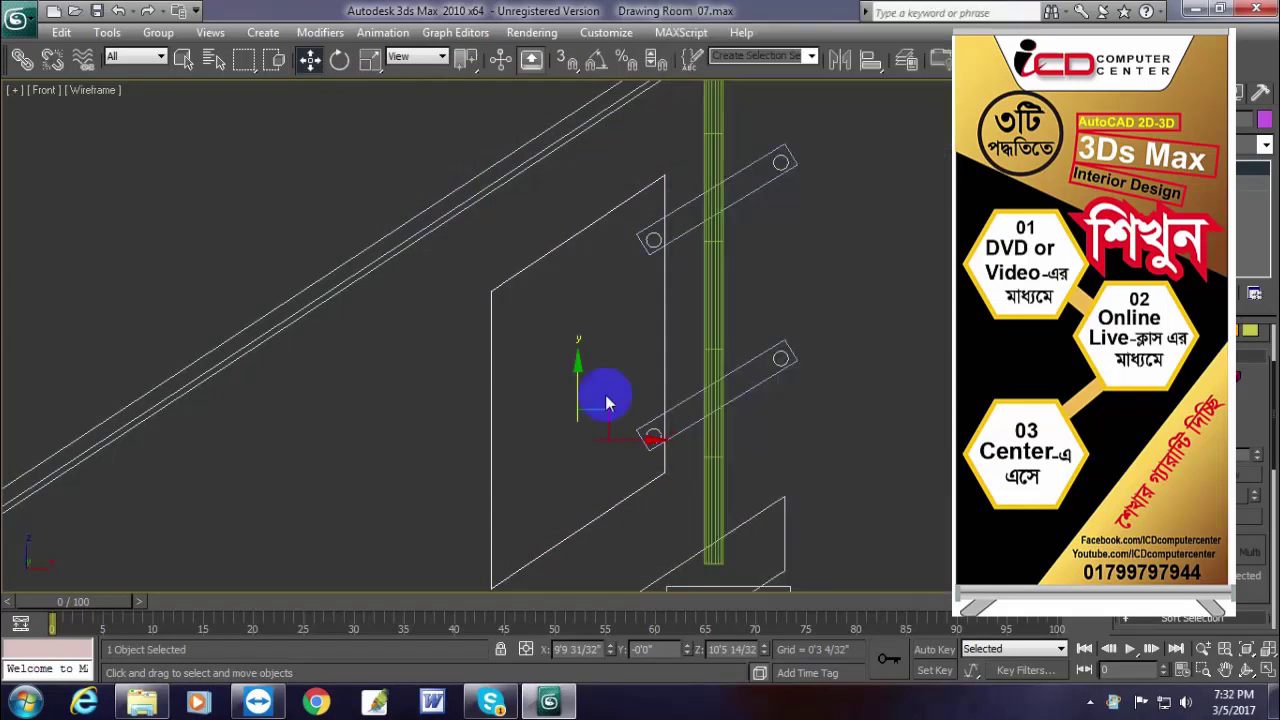
- Switch to Skype, call the contact and minimise the call window
left_click(490, 702)
left_click(928, 136)
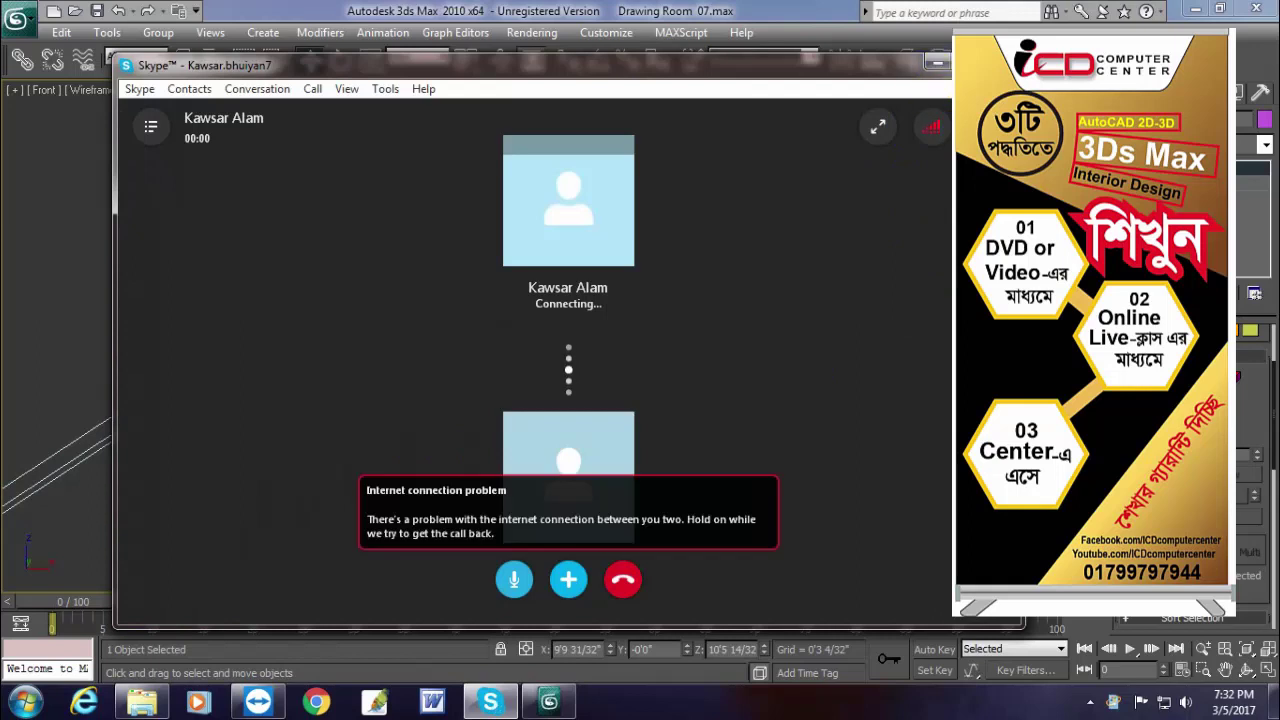
left_click(939, 63)
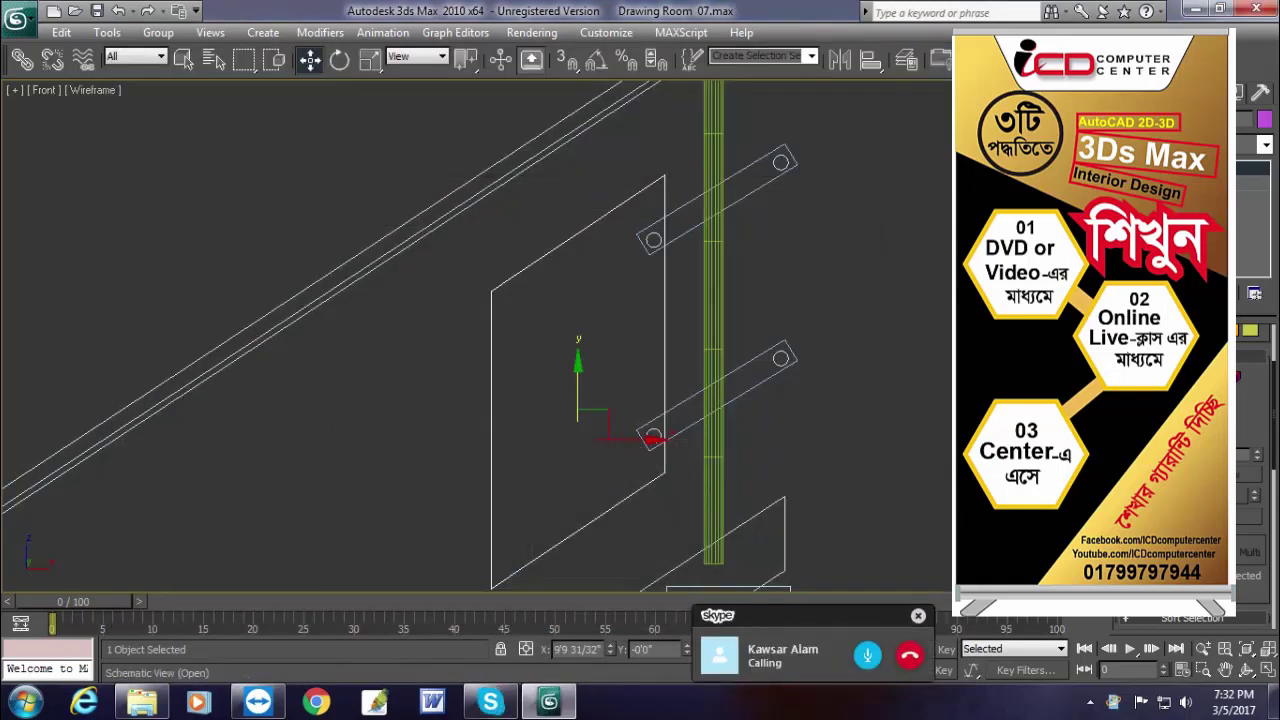
- Deselect the panel and show the stairs in a shaded Perspective view
scroll(929, 266, "down", 4)
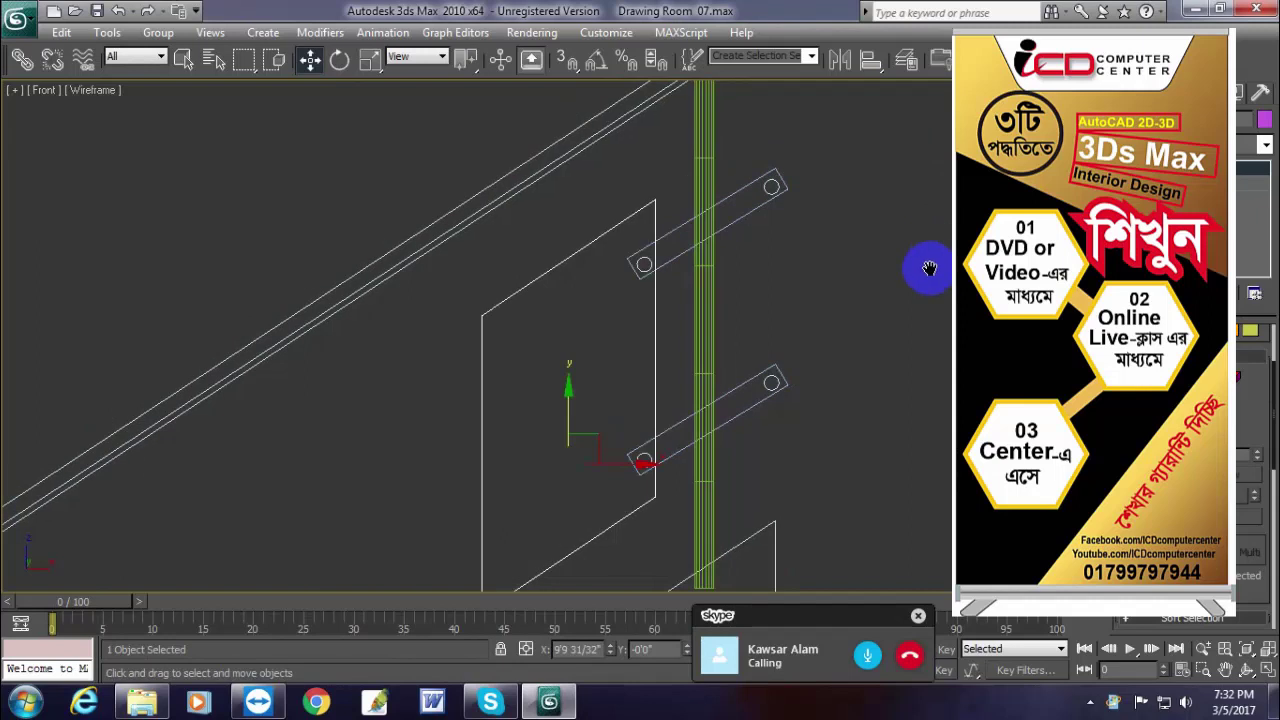
left_click(833, 395)
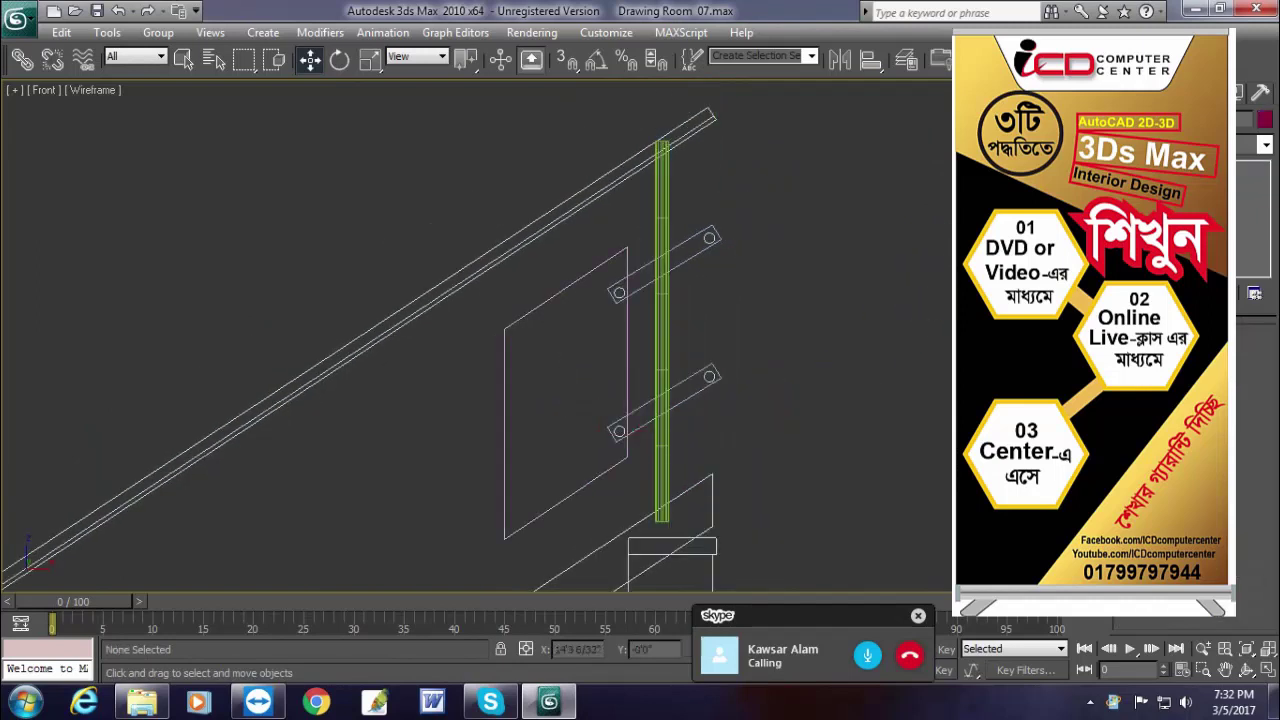
key("p")
key("F3")
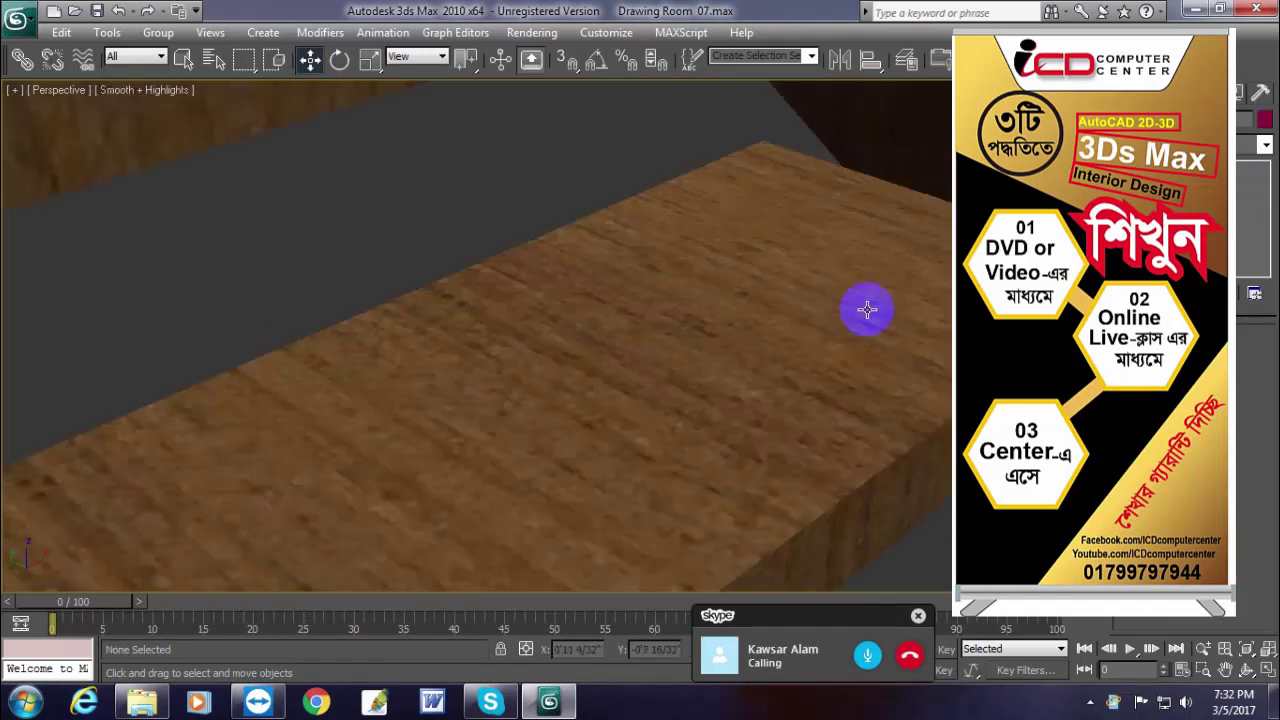
- Close the Skype call window and bring the glass panel and bracketed post on the upper flight into close view
scroll(869, 309, "down", 6)
mouse_move(922, 188)
middle_mouse_down()
mouse_move(767, 511)
mouse_move(740, 602)
middle_mouse_up()
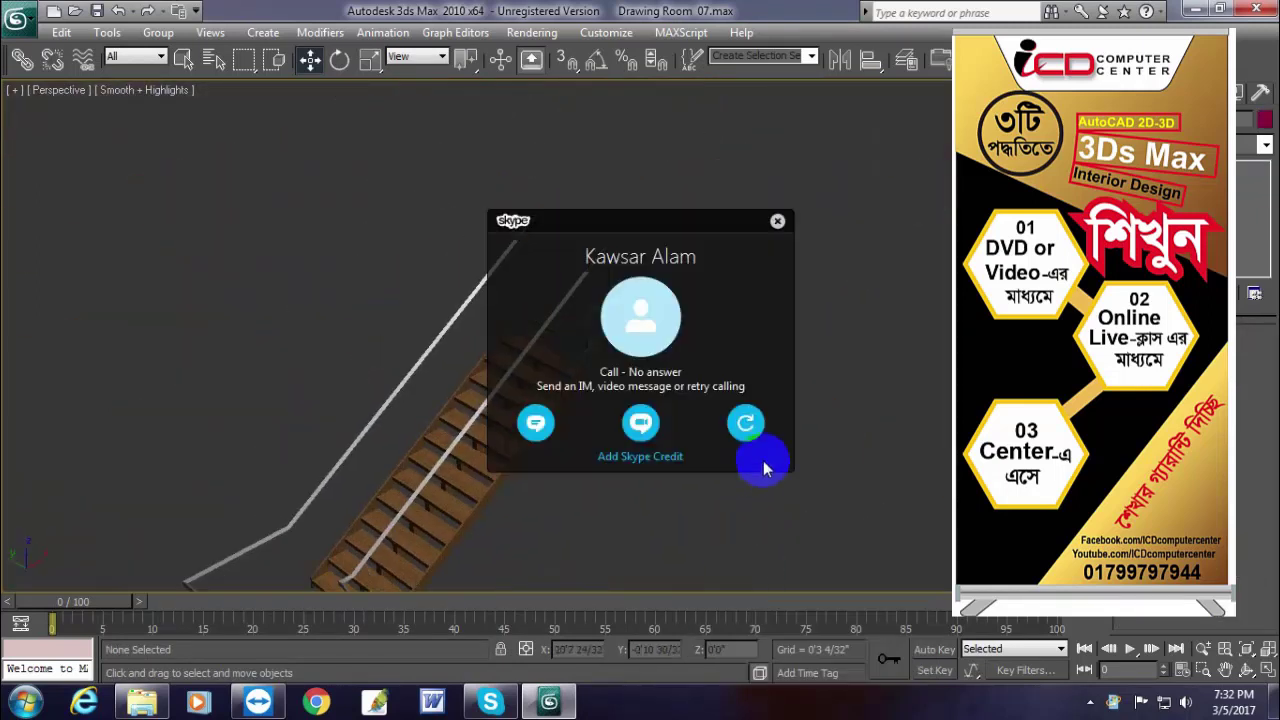
left_click(776, 220)
middle_click_drag(808, 363, 747, 327, "alt")
scroll(747, 327, "up", 8)
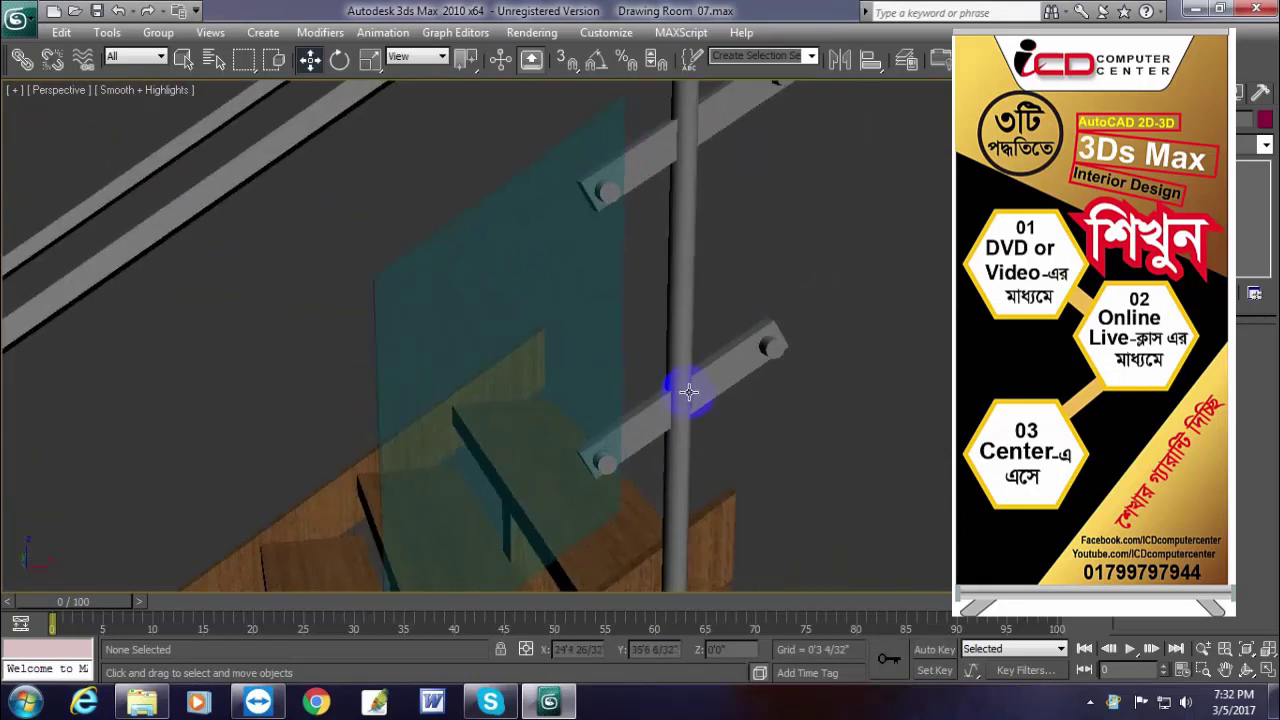
scroll(694, 386, "down", 2)
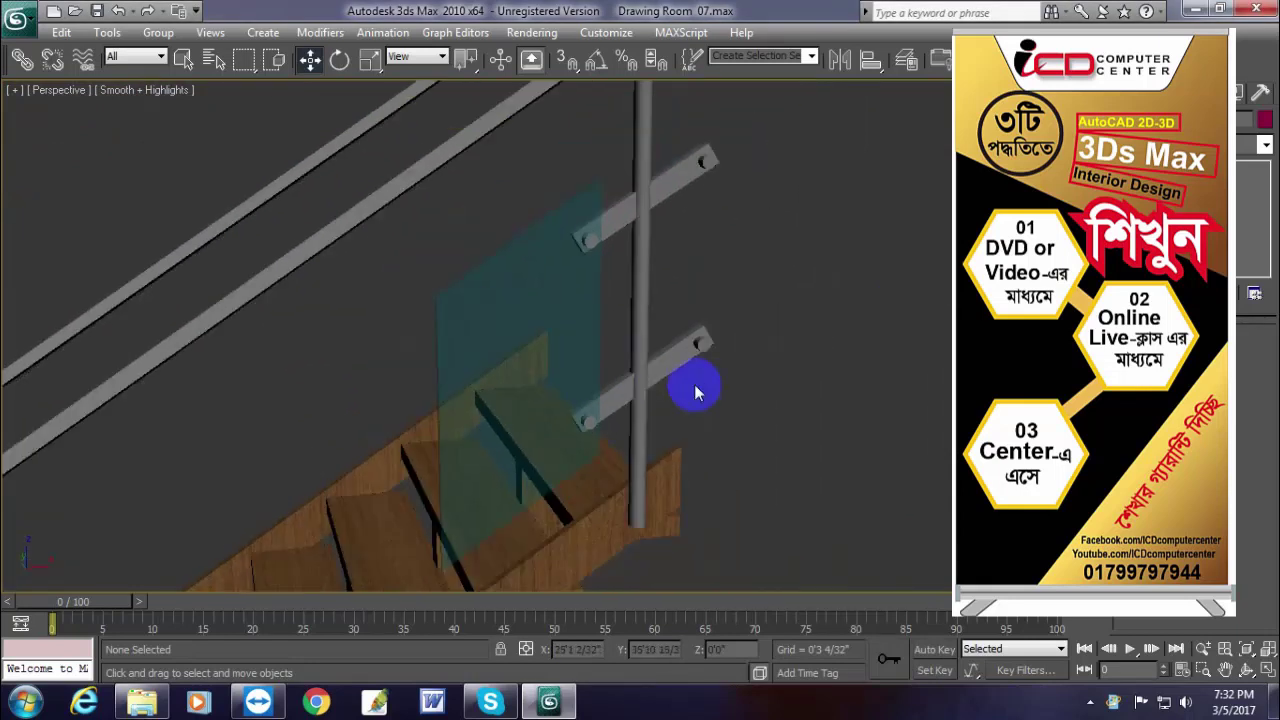
- Select the glass panel together with the bracketed post group and move both along Y until they sit under the handrail
left_click(554, 320)
left_click(645, 200)
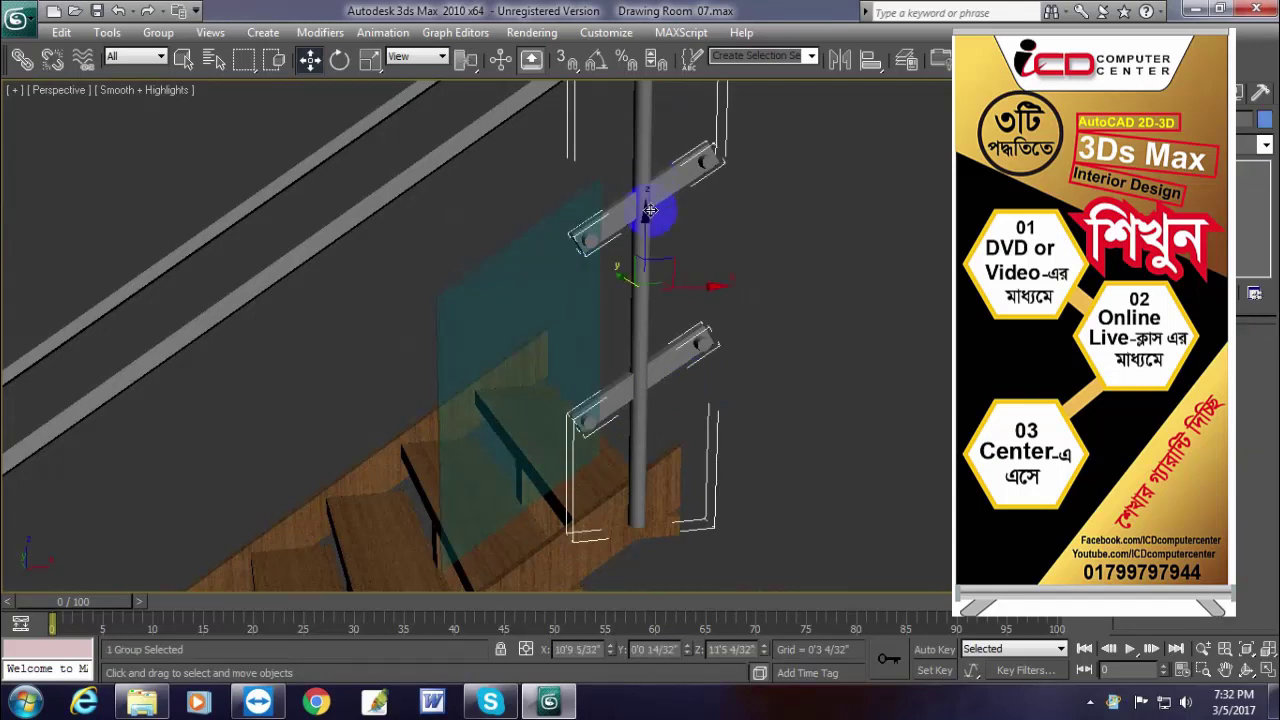
left_click(559, 297)
middle_click_drag(765, 403, 651, 314, "alt")
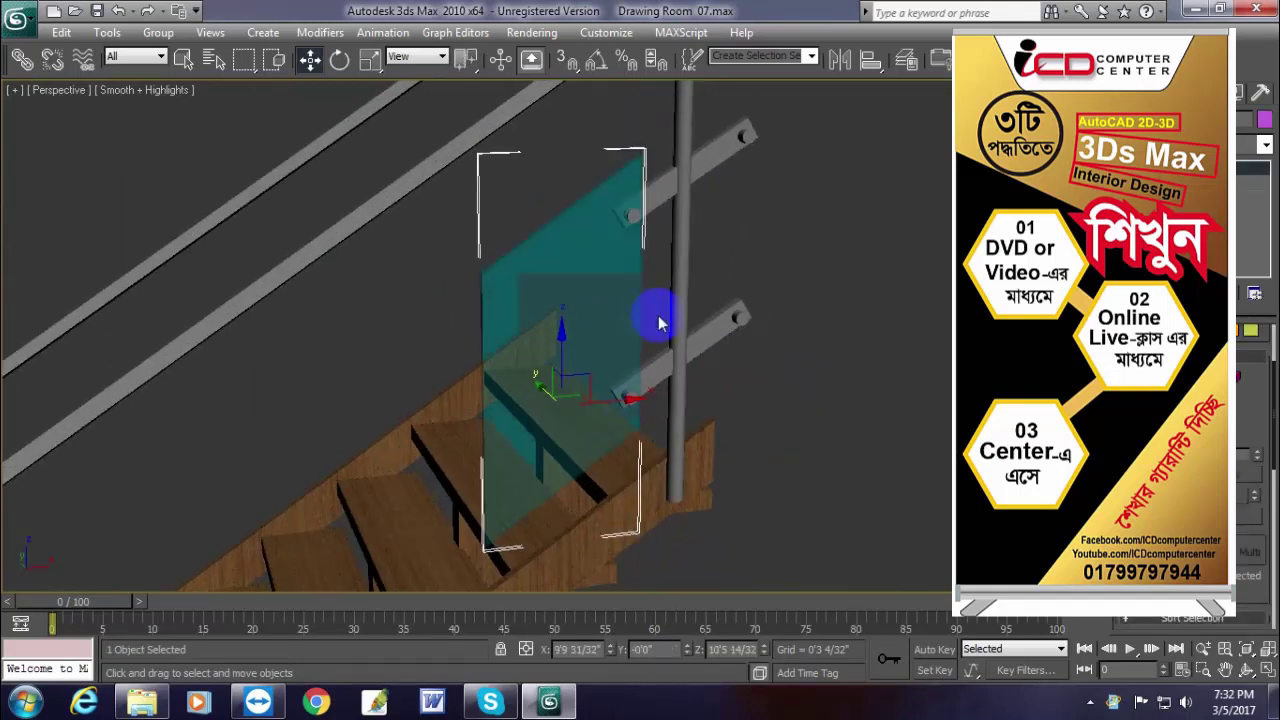
left_click(670, 266, "ctrl")
middle_click_drag(666, 406, 800, 442, "alt")
left_click_drag(670, 299, 627, 291)
middle_click_drag(627, 291, 814, 480, "alt")
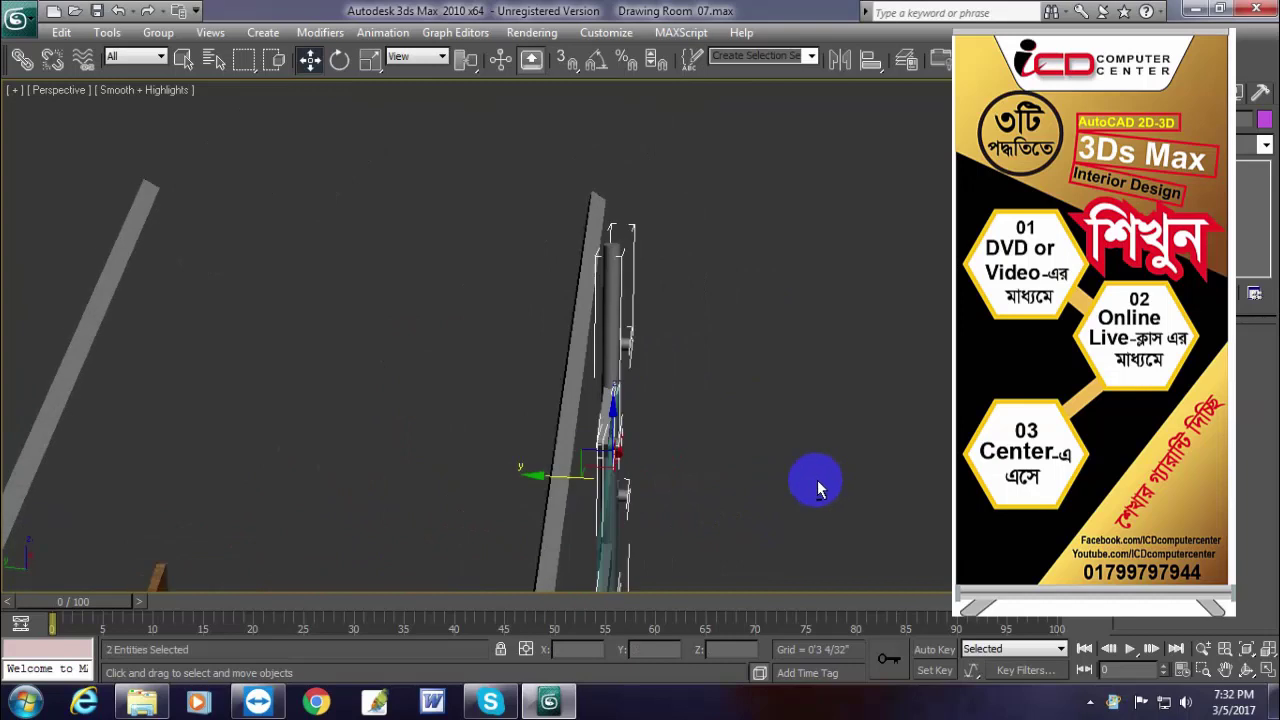
left_click_drag(568, 479, 542, 476)
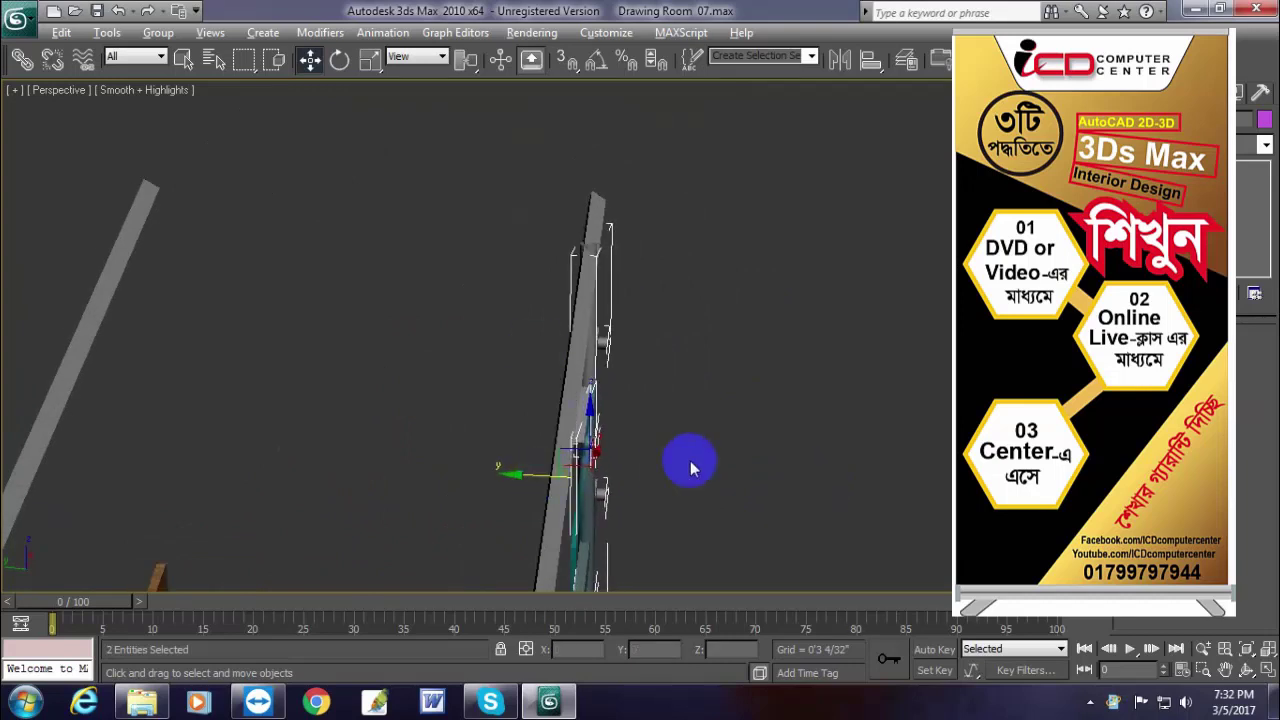
- Lower the glass panel and post group by about 0'0 29/32" so the post top meets the handrail, and deselect them
middle_click_drag(686, 463, 643, 377, "alt")
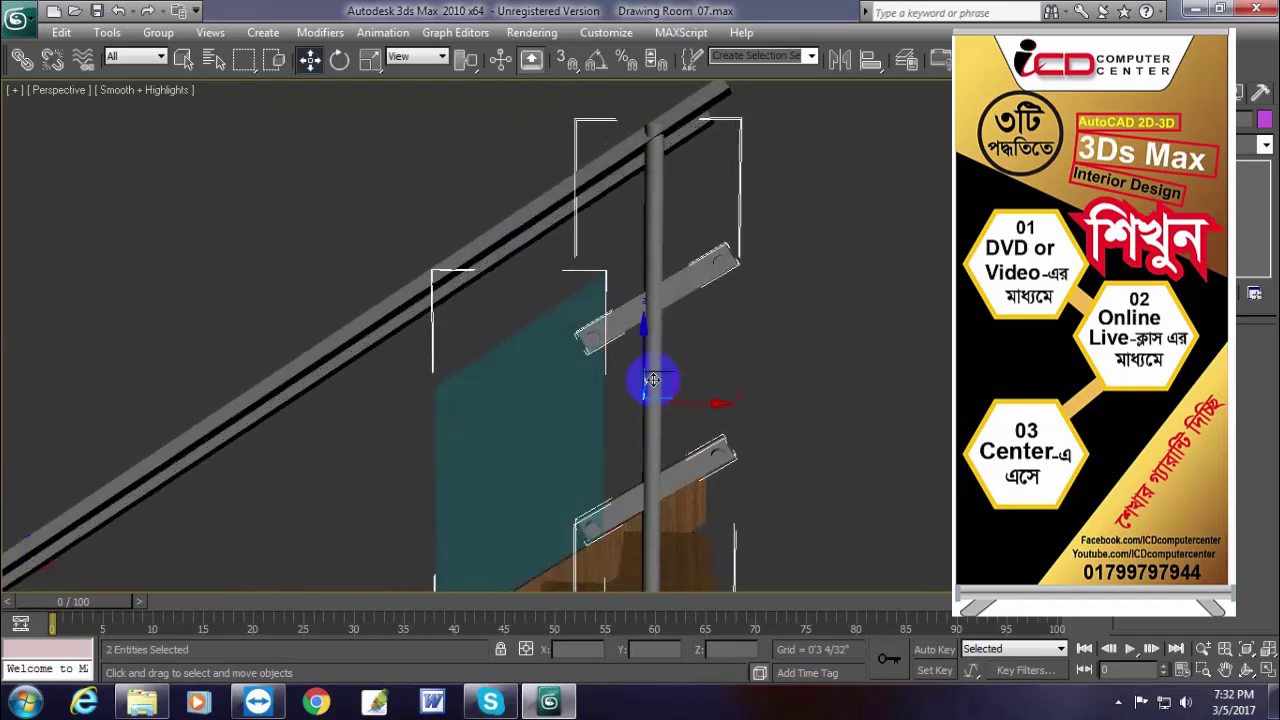
left_click_drag(646, 343, 642, 357)
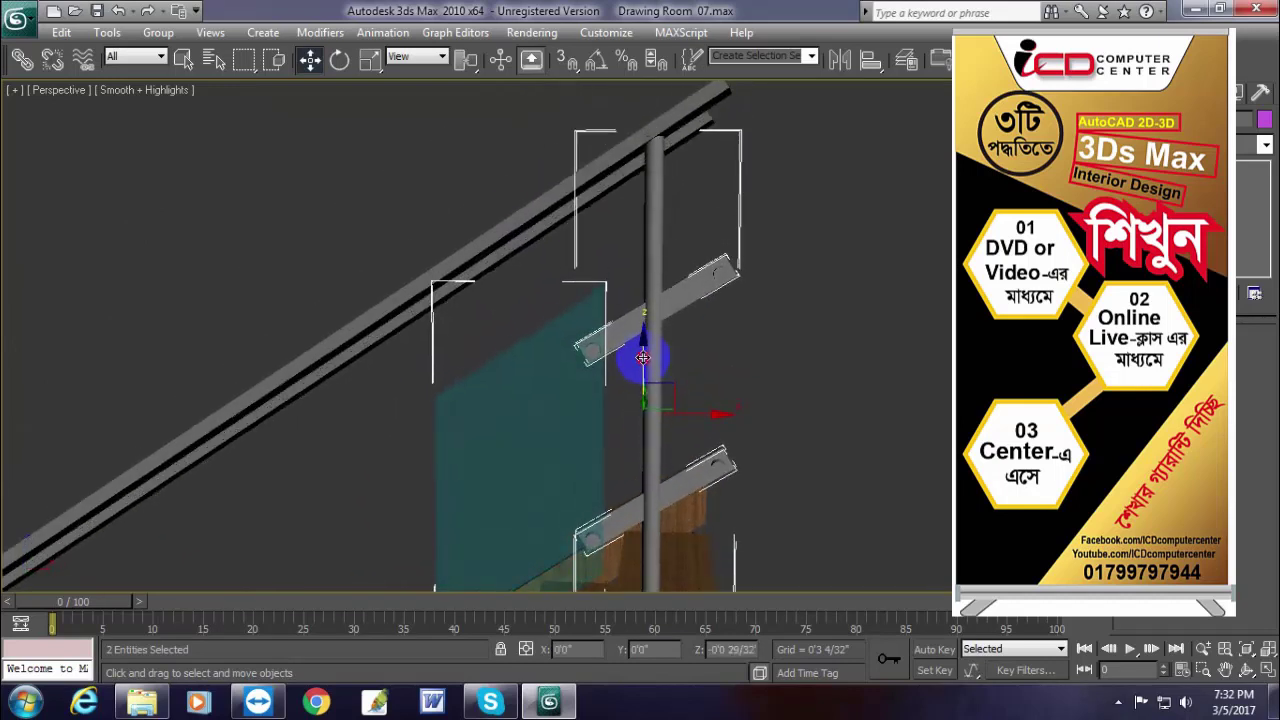
scroll(760, 390, "down", 3)
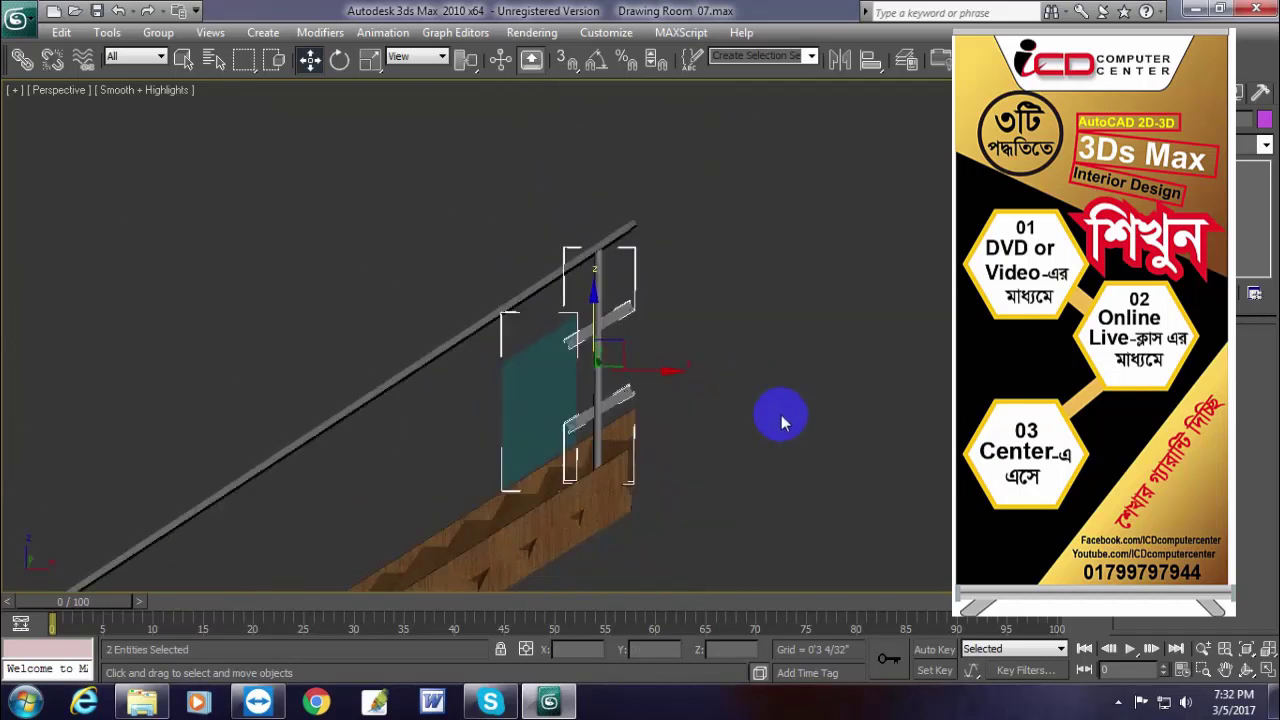
left_click(781, 415)
- In the Front view, select the glass panel and the bracketed post and combine them into one group
key("f")
scroll(800, 406, "down", 5)
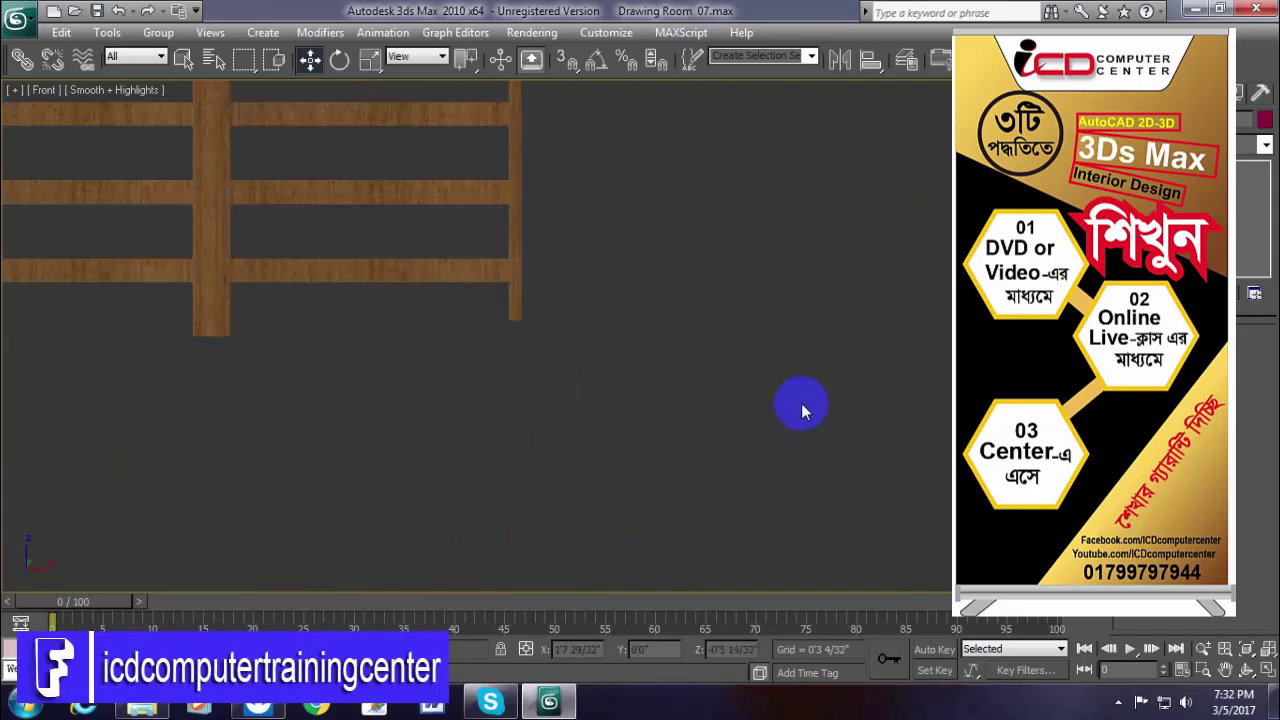
middle_click_drag(801, 403, 680, 470)
scroll(700, 460, "up", 6)
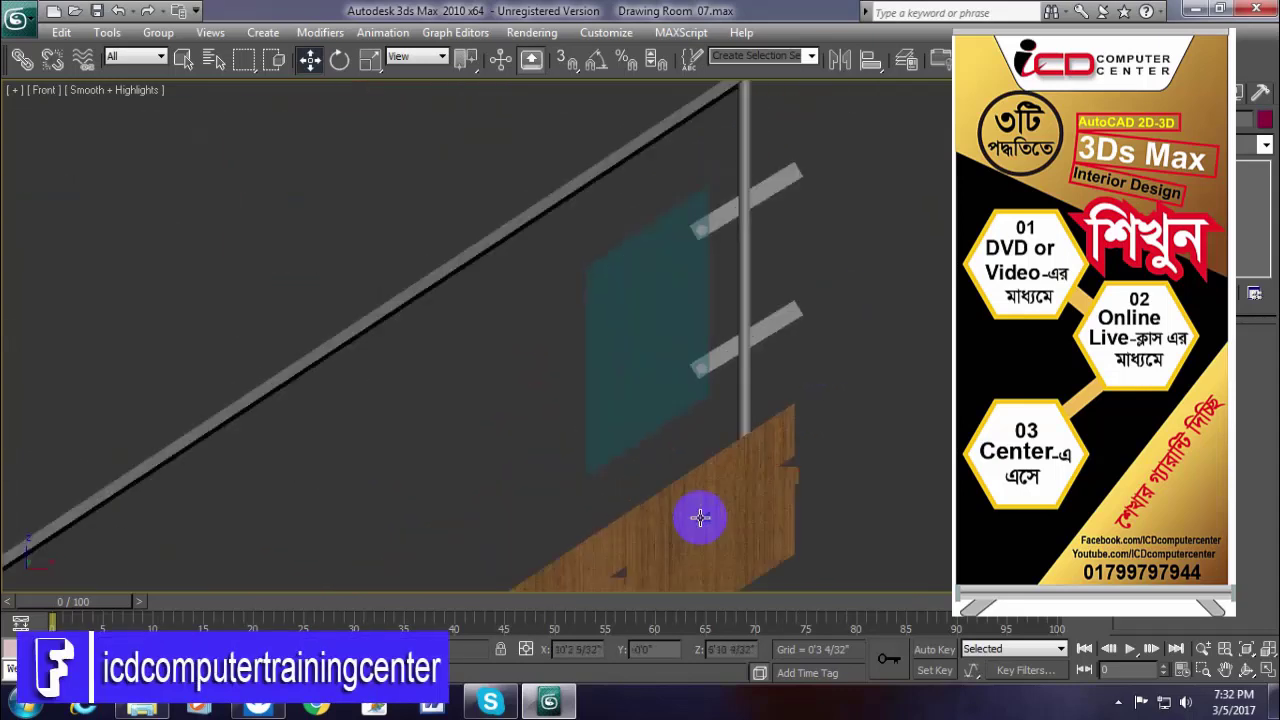
left_click(597, 238)
left_click(158, 32)
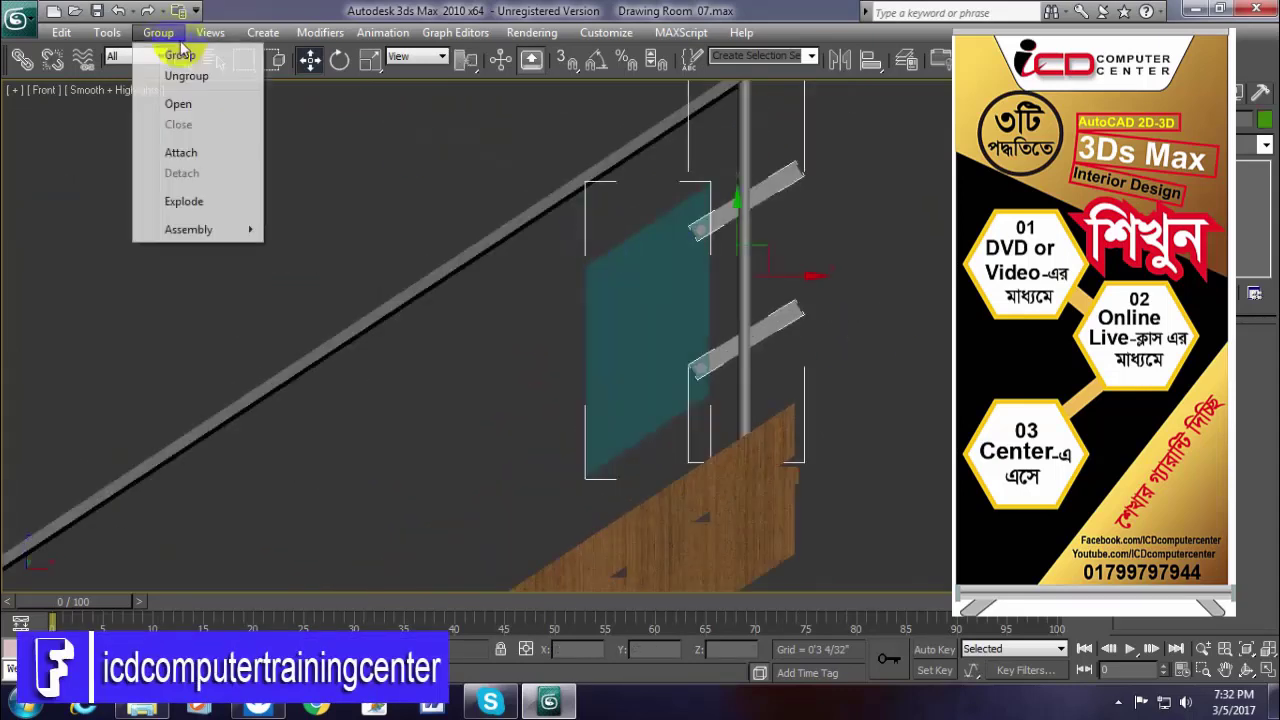
left_click(177, 50)
left_click(739, 369)
- Copy the panel-and-post group one bay down the flight along X and lower it about 1'2 26/32" to meet the handrail
scroll(739, 369, "down", 2)
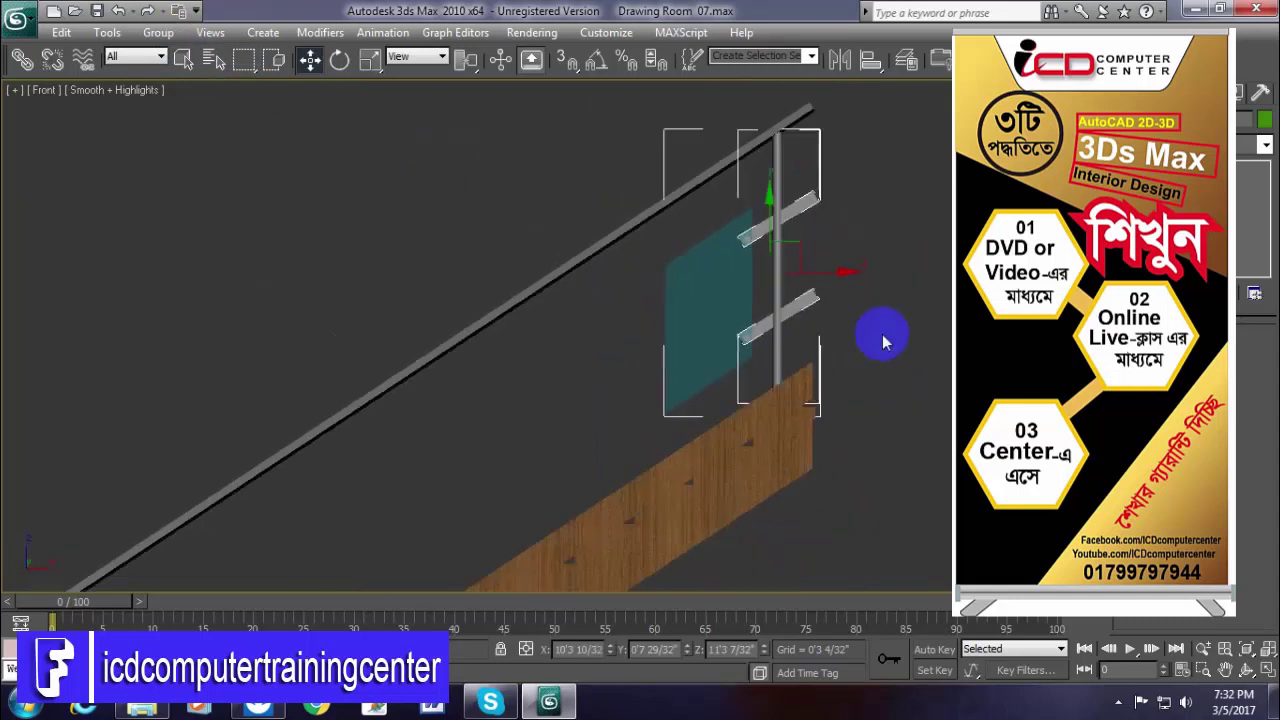
mouse_move(831, 286)
left_mouse_down("shift")
mouse_move(720, 266)
mouse_move(641, 281)
mouse_move(679, 298)
left_mouse_up("shift")
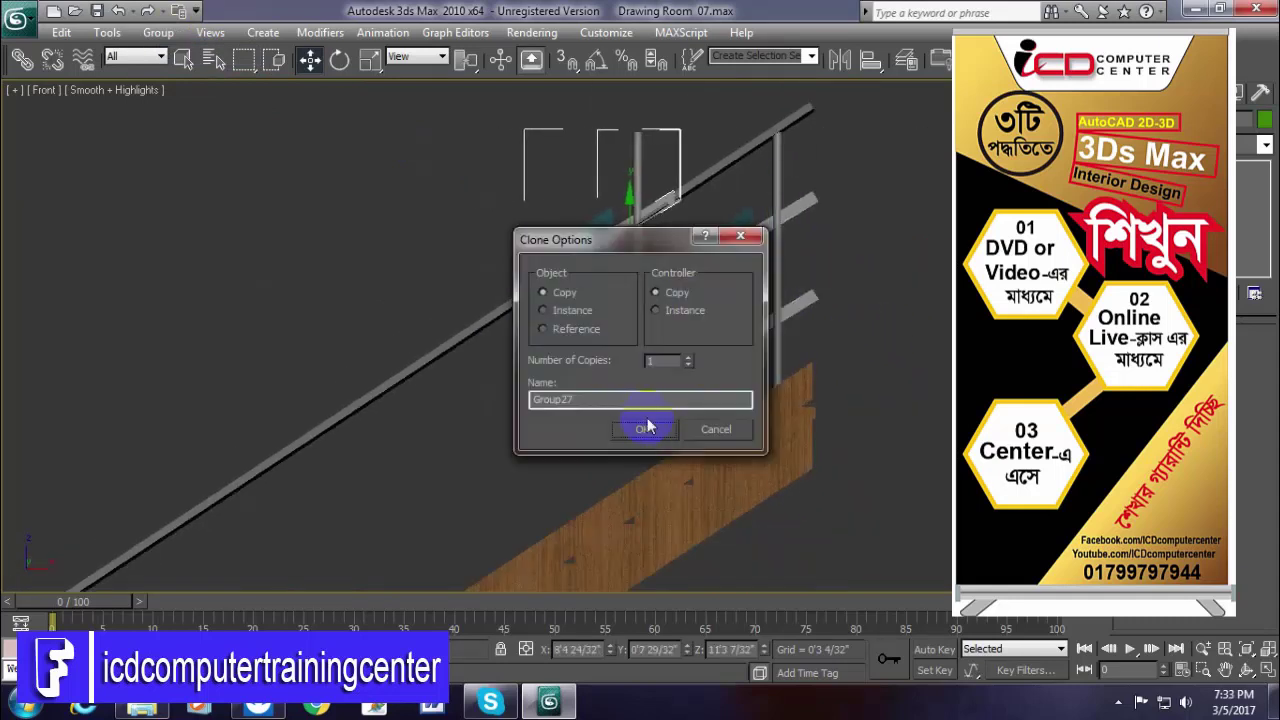
left_click(648, 425)
left_click_drag(629, 228, 640, 320)
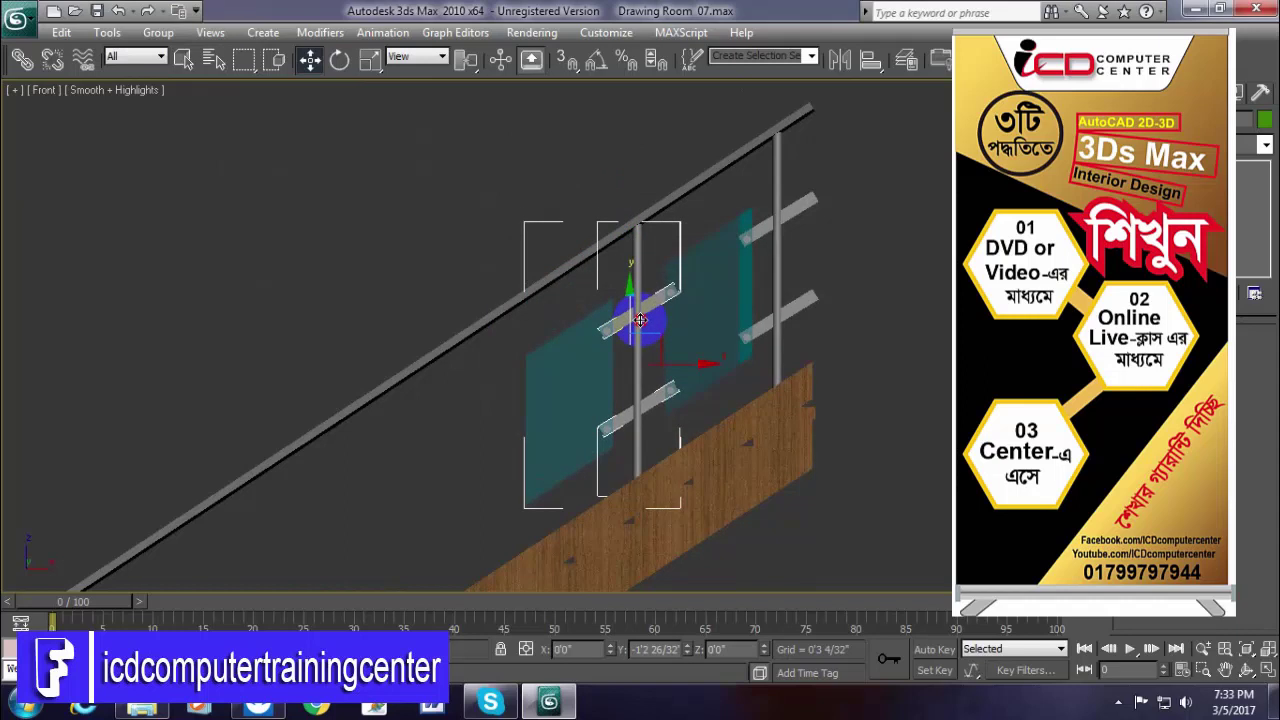
- Select both panel-and-post groups and make one copy of the pair along X, two bays further down the flight
middle_click_drag(640, 320, 940, 332)
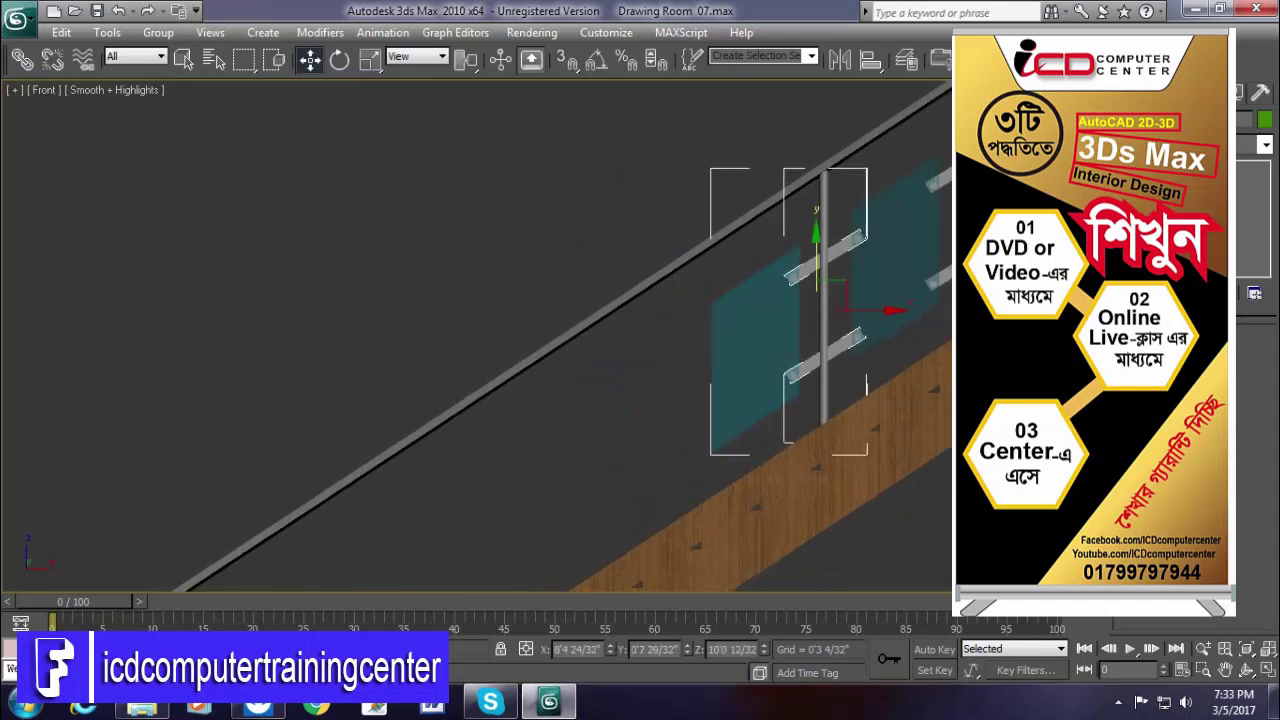
left_click(916, 291, "ctrl")
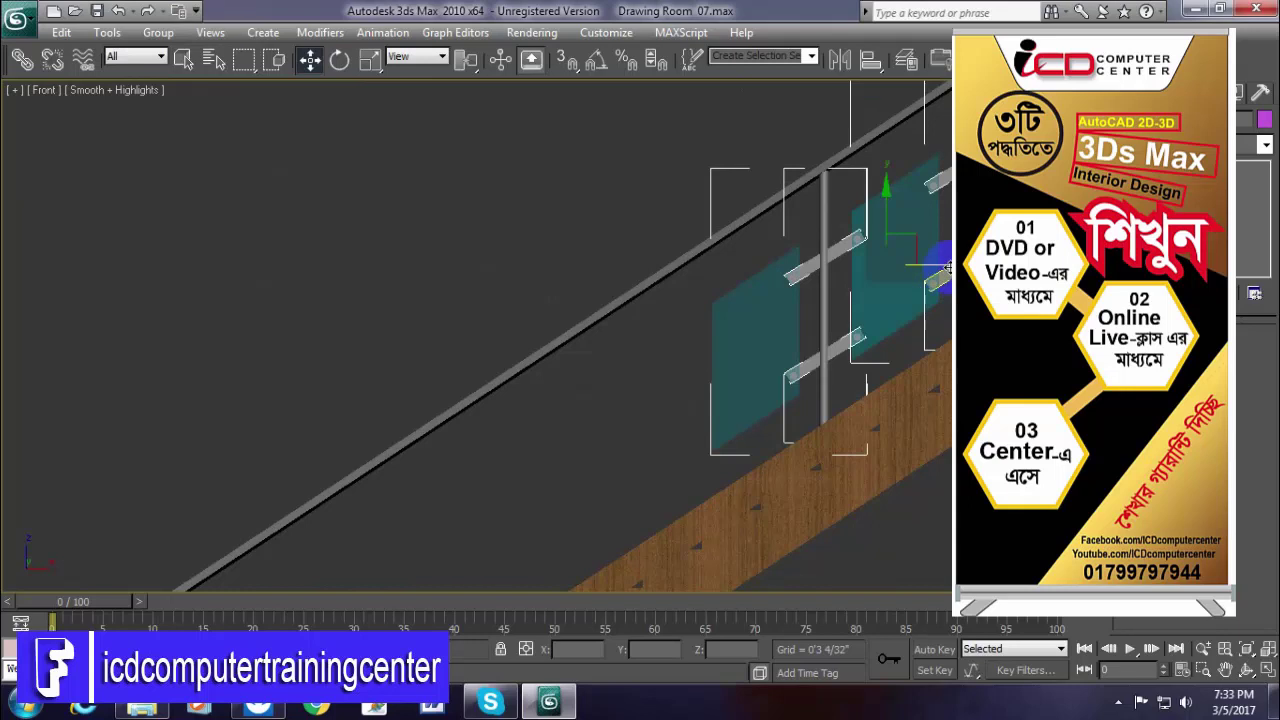
mouse_move(946, 266)
left_mouse_down("shift")
mouse_move(663, 320)
mouse_move(673, 327)
left_mouse_up("shift")
left_click(645, 428)
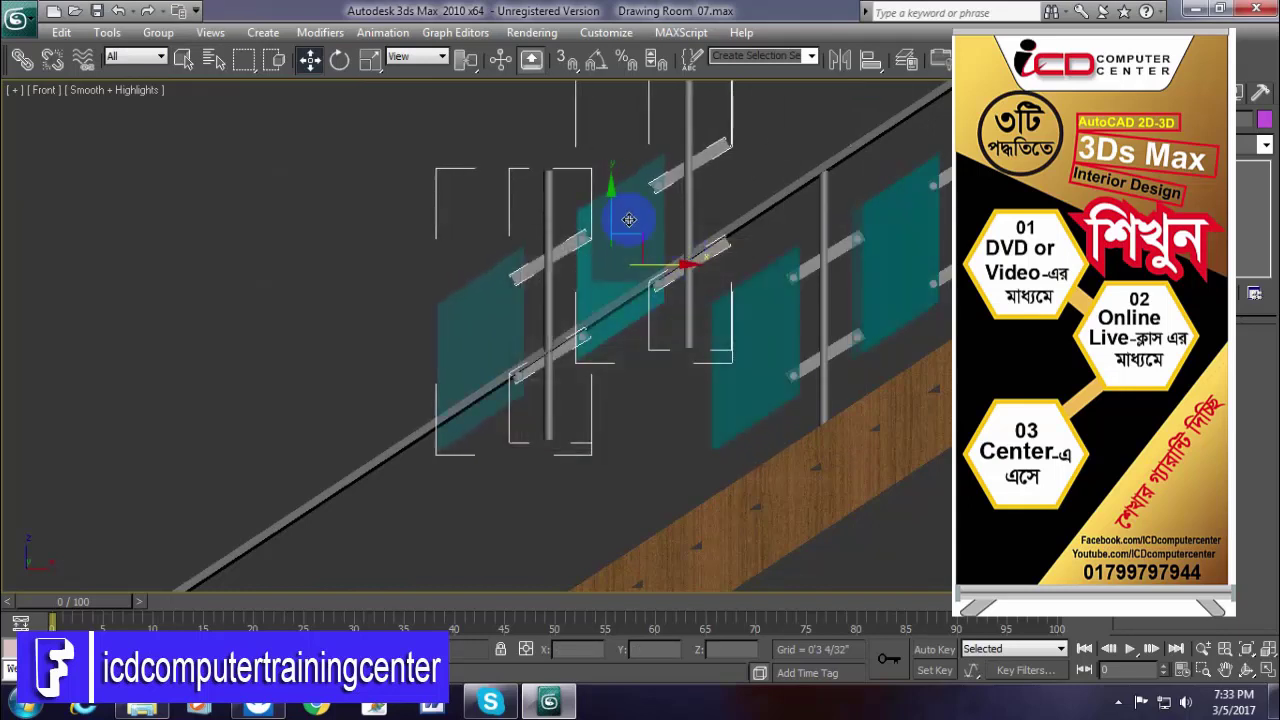
- Lower the copied pair of panel-and-post groups until their posts meet the sloping handrail and the stringer
left_click_drag(629, 220, 640, 299)
left_click_drag(632, 210, 683, 428)
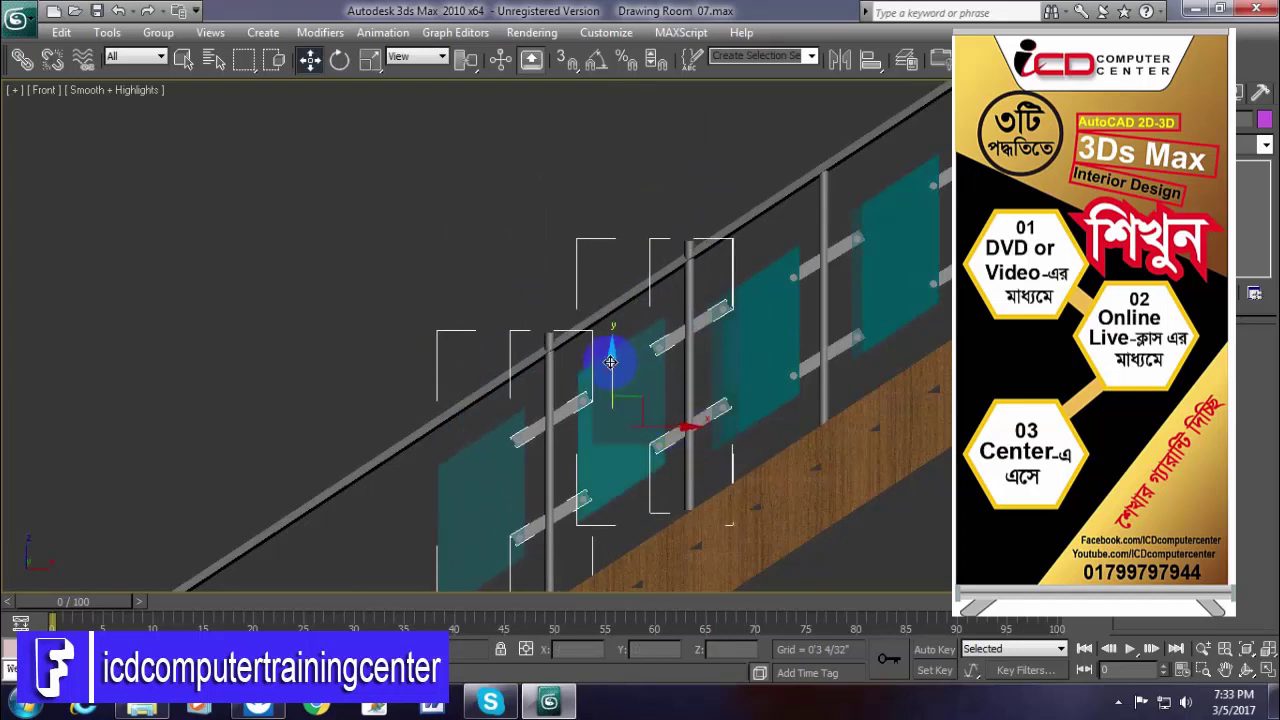
left_click_drag(609, 357, 615, 375)
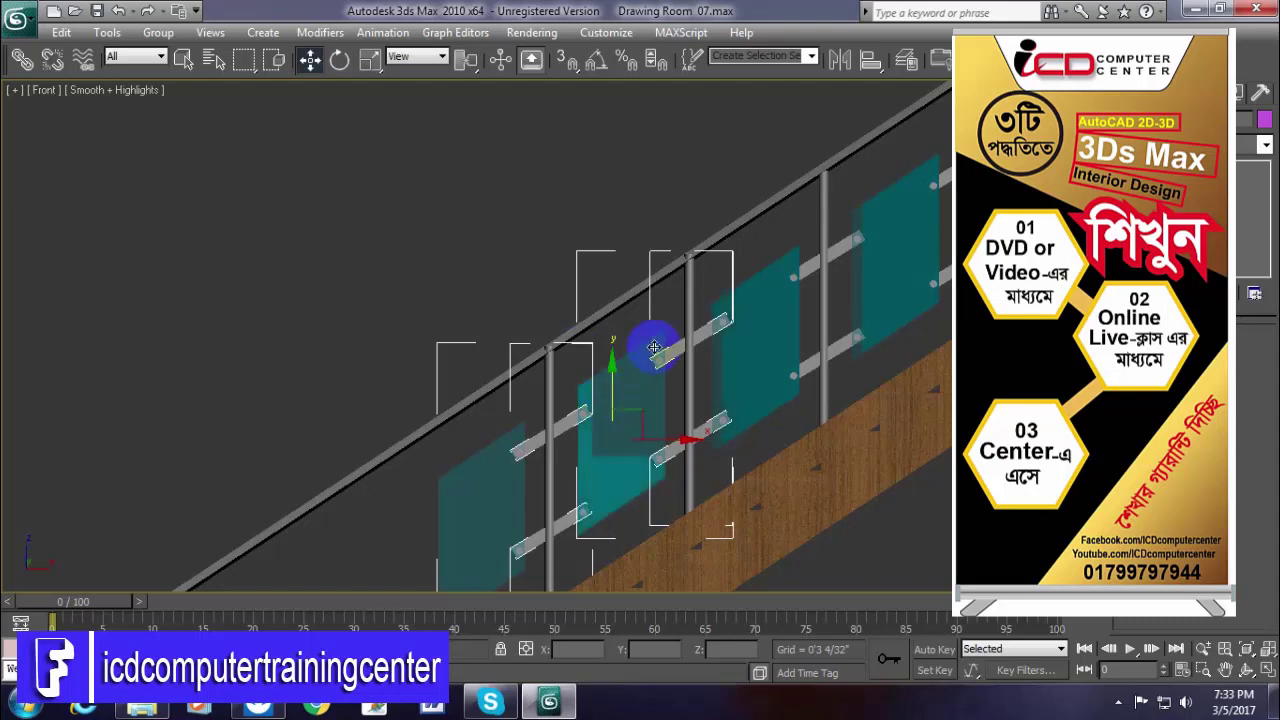
middle_click_drag(655, 346, 665, 263)
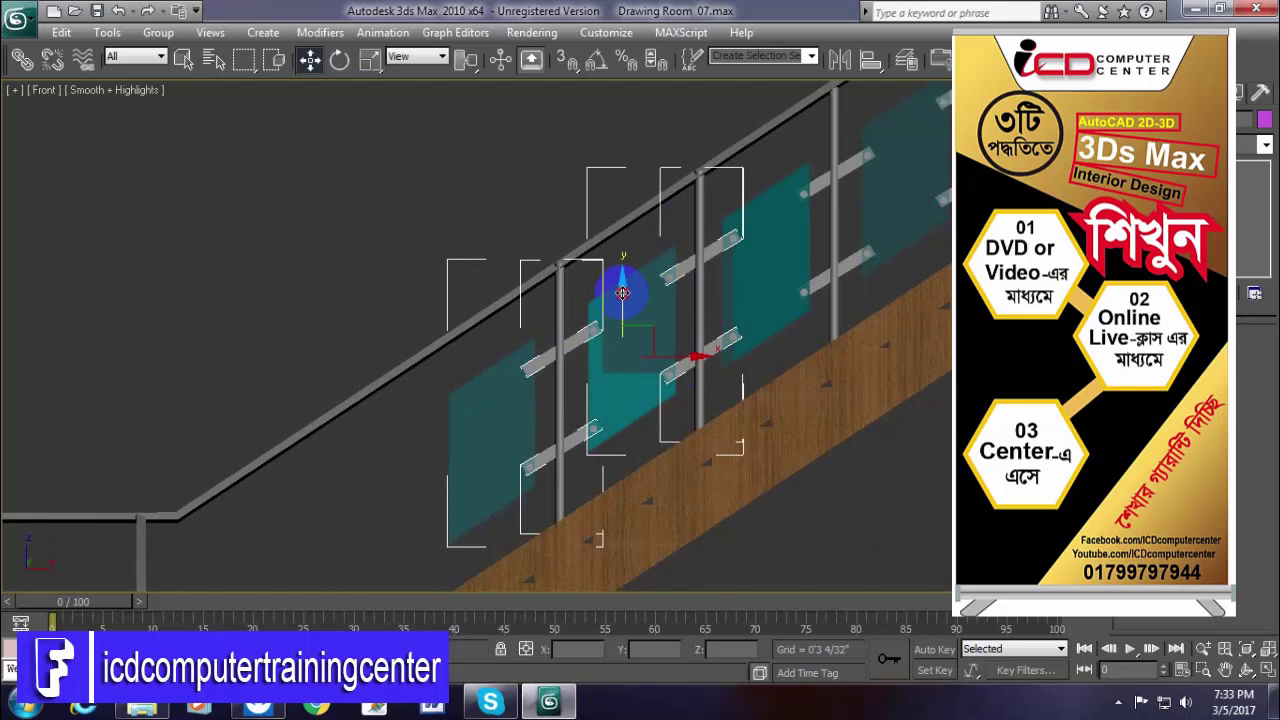
left_click_drag(622, 292, 622, 297)
- Make one more copy of the selected pair of panel-and-post groups along X toward the landing
scroll(737, 363, "down", 4)
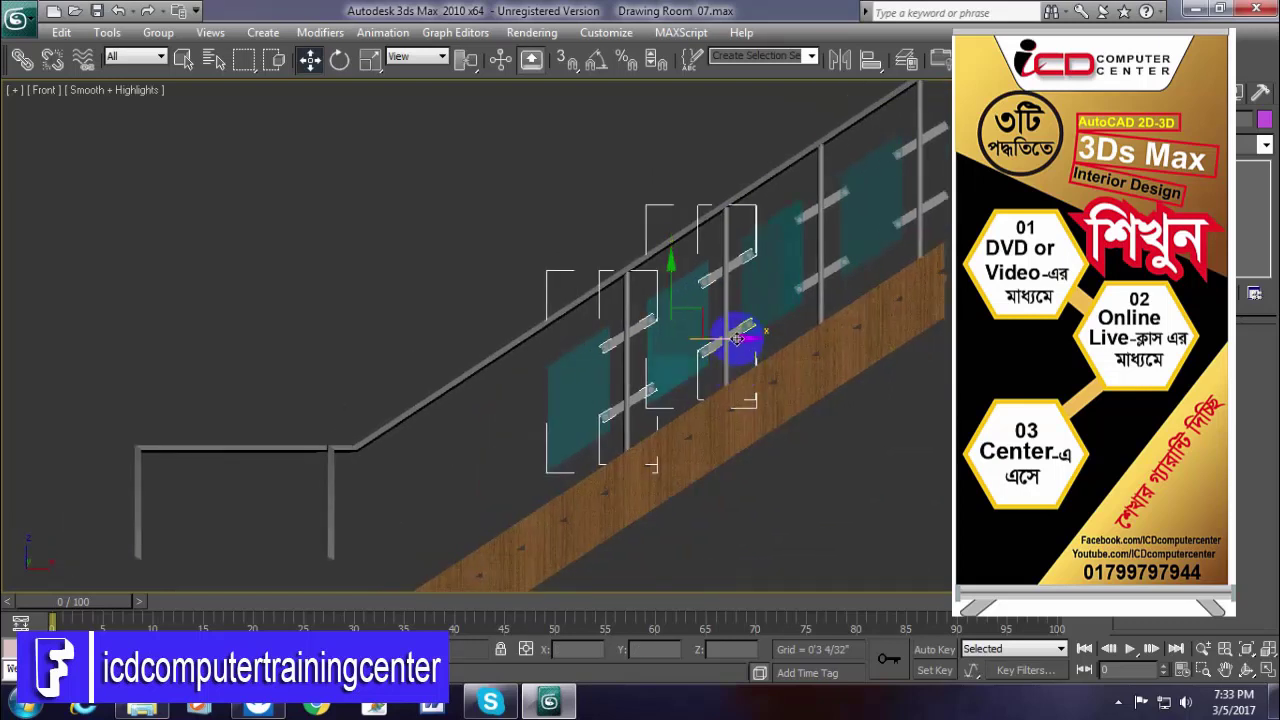
left_click_drag(737, 338, 562, 350, "shift")
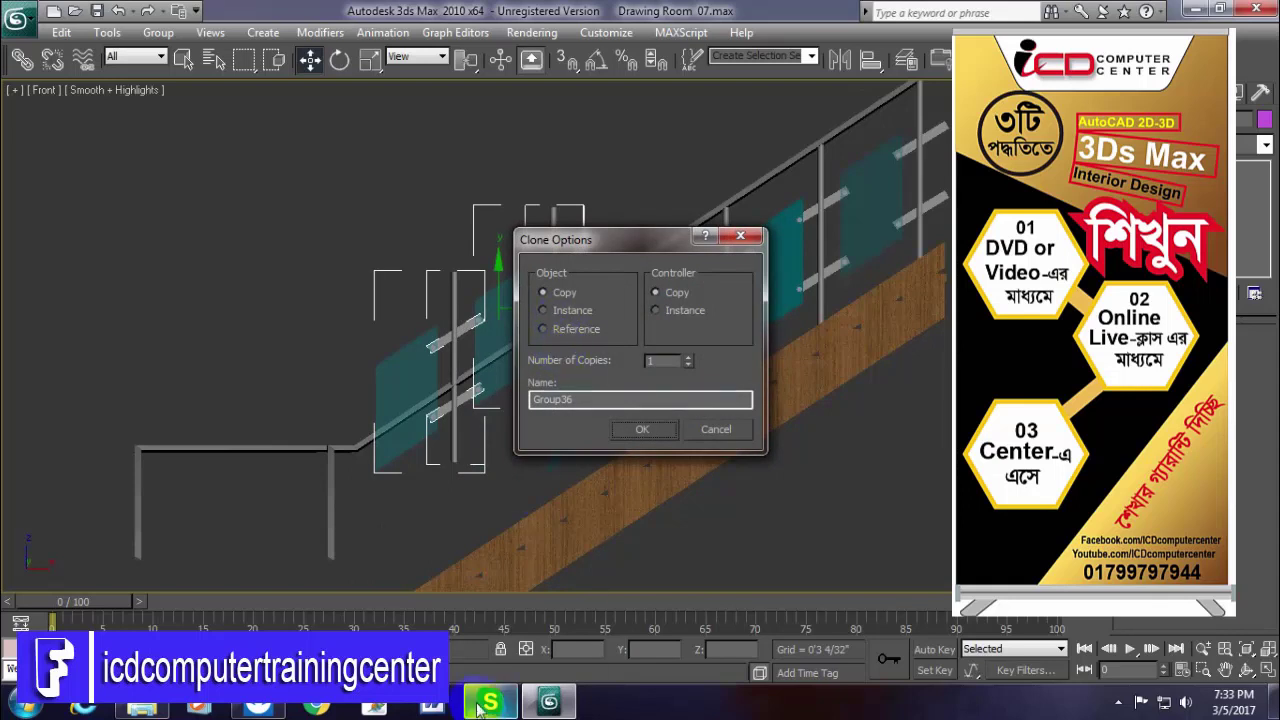
mouse_move(478, 707)
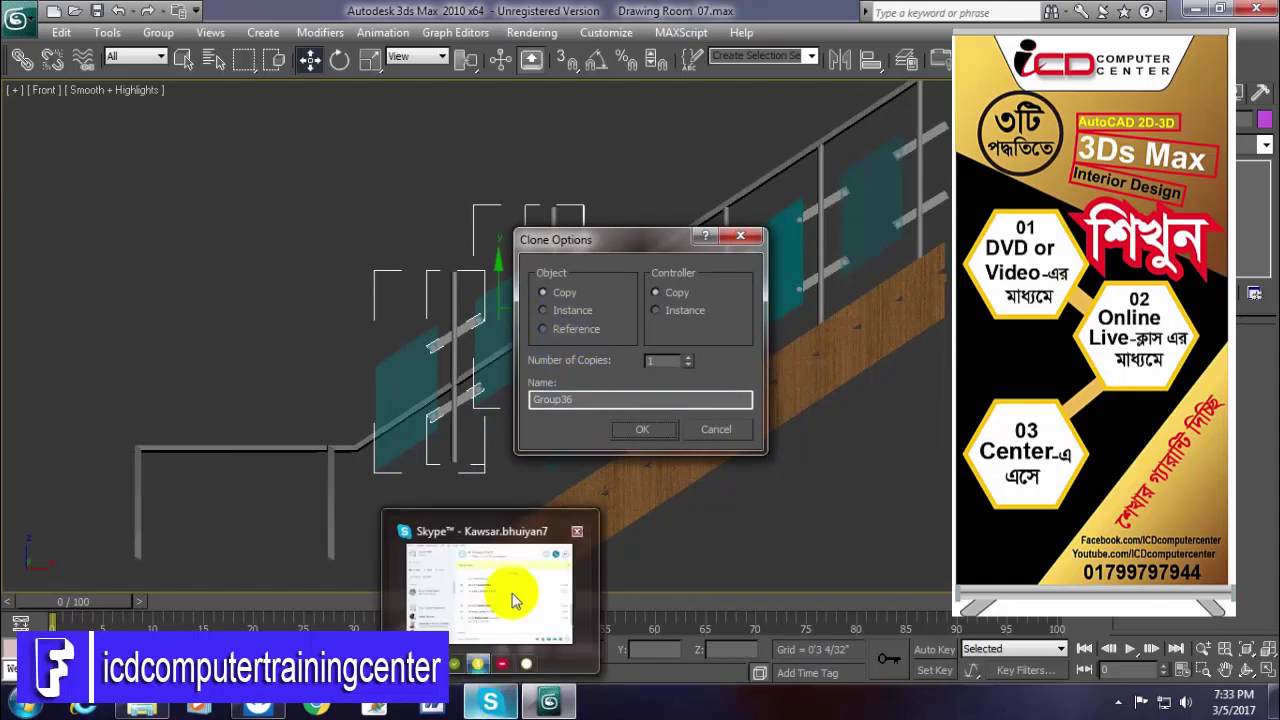
left_click(642, 429)
- Move the newest pair of groups down and slightly toward the landing so their posts fit under the handrail, and deselect them
middle_click_drag(702, 400, 948, 178)
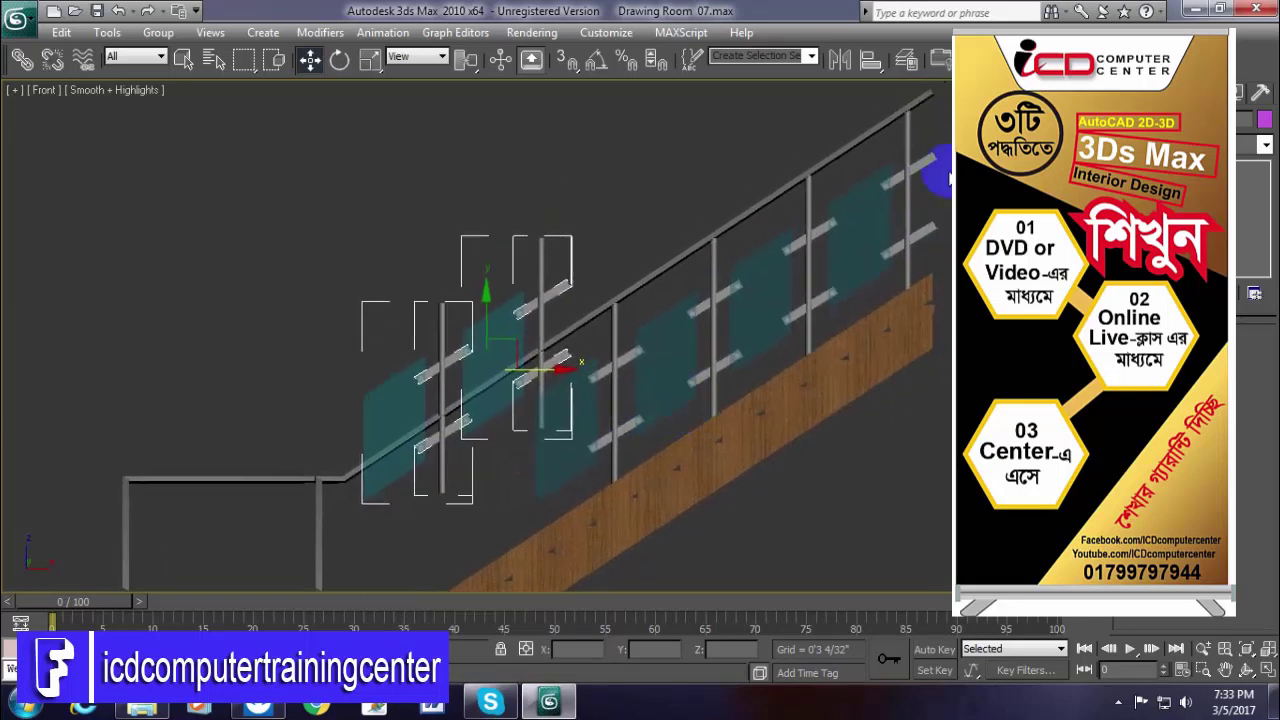
middle_click_drag(537, 332, 547, 289)
left_click_drag(516, 274, 514, 366)
middle_click_drag(560, 391, 611, 337)
scroll(611, 337, "up", 4)
left_click_drag(611, 337, 579, 363)
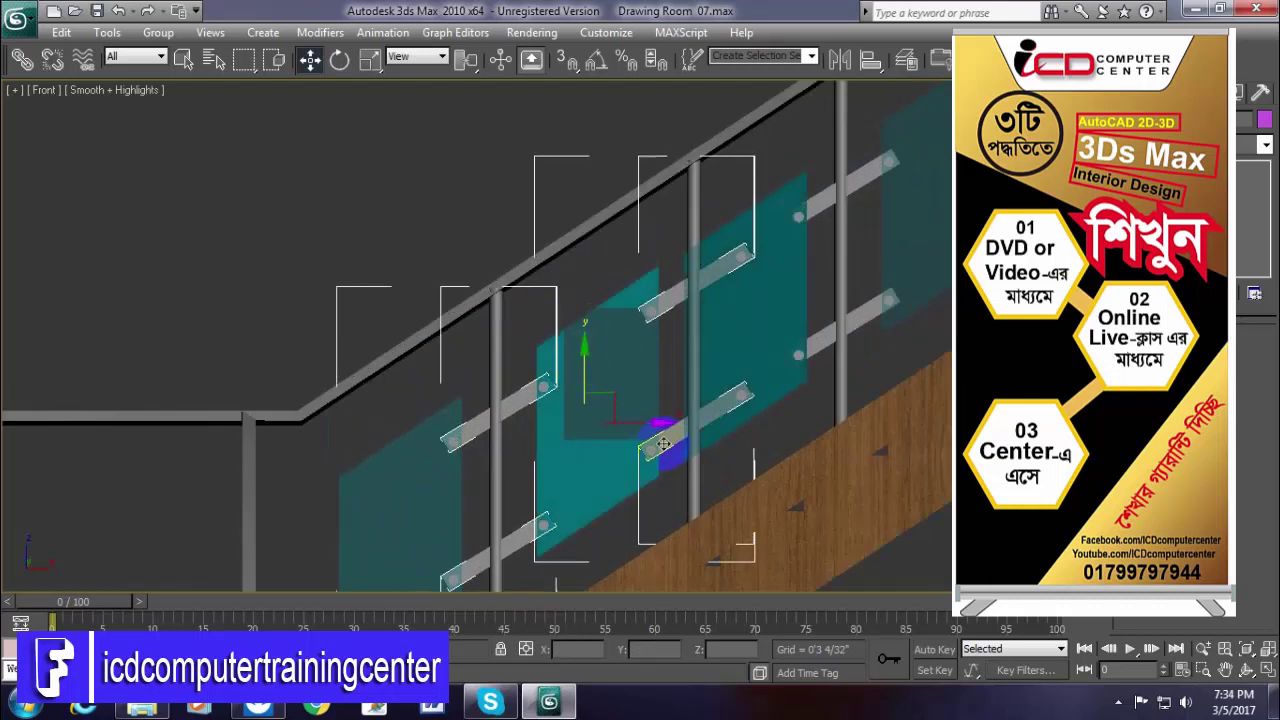
left_click_drag(636, 425, 599, 428)
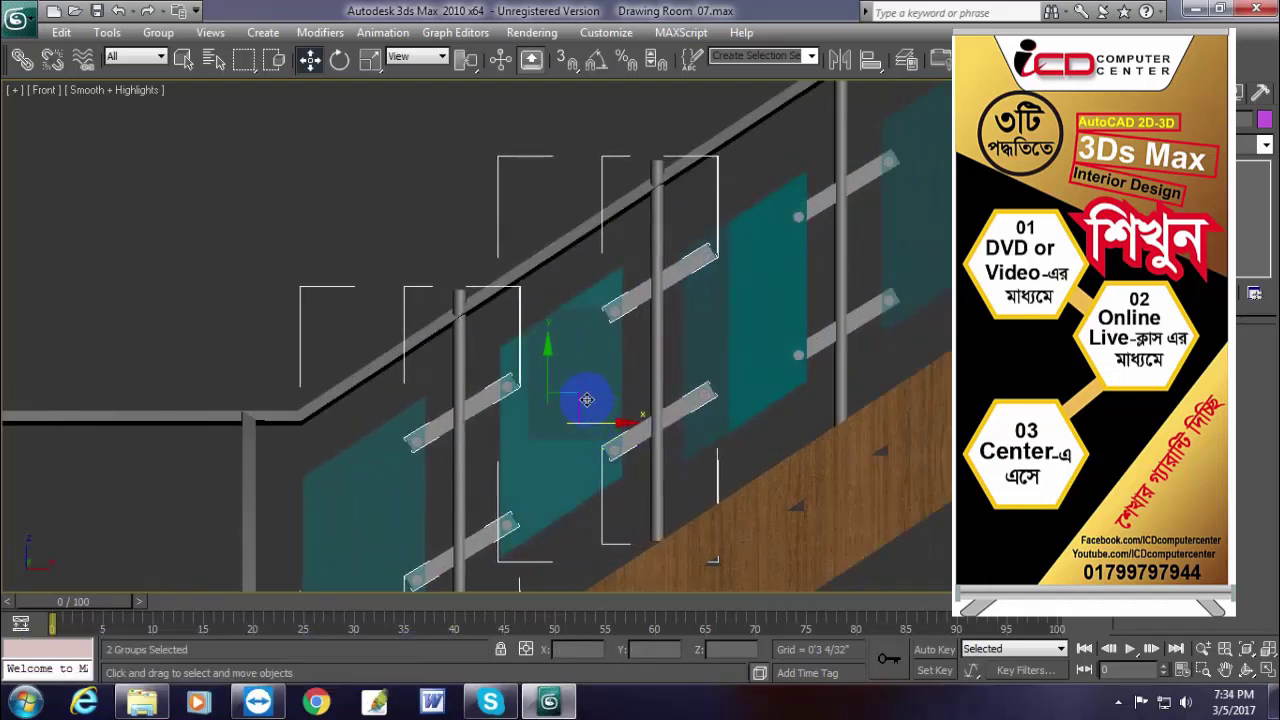
left_click_drag(543, 366, 543, 387)
scroll(631, 449, "down", 3)
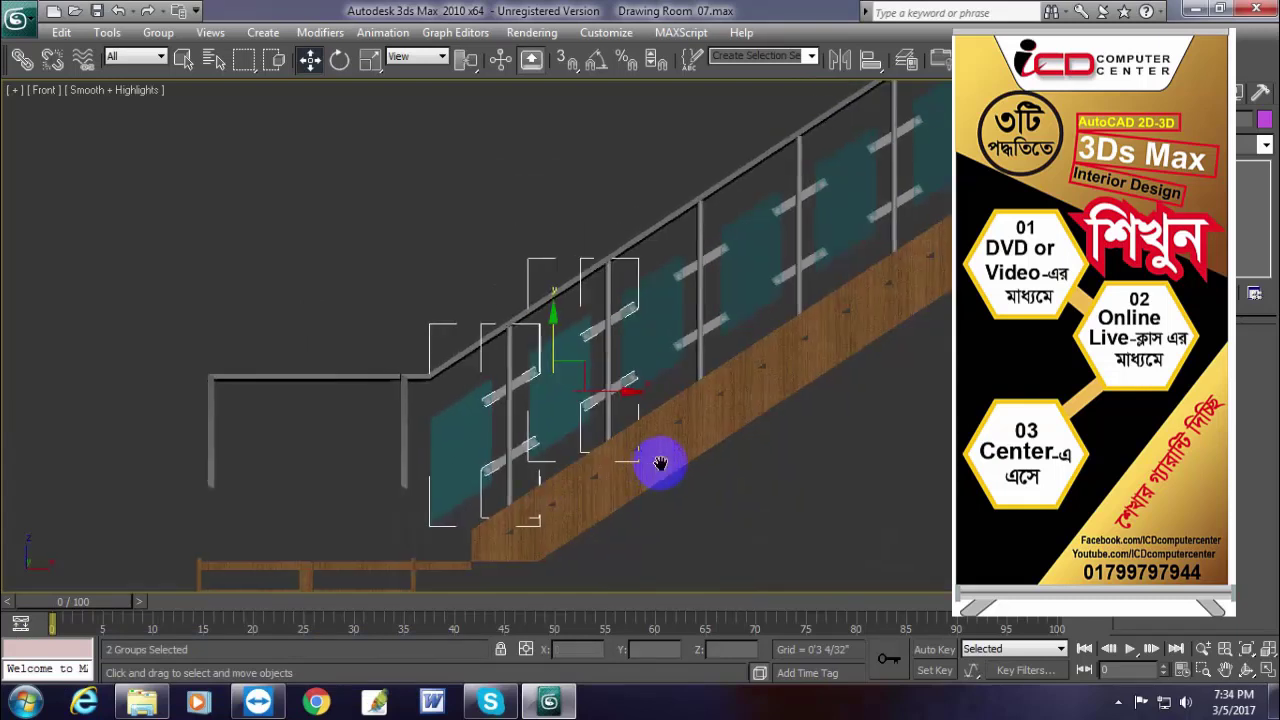
left_click(795, 513)
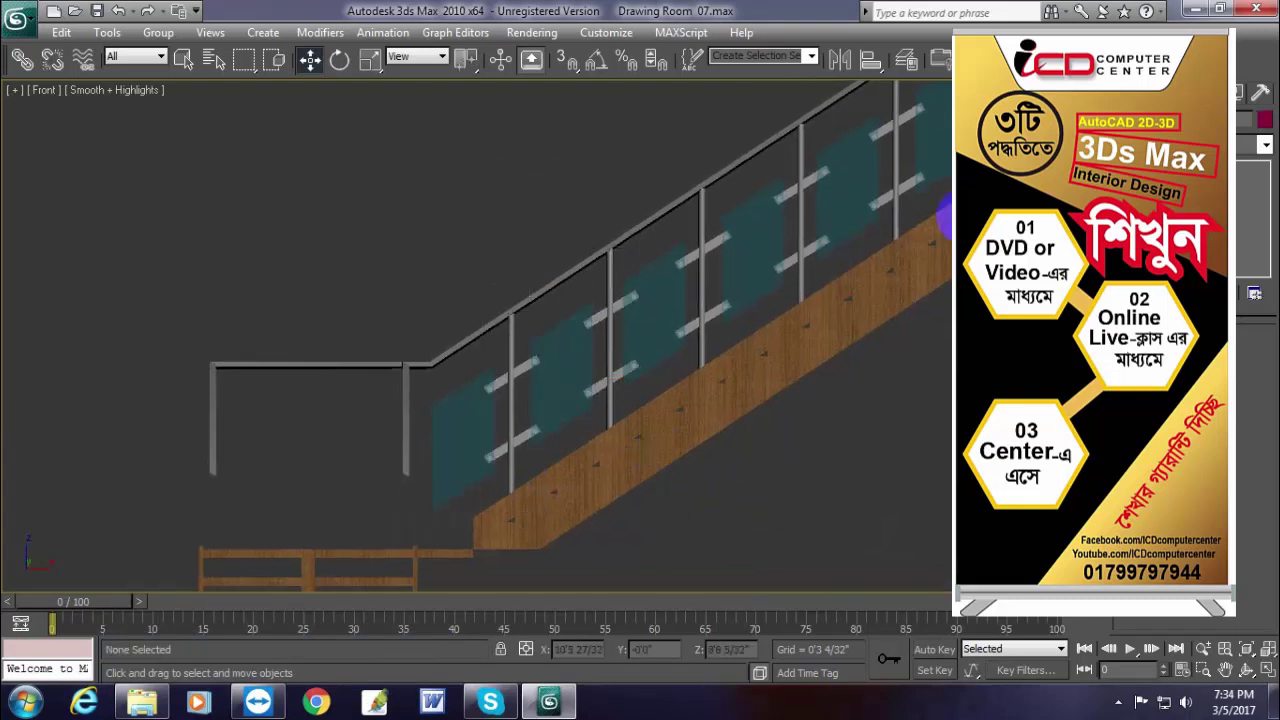
- Examine the row of glass panels and posts along the upper flight in the Perspective view
key("p")
scroll(964, 340, "down", 10)
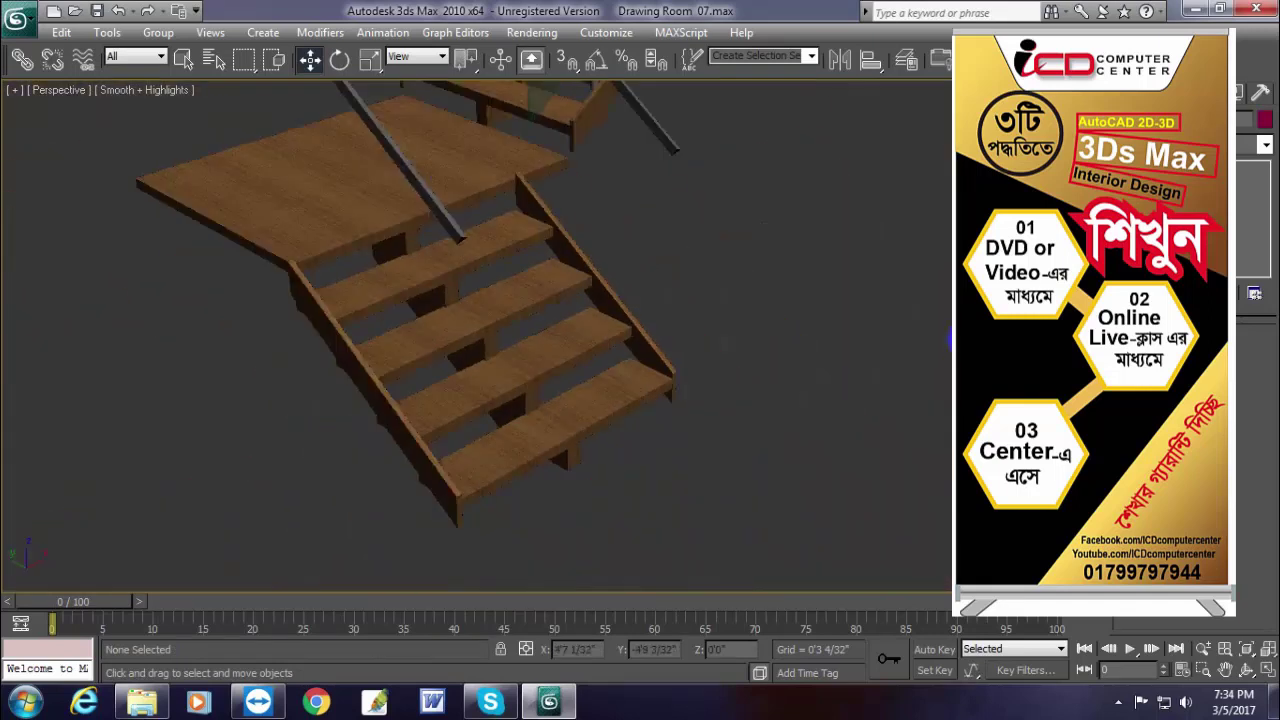
middle_click_drag(826, 317, 786, 280)
scroll(658, 514, "up", 6)
mouse_move(704, 471)
middle_mouse_down()
mouse_move(722, 387)
mouse_move(757, 330)
middle_mouse_up()
key("F4")
key("F4")
mouse_move(756, 440)
middle_mouse_down("alt")
mouse_move(611, 377)
mouse_move(754, 400)
mouse_move(934, 391)
mouse_move(946, 408)
mouse_move(937, 423)
mouse_move(700, 425)
mouse_move(734, 429)
mouse_move(726, 354)
mouse_move(731, 400)
mouse_move(622, 400)
middle_mouse_up("alt")
scroll(622, 400, "up", 3)
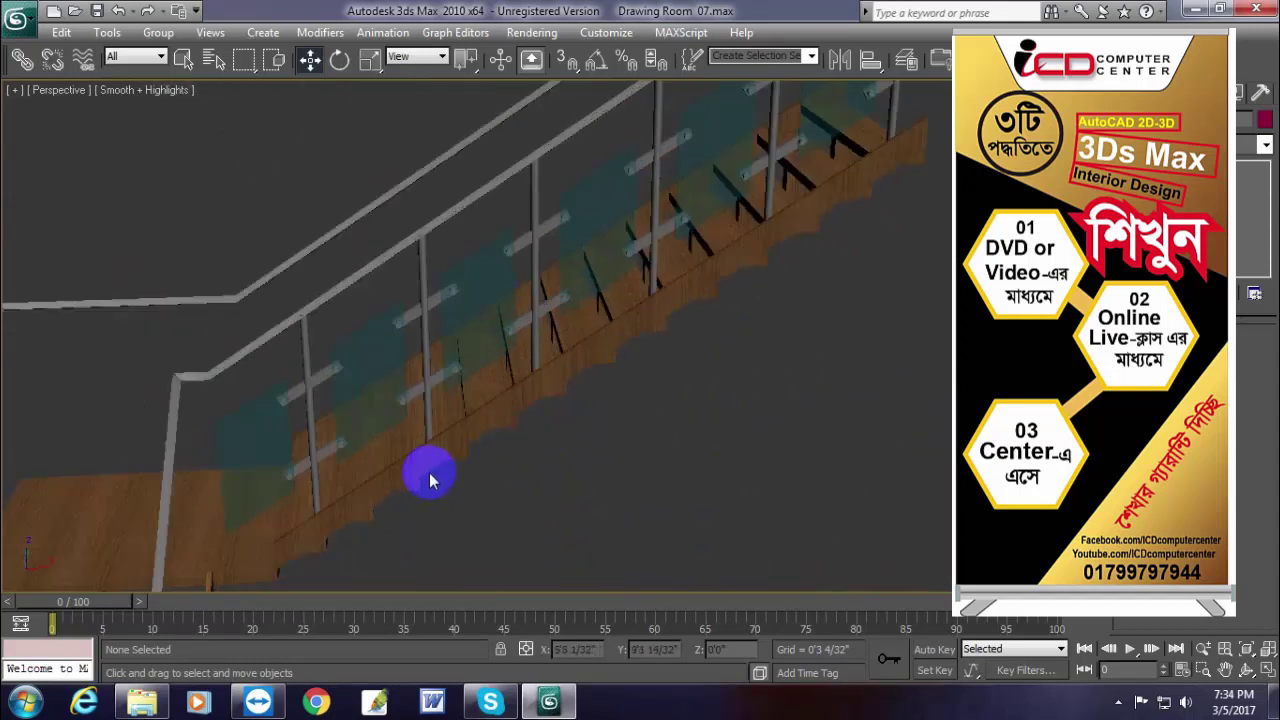
- Ungroup the lowest panel-and-post group beside the landing and clear the selection
middle_click_drag(431, 480, 552, 483)
scroll(552, 483, "up", 5)
left_click(401, 482)
middle_click_drag(762, 333, 779, 215)
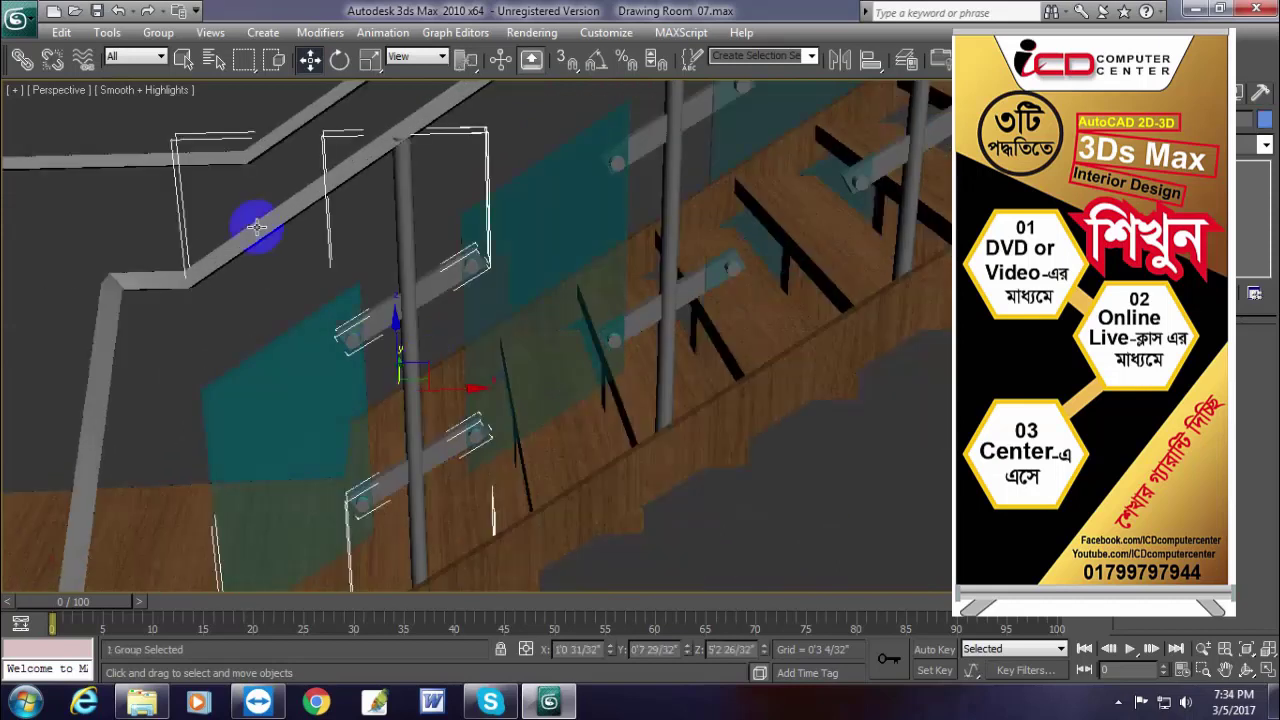
left_click(158, 32)
left_click(157, 77)
left_click(57, 213)
- Copy the lowest post with its slanted brackets, without the glass panel, along X to the landing end of the handrail
left_click(404, 332)
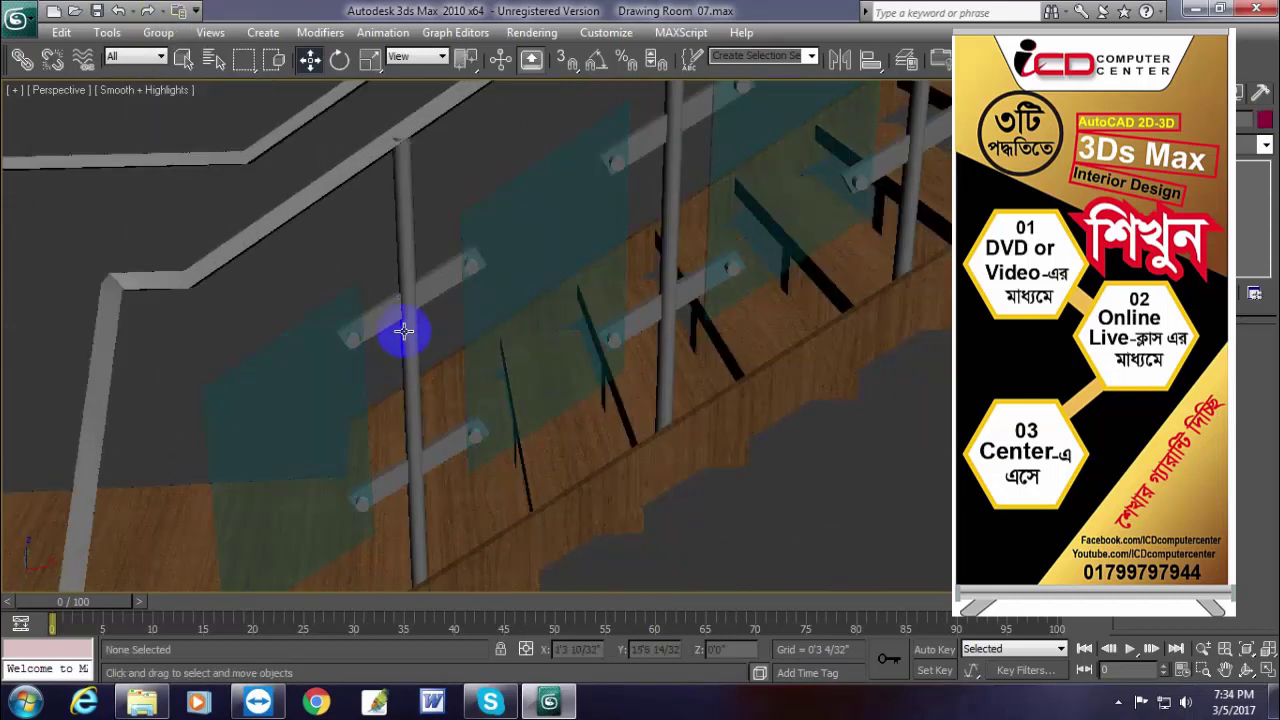
left_click(410, 323)
middle_click_drag(466, 480, 534, 323)
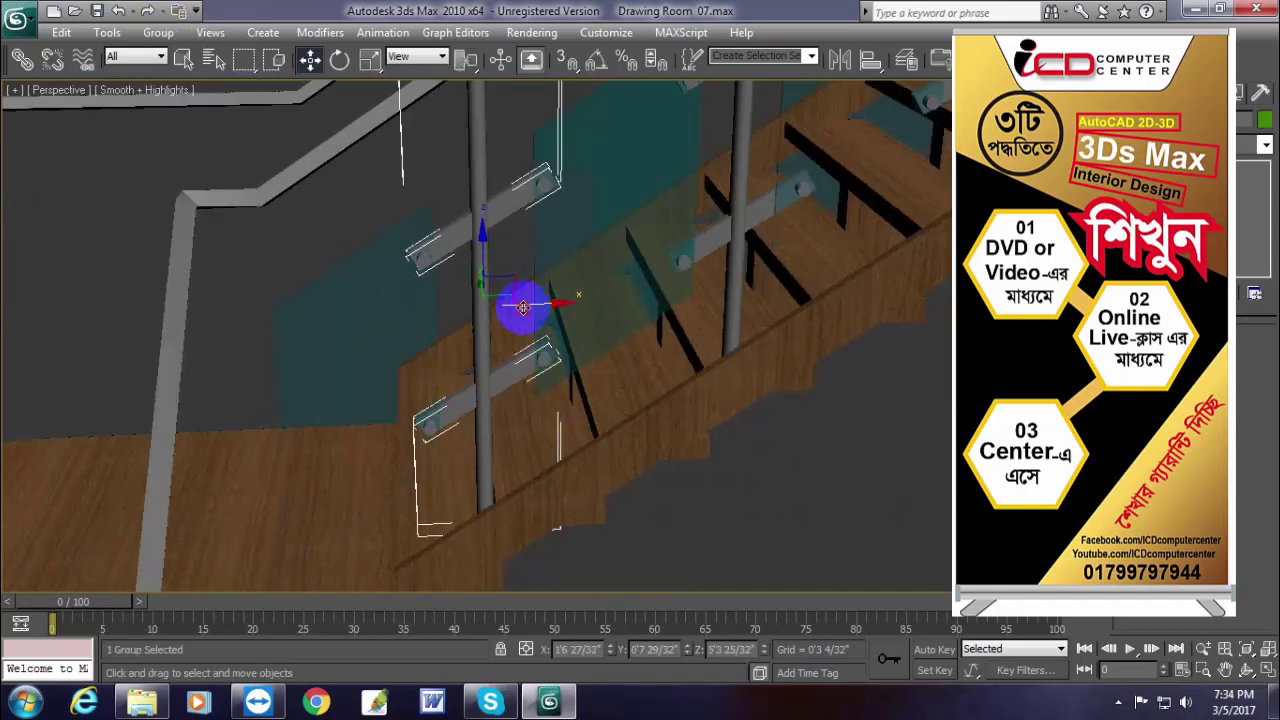
left_click_drag(523, 303, 303, 323)
left_click(637, 429)
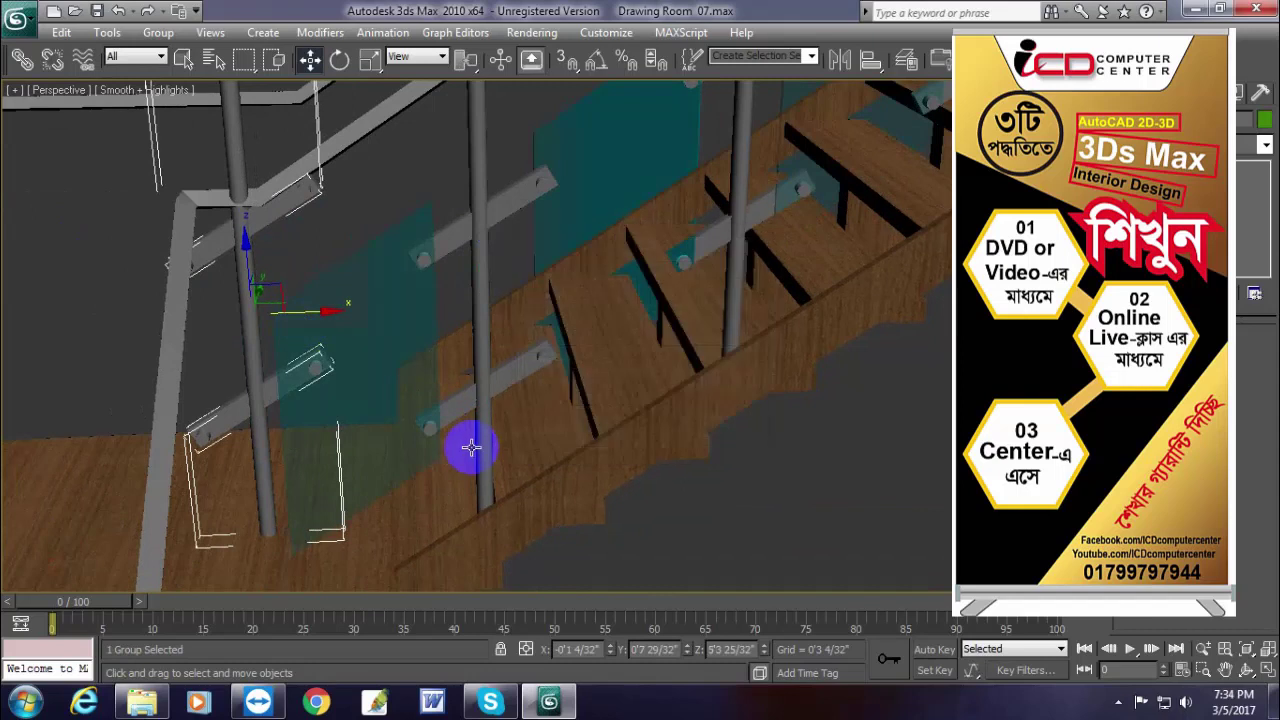
- Move the copied post and brackets down so the post fits under the handrail's lower bend, and save the scene
middle_click_drag(466, 443, 504, 390)
left_click_drag(322, 246, 294, 340)
middle_click_drag(413, 471, 560, 537, "alt")
scroll(560, 537, "down", 4)
left_click(680, 525)
middle_click_drag(680, 525, 643, 498)
key("ctrl+s")
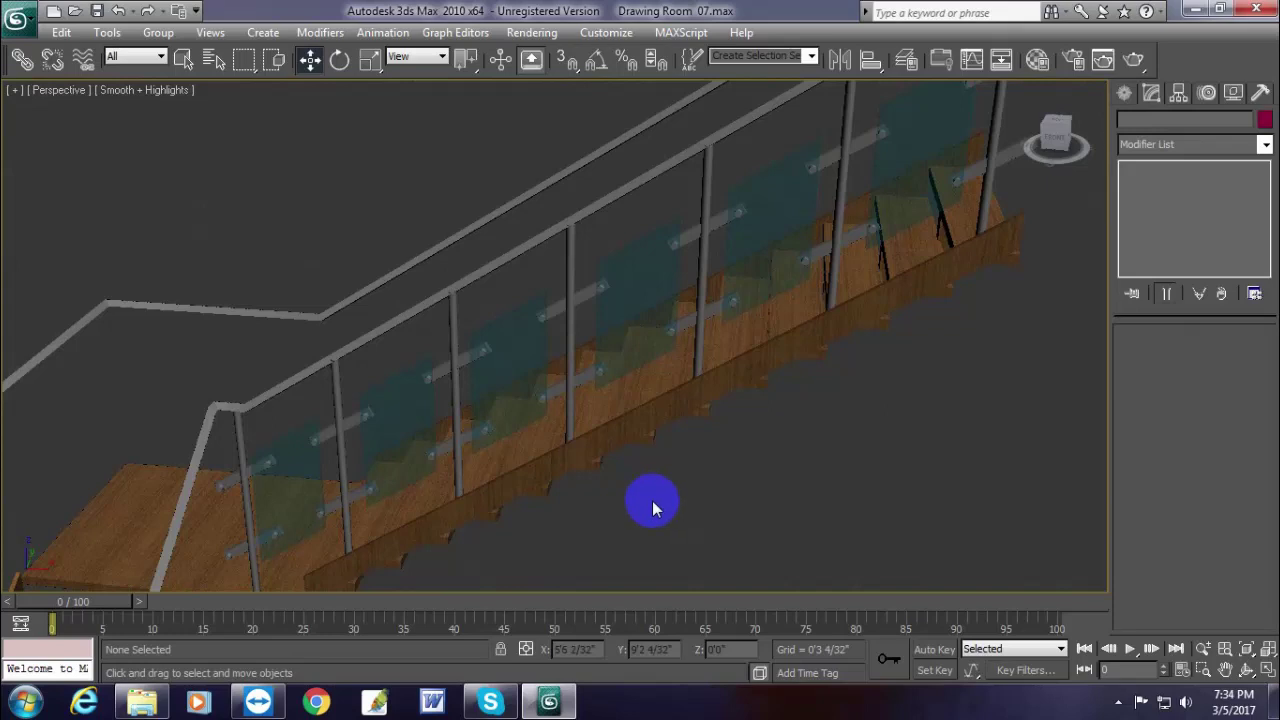
- Switch to Skype, start a voice call to the selected contact, and minimize the call window
scroll(652, 501, "up", 4)
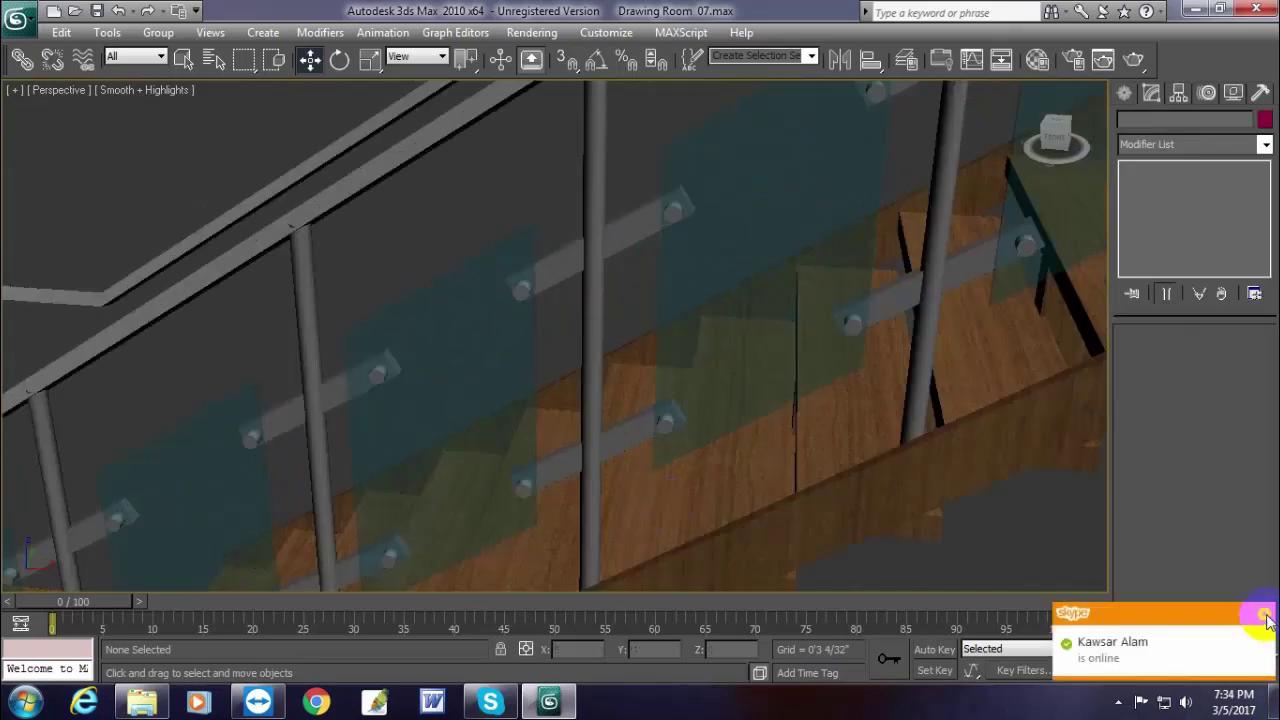
left_click(488, 702)
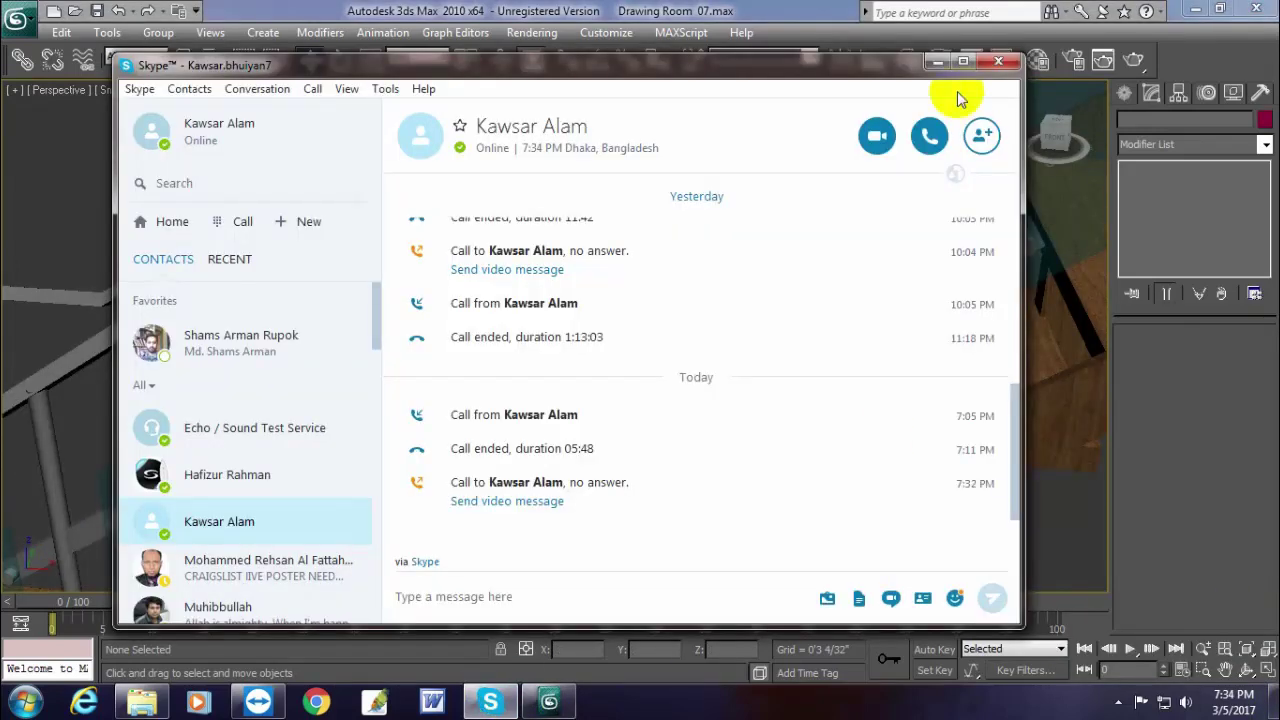
left_click(929, 136)
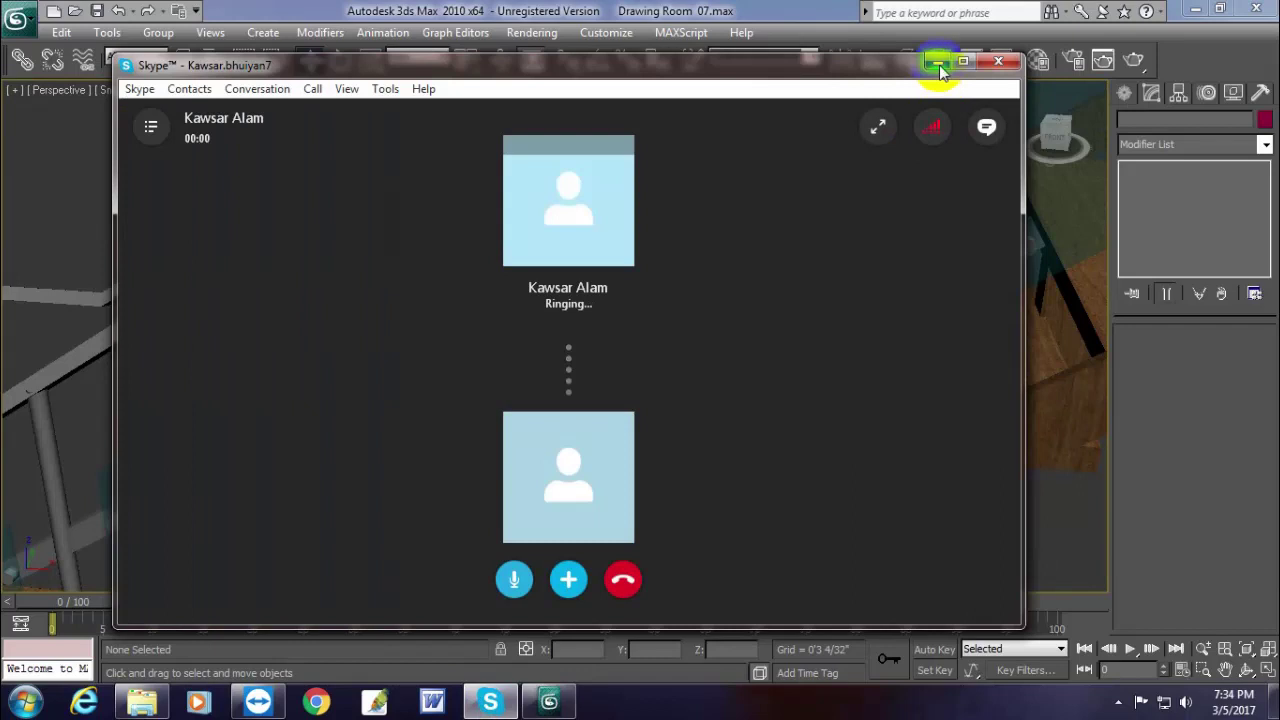
left_click(937, 62)
middle_click_drag(914, 320, 800, 356)
scroll(800, 356, "down", 4)
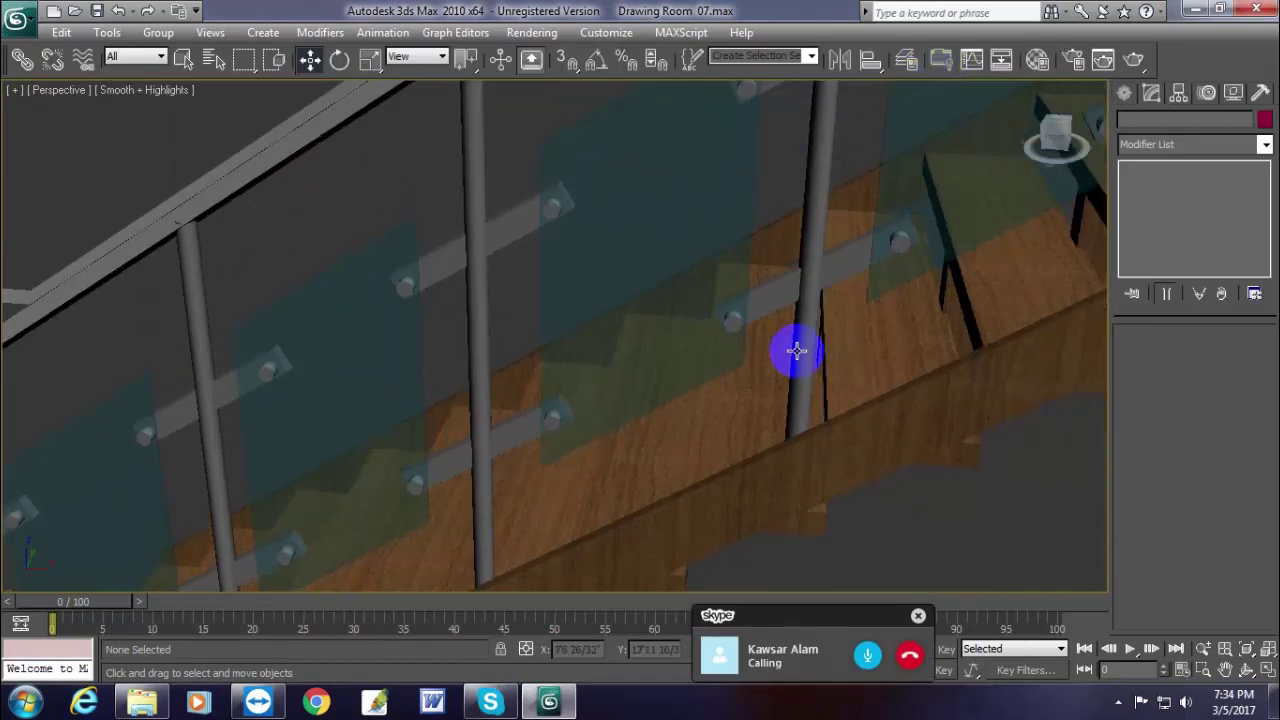
scroll(798, 340, "down", 2)
scroll(799, 339, "up", 2)
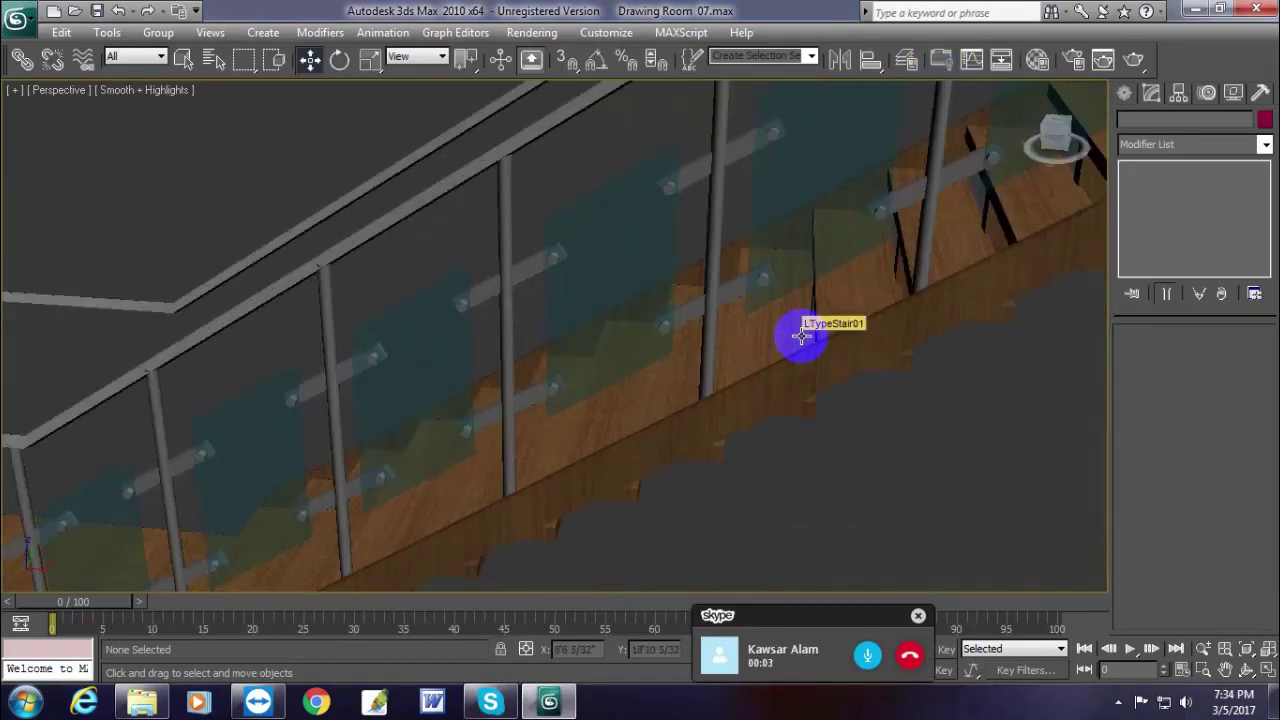
- Switch to TeamViewer's Remote Control window
left_click(259, 702)
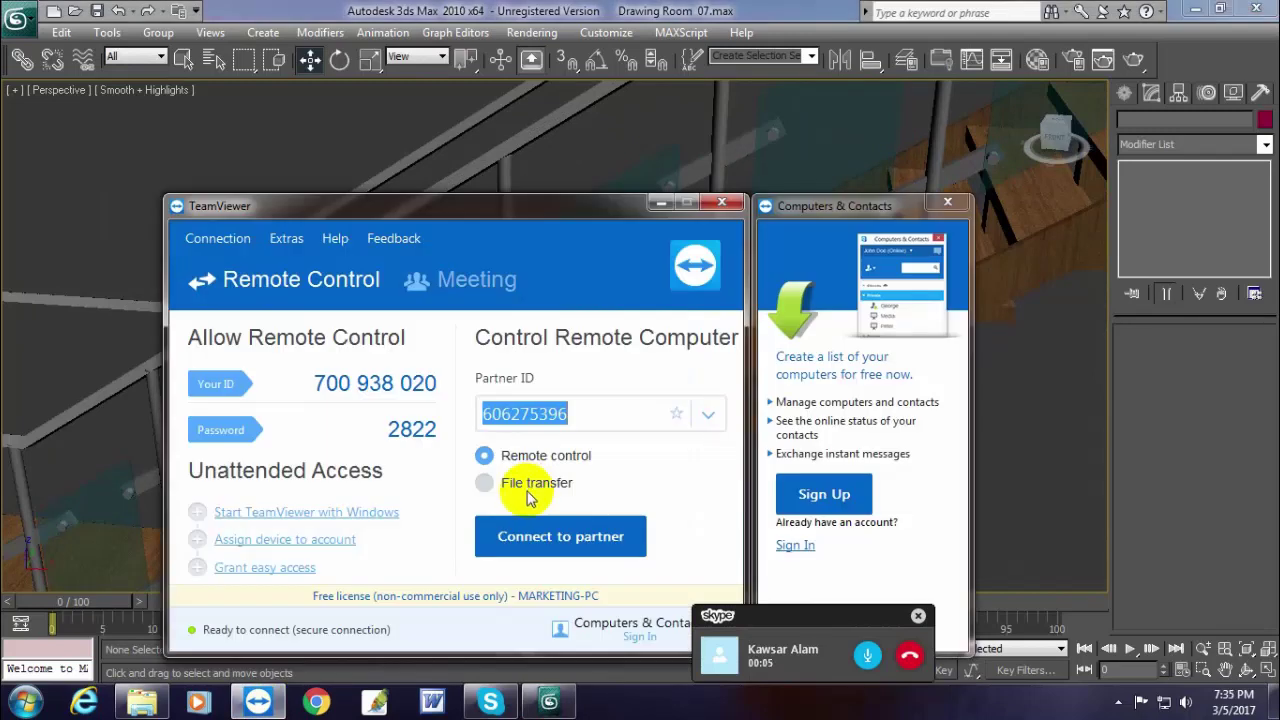